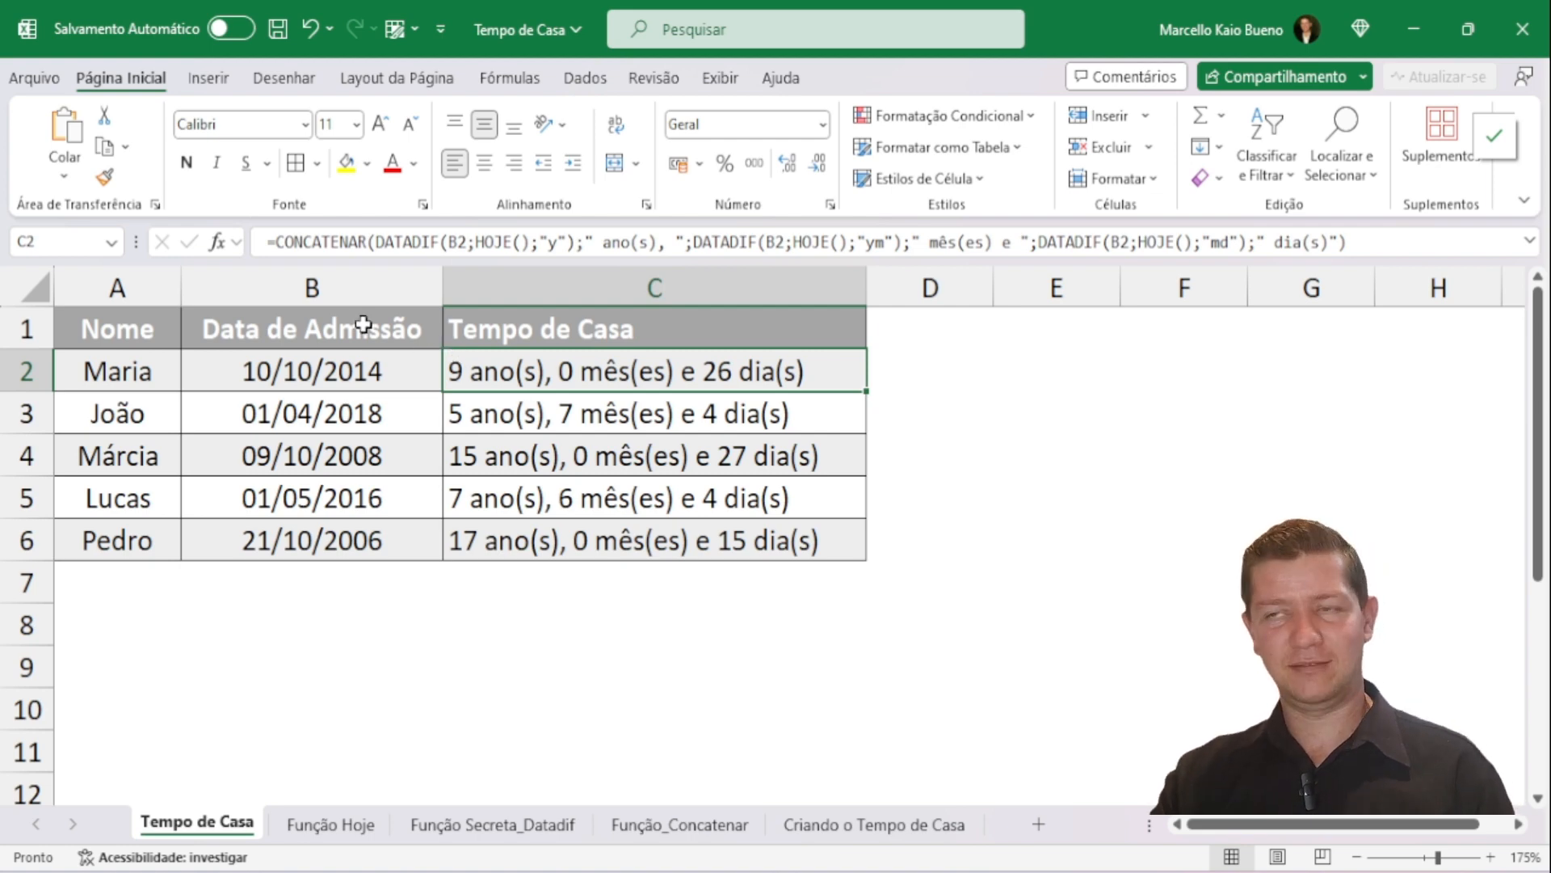
Step: Examine the CONCATENAR, DATADIF and HOJE functions in the Tempo de Casa formula in C2
{"action": "double_click", "coordinate": [692, 381]}
{"action": "key", "text": "Escape"}
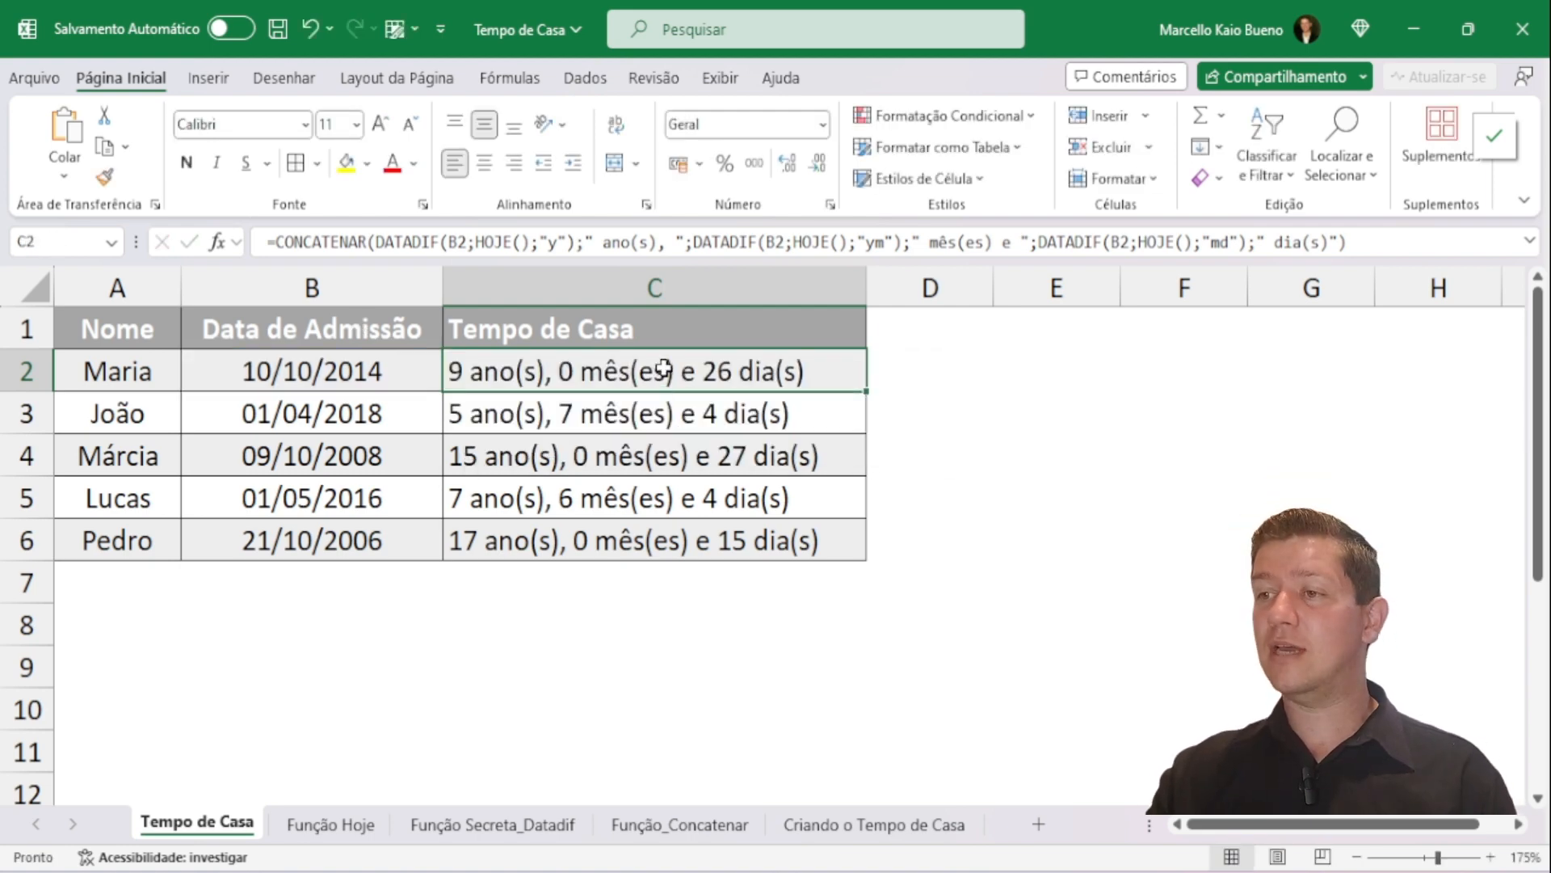
{"action": "double_click", "coordinate": [661, 374]}
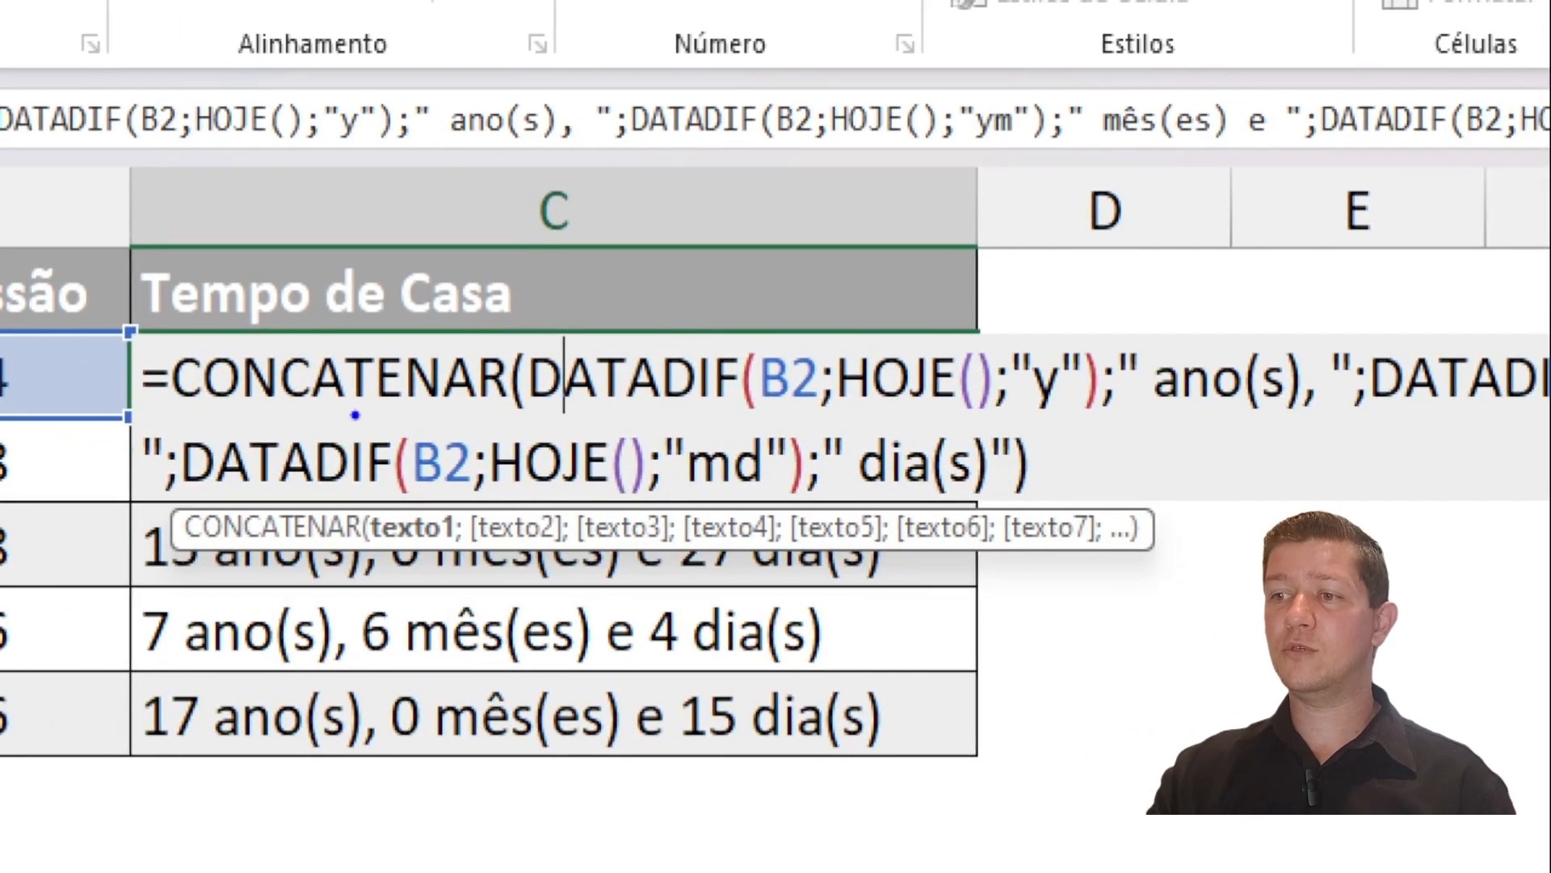
{"action": "left_click_drag", "start_coordinate": [357, 415], "coordinate": [263, 473]}
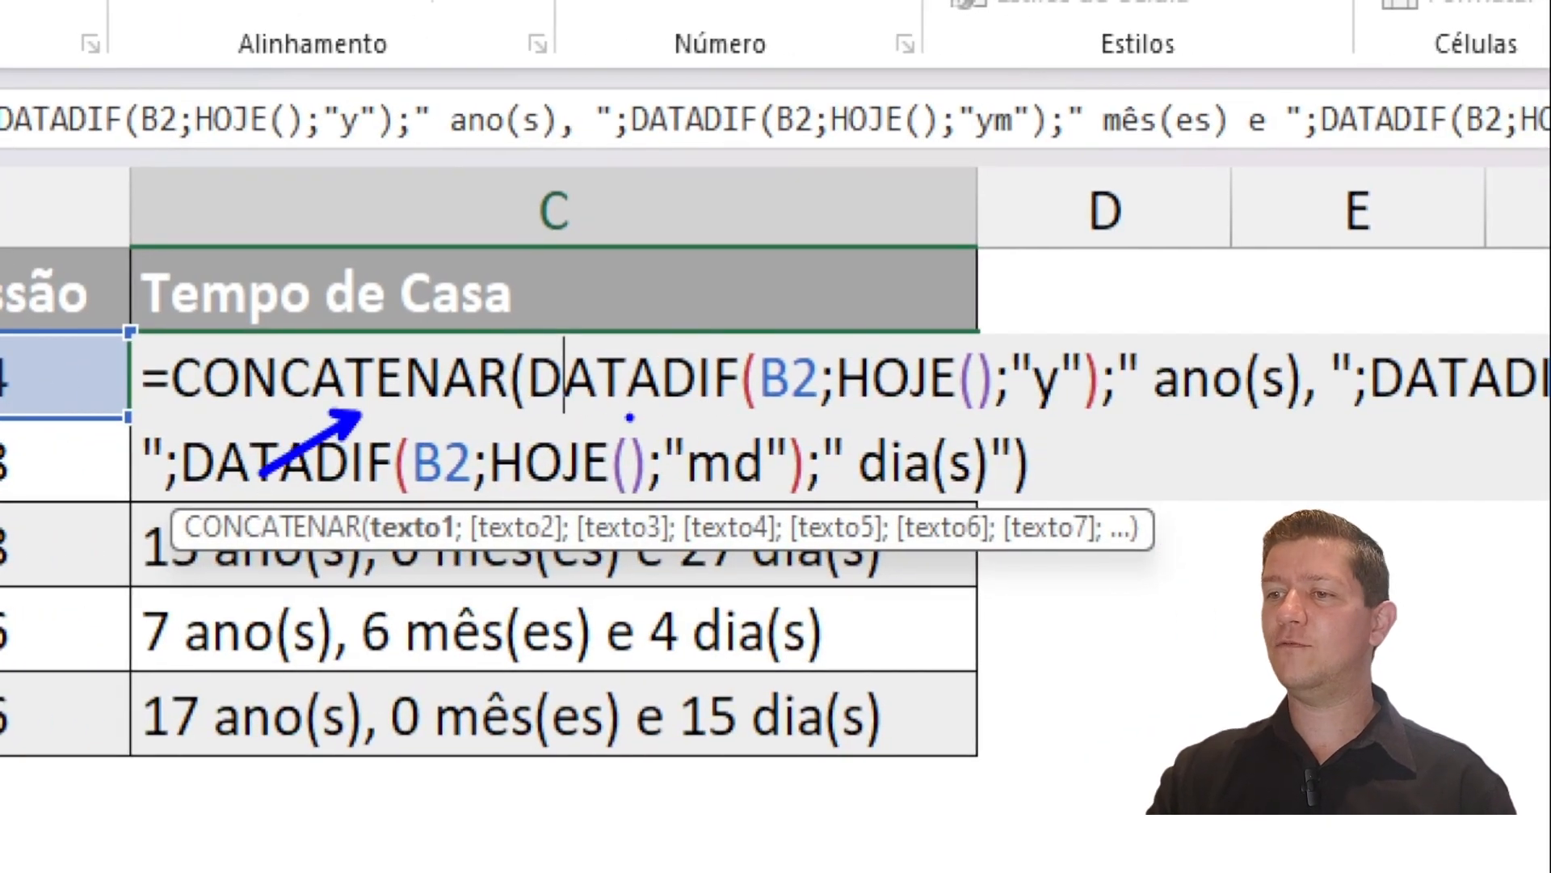
{"action": "left_click_drag", "start_coordinate": [632, 416], "coordinate": [529, 483]}
{"action": "left_click_drag", "start_coordinate": [848, 414], "coordinate": [763, 449]}
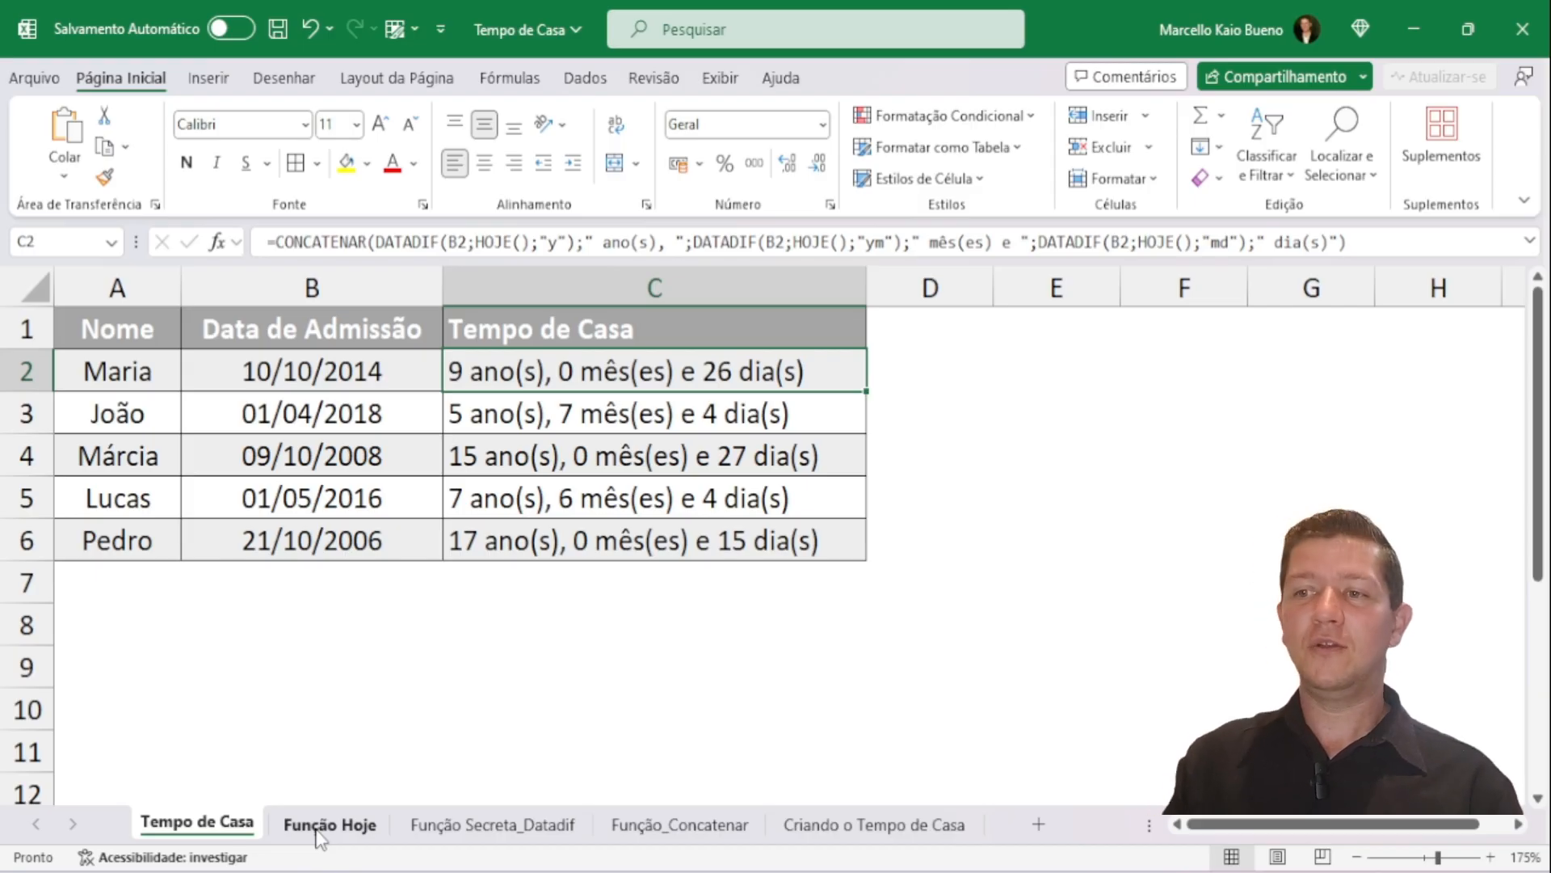
Step: Enter the formula =hoje() in cell A3 of the Função Hoje sheet
{"action": "left_click", "coordinate": [323, 824]}
{"action": "left_click", "coordinate": [697, 522]}
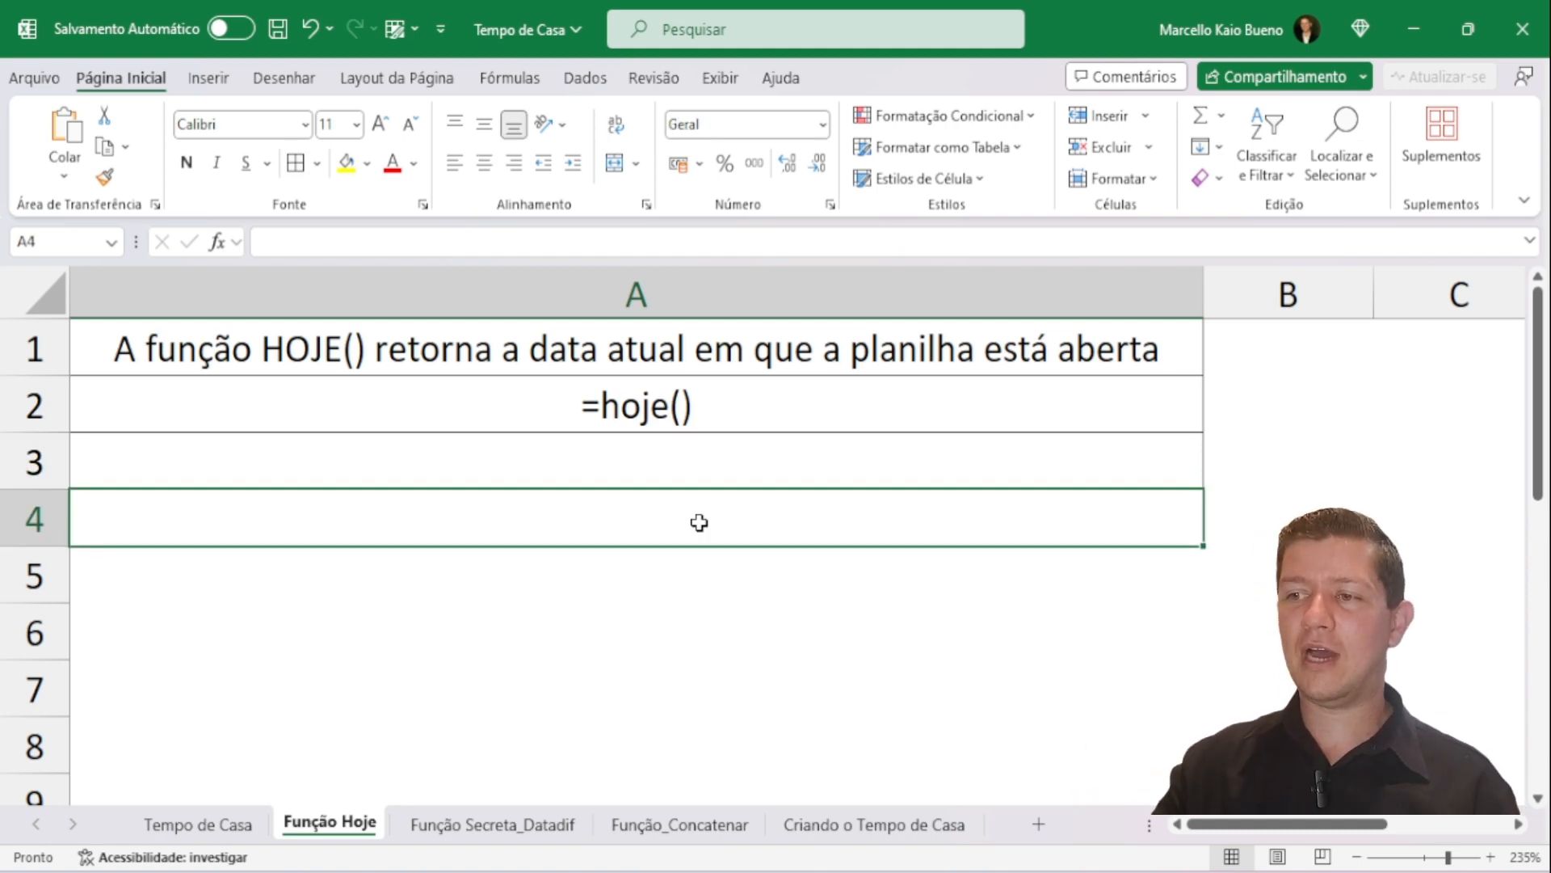
{"action": "left_click", "coordinate": [696, 461]}
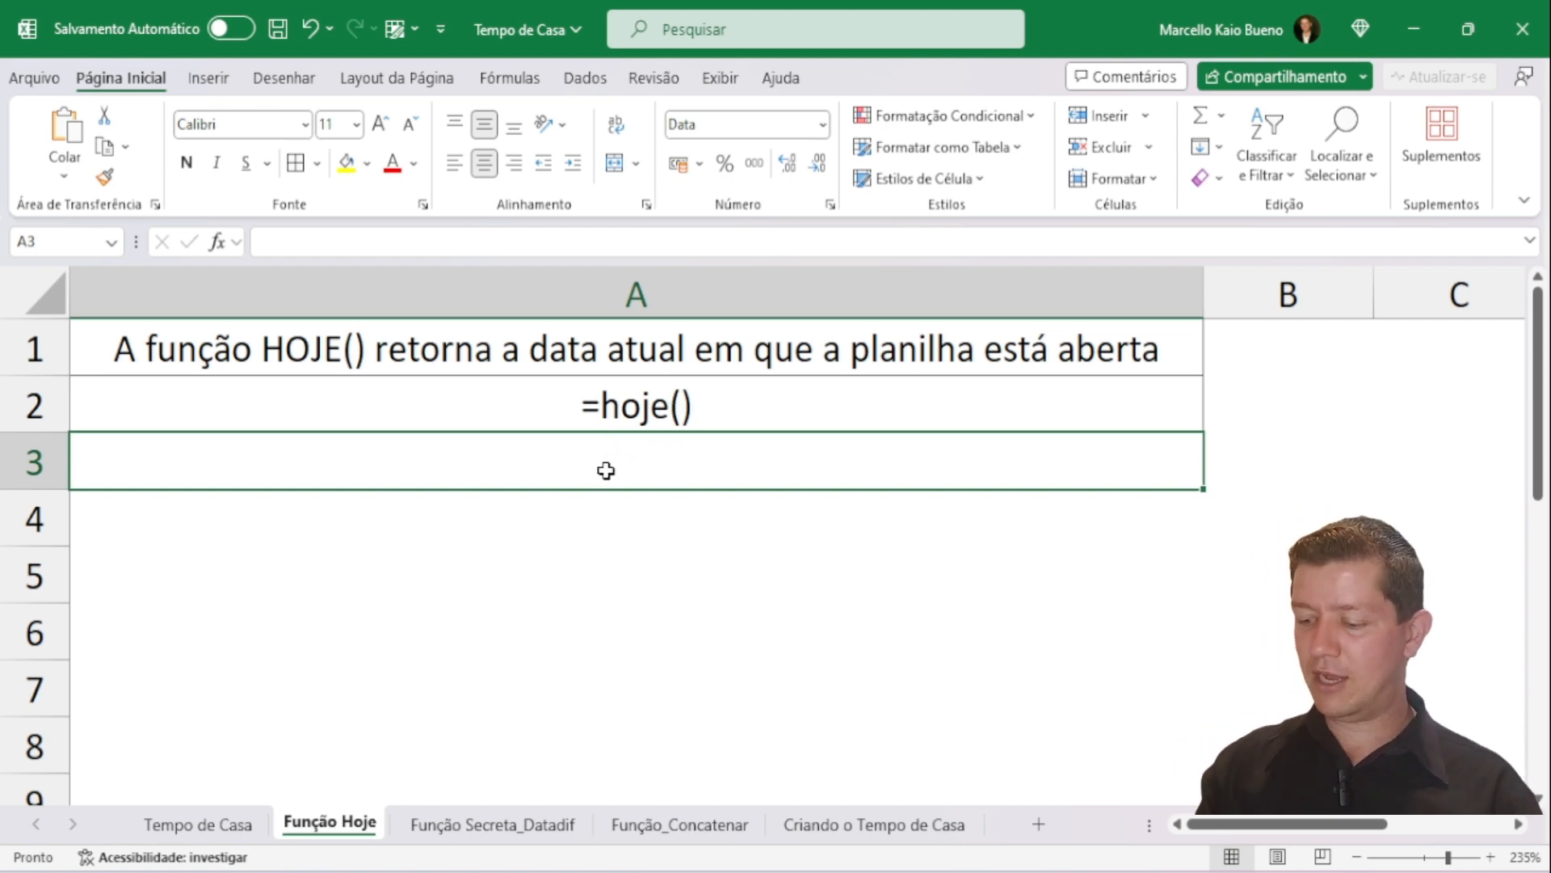
{"action": "type", "text": "="}
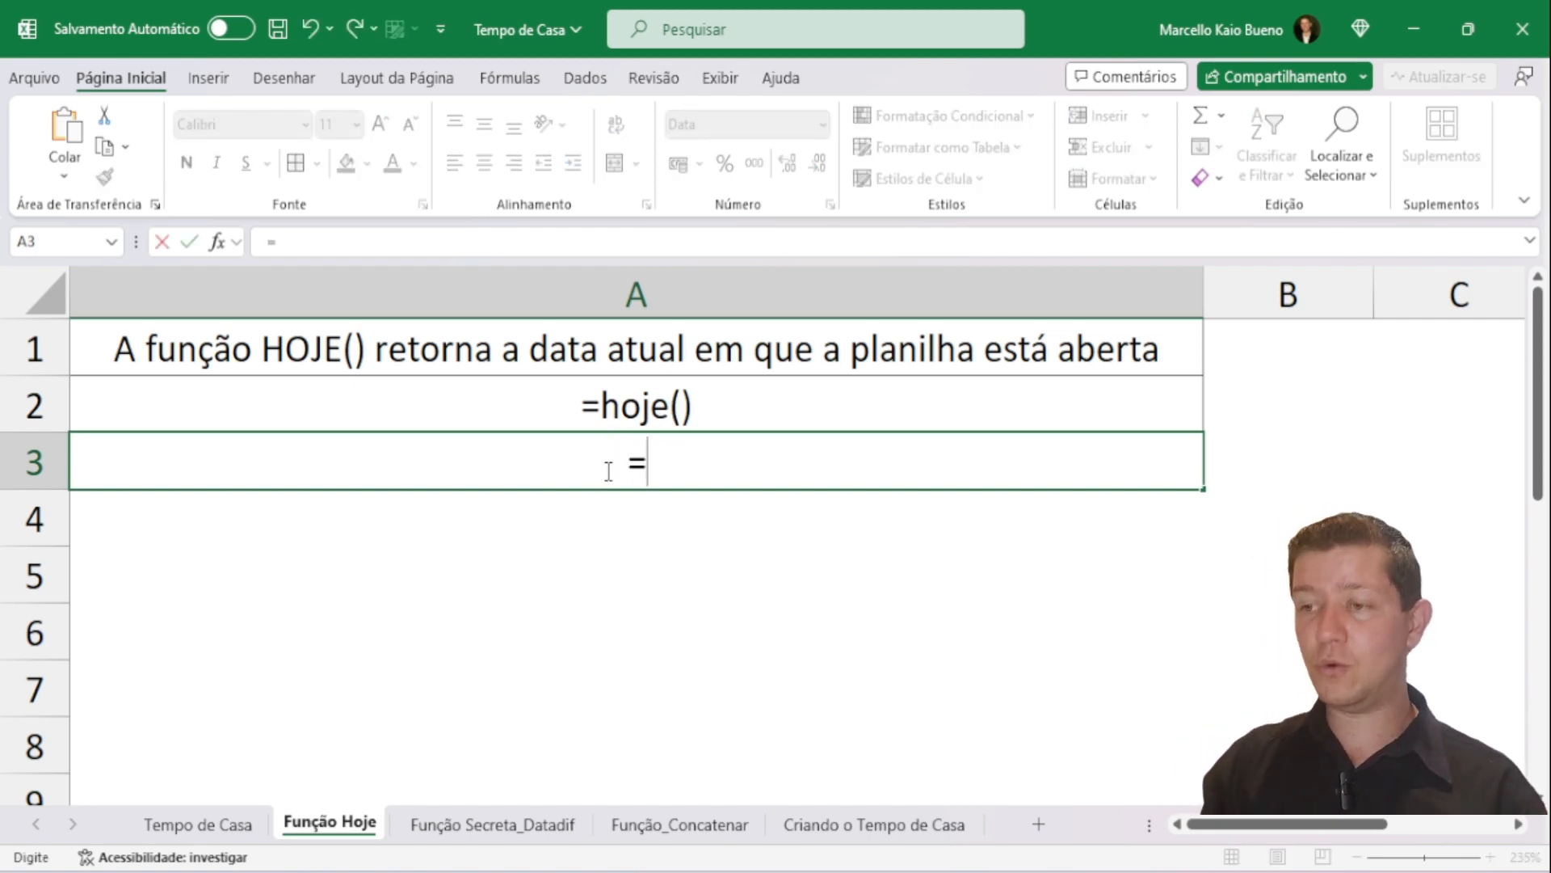
{"action": "type", "text": "hoje()"}
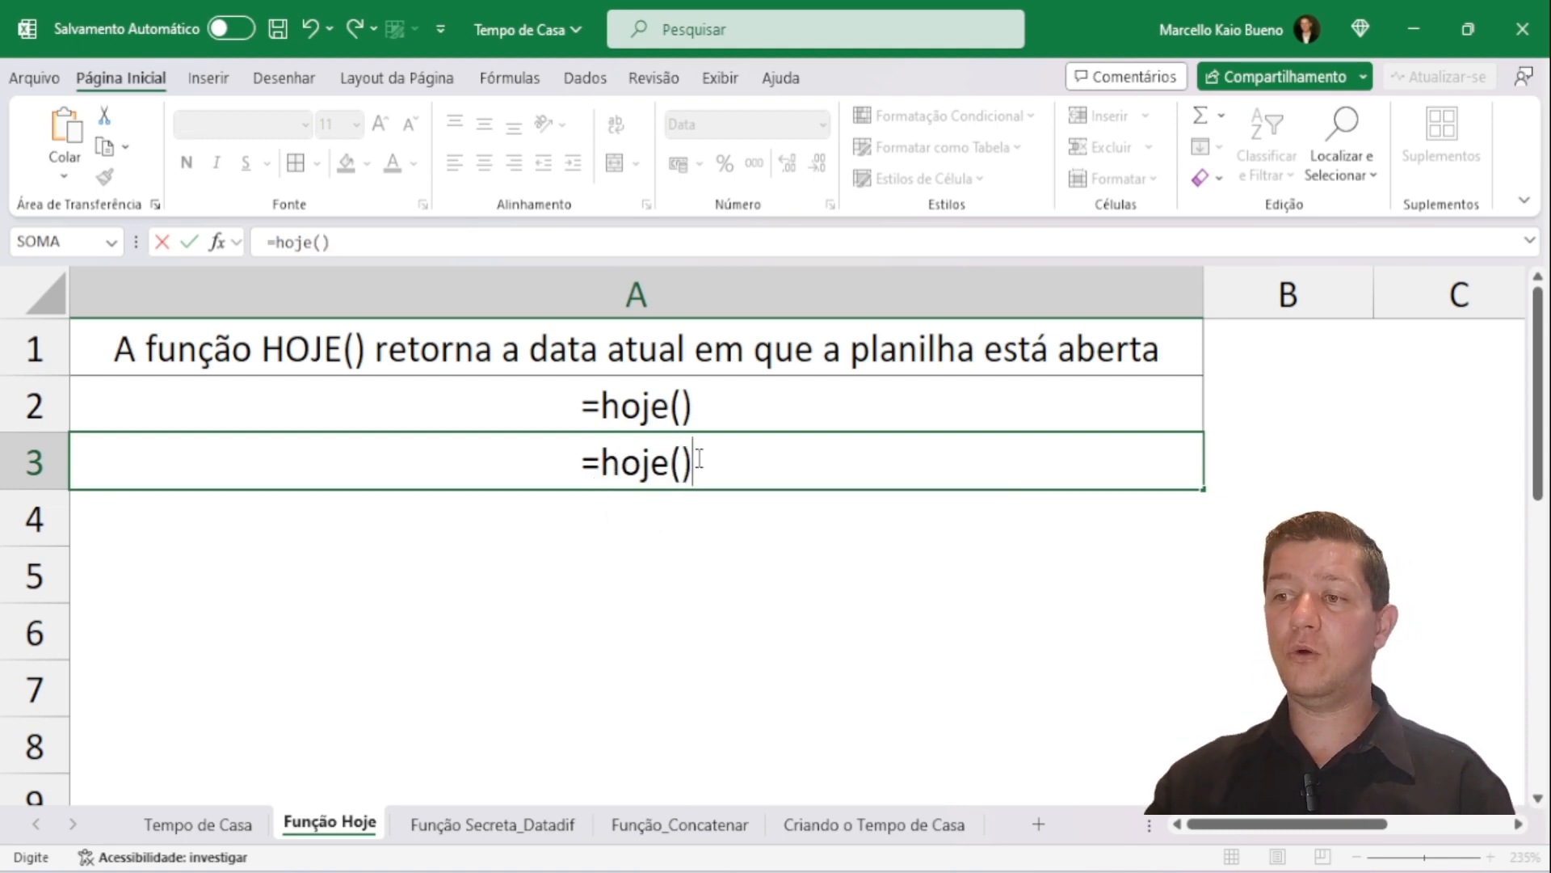
{"action": "key", "text": "Return"}
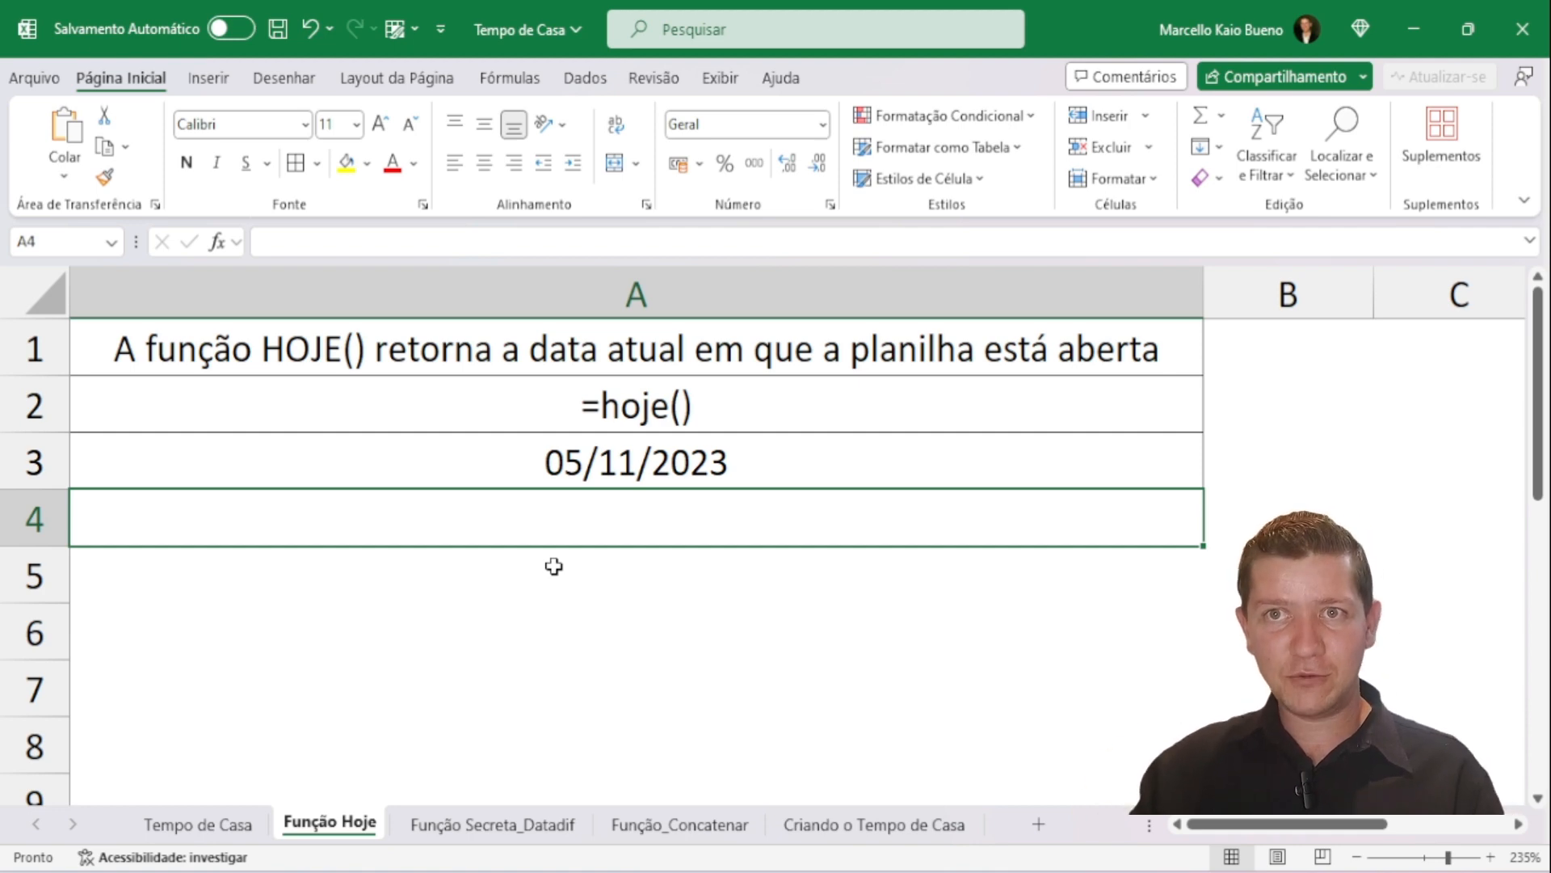
{"action": "left_click", "coordinate": [622, 474]}
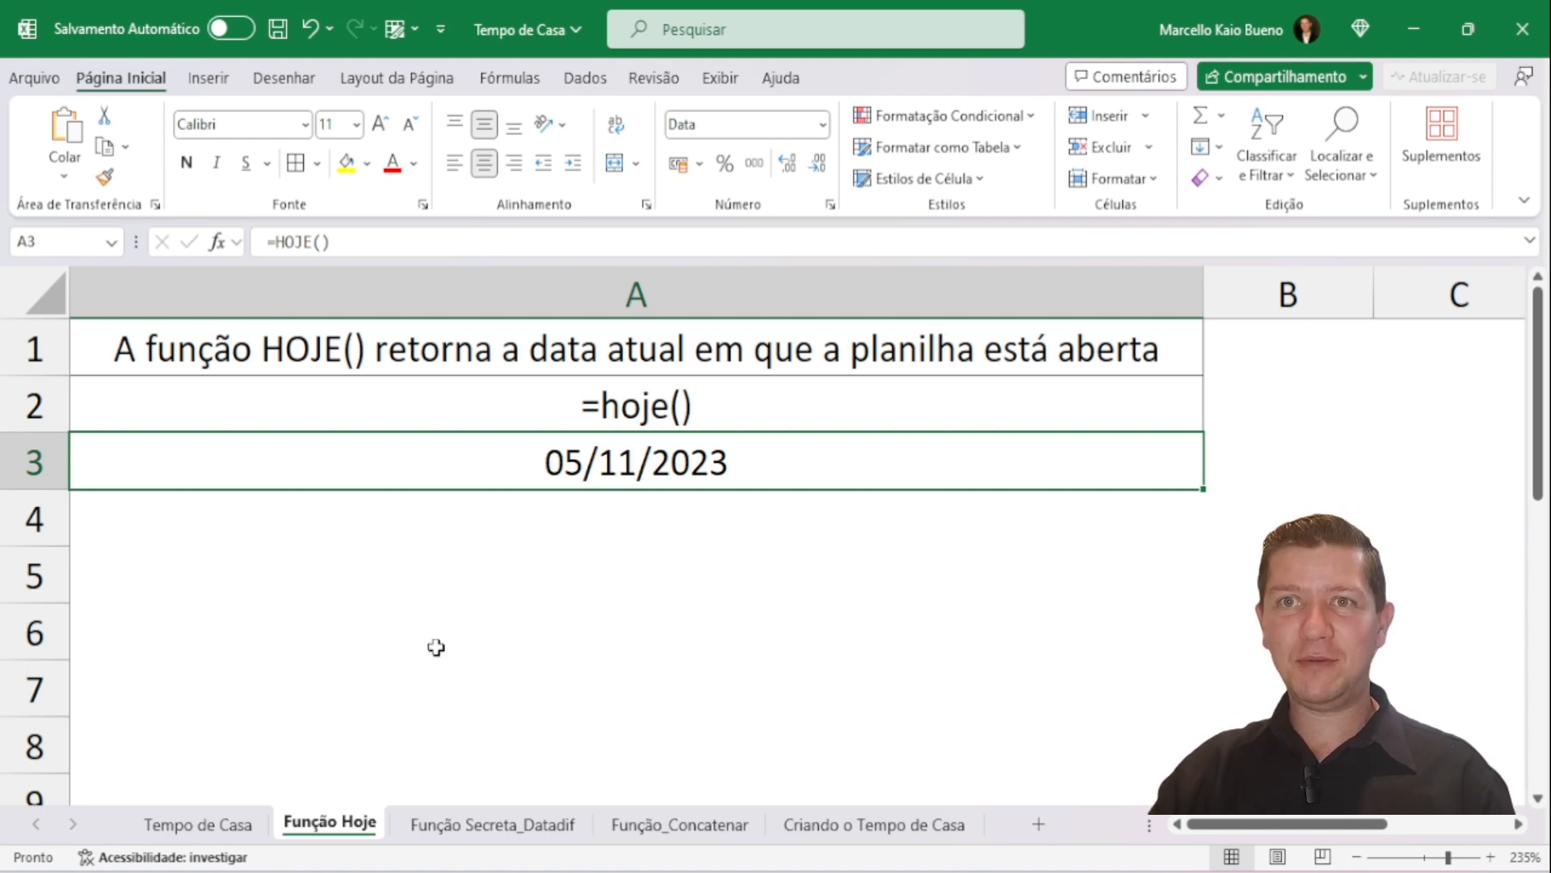
Step: Examine the DATADIF syntax, its unit codes and the data_inicial and data_final dates on the Função Secreta_Datadif sheet
{"action": "left_click", "coordinate": [501, 824]}
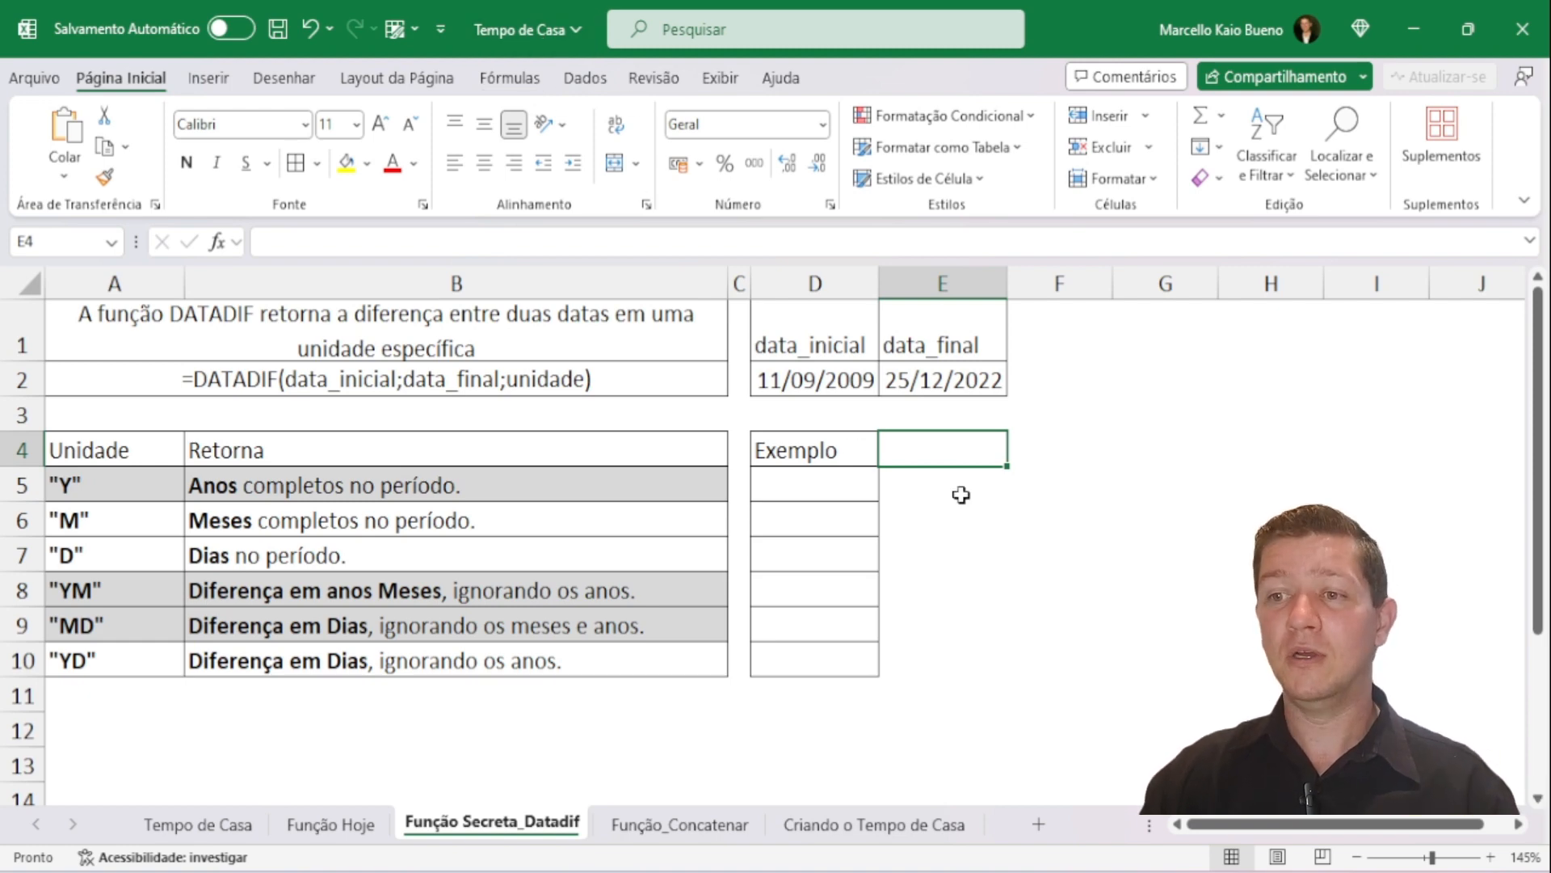
{"action": "left_click", "coordinate": [598, 380]}
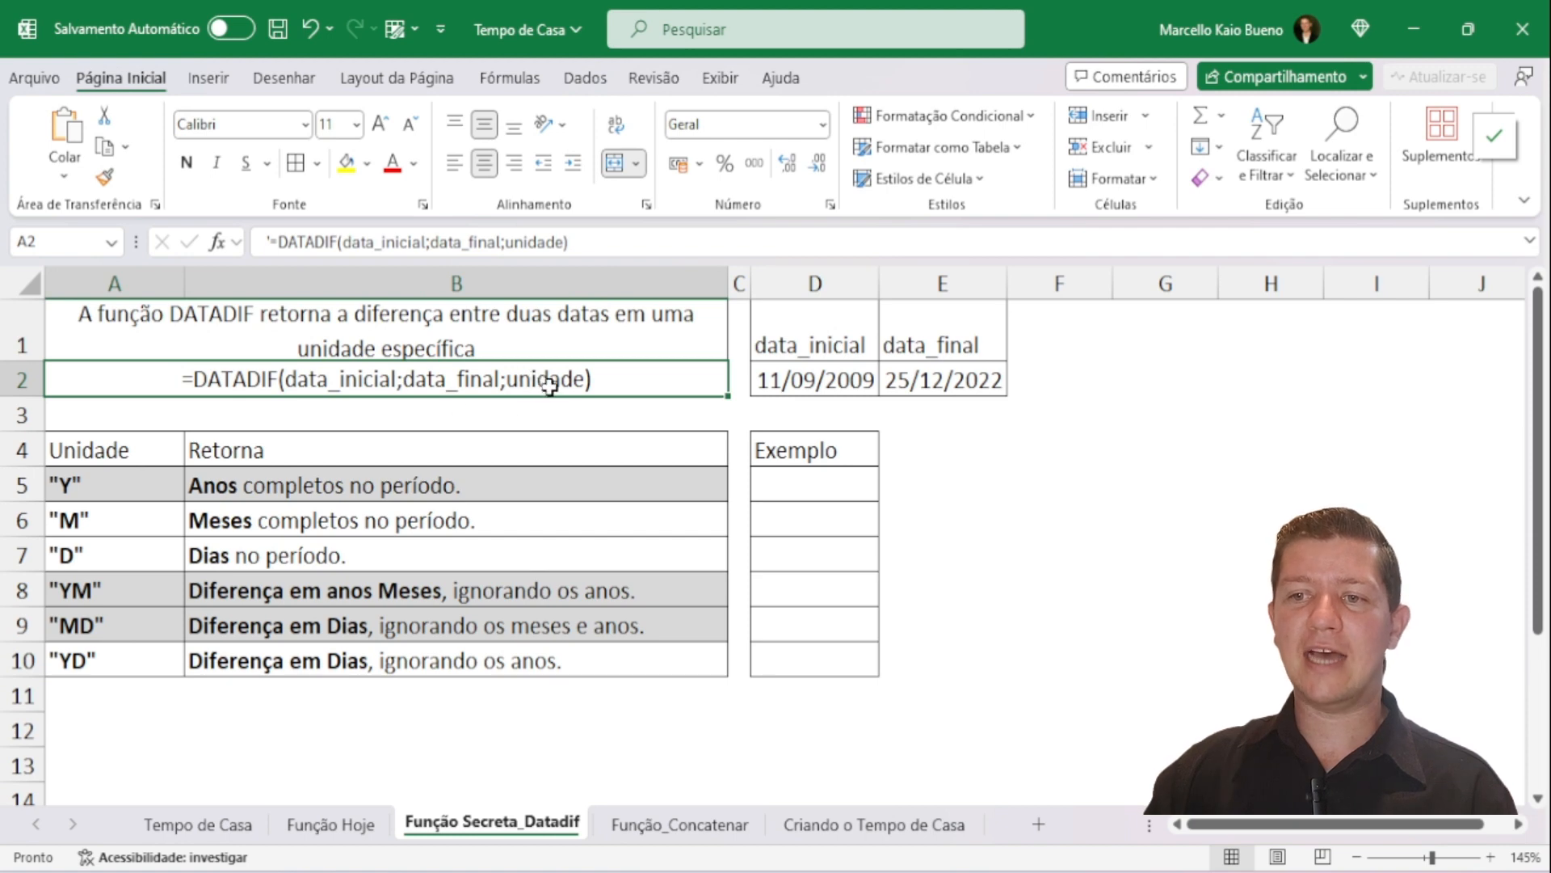
{"action": "left_click", "coordinate": [139, 486]}
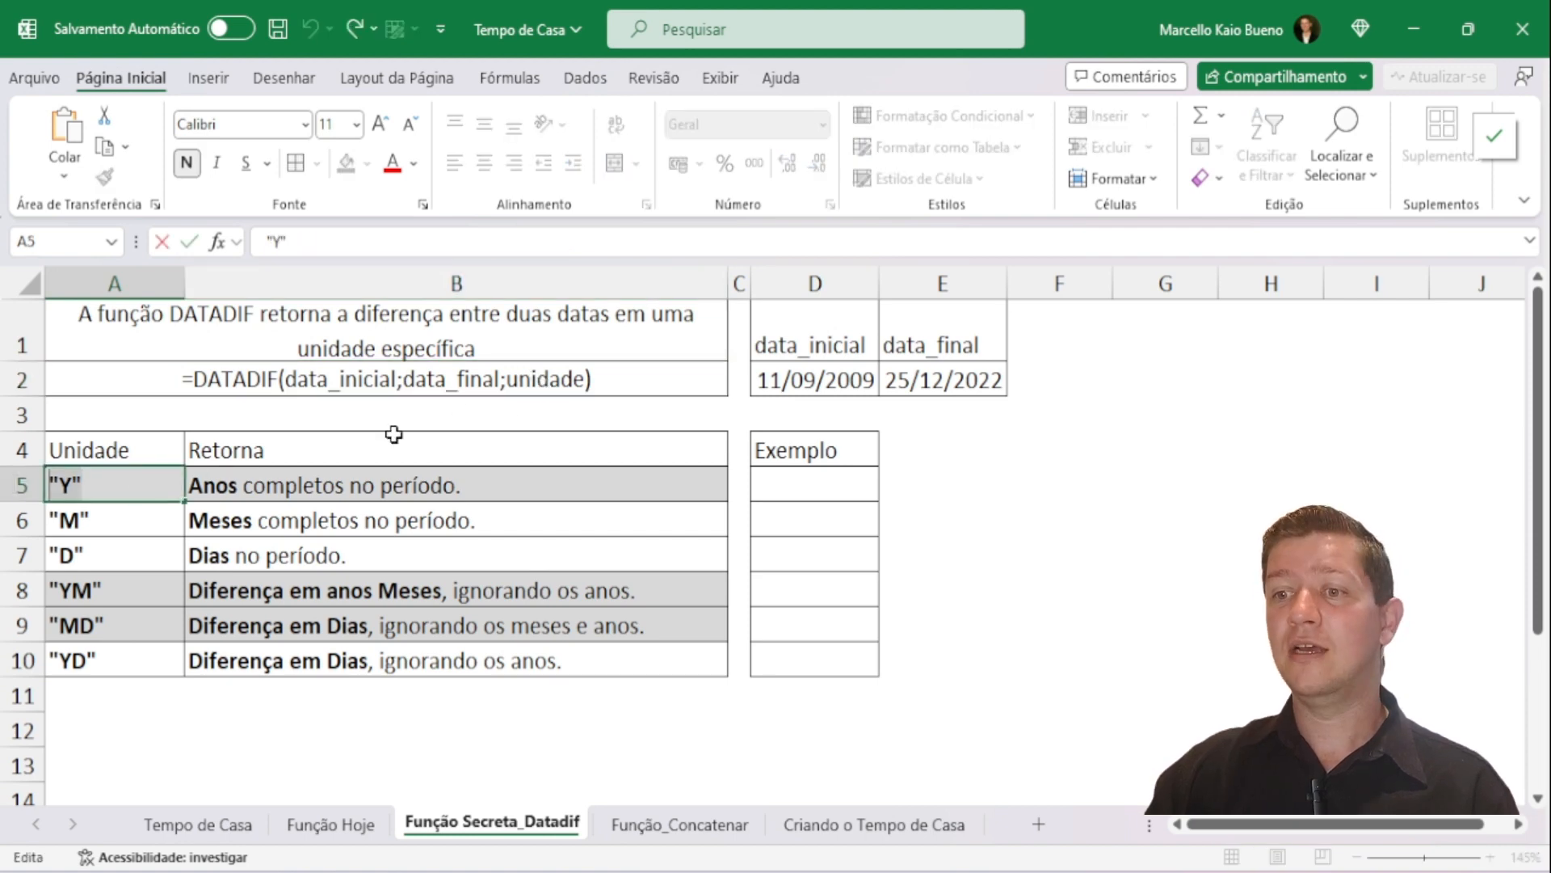
{"action": "left_click", "coordinate": [391, 485]}
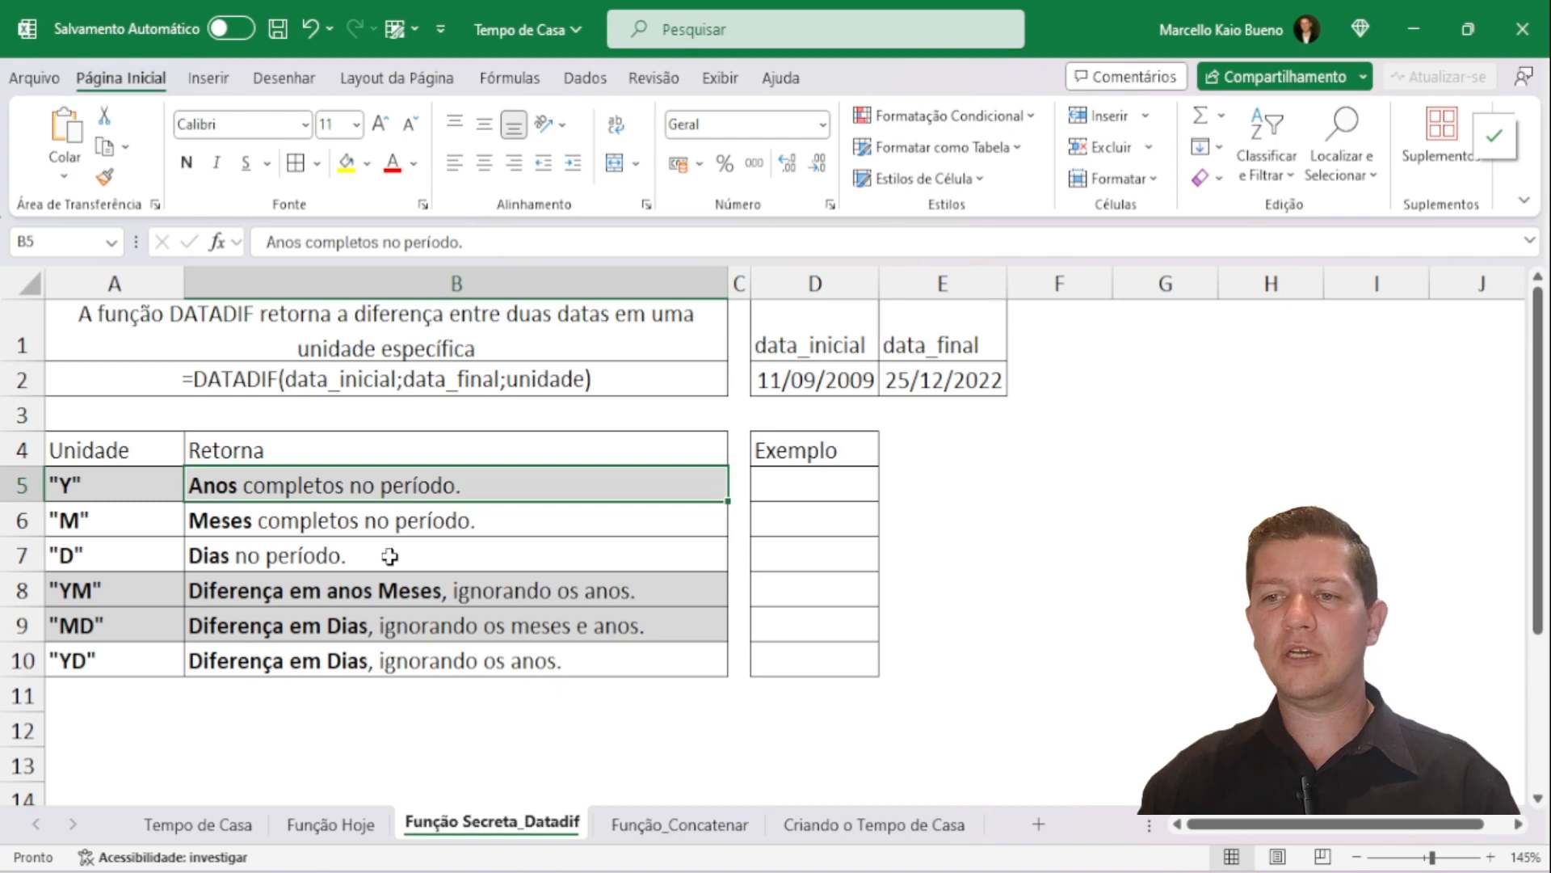
{"action": "left_click", "coordinate": [131, 524]}
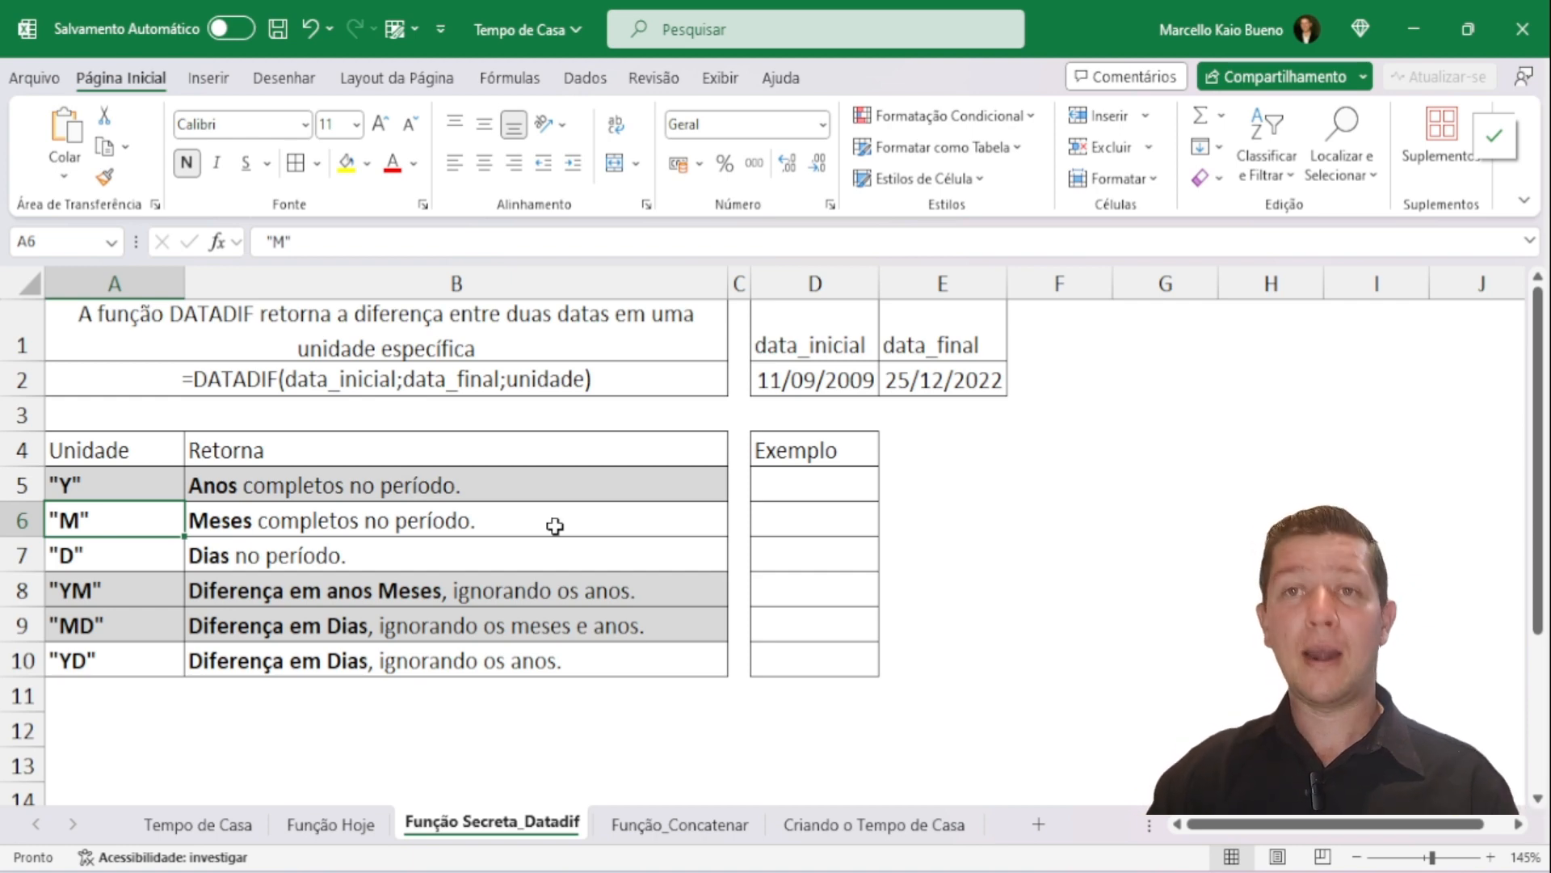
{"action": "left_click", "coordinate": [810, 484]}
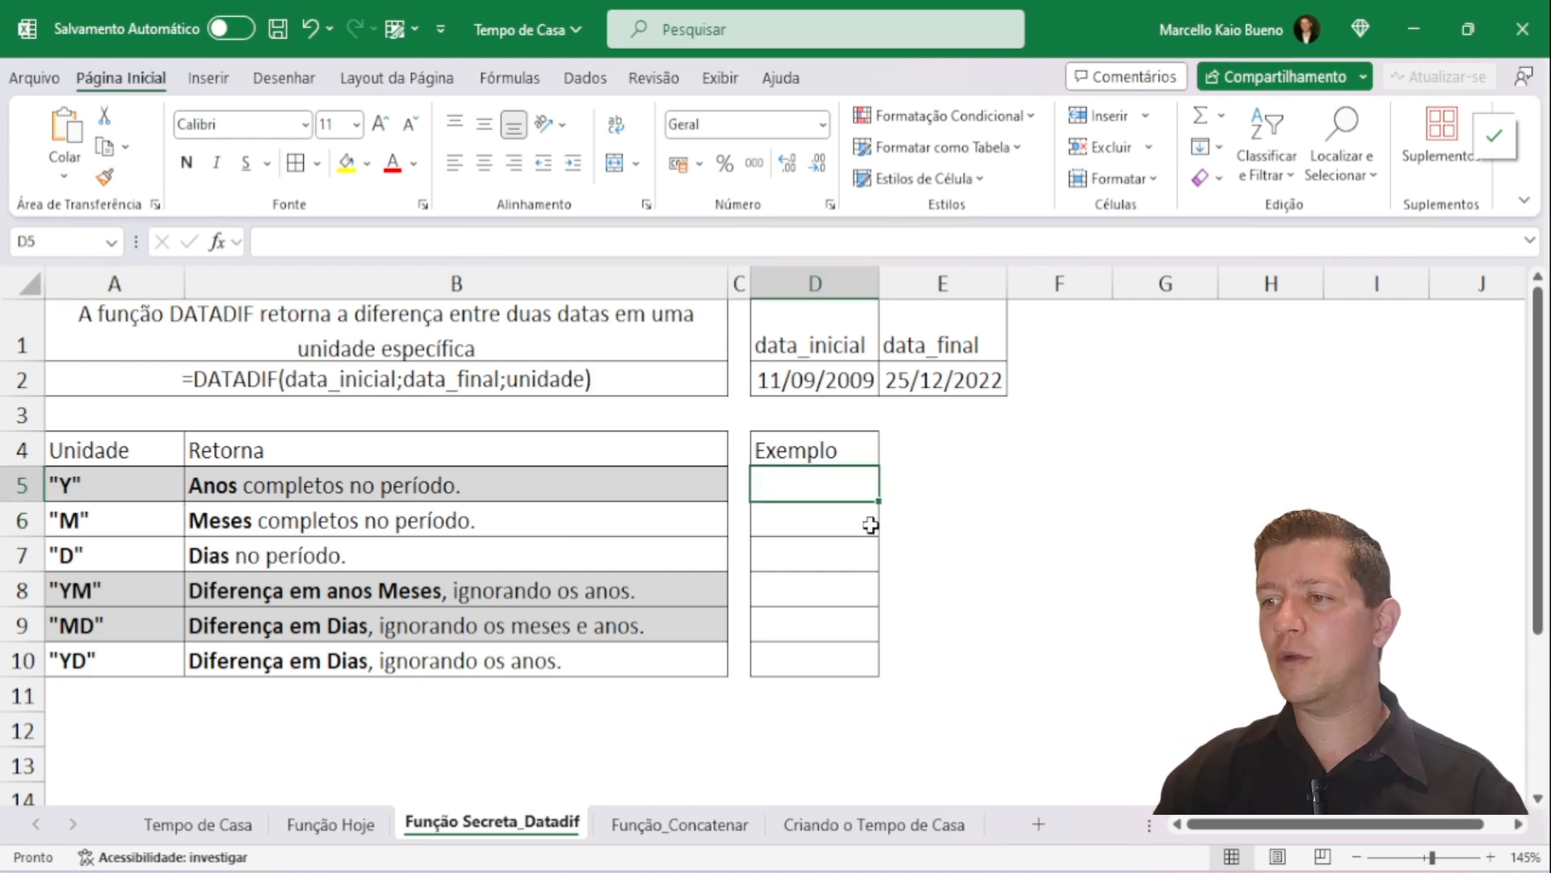
{"action": "left_click", "coordinate": [844, 390]}
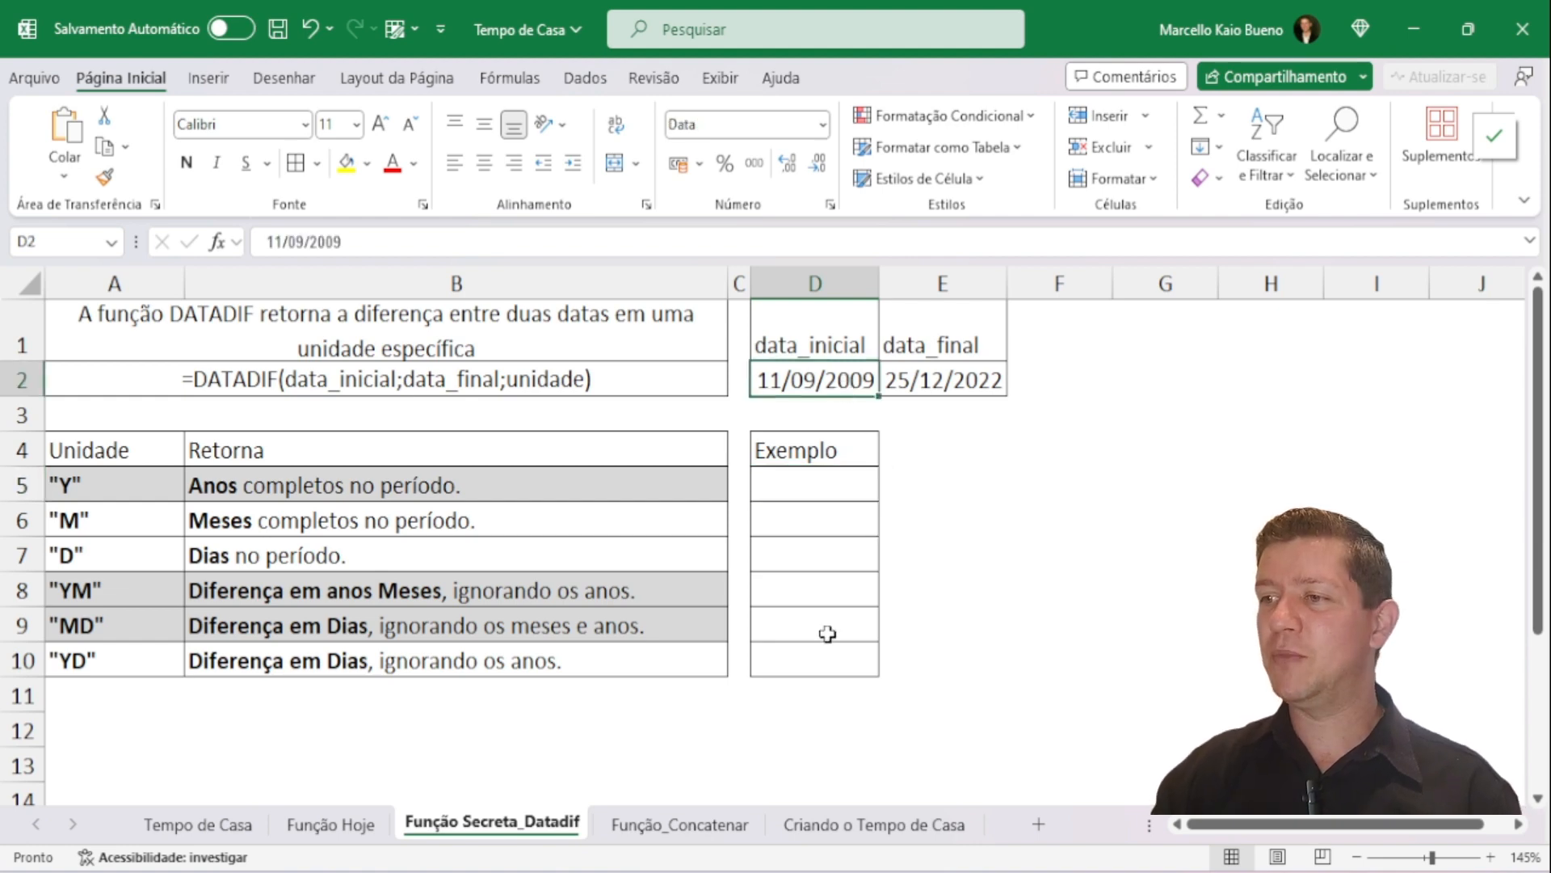
{"action": "left_click", "coordinate": [961, 380]}
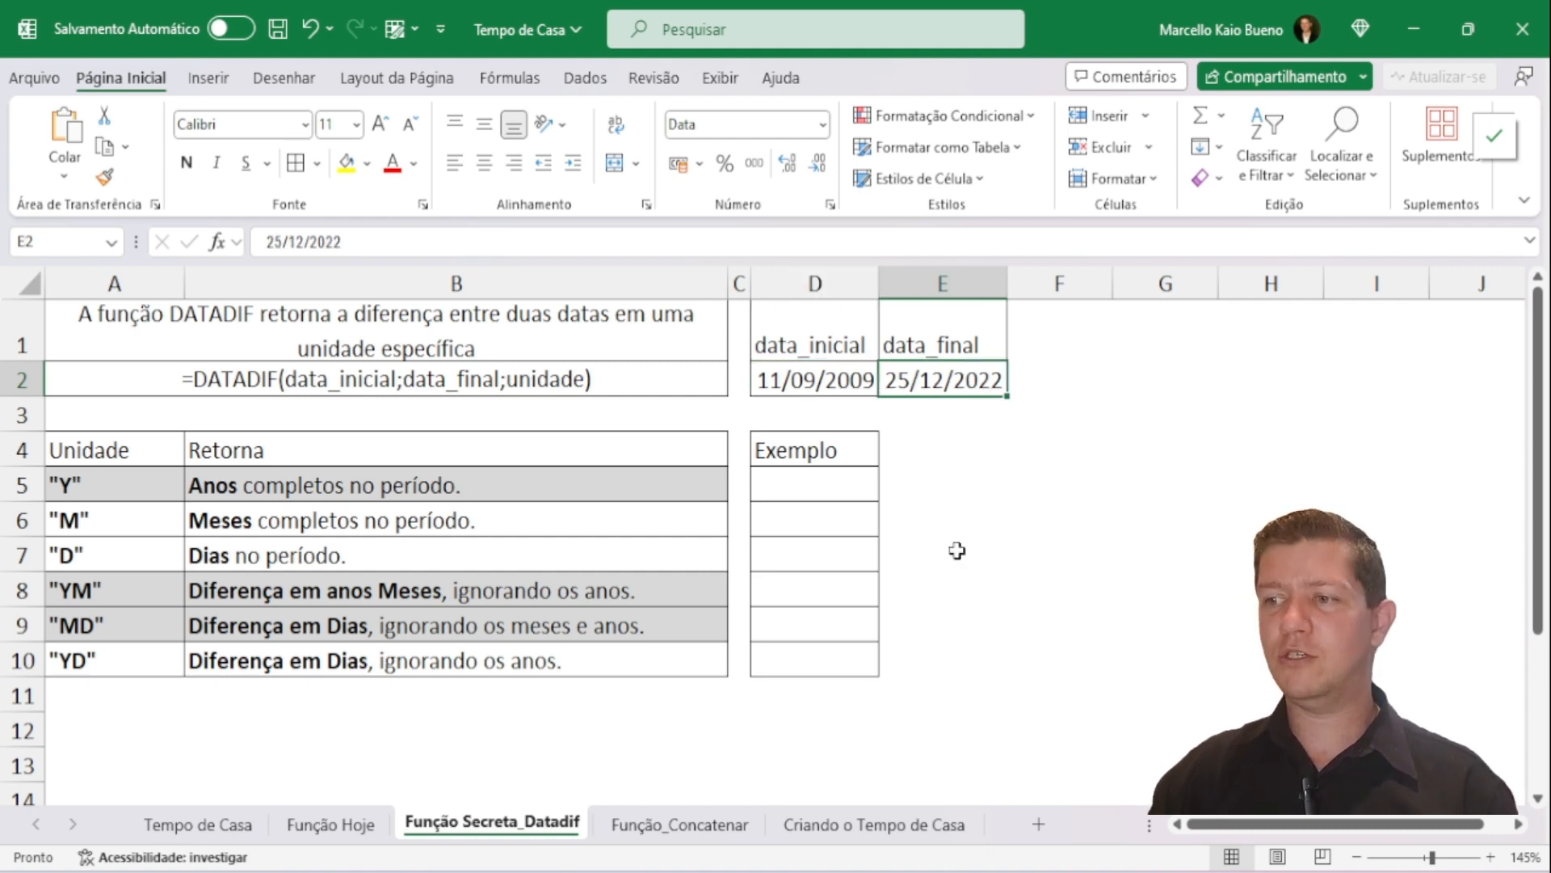
Step: Enter =datadif(D2;E2;"Y") in D5 to calculate the complete years between data_inicial and data_final
{"action": "left_click", "coordinate": [826, 487]}
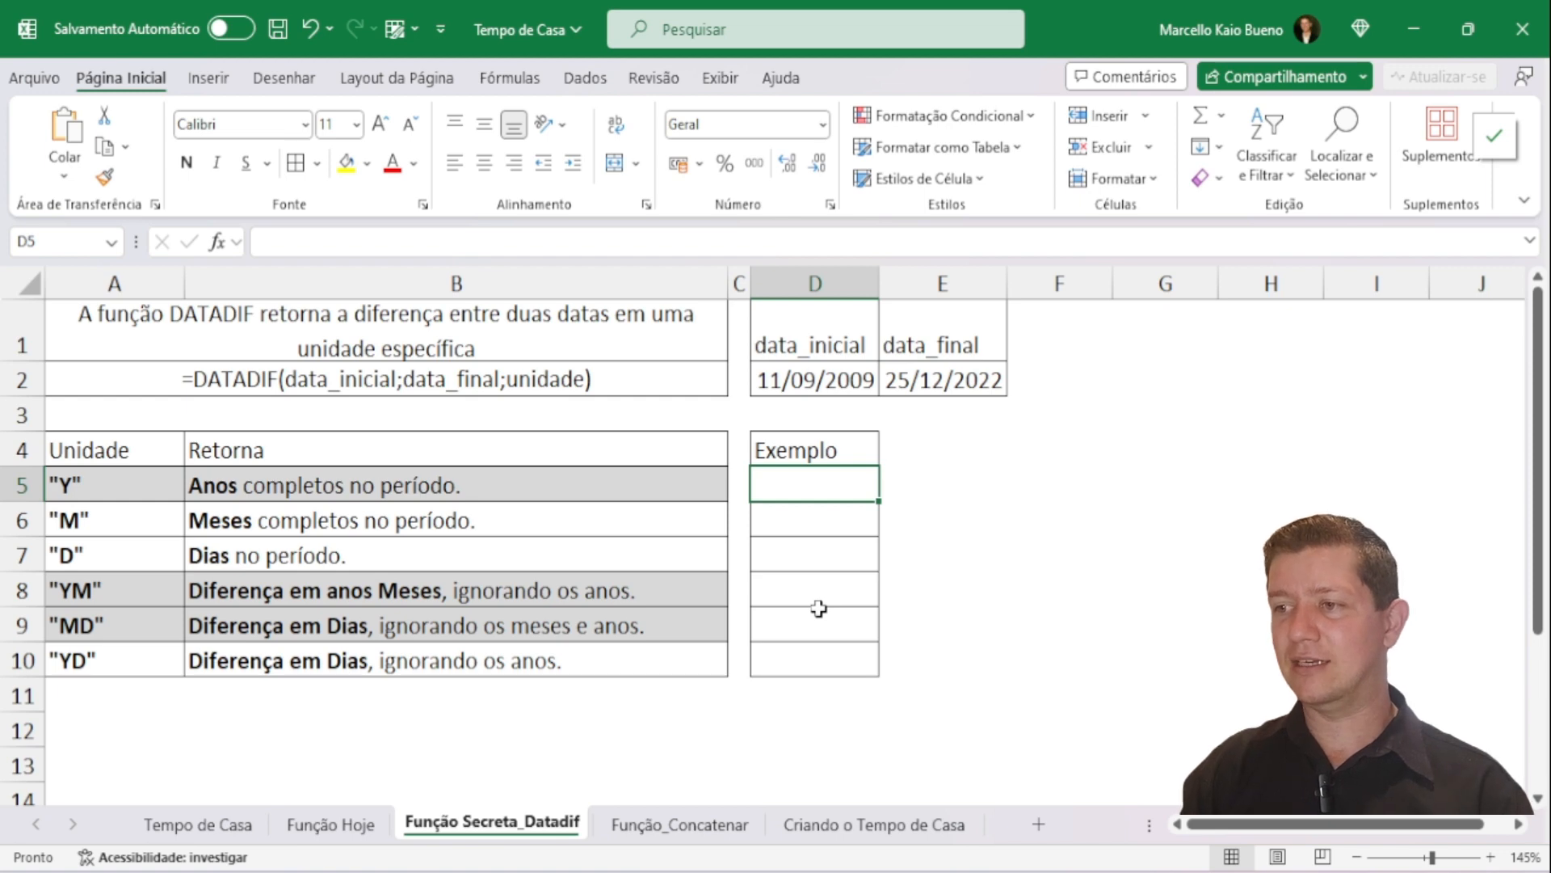
{"action": "type", "text": "=datadif"}
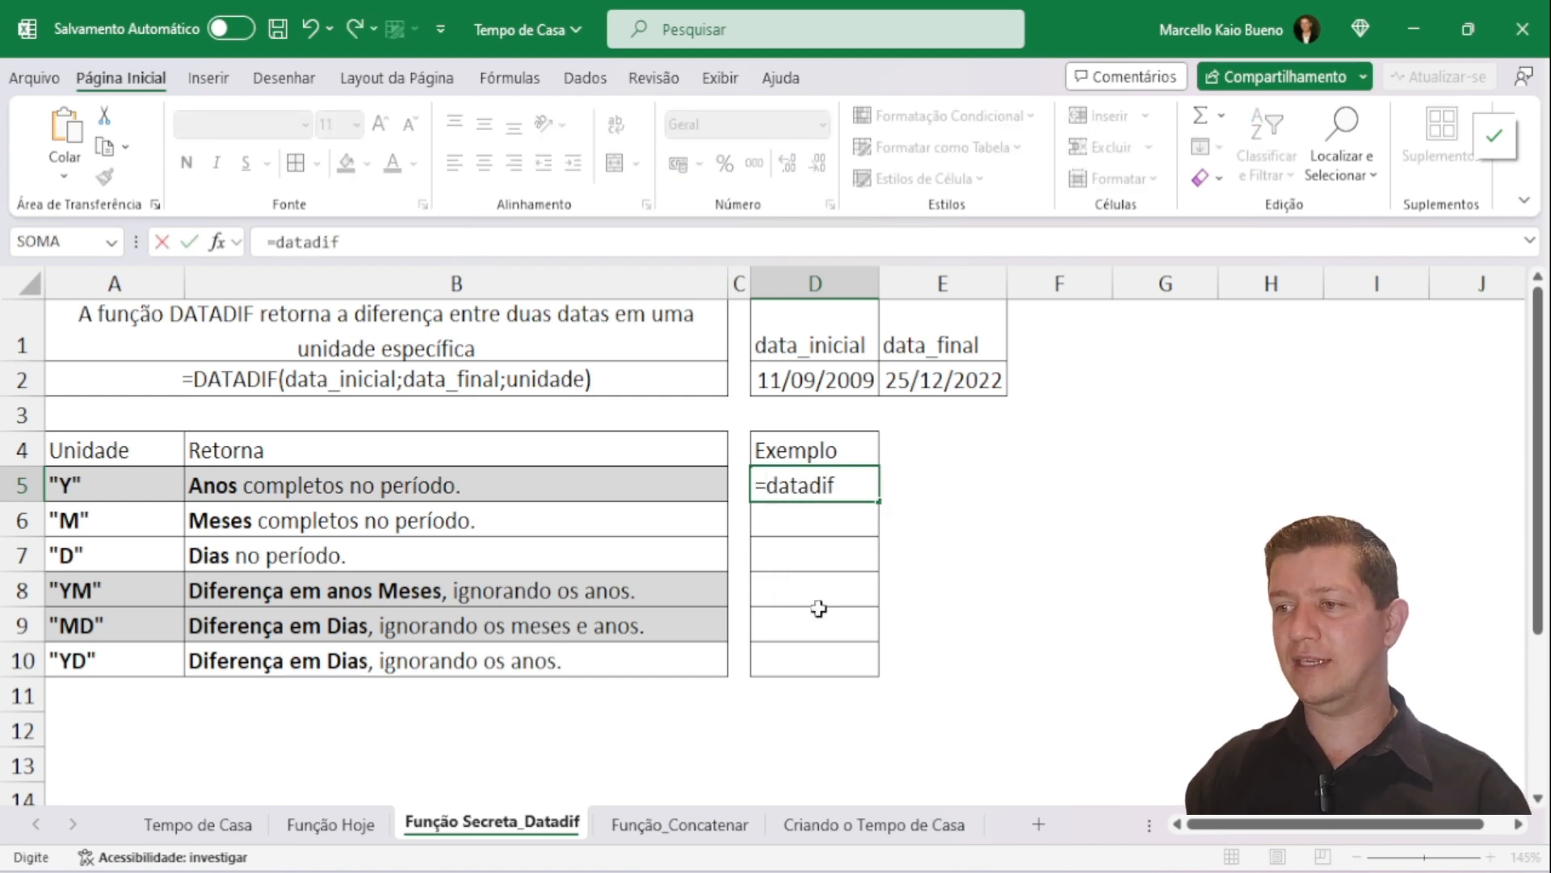
{"action": "type", "text": "("}
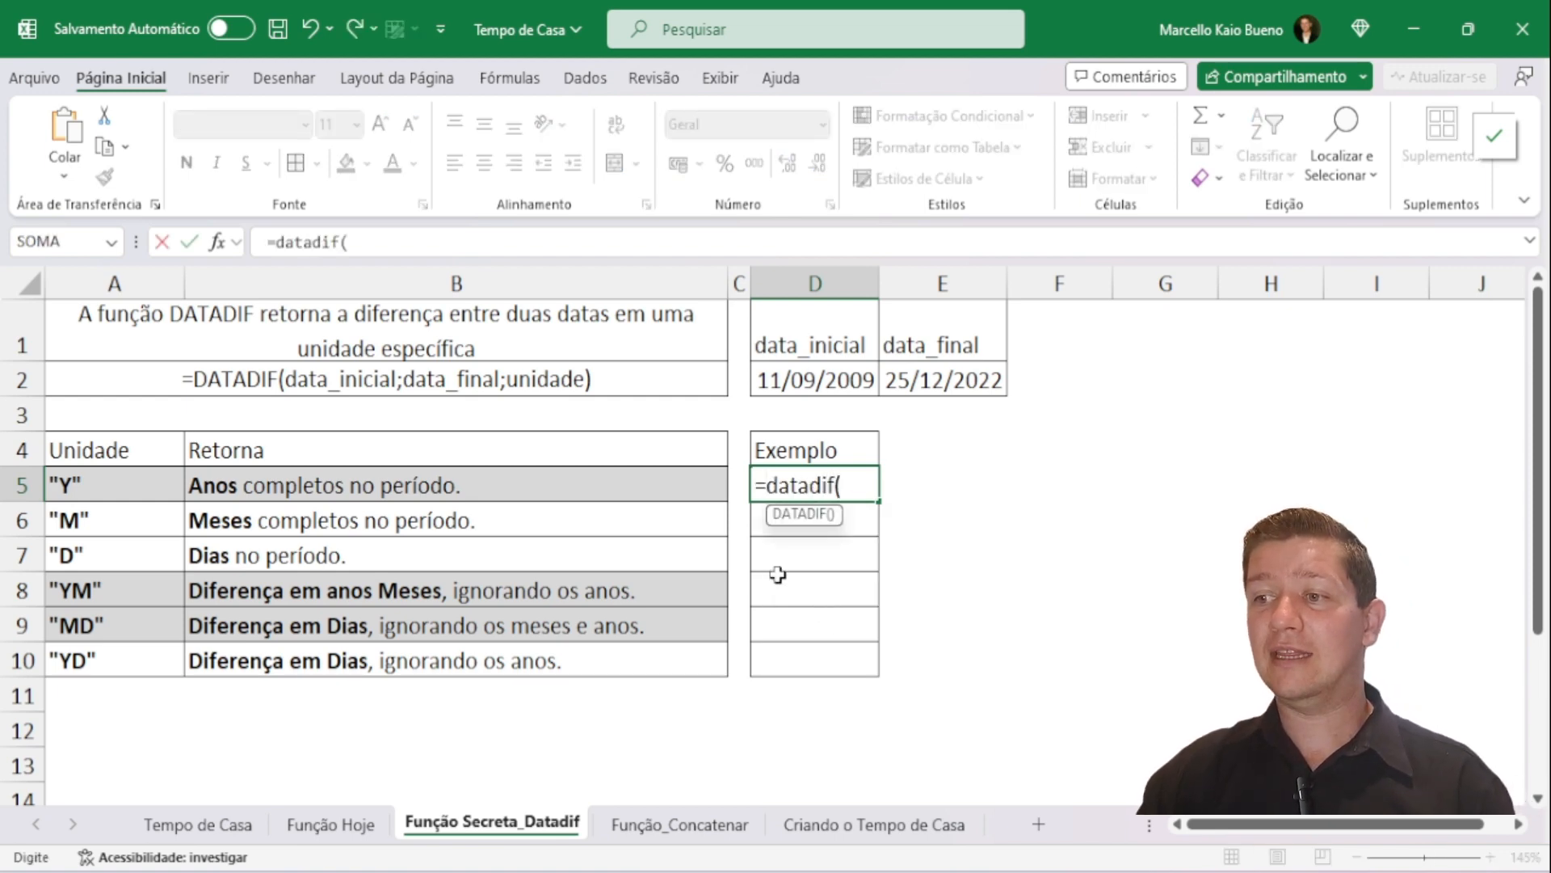
{"action": "left_click", "coordinate": [812, 381]}
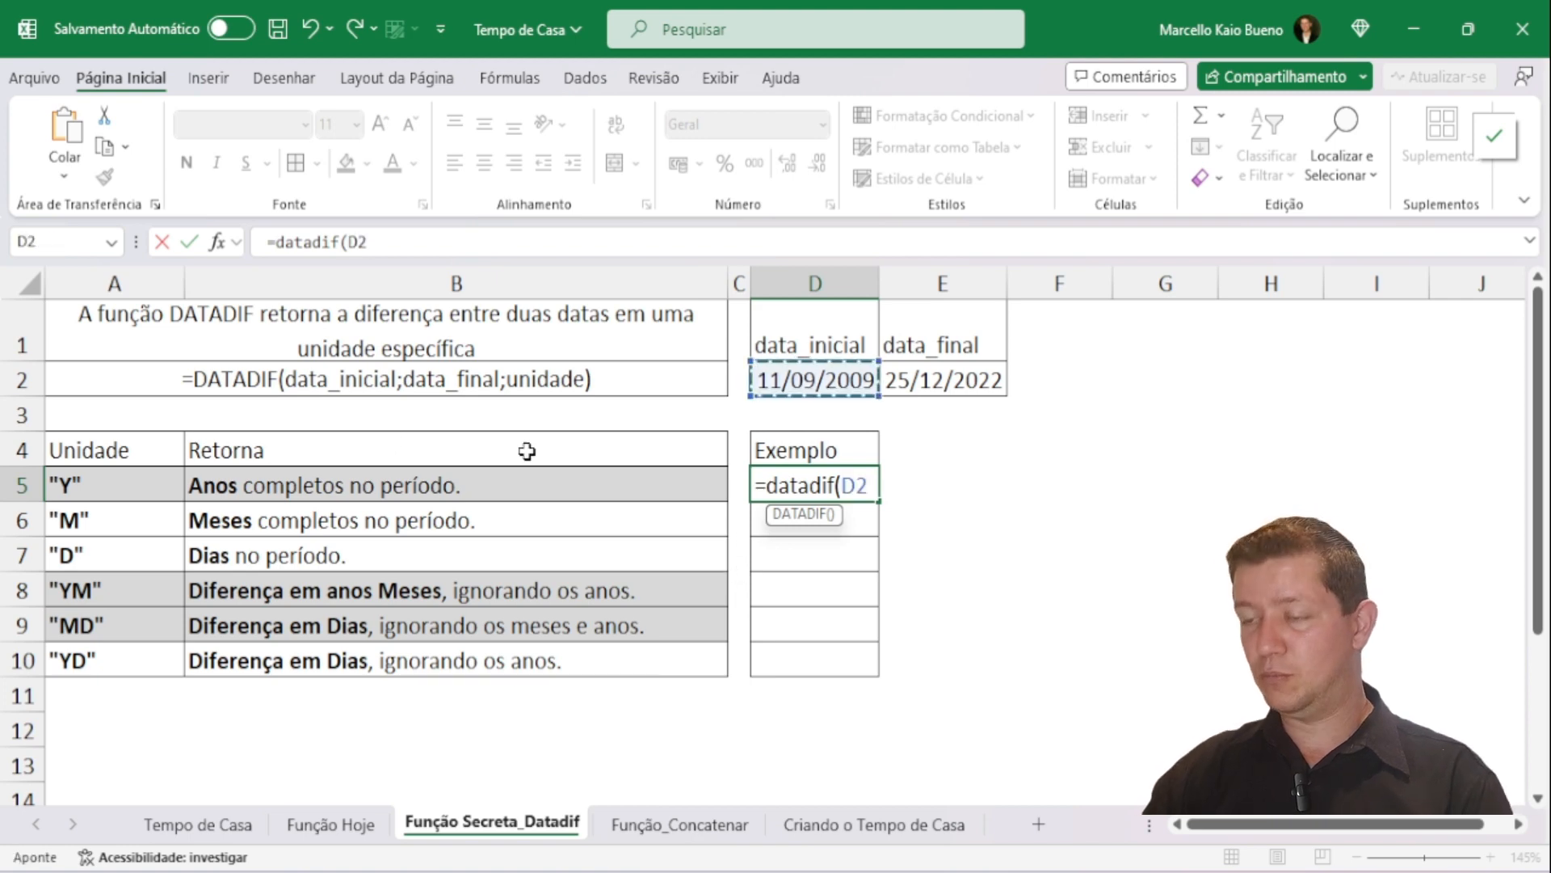
{"action": "type", "text": ";"}
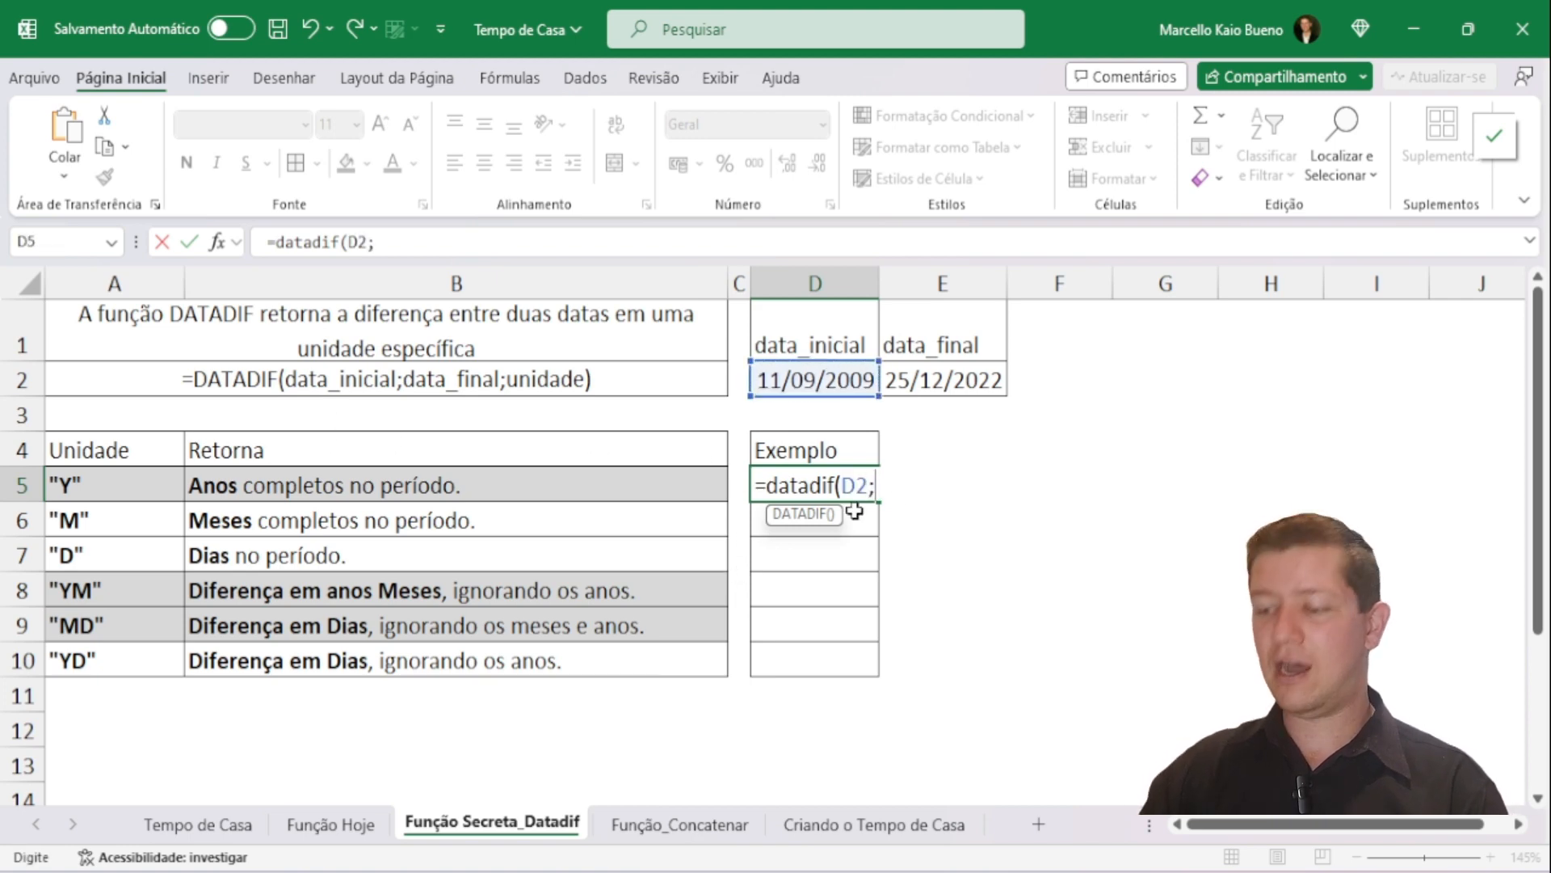
{"action": "left_click", "coordinate": [954, 376]}
{"action": "type", "text": ";\"Y"}
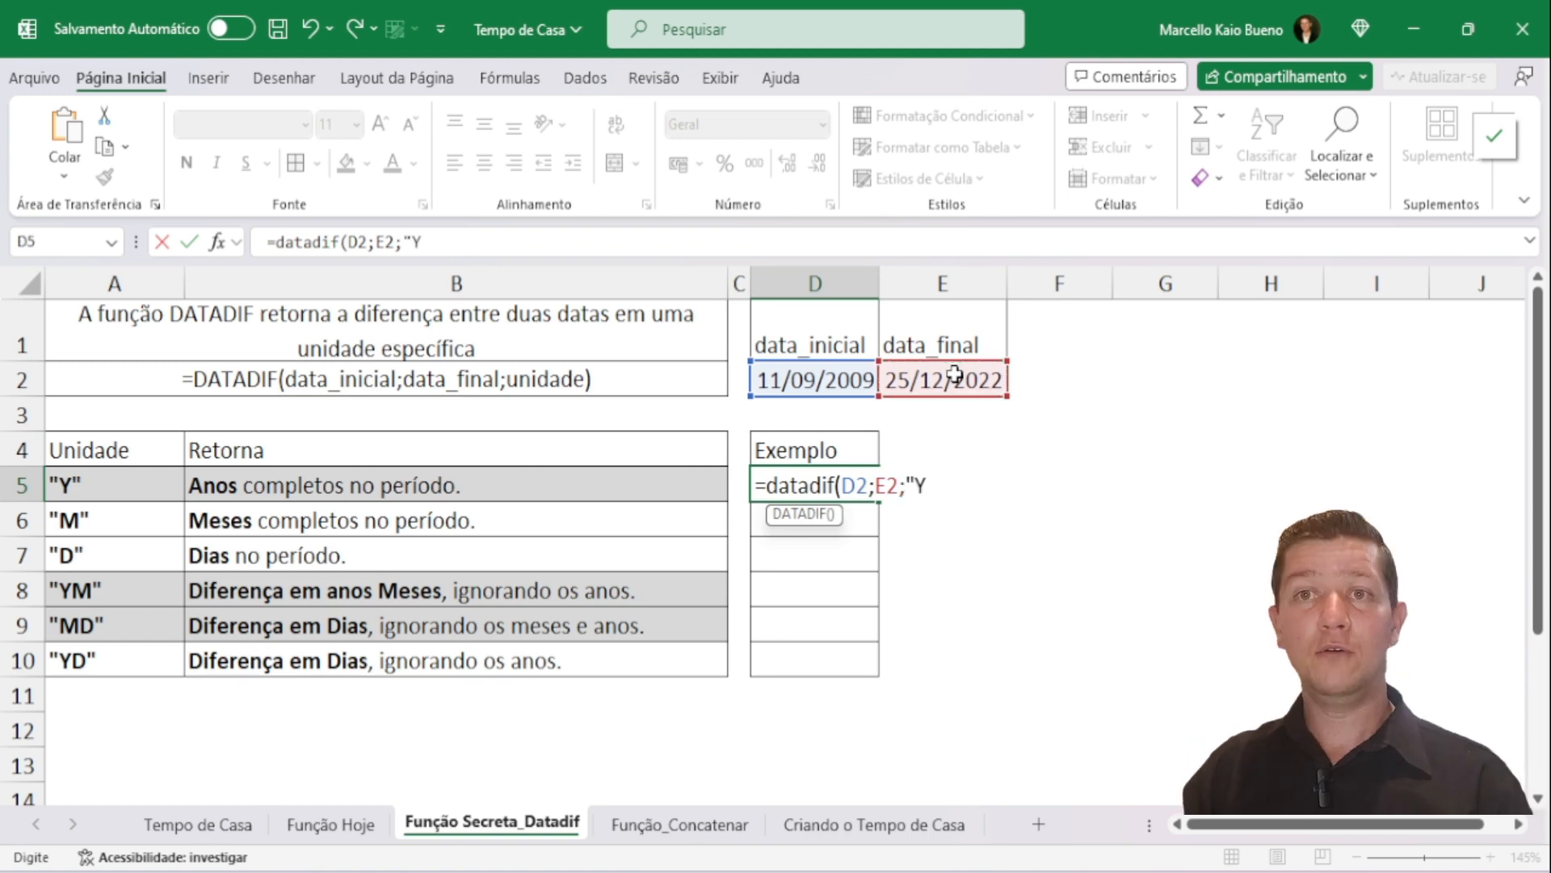
{"action": "key", "text": "BackSpace"}
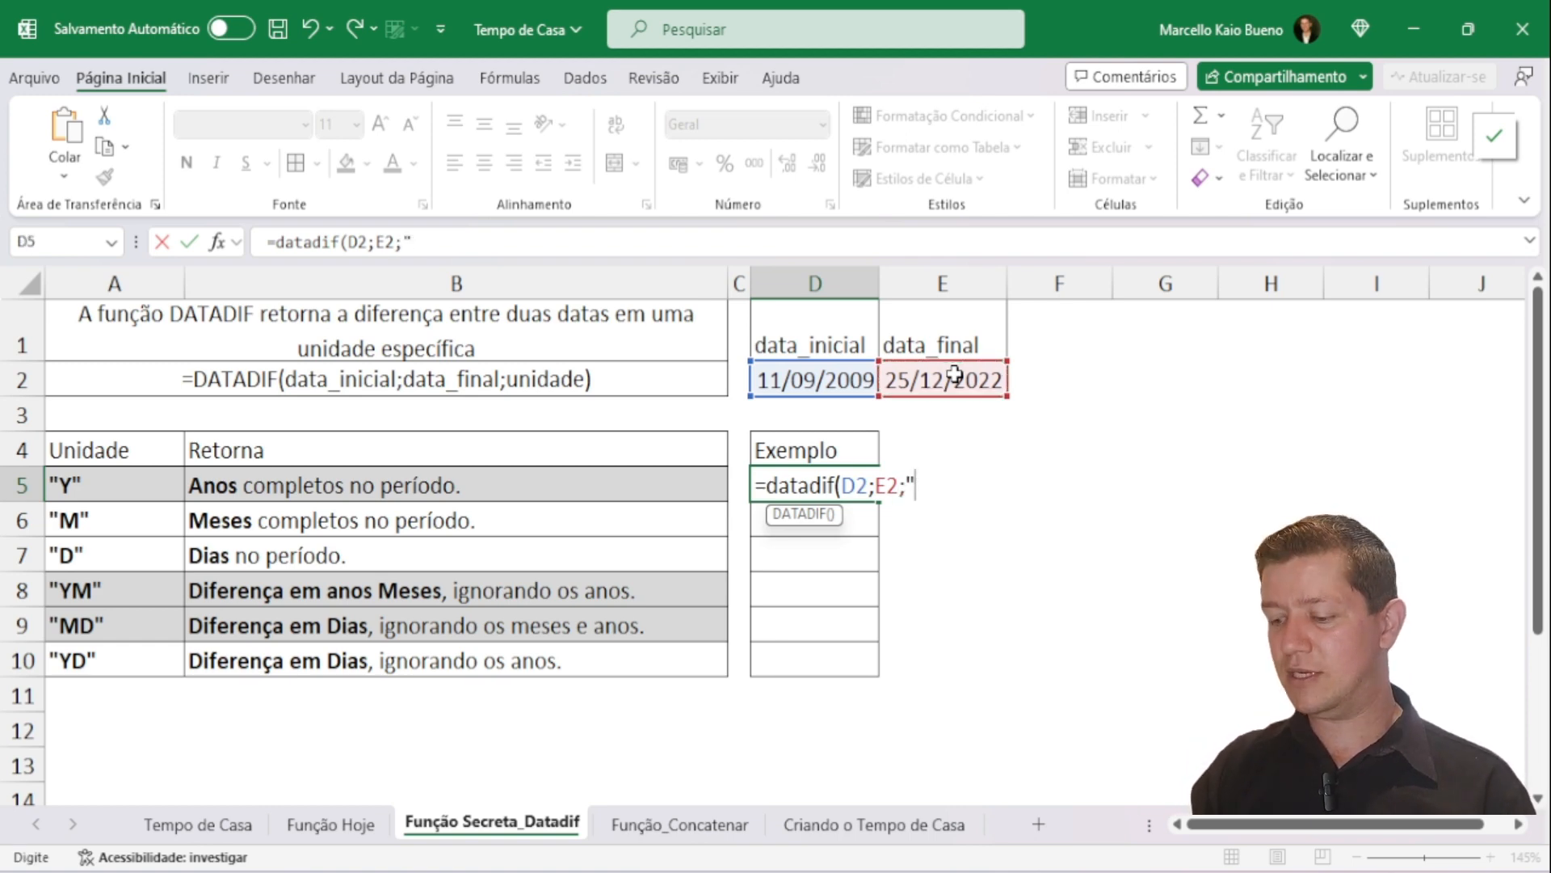
{"action": "type", "text": "Y\""}
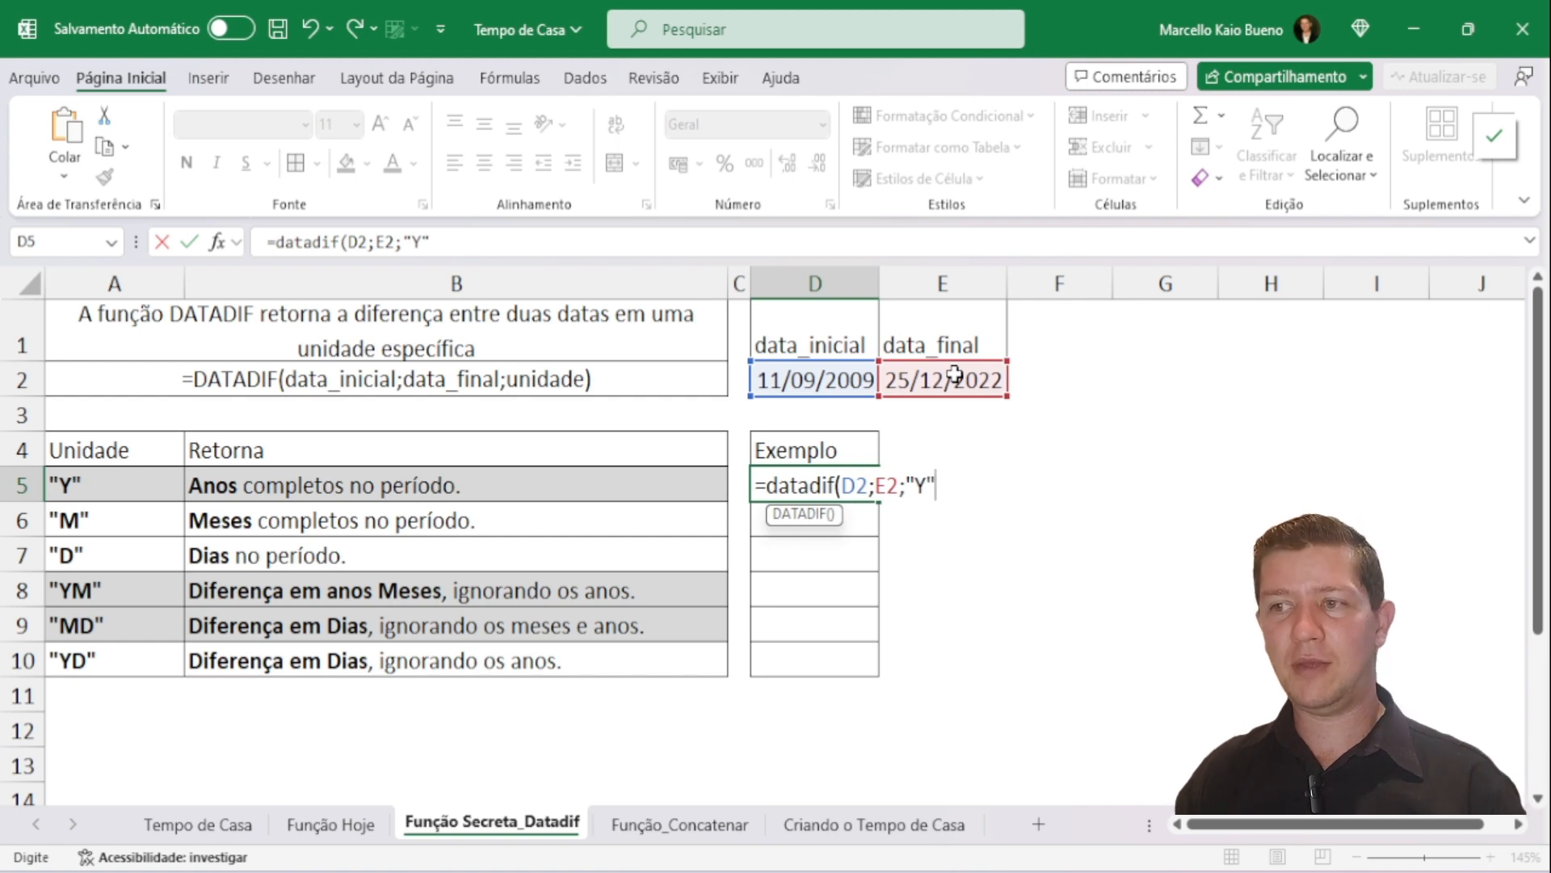
{"action": "type", "text": ")"}
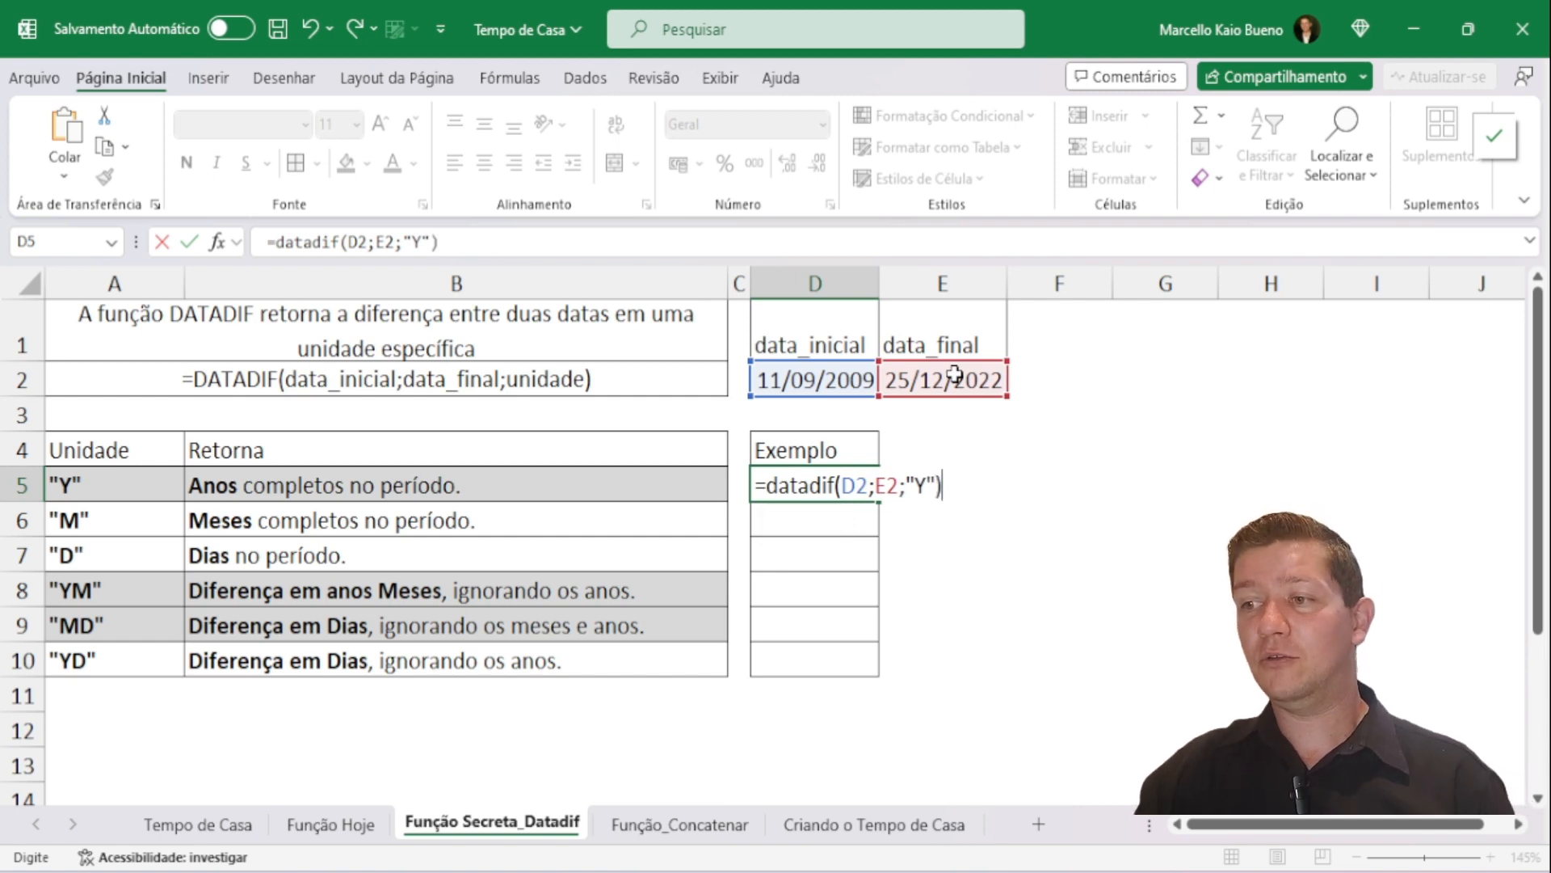
{"action": "key", "text": "Return"}
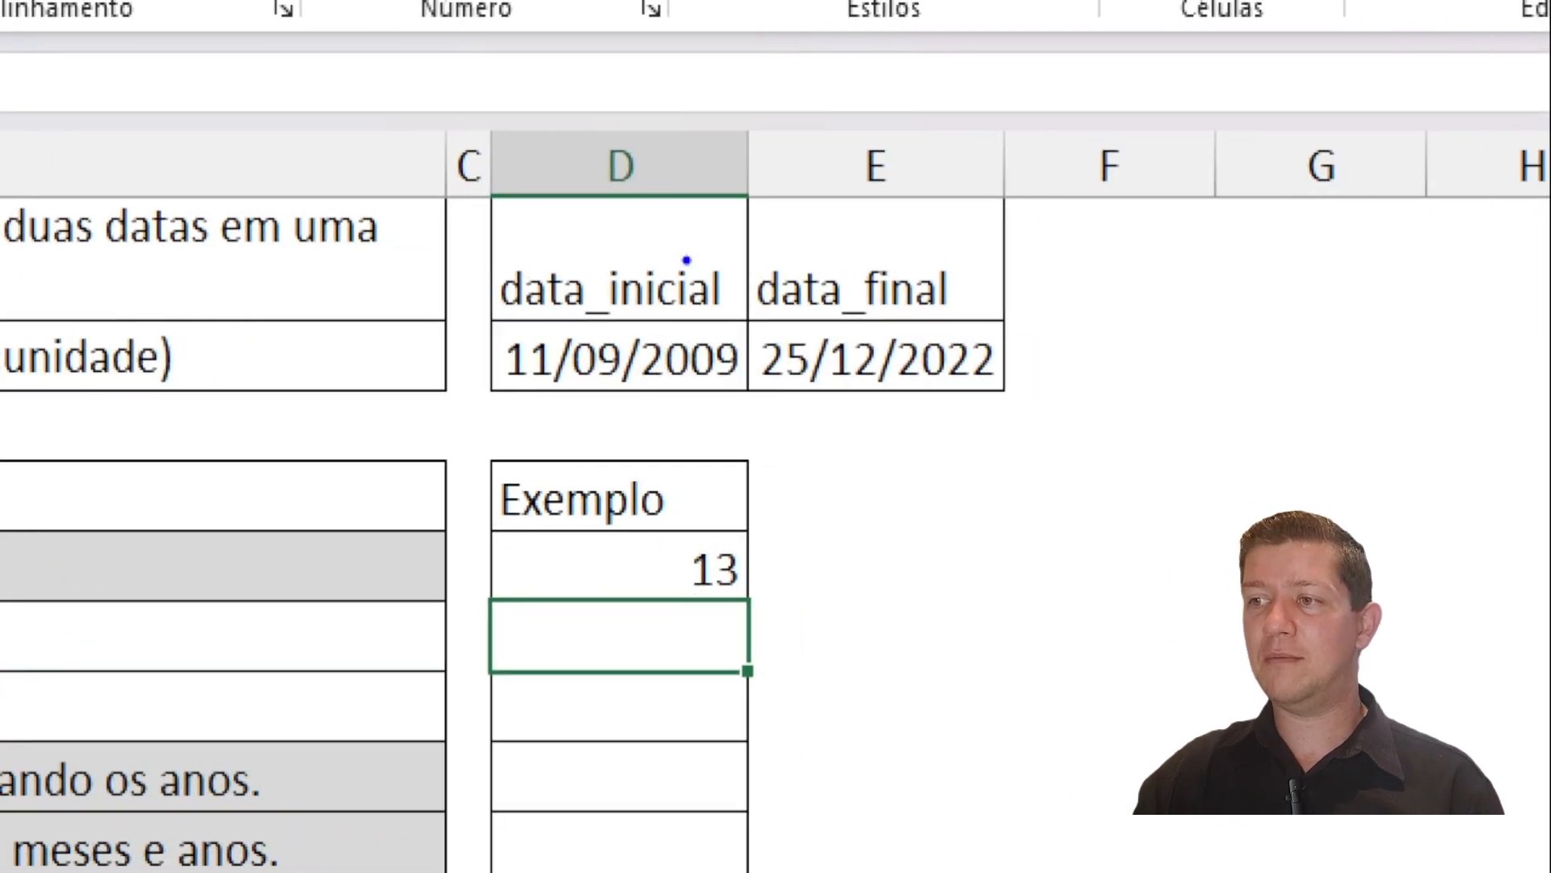
{"action": "left_click", "coordinate": [665, 259]}
{"action": "left_click_drag", "start_coordinate": [861, 249], "coordinate": [1022, 190]}
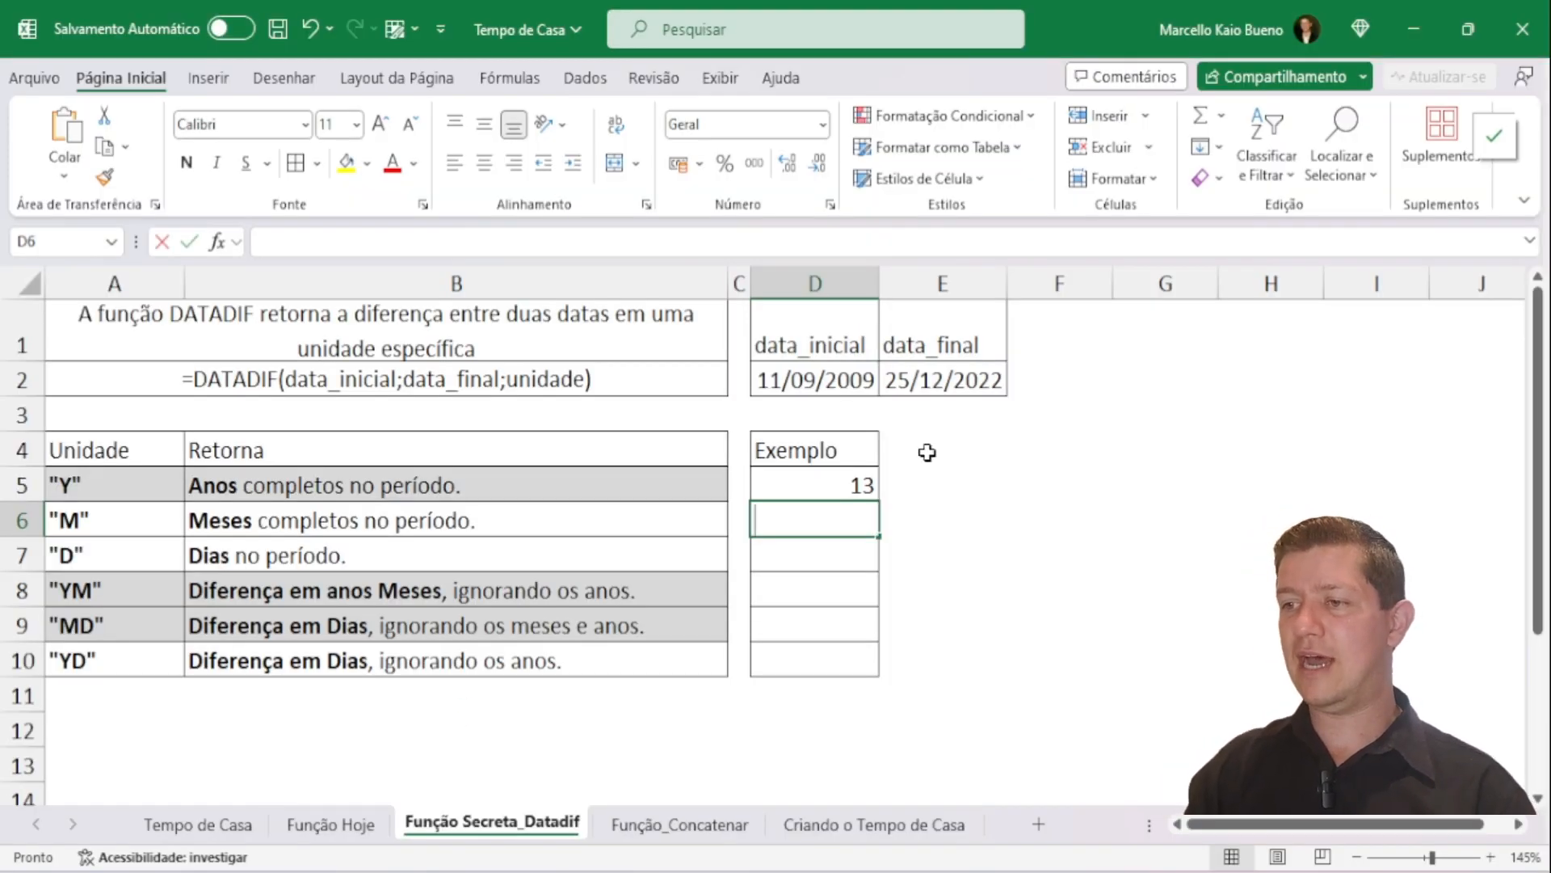
Step: Enter =datadif(D2;E2;"M") in D6 to calculate the complete months between data_inicial and data_final
{"action": "type", "text": "=datadif("}
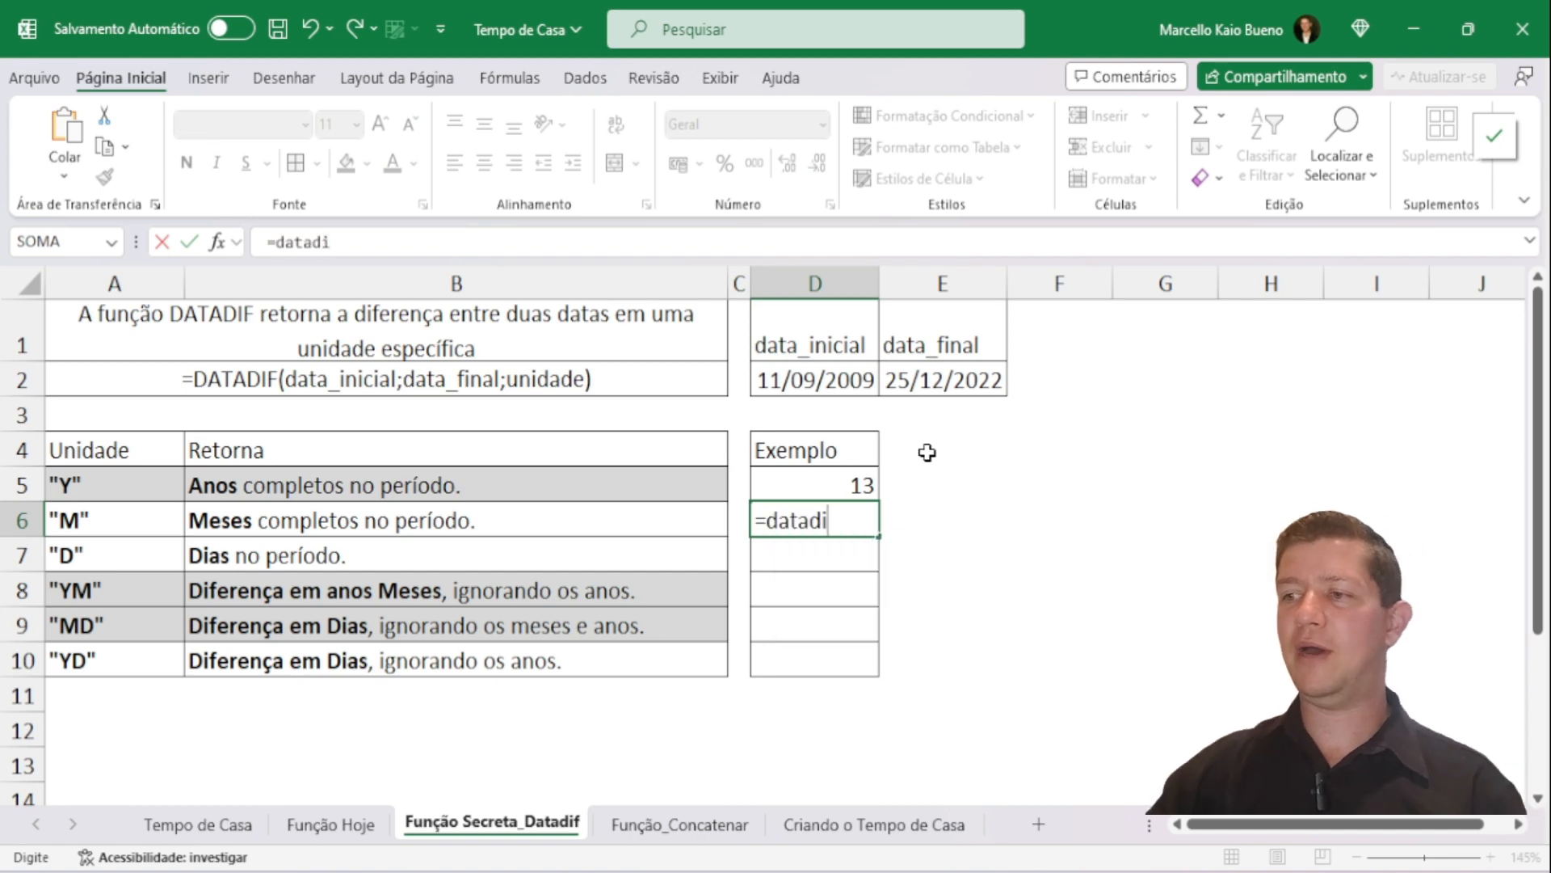
{"action": "left_click", "coordinate": [853, 370]}
{"action": "type", "text": ";"}
{"action": "left_click", "coordinate": [934, 373]}
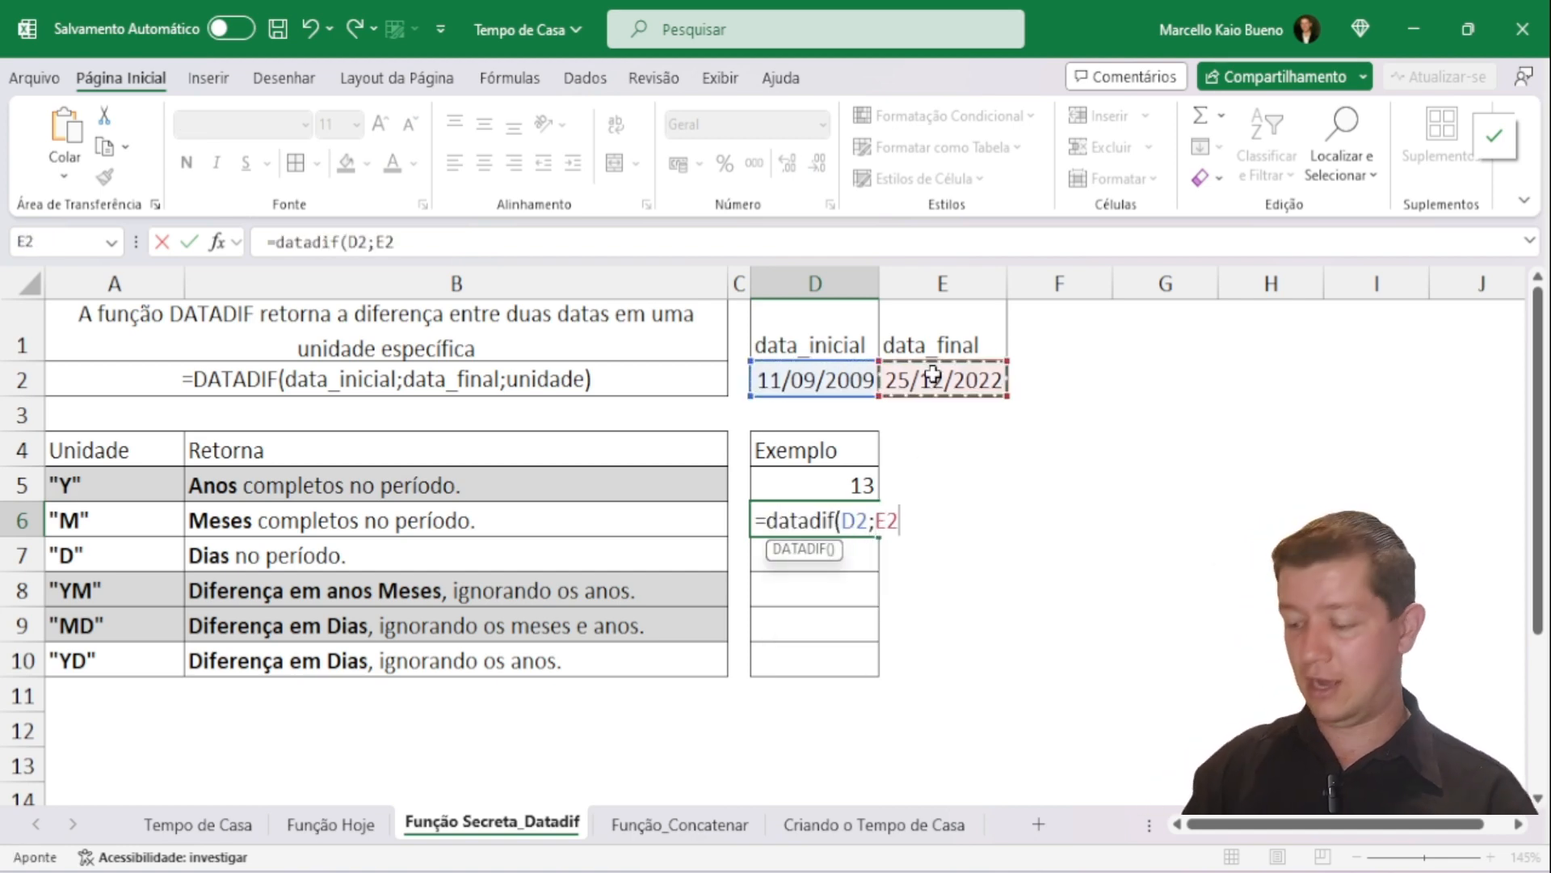
{"action": "type", "text": ";"}
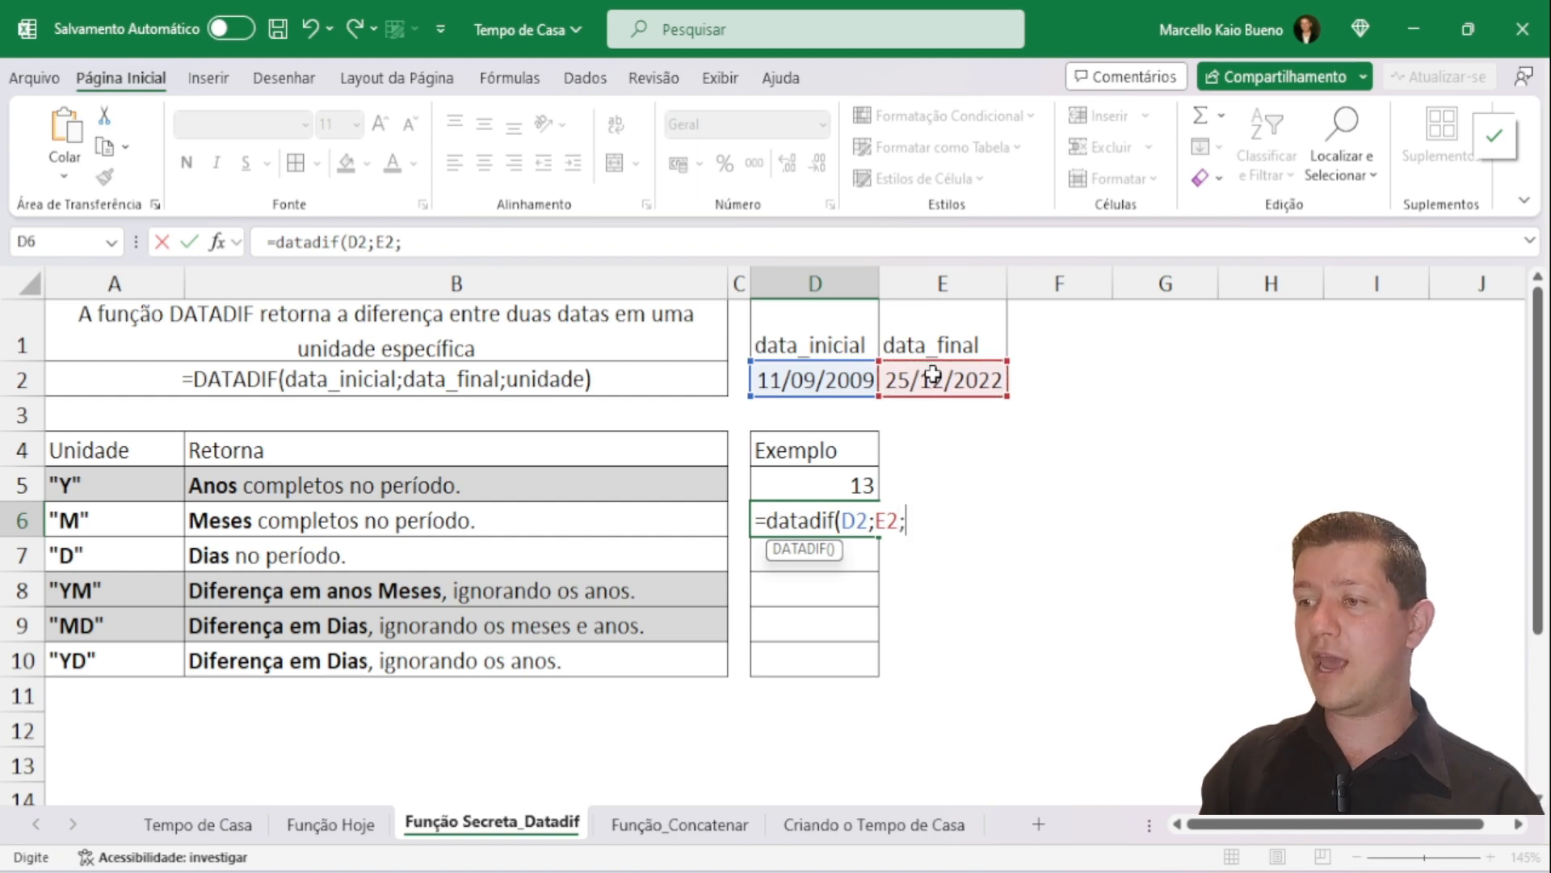
{"action": "type", "text": "\"M\""}
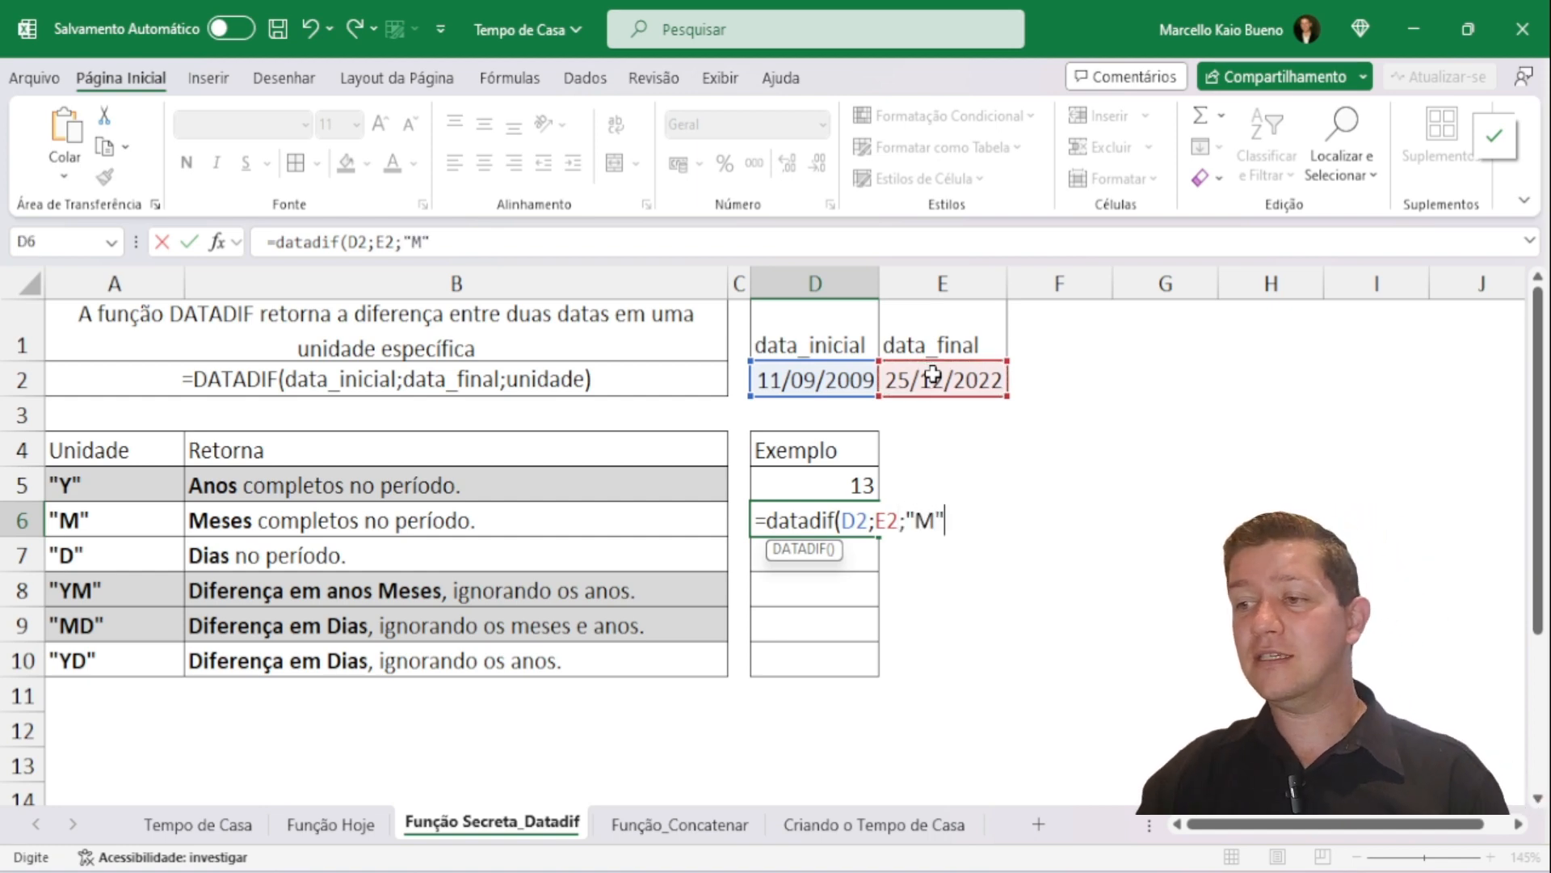
{"action": "type", "text": ")"}
{"action": "key", "text": "Return"}
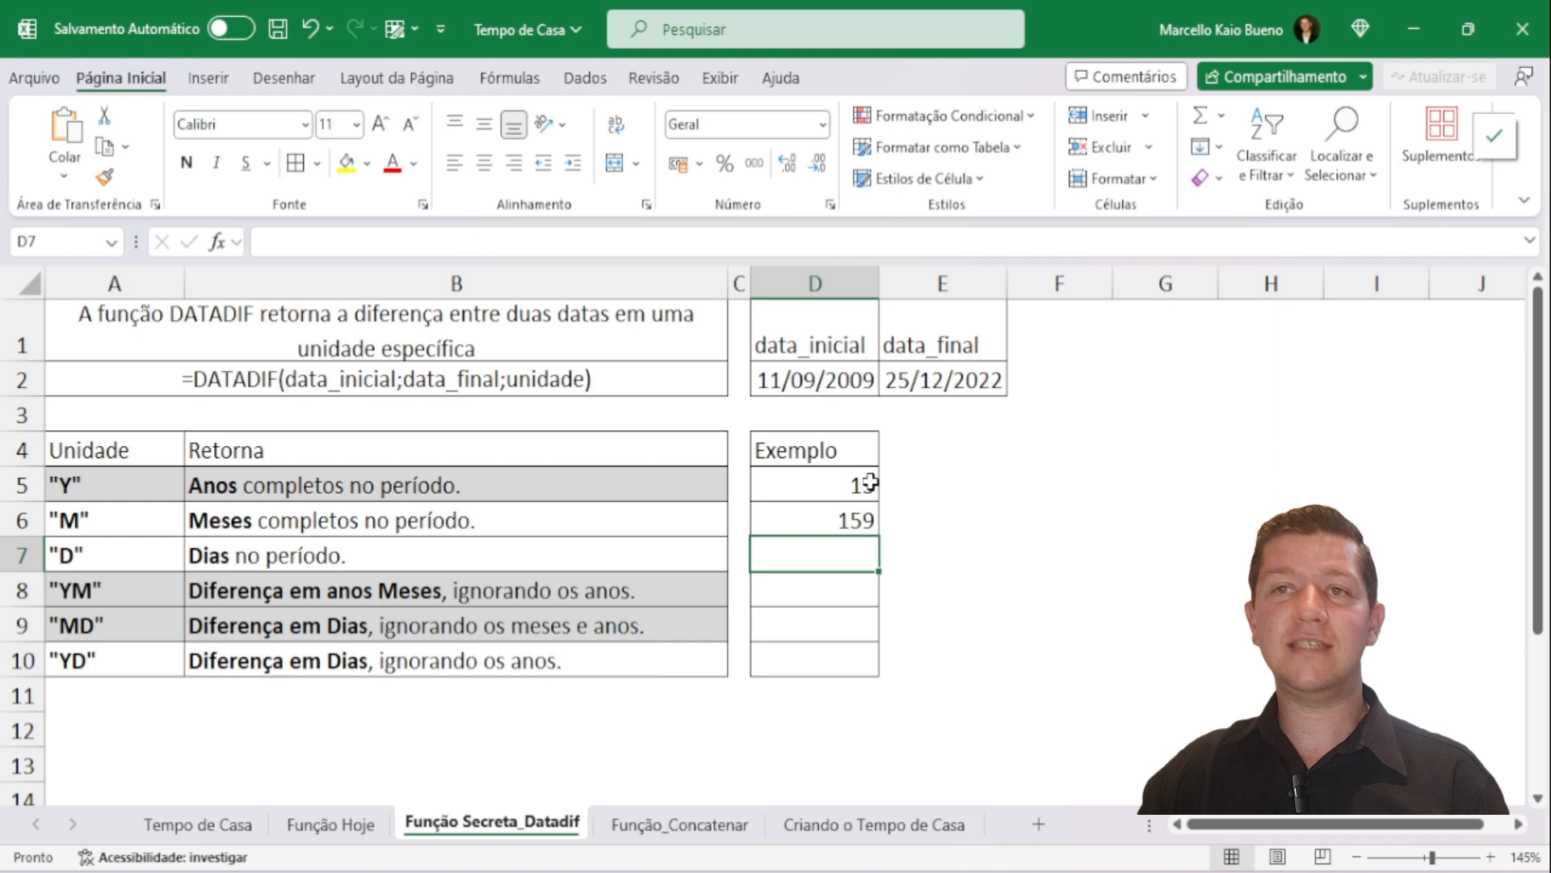
{"action": "left_click", "coordinate": [852, 519]}
{"action": "left_click", "coordinate": [818, 386]}
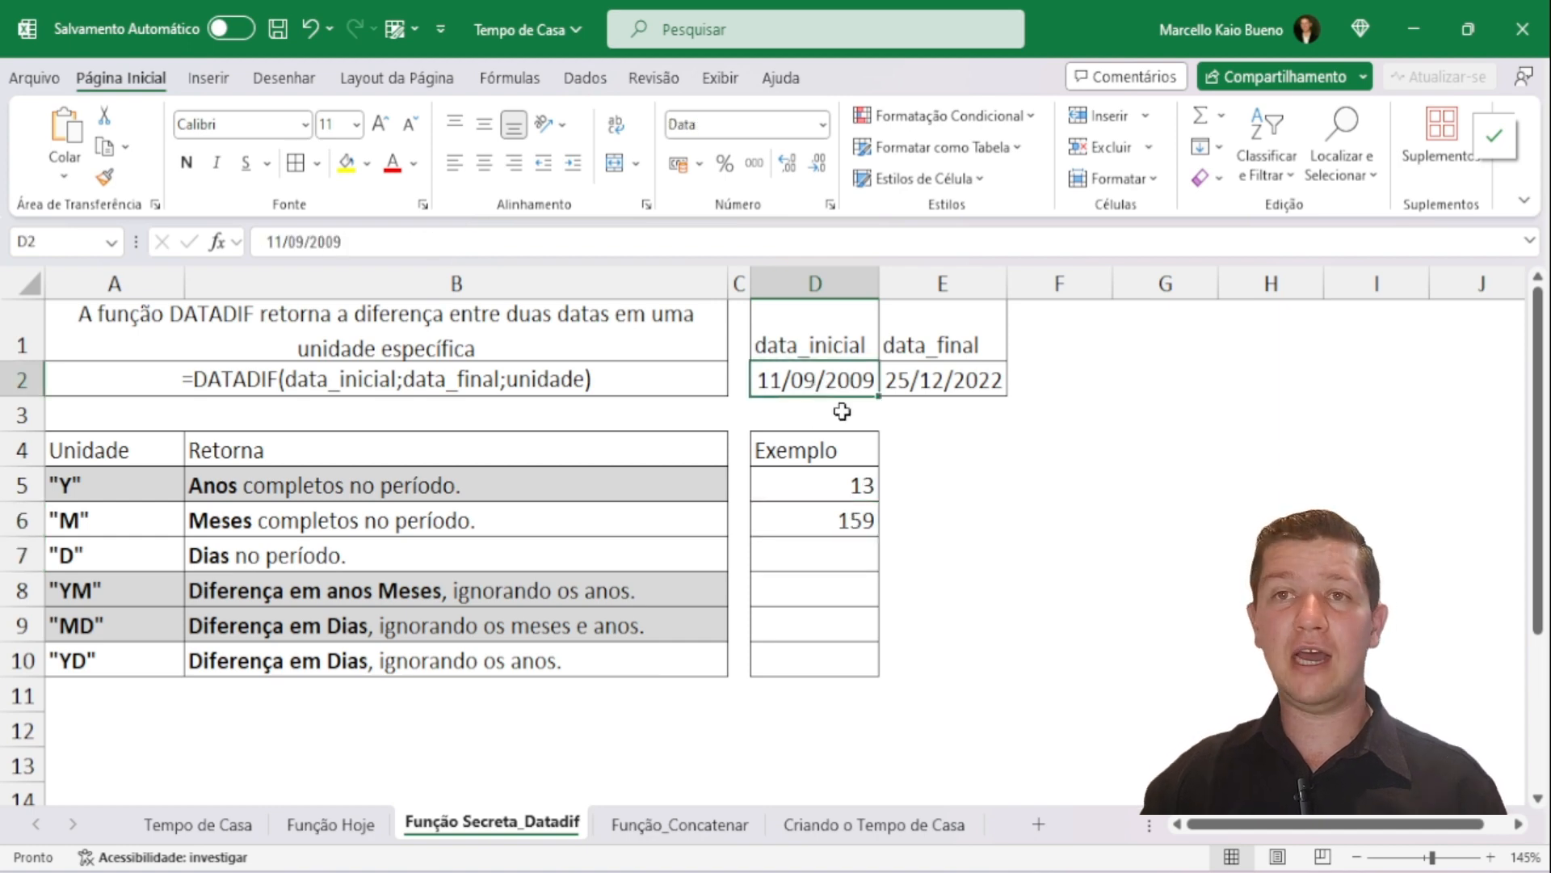
Step: Enter =datadif(D2;E2;"D") in D7 to calculate the days between data_inicial and data_final
{"action": "left_click", "coordinate": [968, 386]}
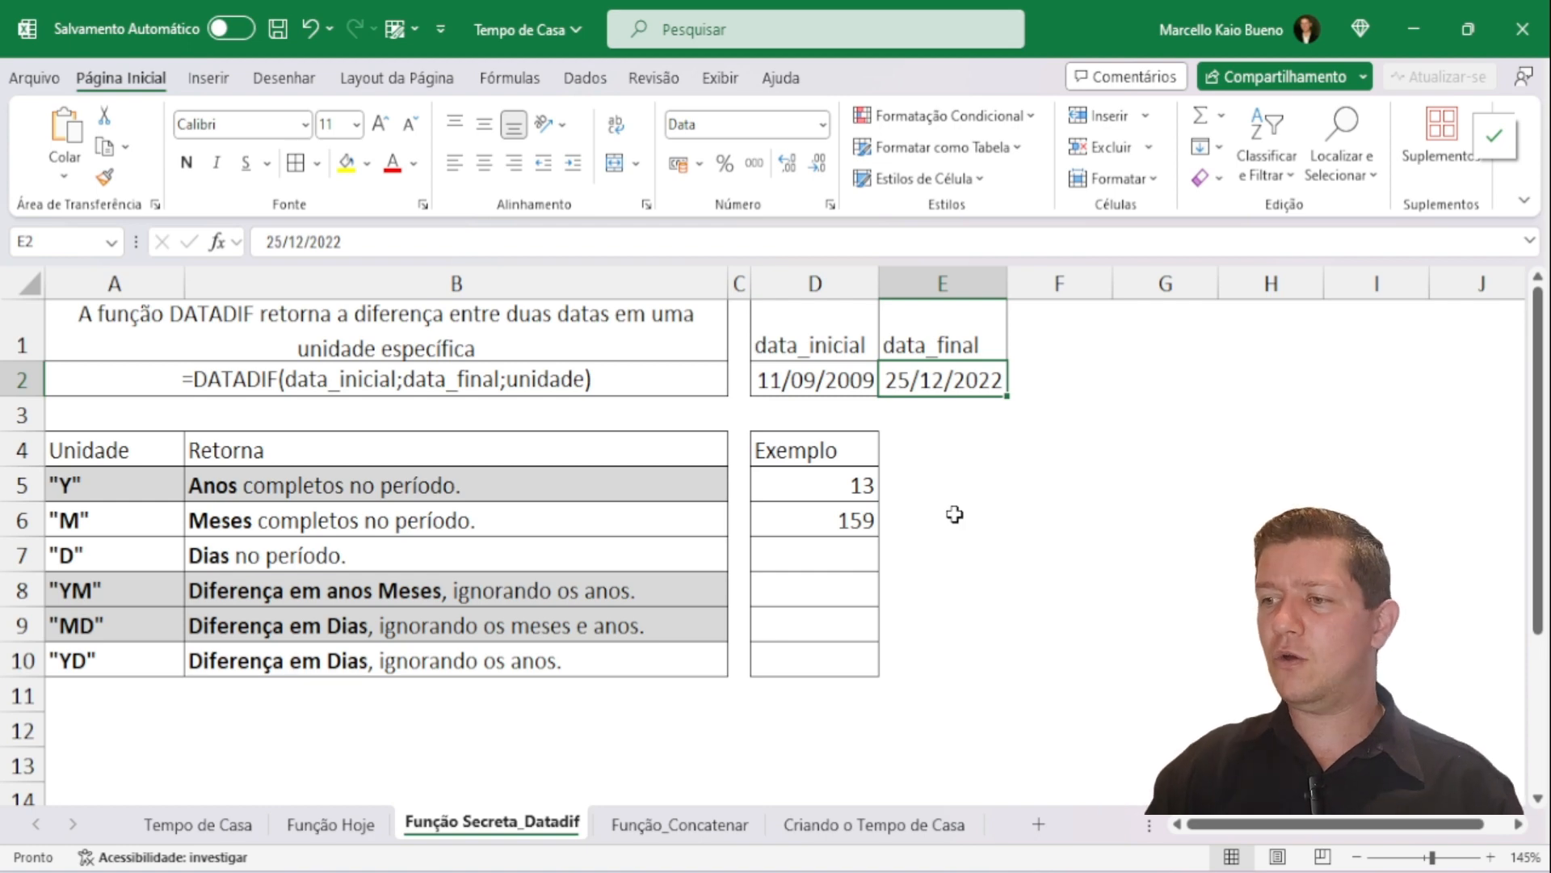
{"action": "left_click", "coordinate": [842, 541]}
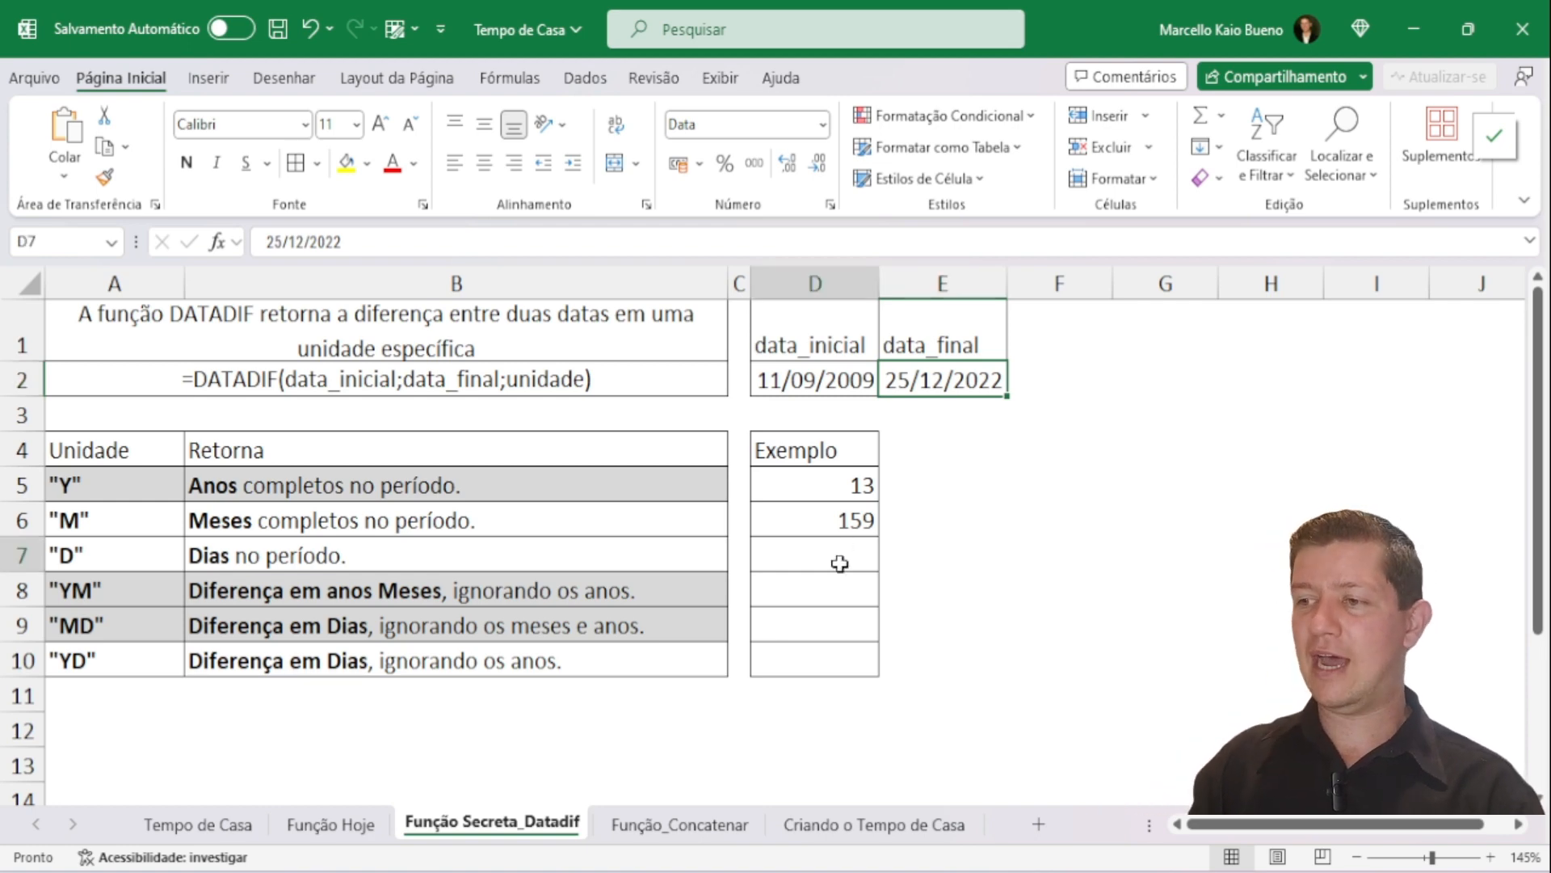
{"action": "type", "text": "=datad"}
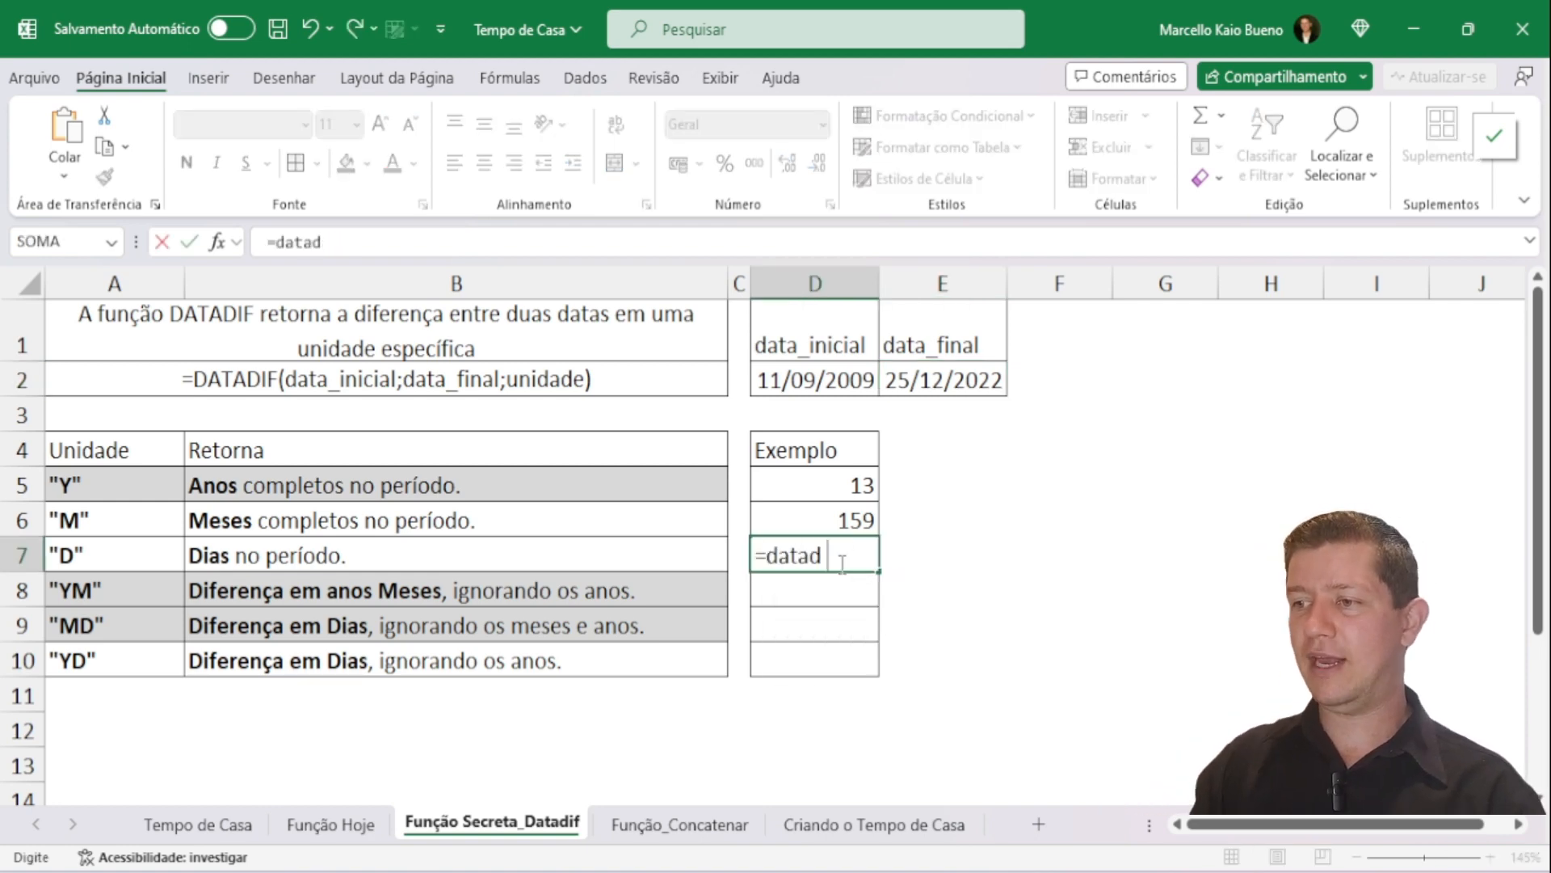
{"action": "type", "text": "if("}
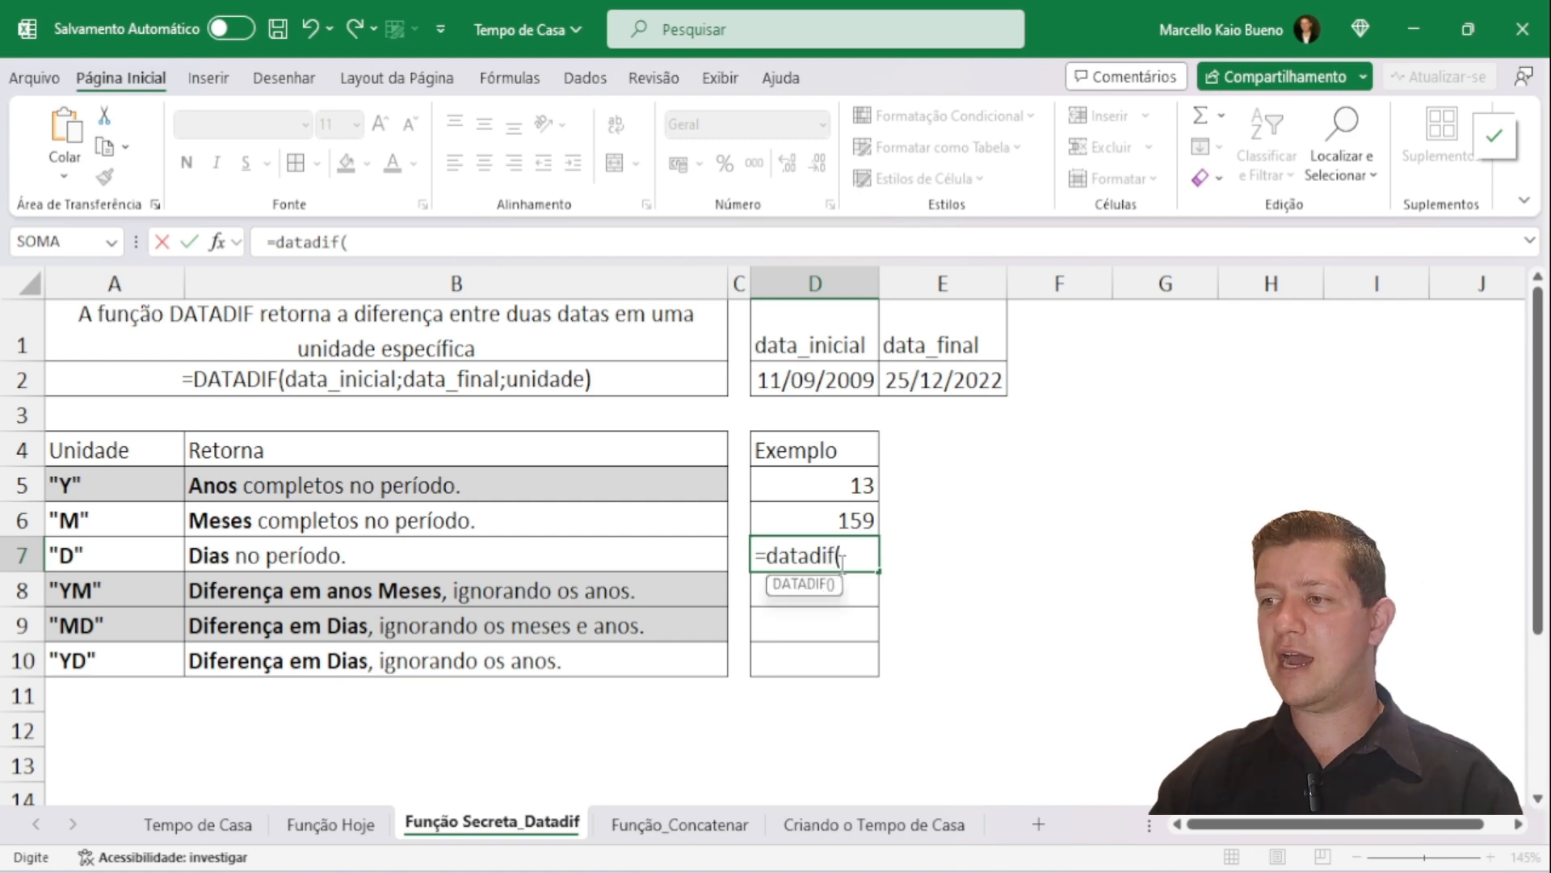
{"action": "left_click", "coordinate": [850, 374]}
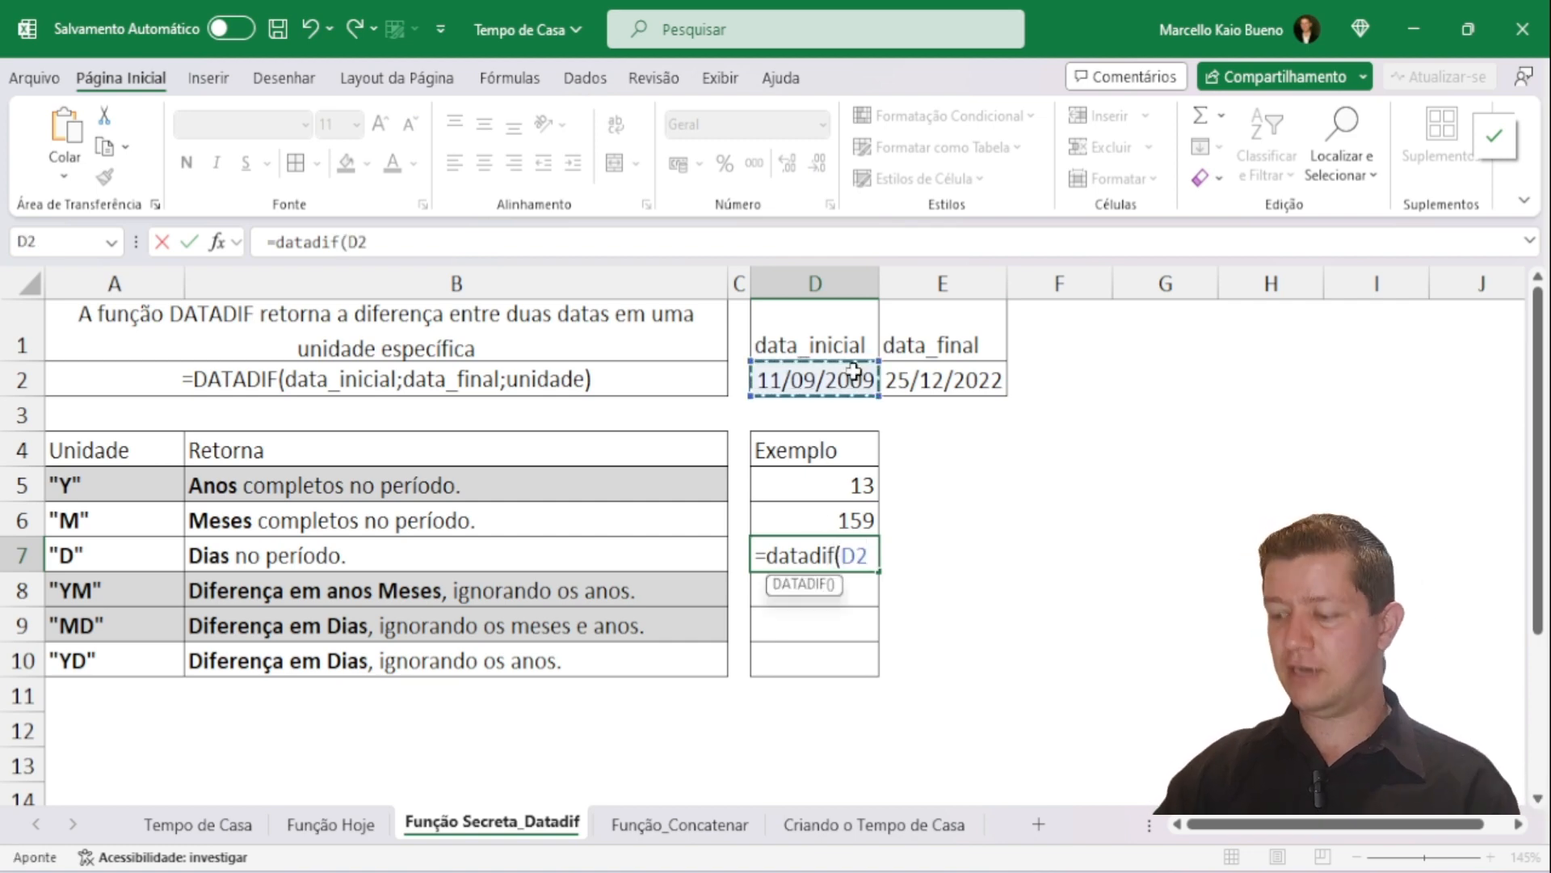
{"action": "type", "text": ";"}
{"action": "left_click", "coordinate": [931, 376]}
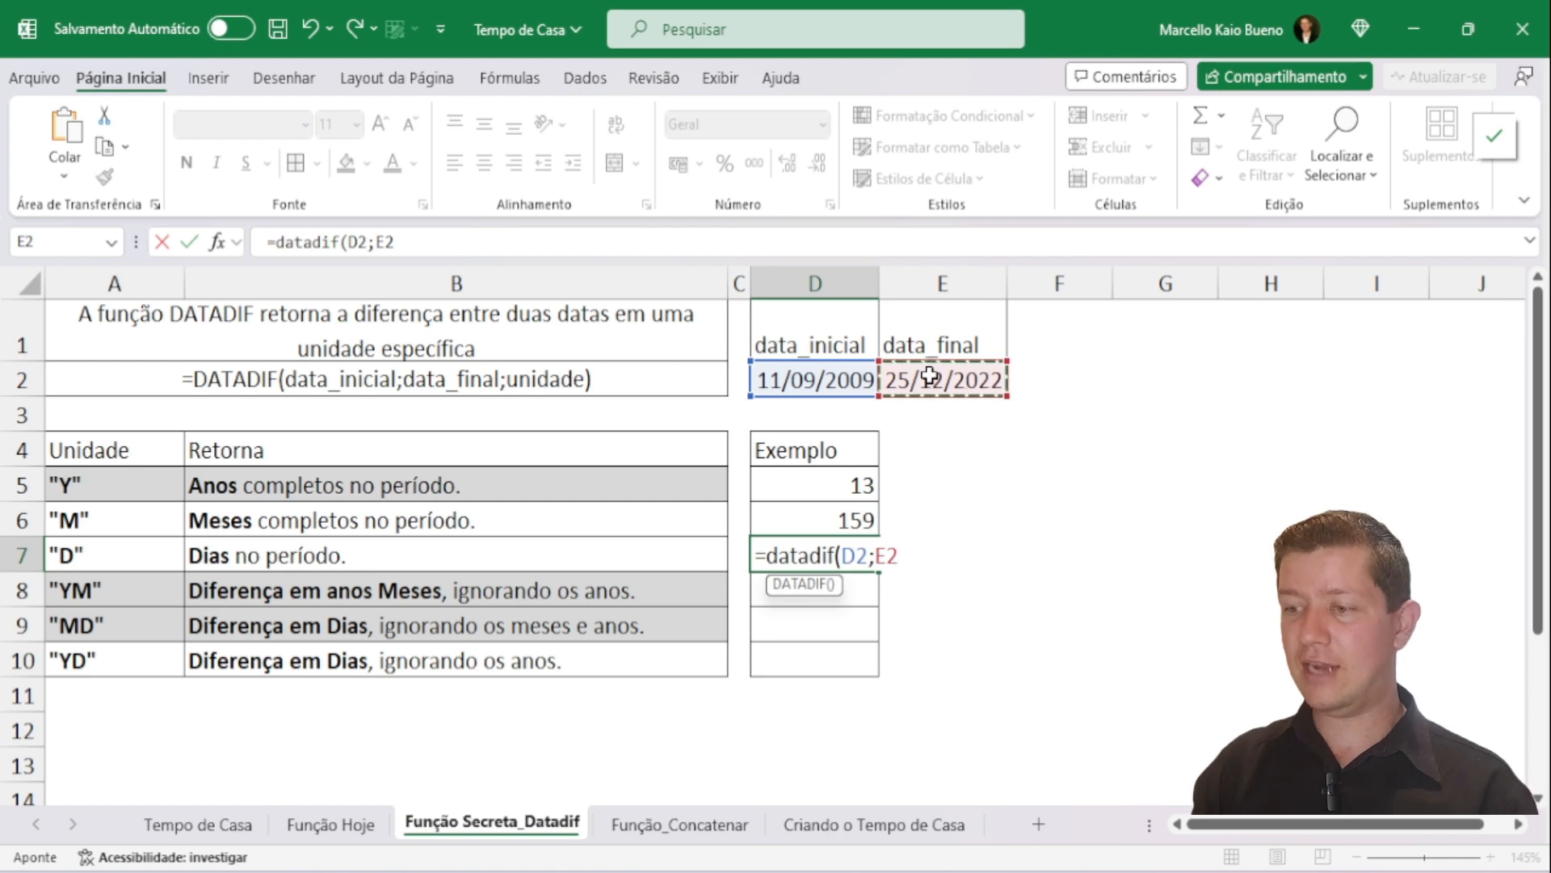
{"action": "type", "text": ";\""}
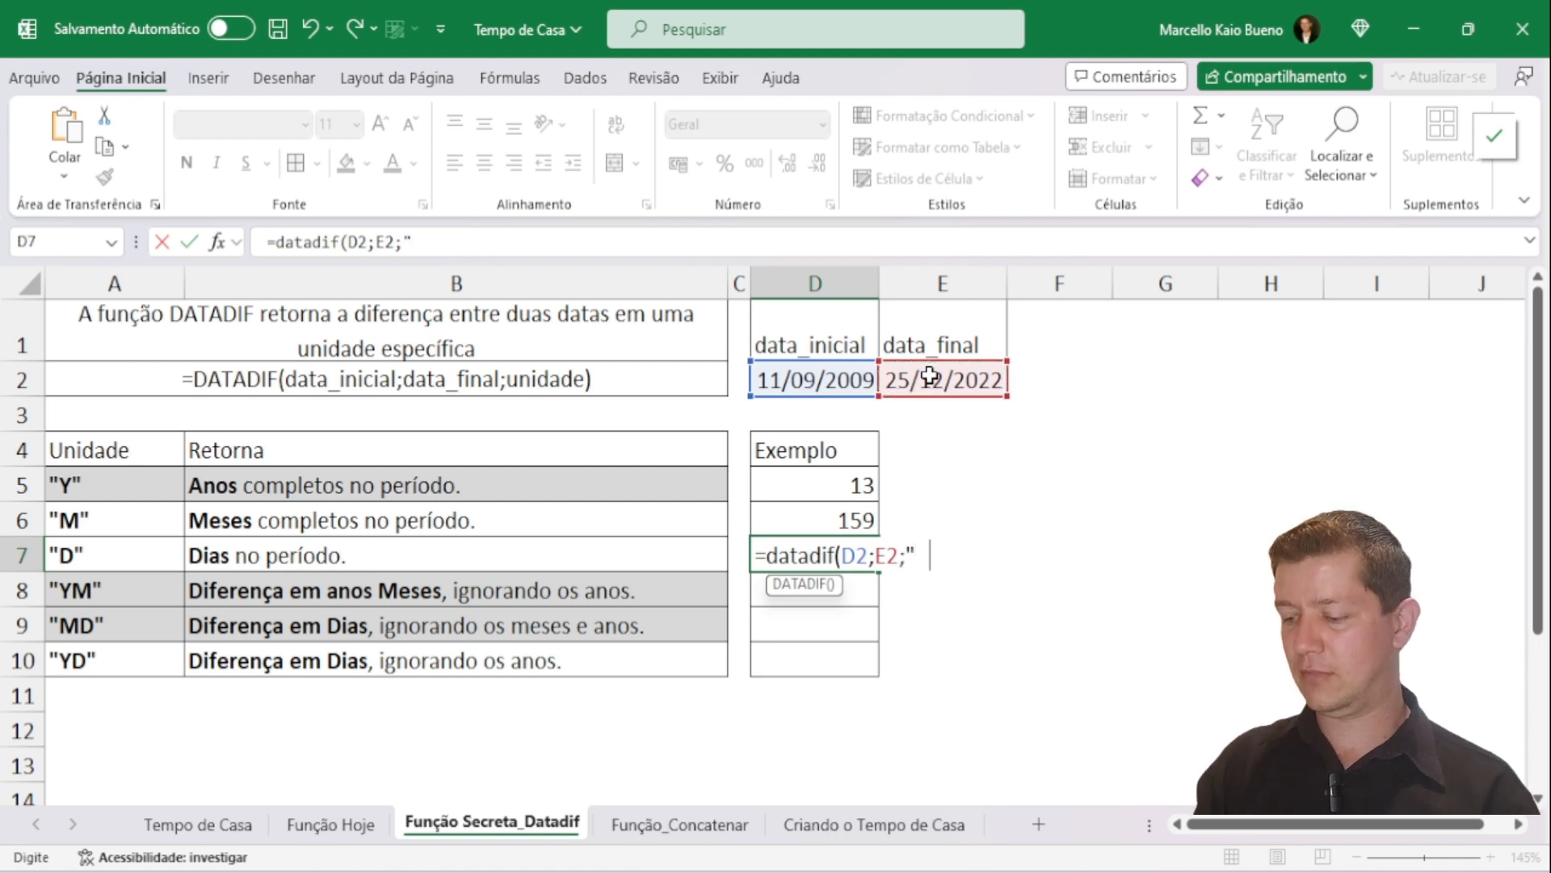
{"action": "type", "text": "D\")"}
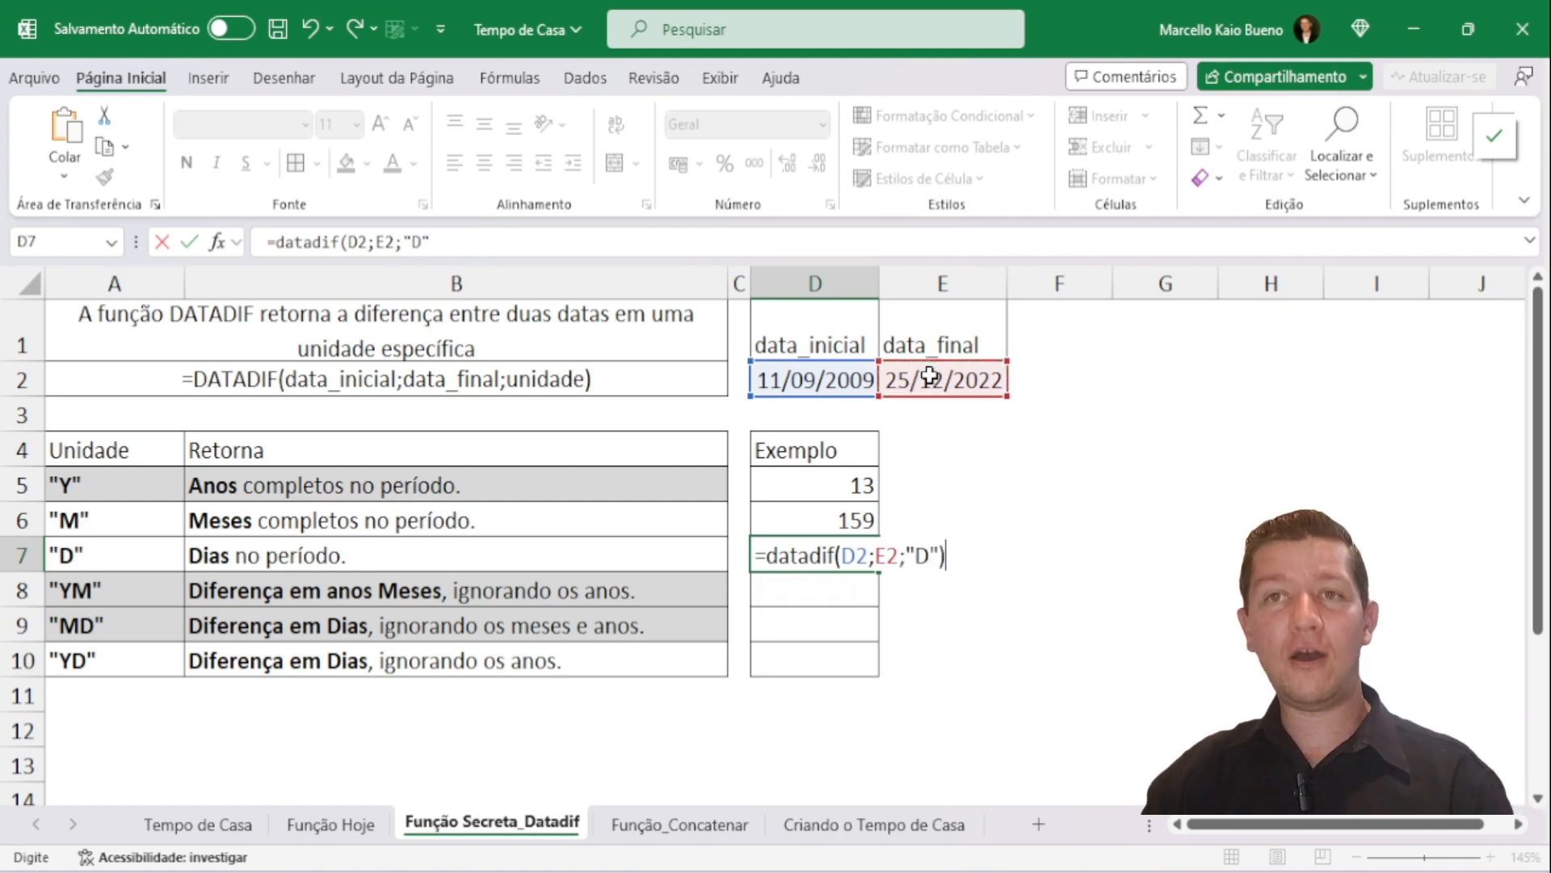
{"action": "key", "text": "Return"}
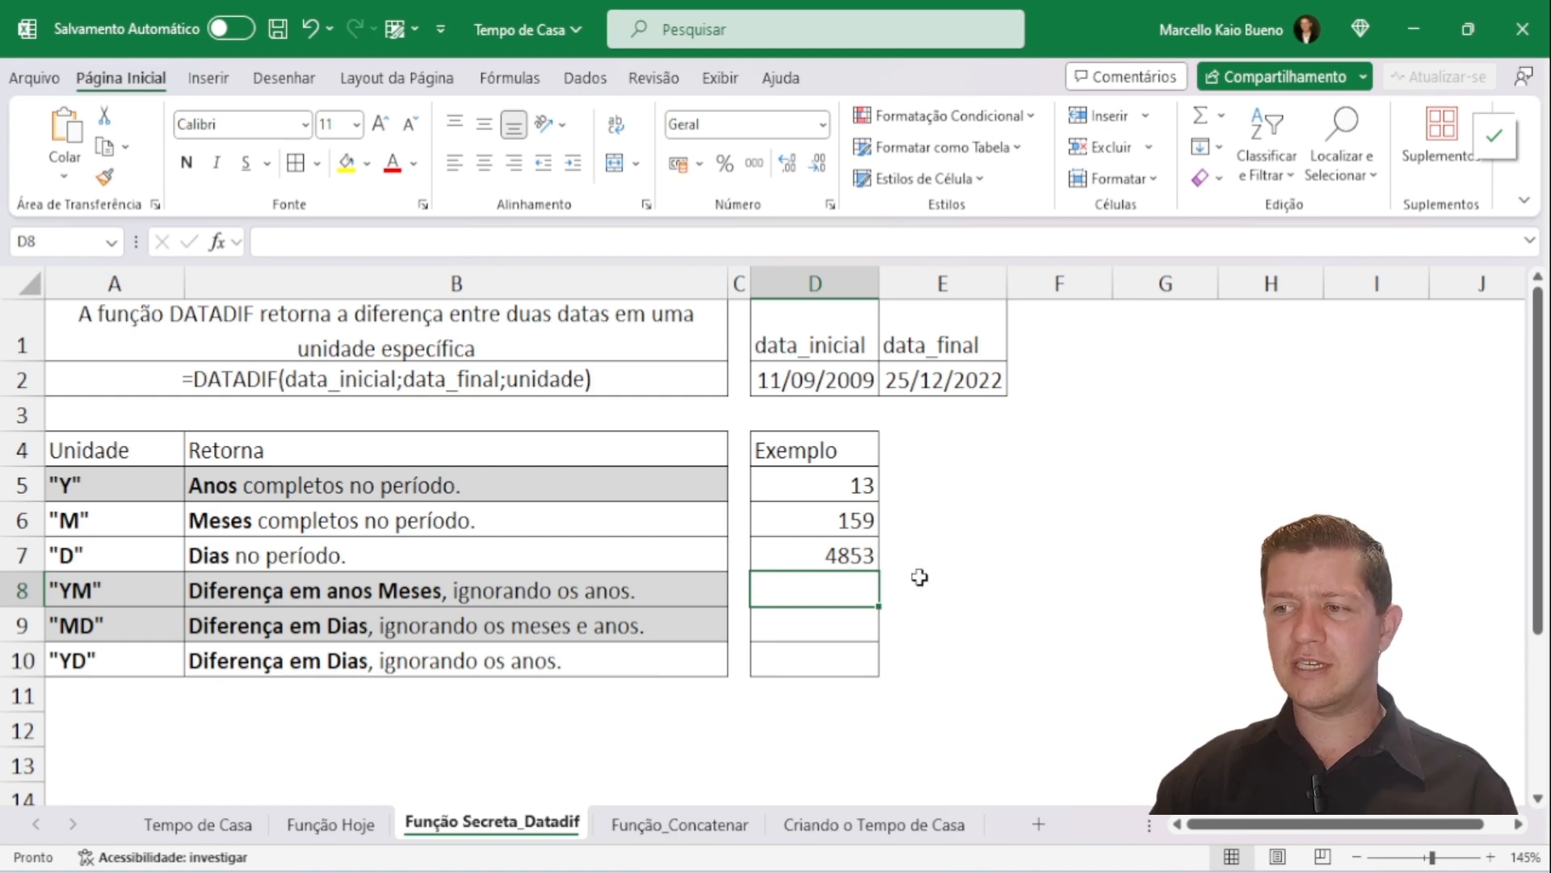
Step: Enter =datadif(D2;E2;"YM") in D8 to calculate the difference in months between the two dates, ignoring the years
{"action": "left_click_drag", "start_coordinate": [840, 528], "coordinate": [845, 554]}
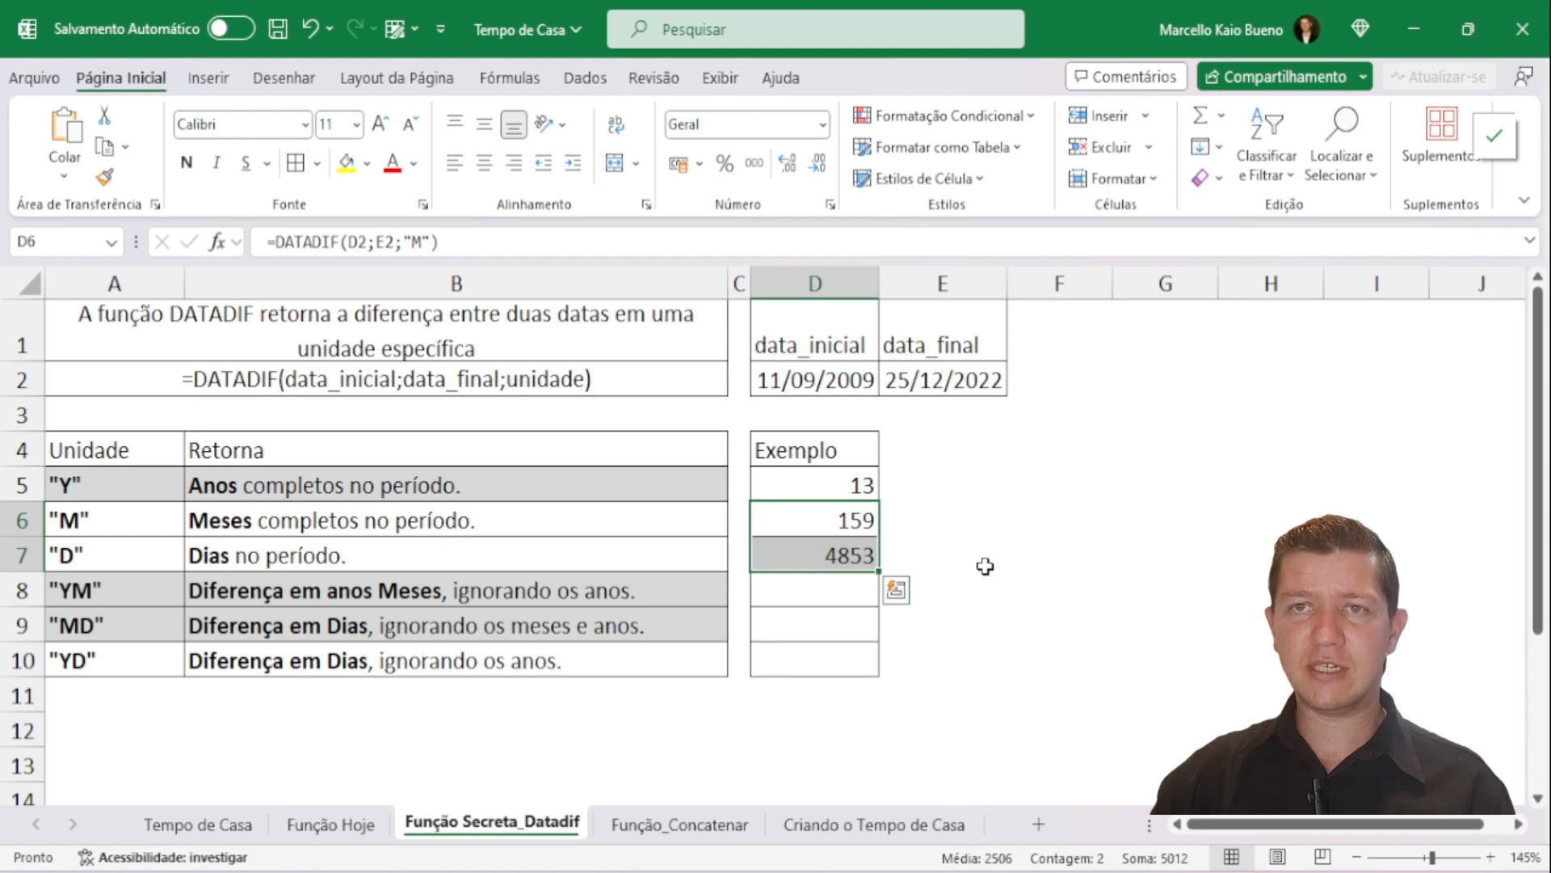
{"action": "key", "text": "Up"}
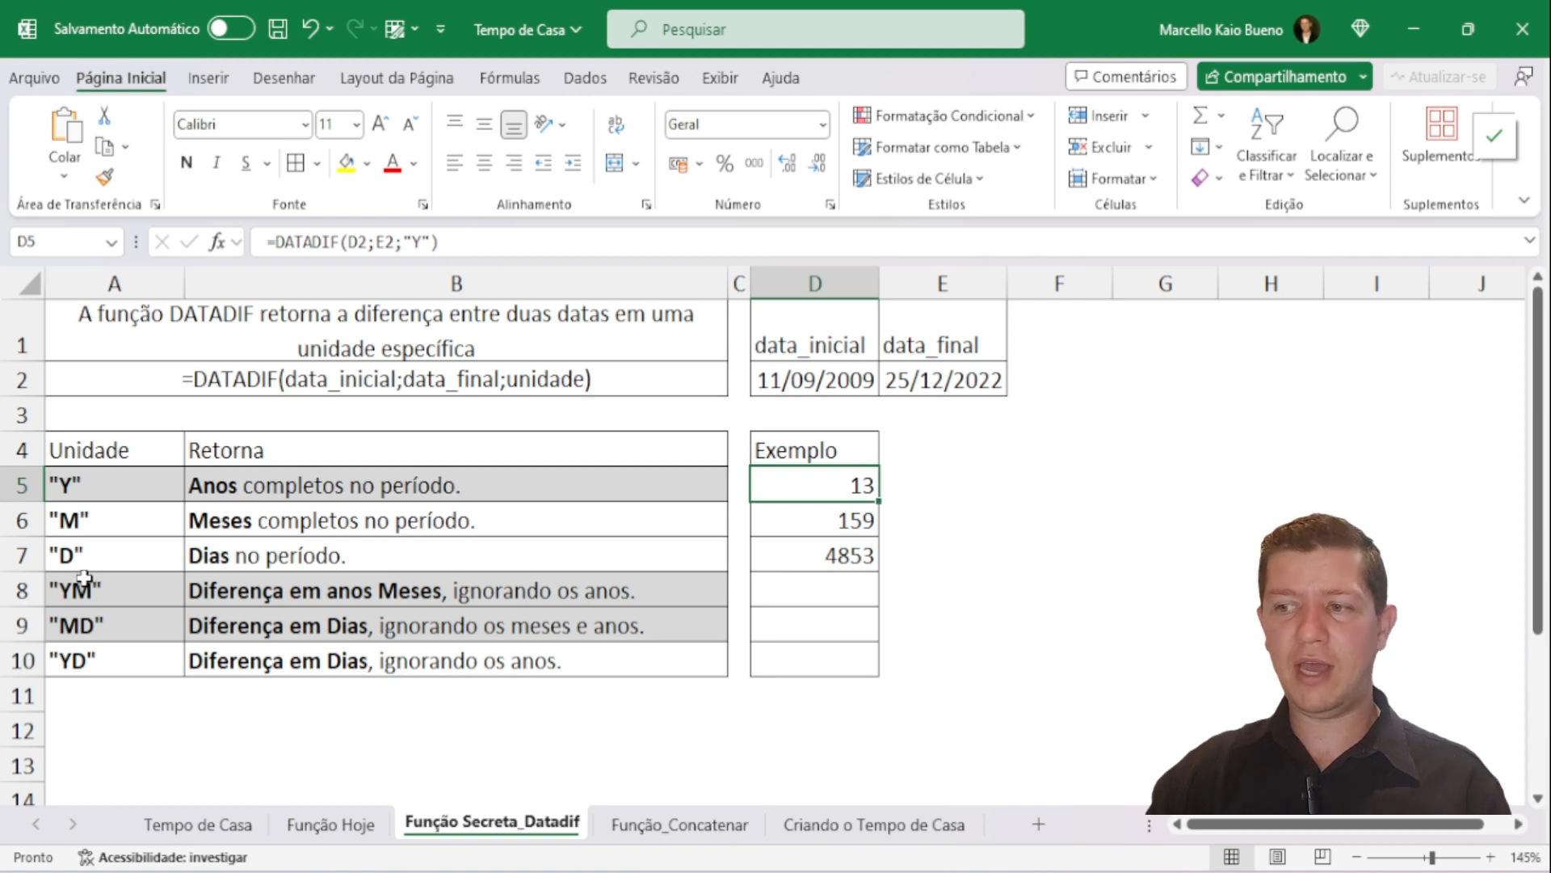
{"action": "double_click", "coordinate": [858, 592]}
{"action": "type", "text": "="}
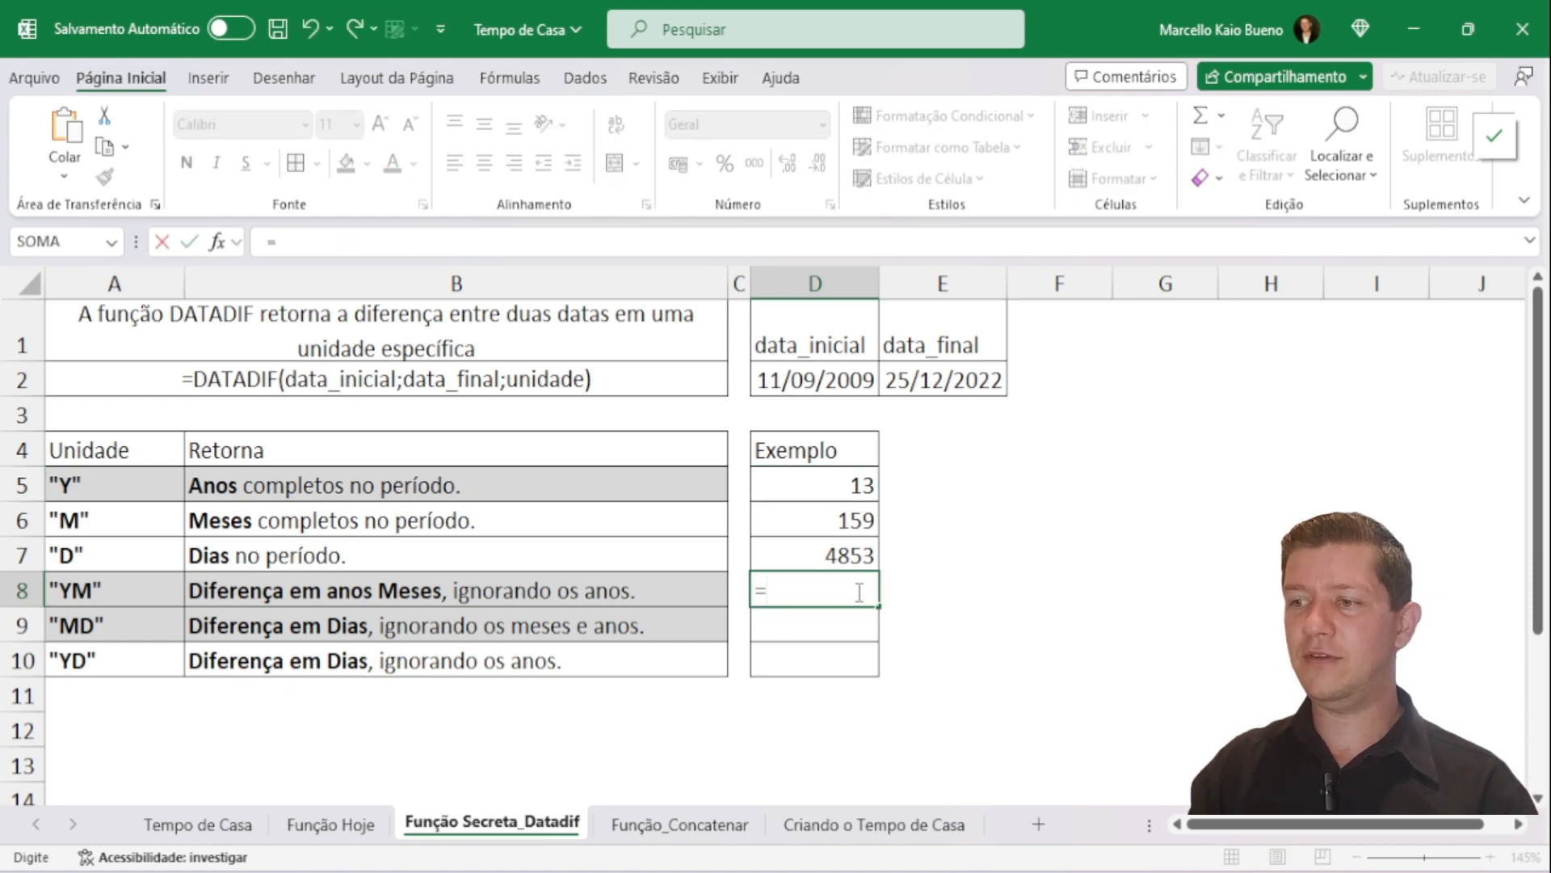
{"action": "type", "text": "datadif("}
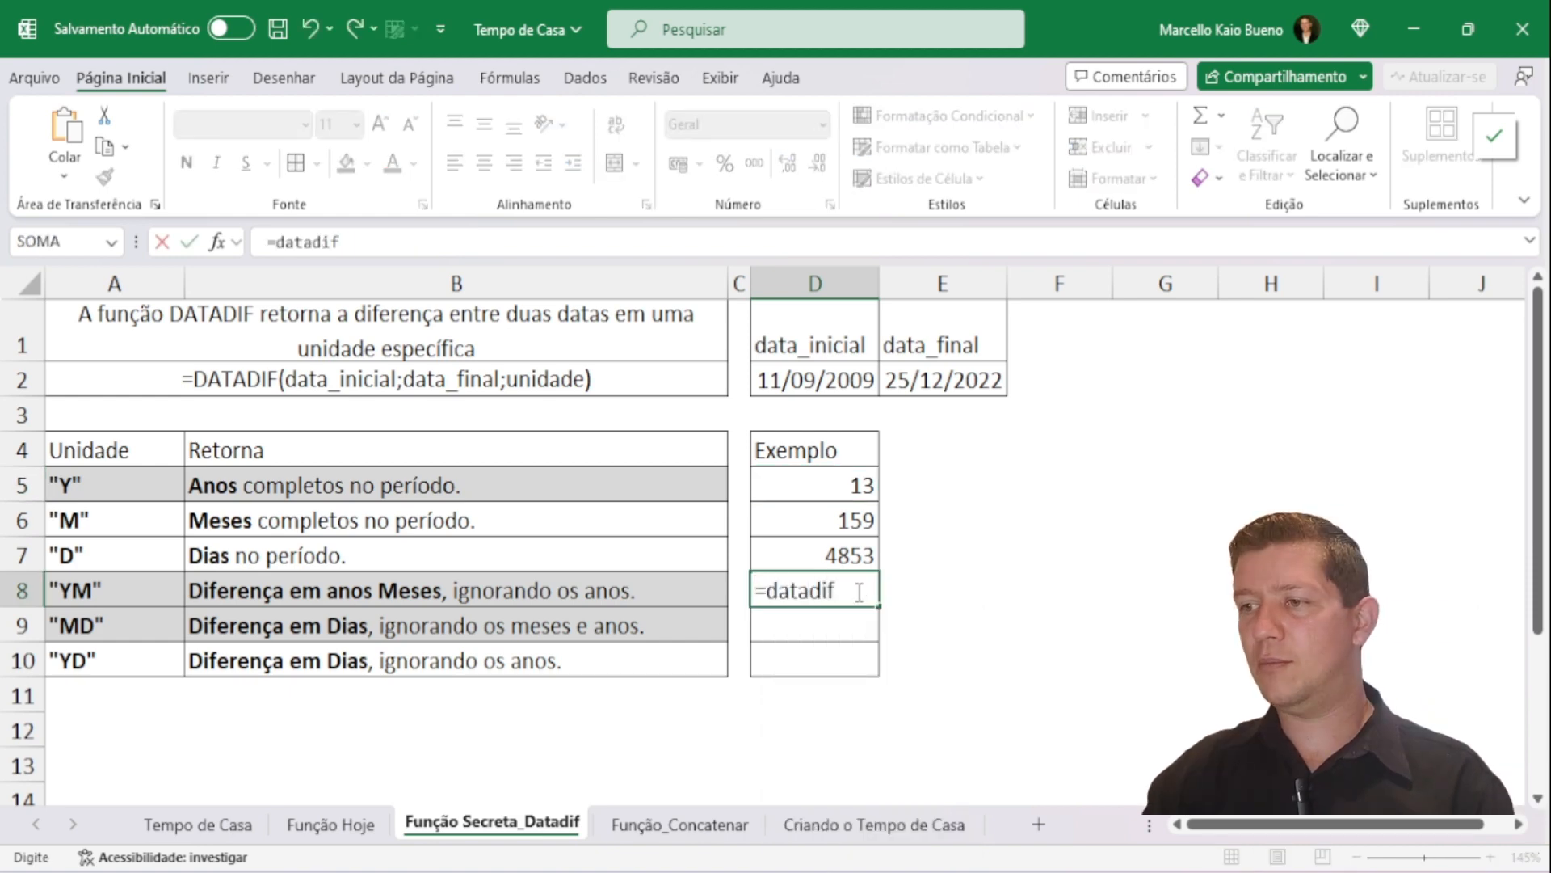
{"action": "left_click", "coordinate": [824, 385]}
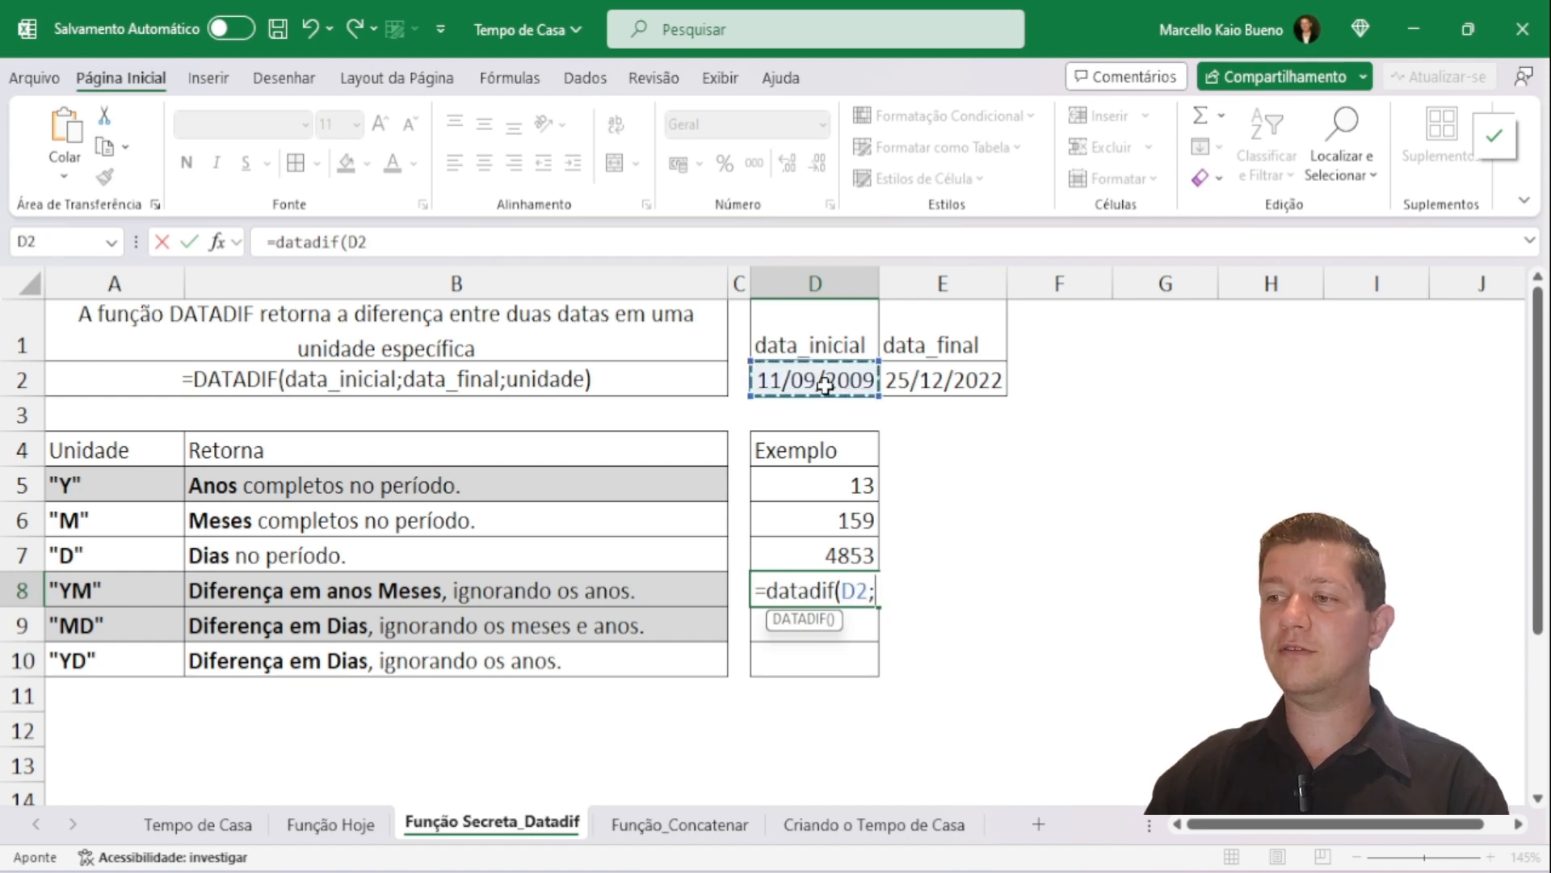
{"action": "type", "text": ";"}
{"action": "left_click", "coordinate": [934, 377]}
{"action": "type", "text": ";"}
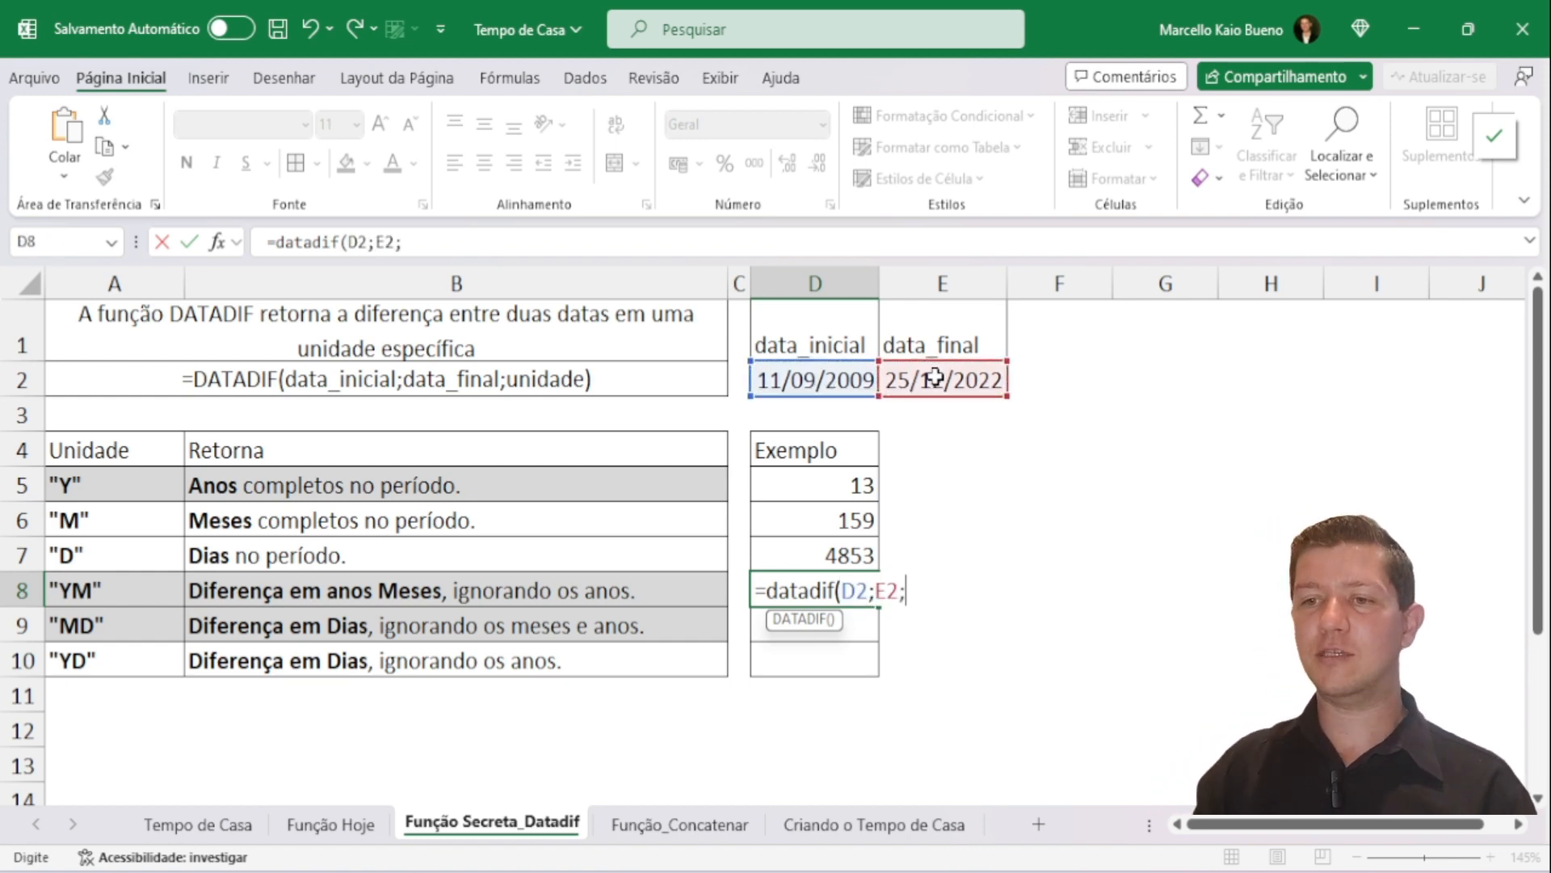
{"action": "type", "text": "\""}
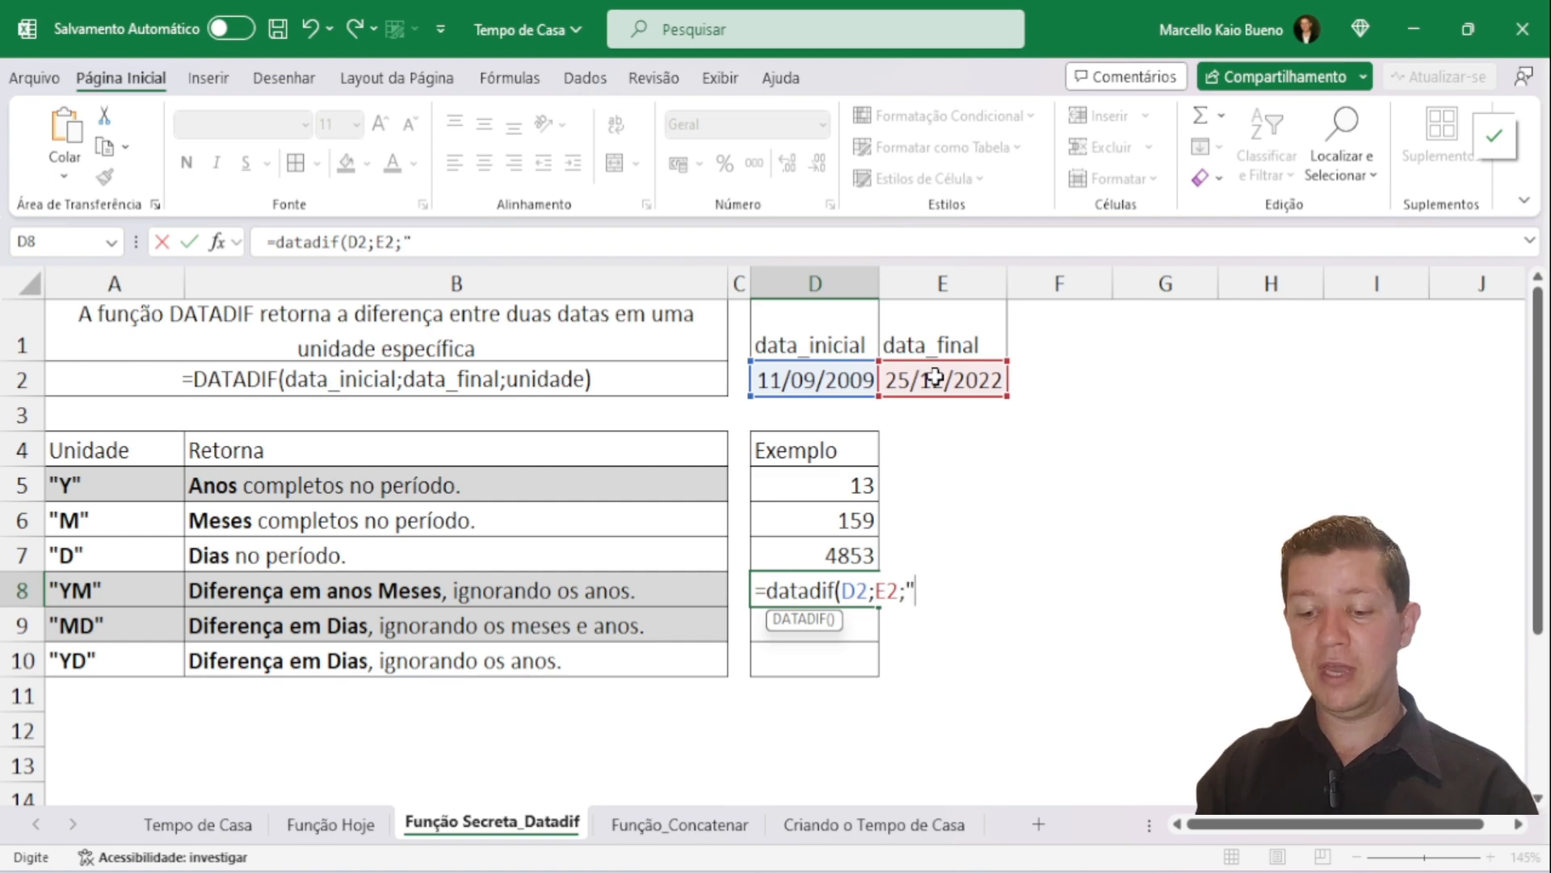
{"action": "type", "text": "YM\""}
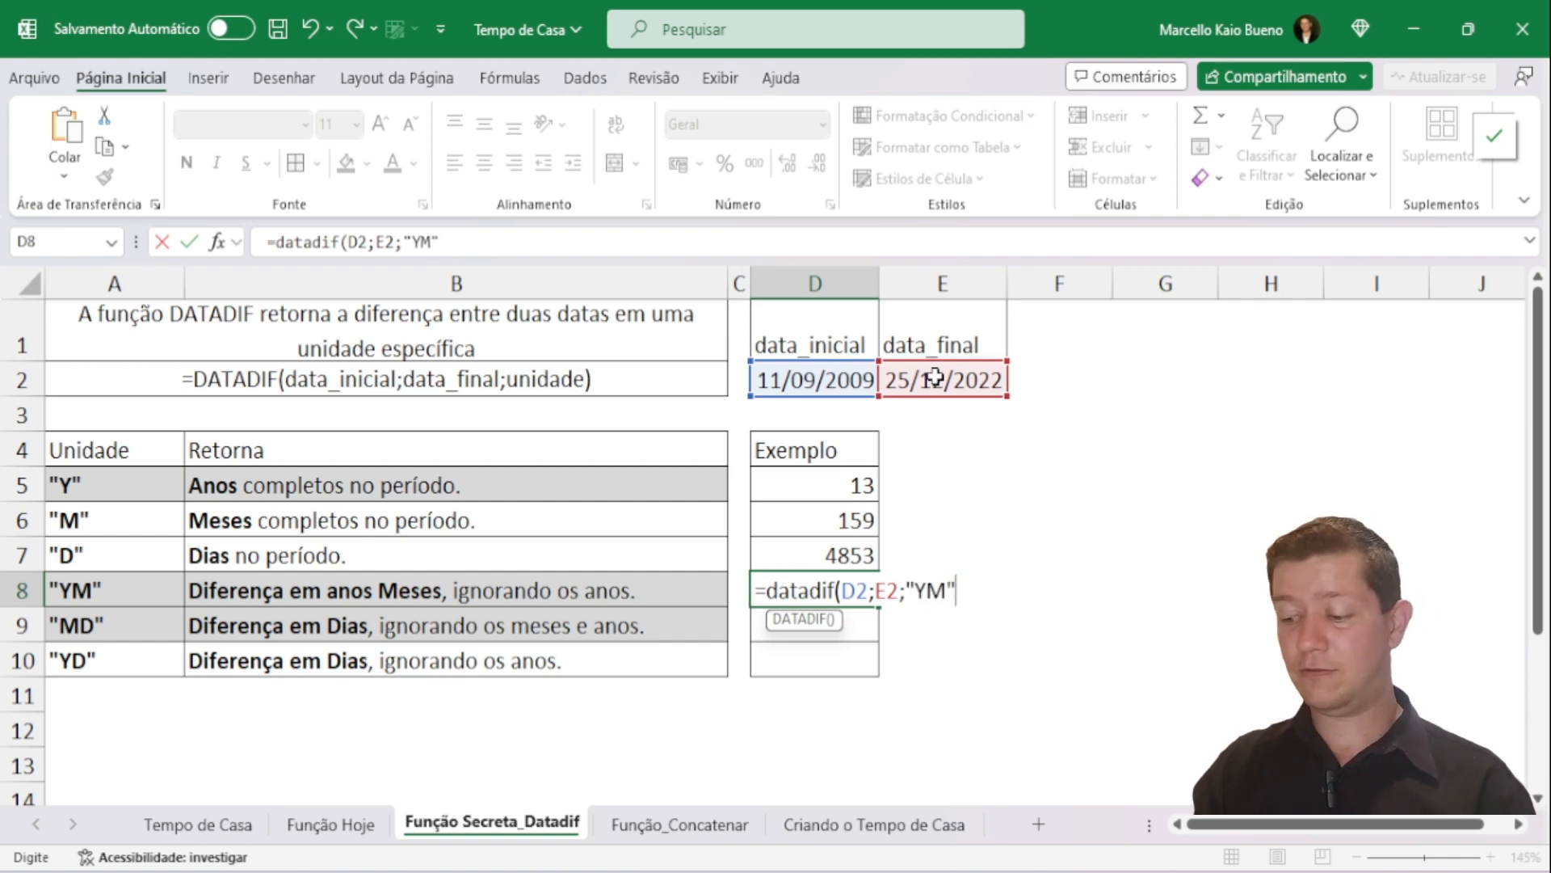
{"action": "type", "text": ")"}
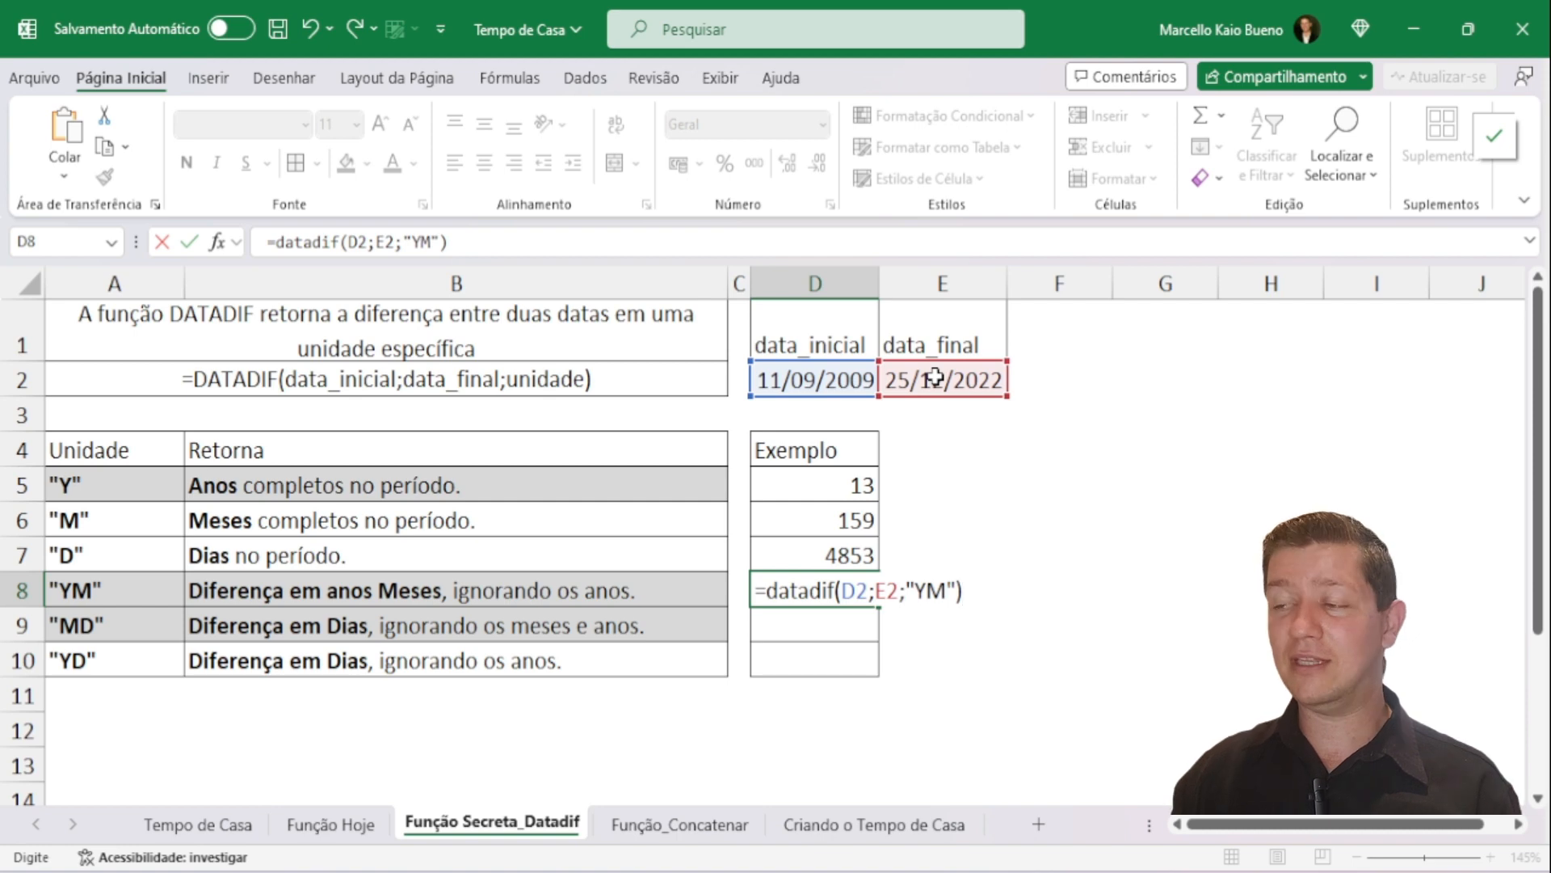
{"action": "key", "text": "Return"}
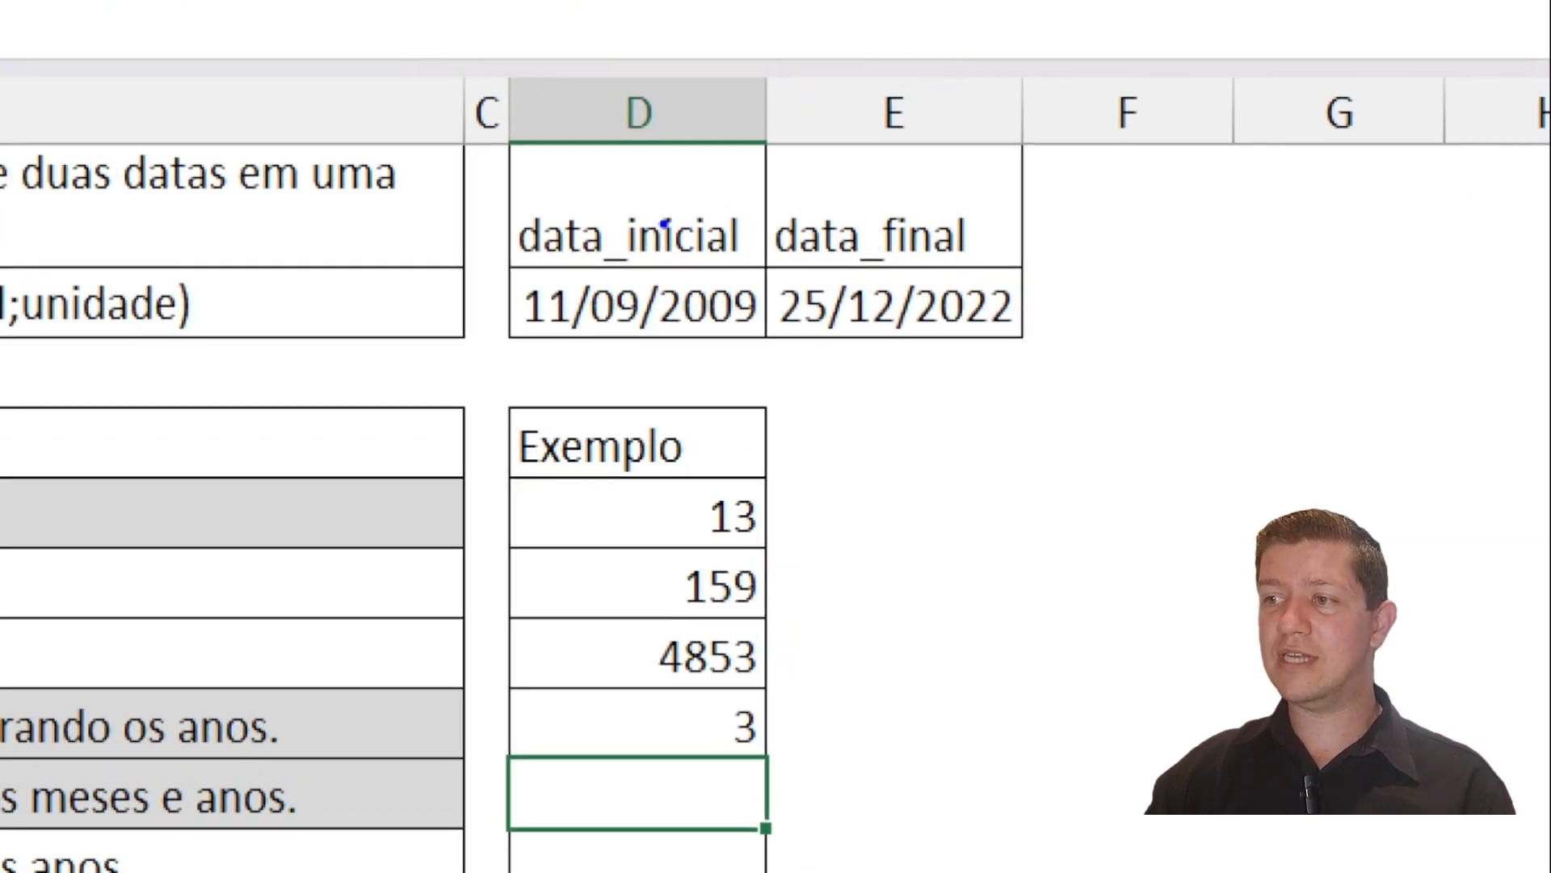
Step: Mark the data_inicial and data_final headers and the "Y" and "YM" results with blue arrows on the zoomed sheet
{"action": "left_click_drag", "start_coordinate": [719, 234], "coordinate": [856, 160]}
{"action": "left_click_drag", "start_coordinate": [968, 232], "coordinate": [1055, 149]}
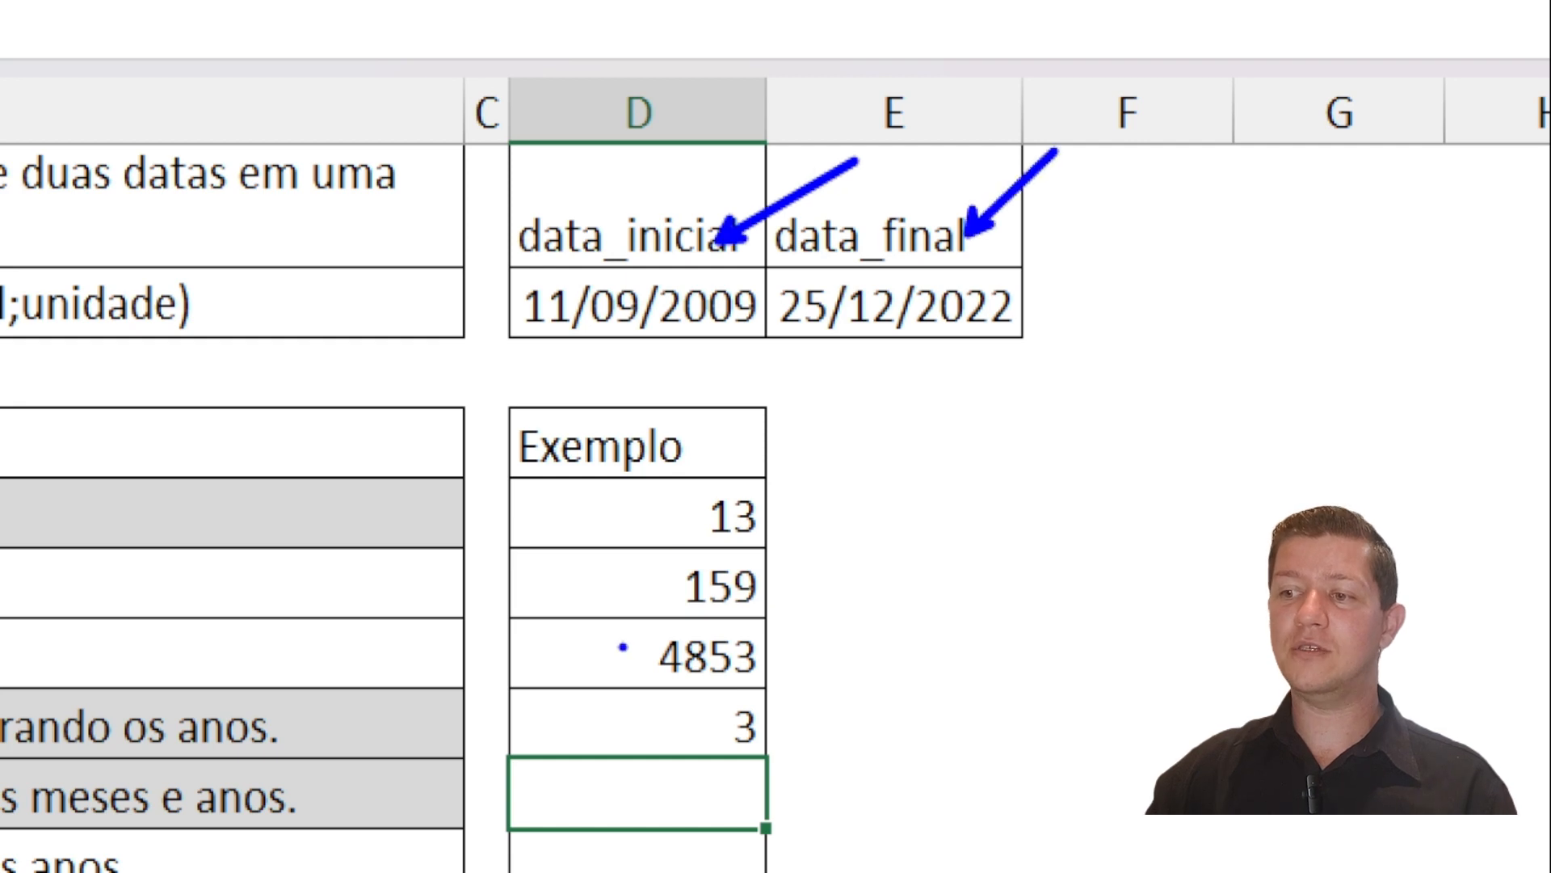
{"action": "left_click_drag", "start_coordinate": [785, 499], "coordinate": [930, 453]}
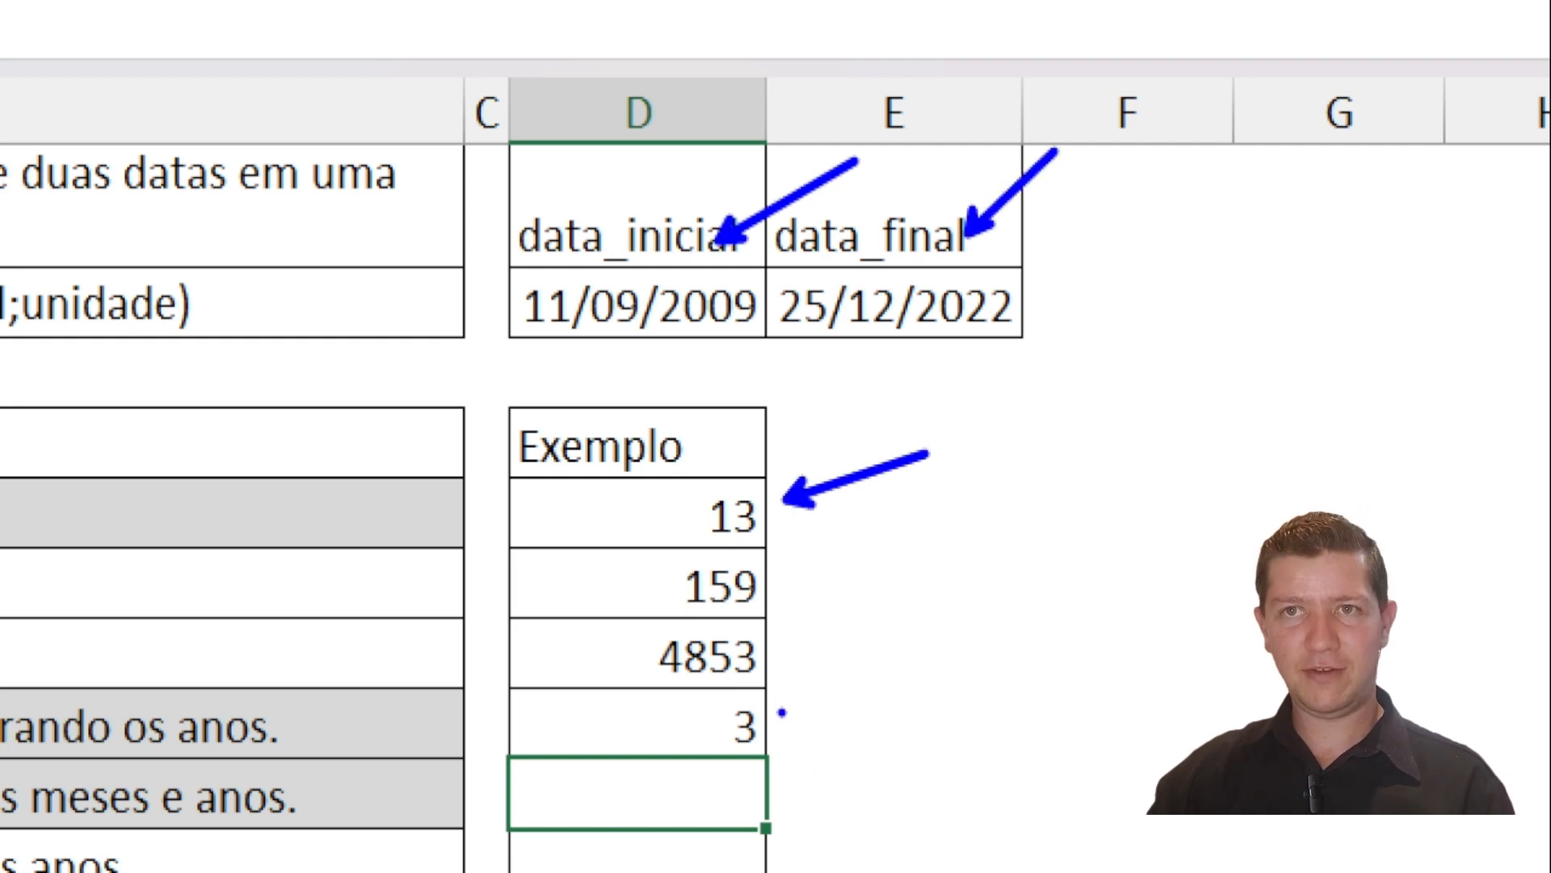
{"action": "left_click_drag", "start_coordinate": [782, 712], "coordinate": [1048, 524]}
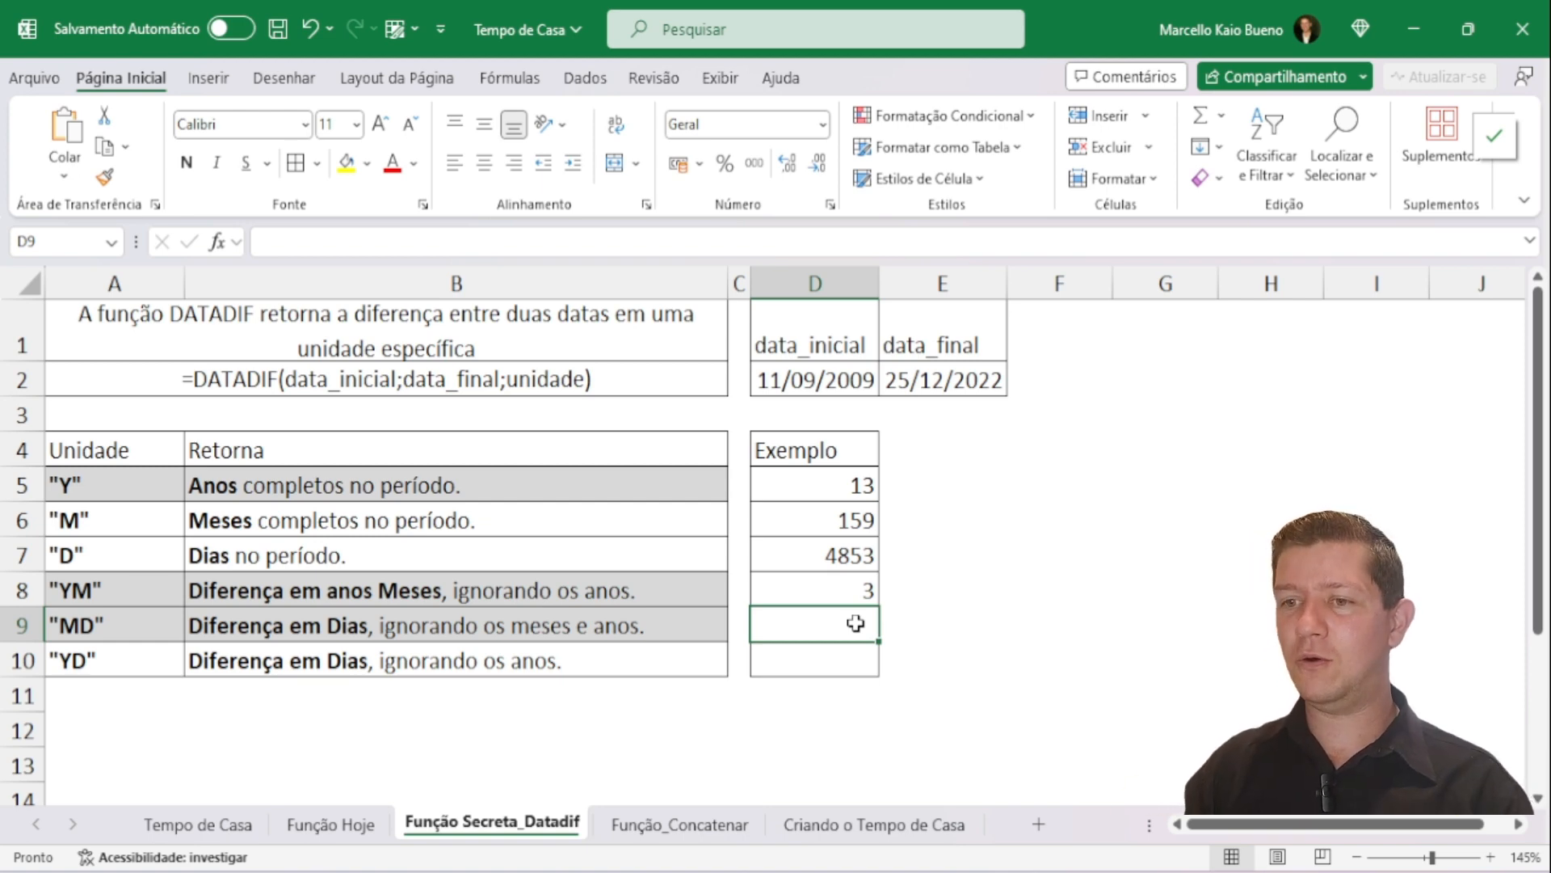
Step: Enter =datadif(D2;E2;"MD") in D9 to calculate the difference in days, ignoring the months and years
{"action": "type", "text": "=d"}
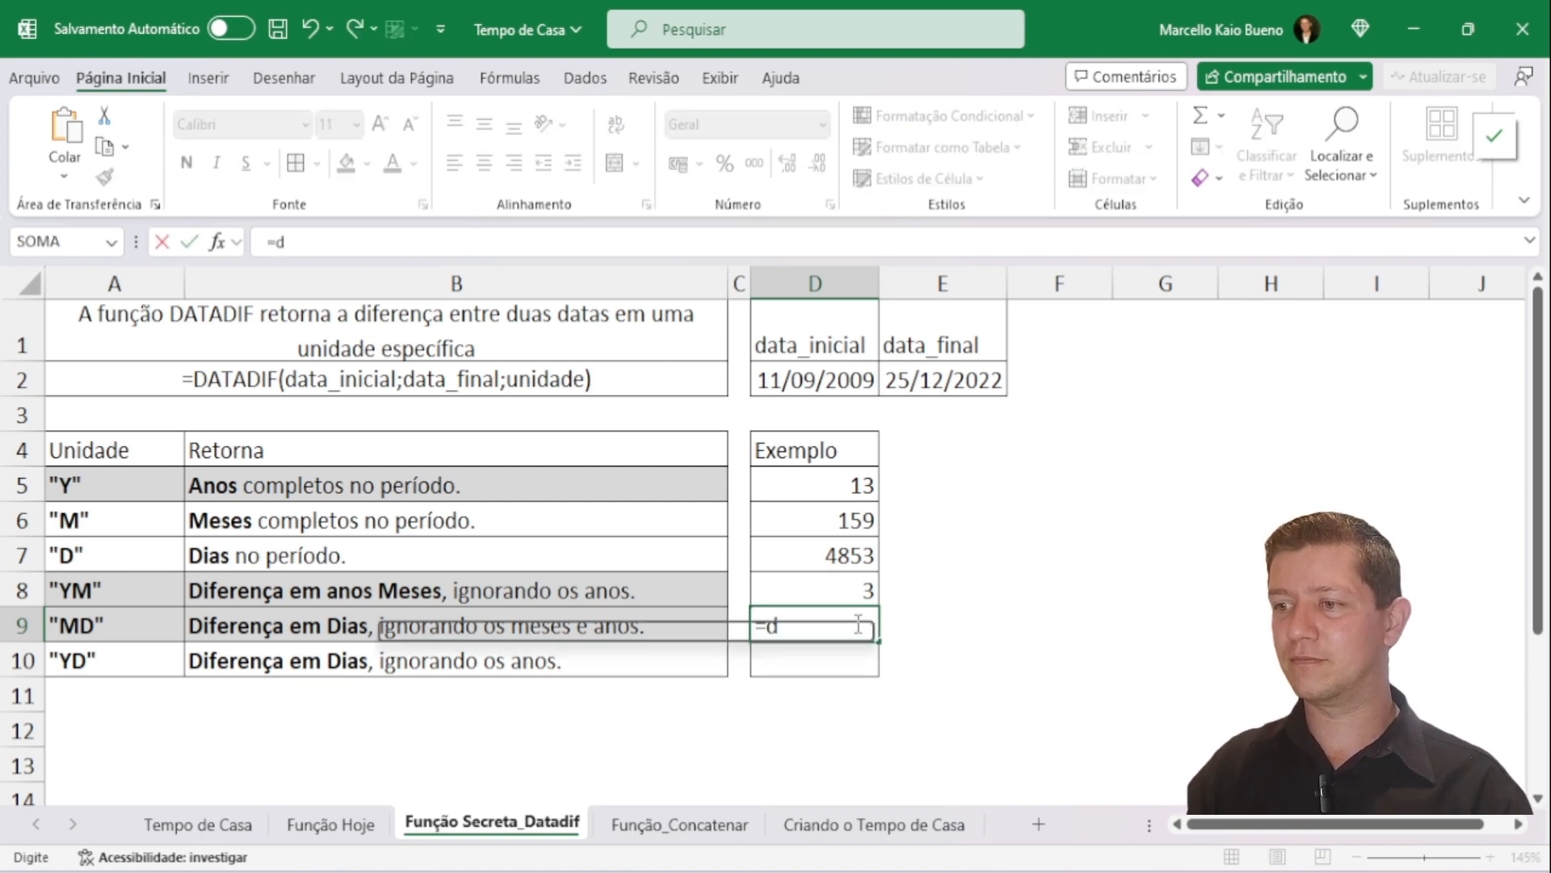
{"action": "type", "text": "atadif("}
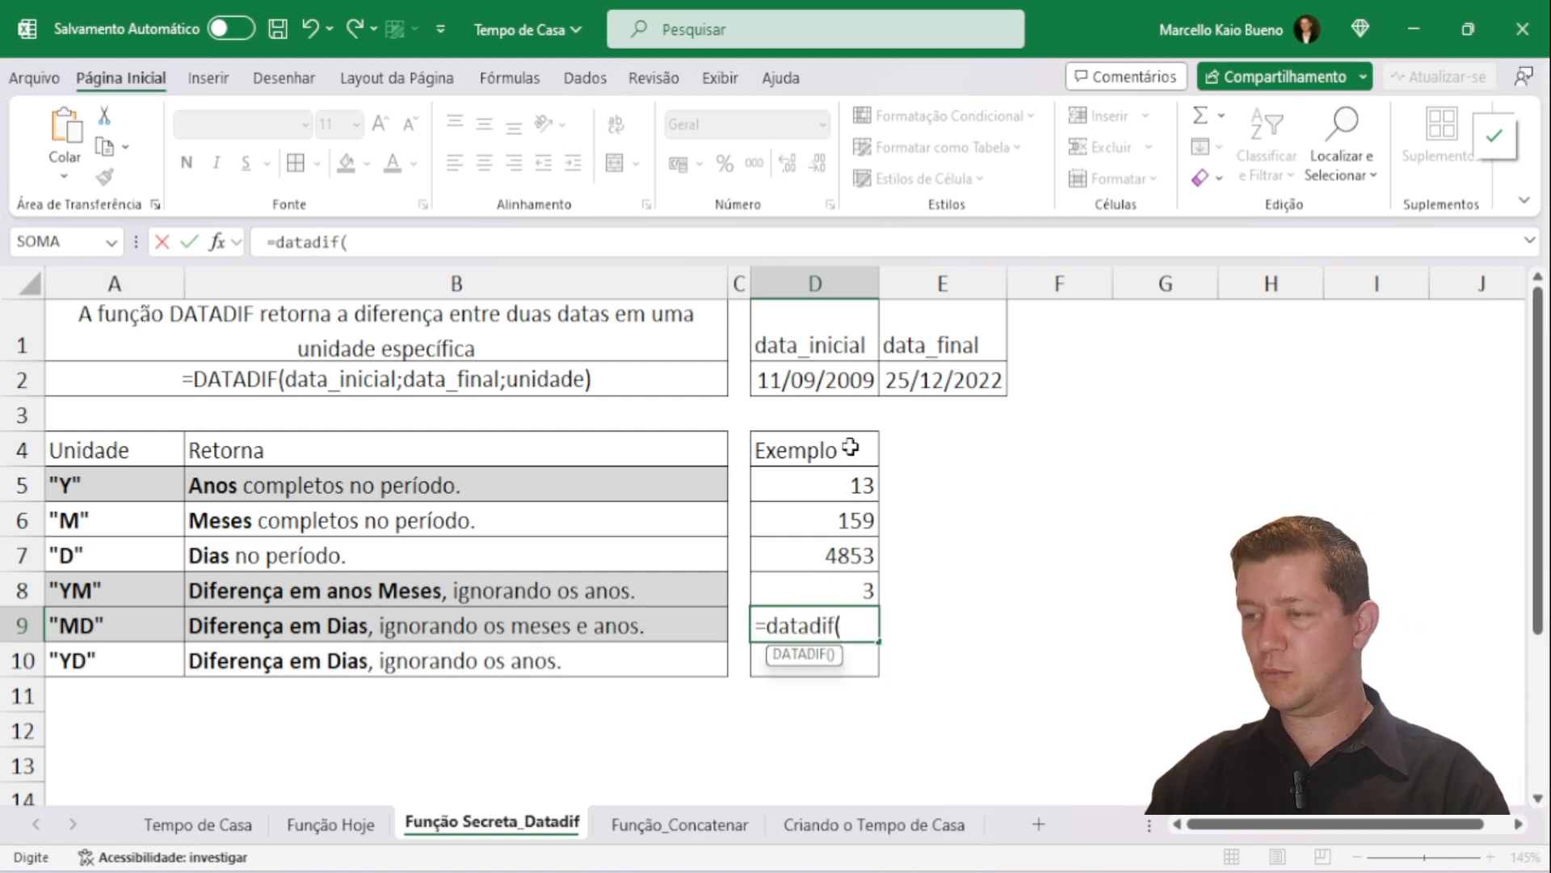
{"action": "left_click", "coordinate": [849, 382]}
{"action": "type", "text": ";"}
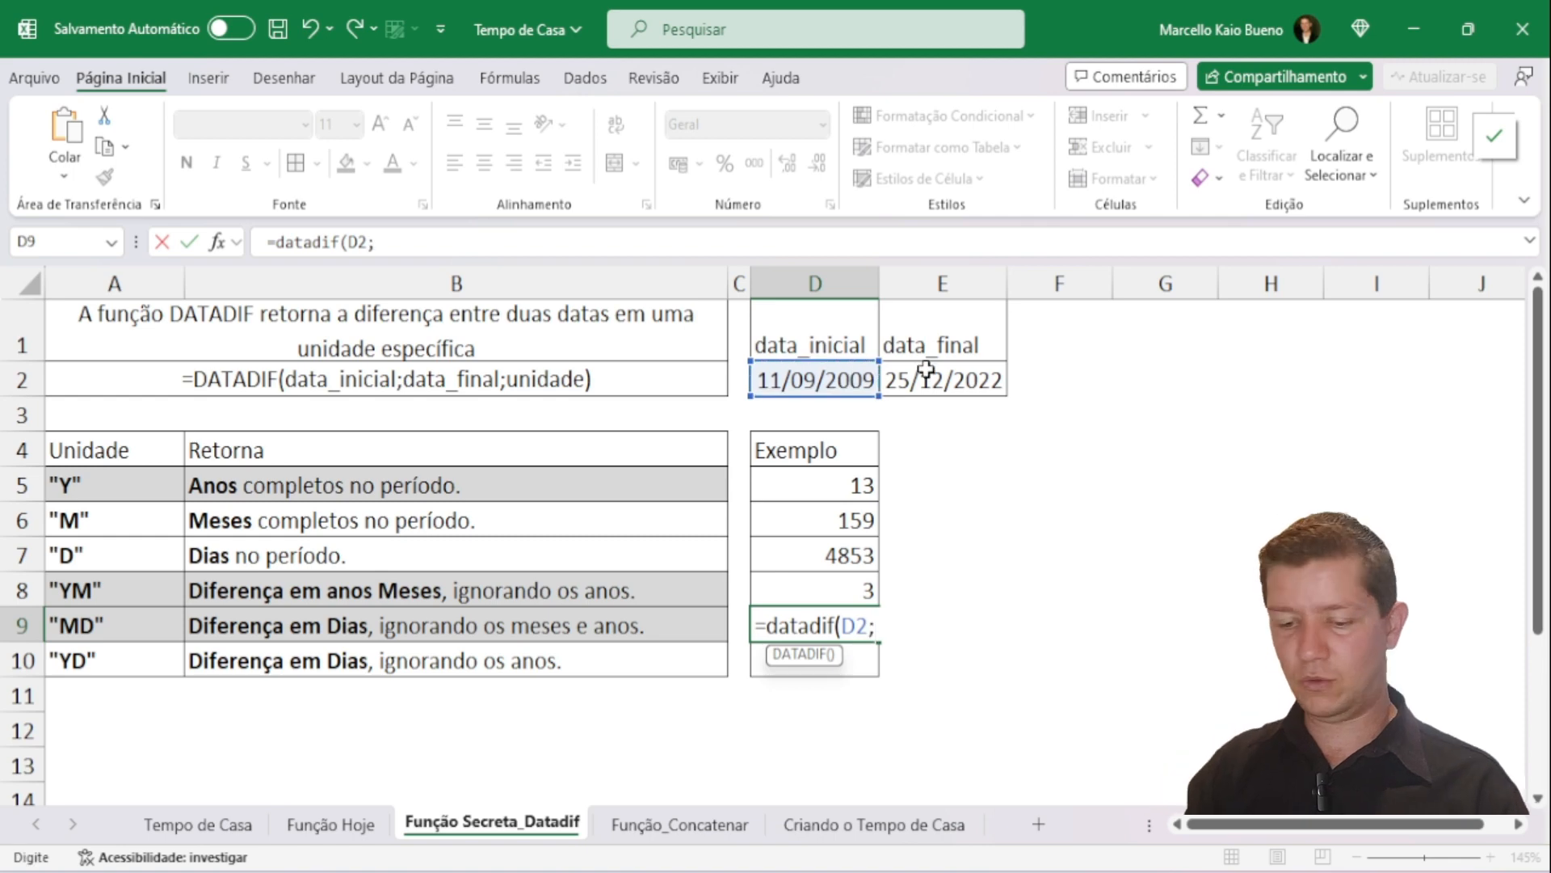
{"action": "left_click", "coordinate": [928, 377]}
{"action": "type", "text": ";"}
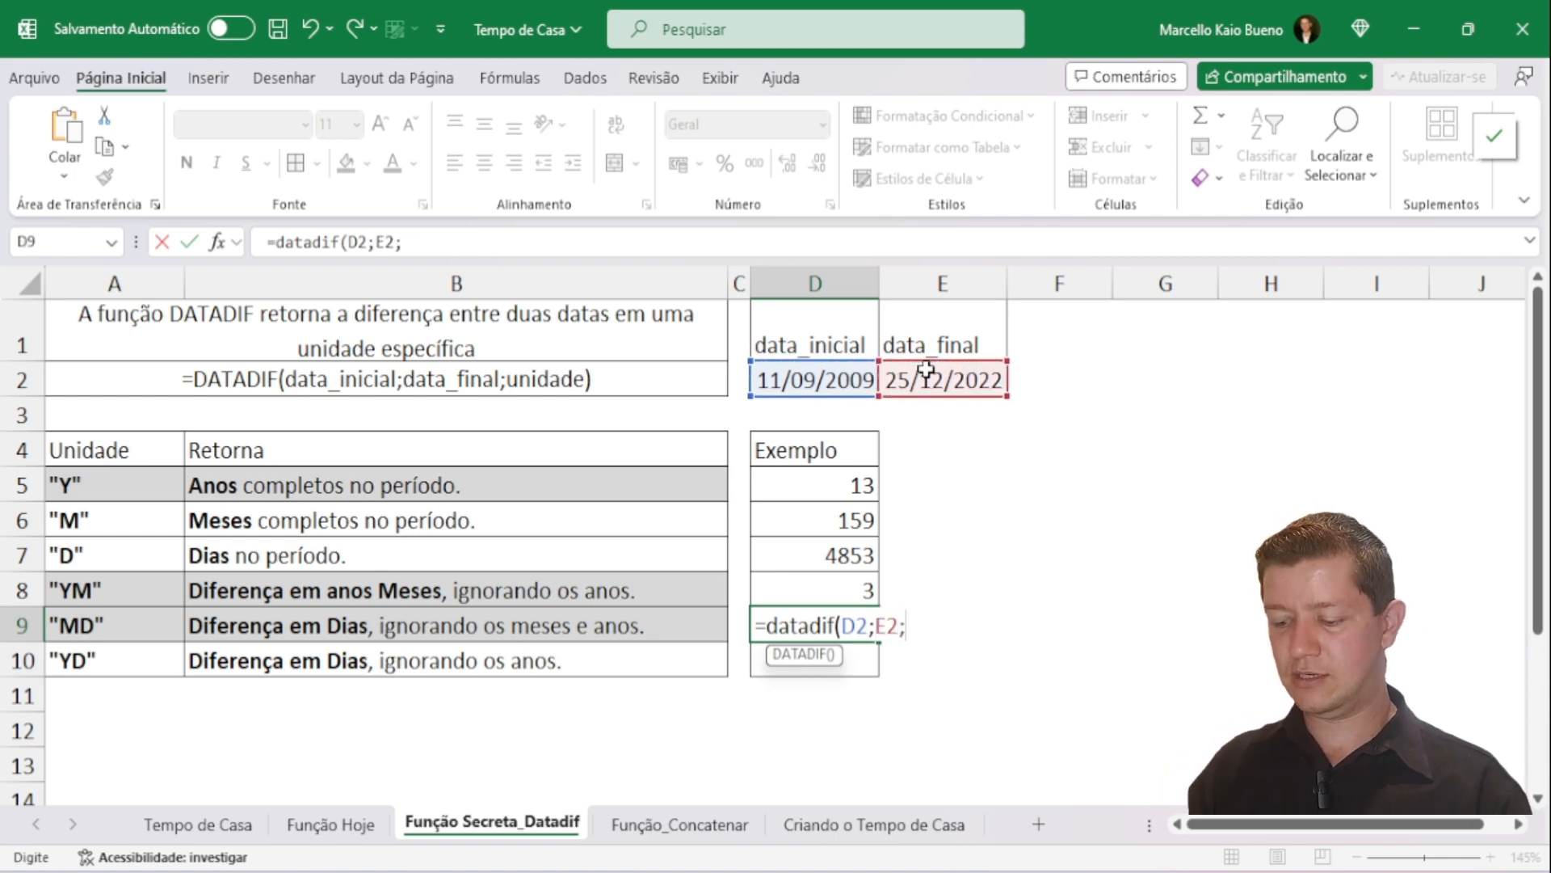
{"action": "type", "text": "\""}
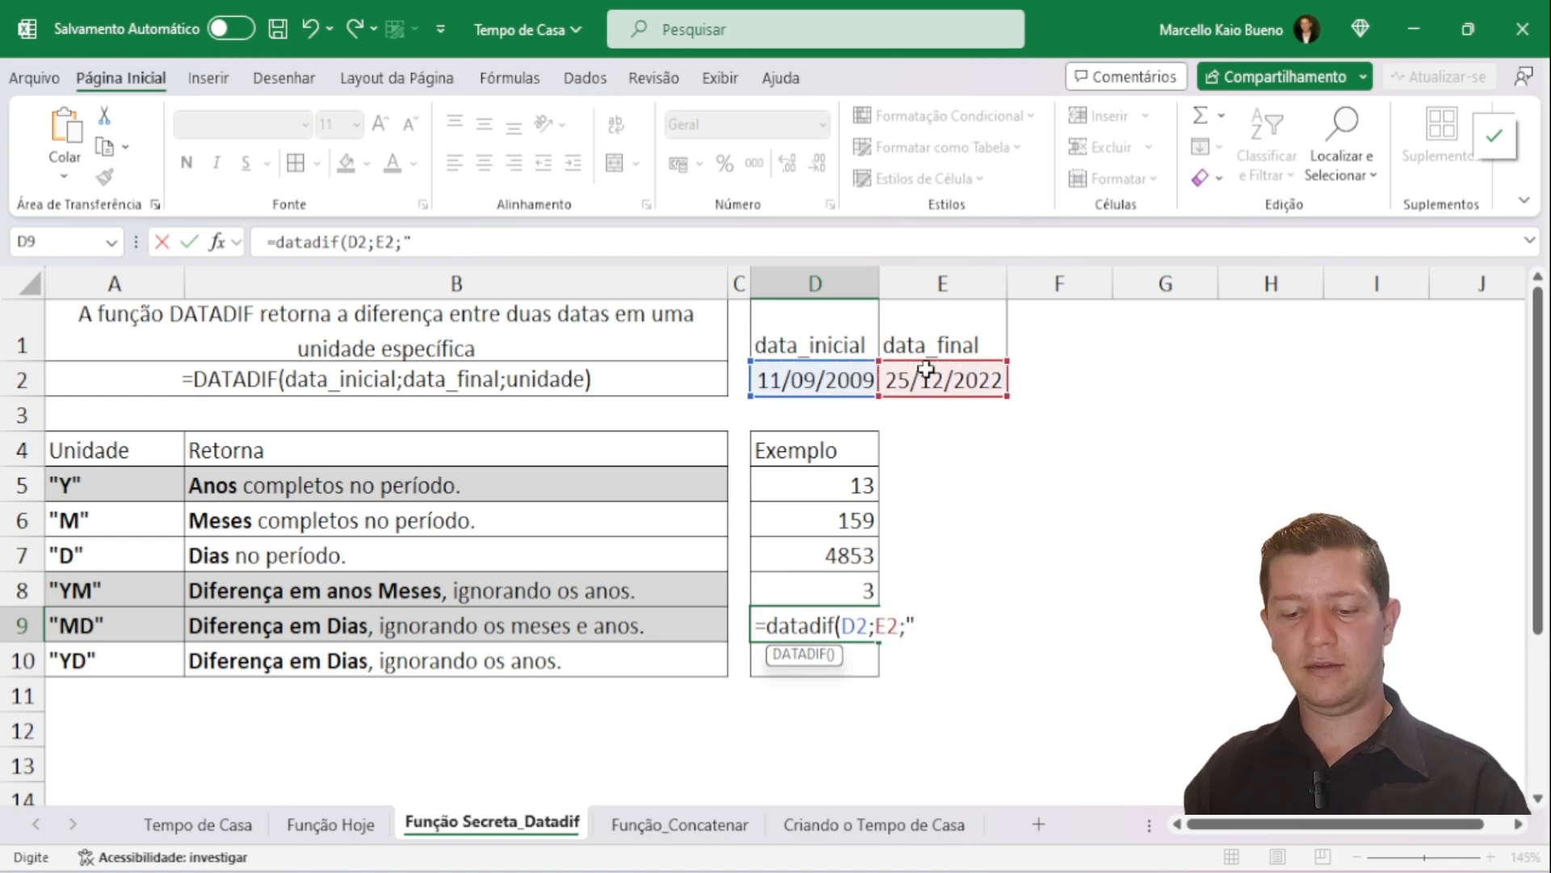
{"action": "type", "text": "MD\""}
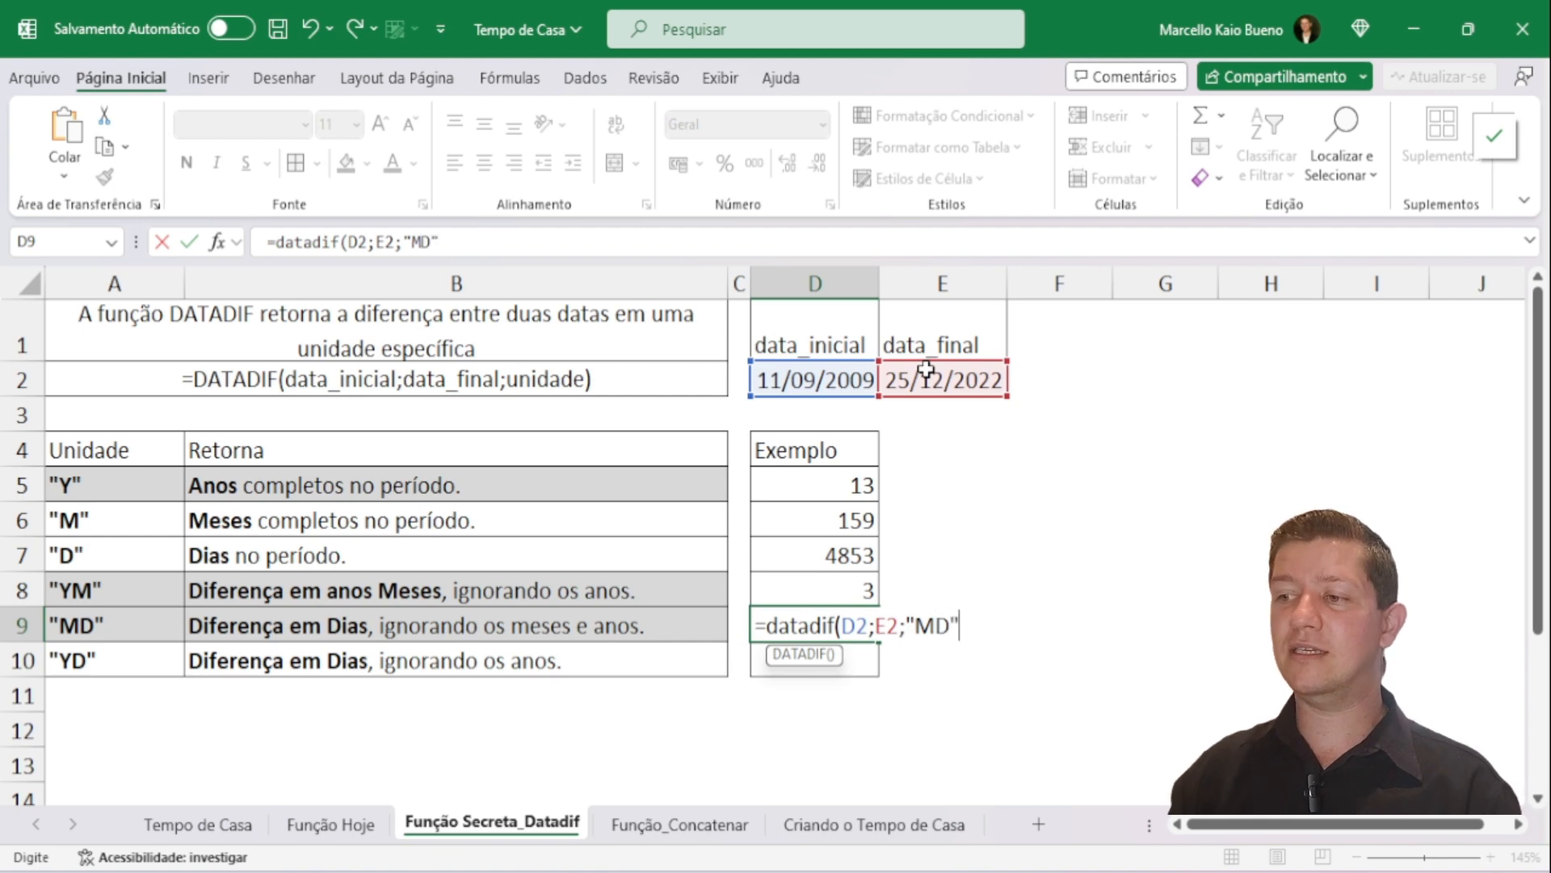
{"action": "type", "text": ")"}
{"action": "key", "text": "ctrl+Return"}
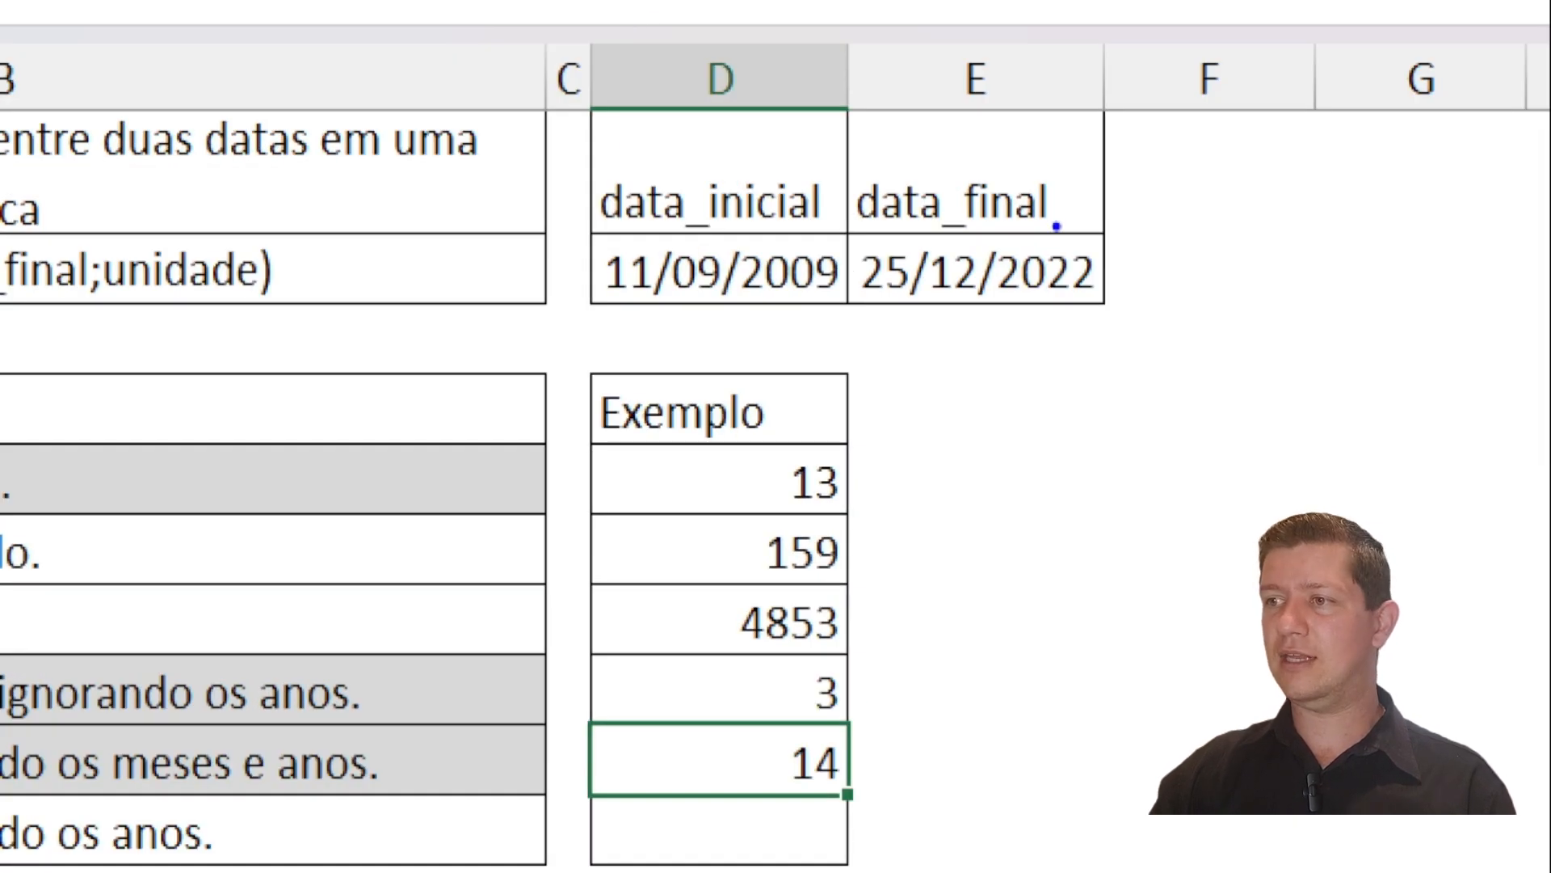
Step: Point blue arrows at both date headers and the year and month results, and clear the annotations
{"action": "left_click_drag", "start_coordinate": [847, 174], "coordinate": [921, 143]}
{"action": "left_click_drag", "start_coordinate": [1033, 188], "coordinate": [1159, 128]}
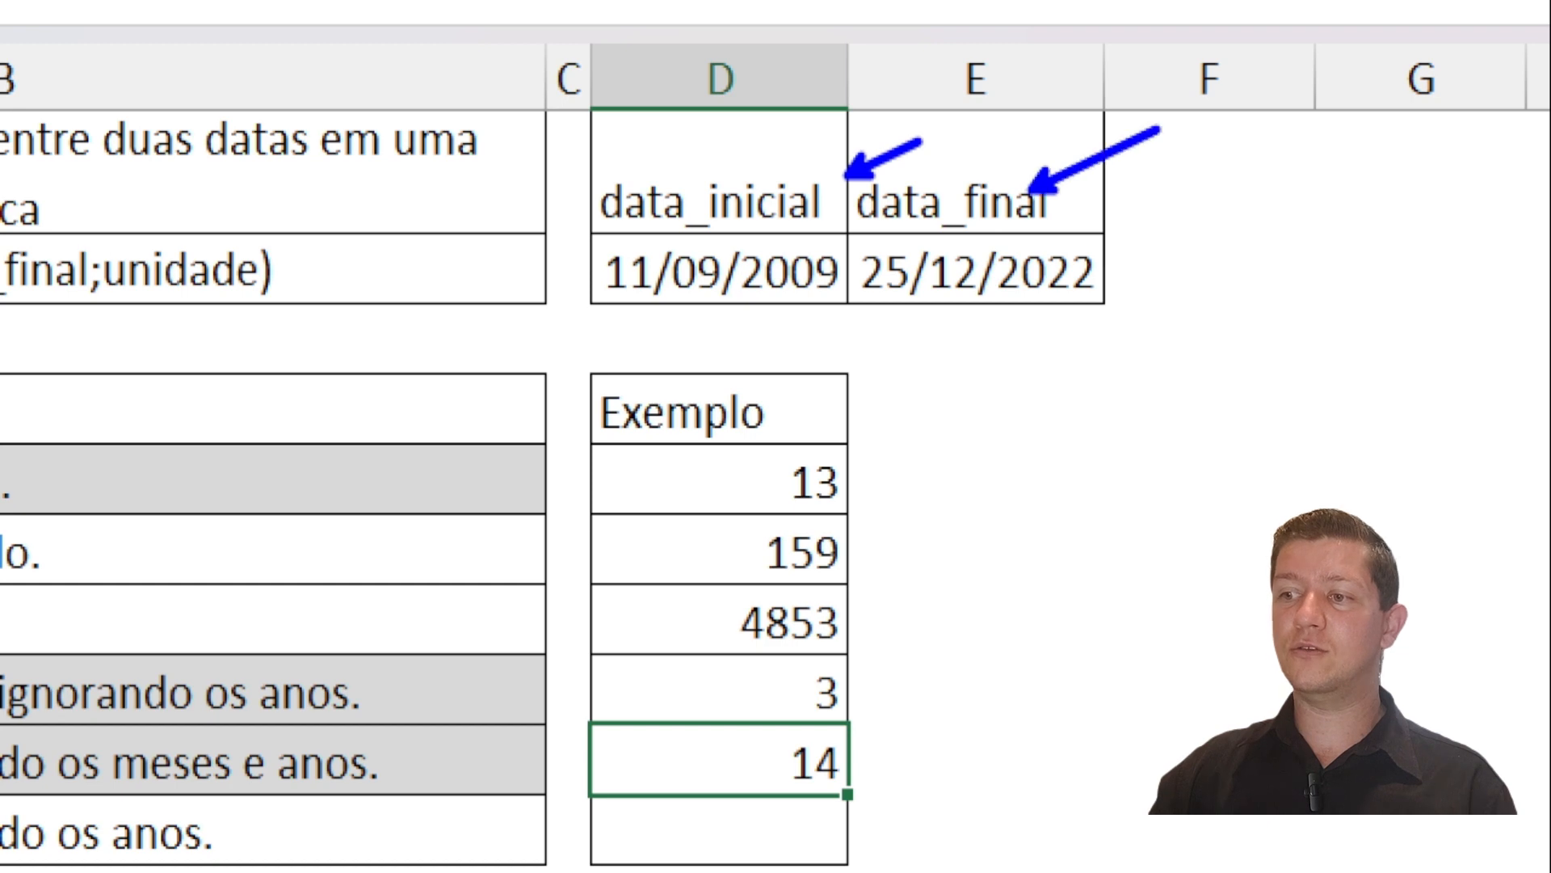
{"action": "left_click_drag", "start_coordinate": [868, 468], "coordinate": [985, 399]}
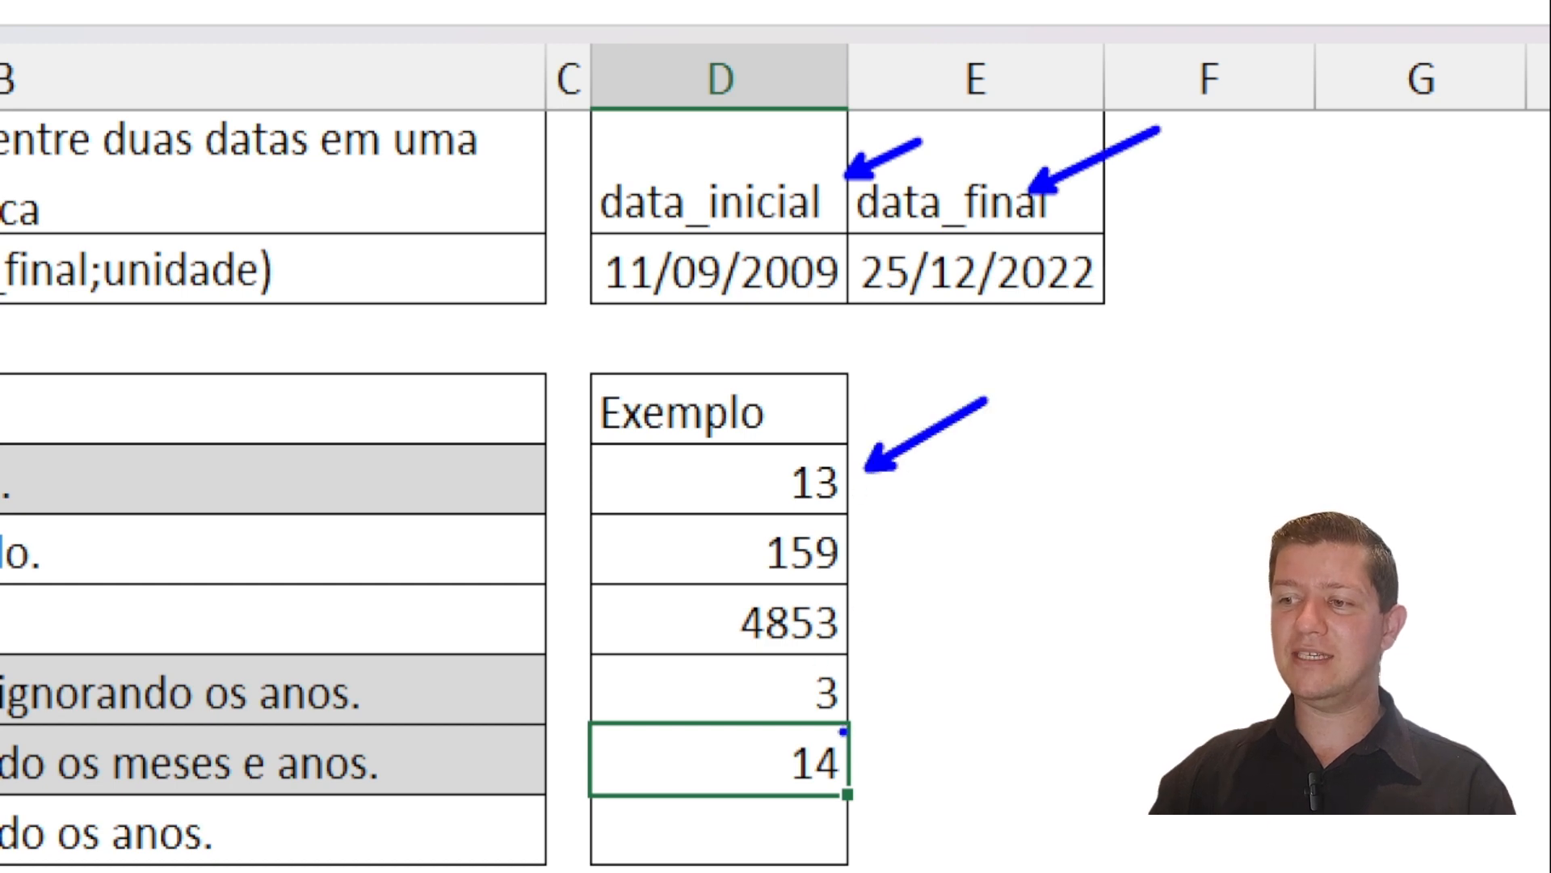
{"action": "mouse_move", "coordinate": [868, 646]}
{"action": "left_mouse_down"}
{"action": "mouse_move", "coordinate": [1034, 578]}
{"action": "mouse_move", "coordinate": [1014, 479]}
{"action": "left_mouse_up"}
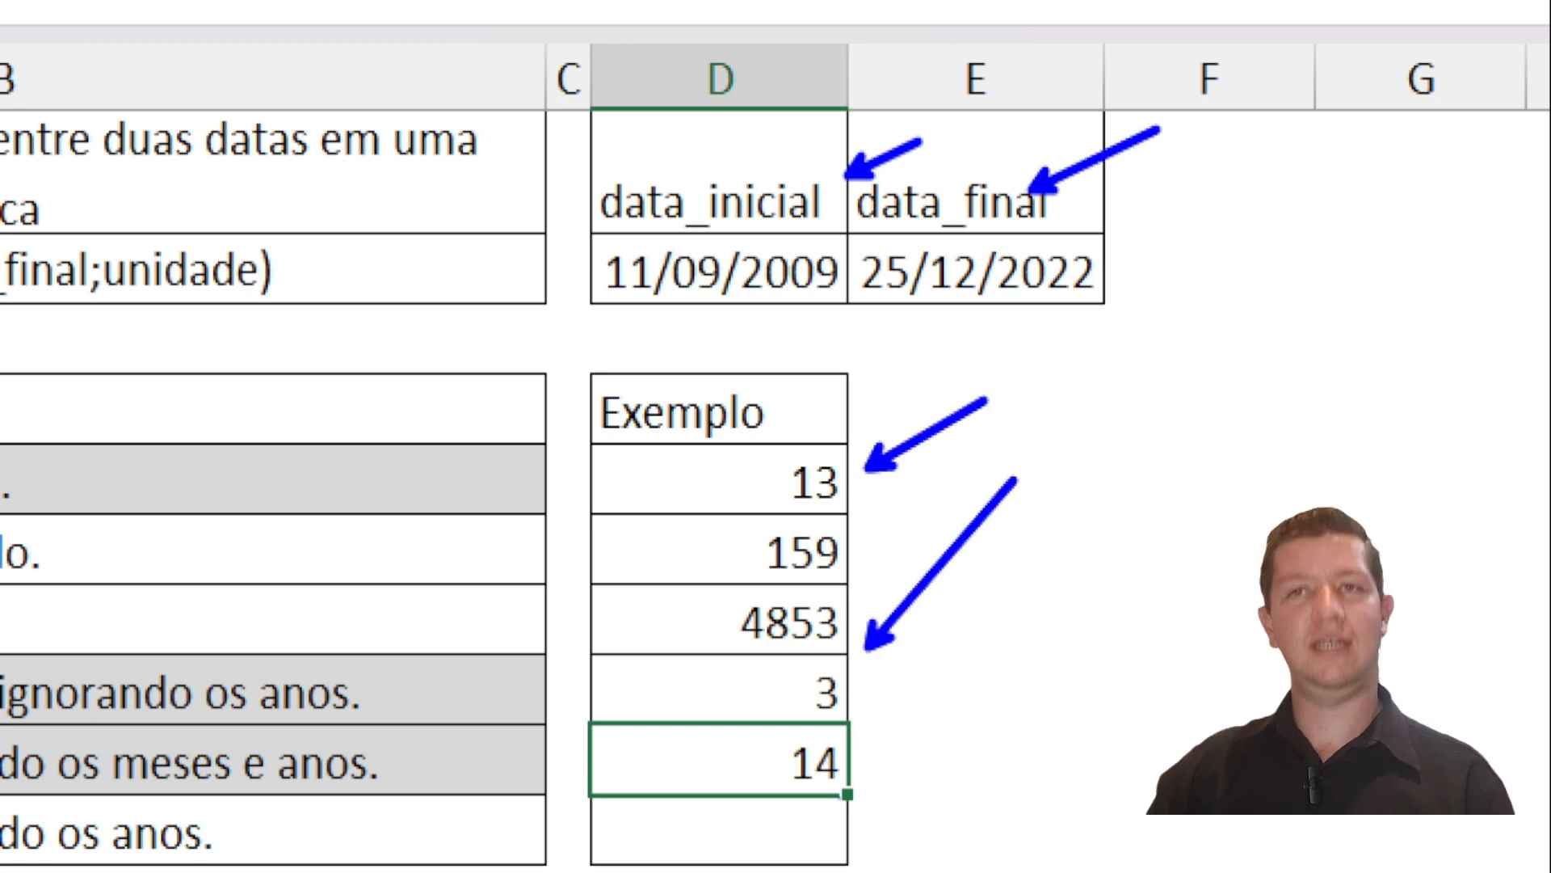
{"action": "key", "text": "Escape"}
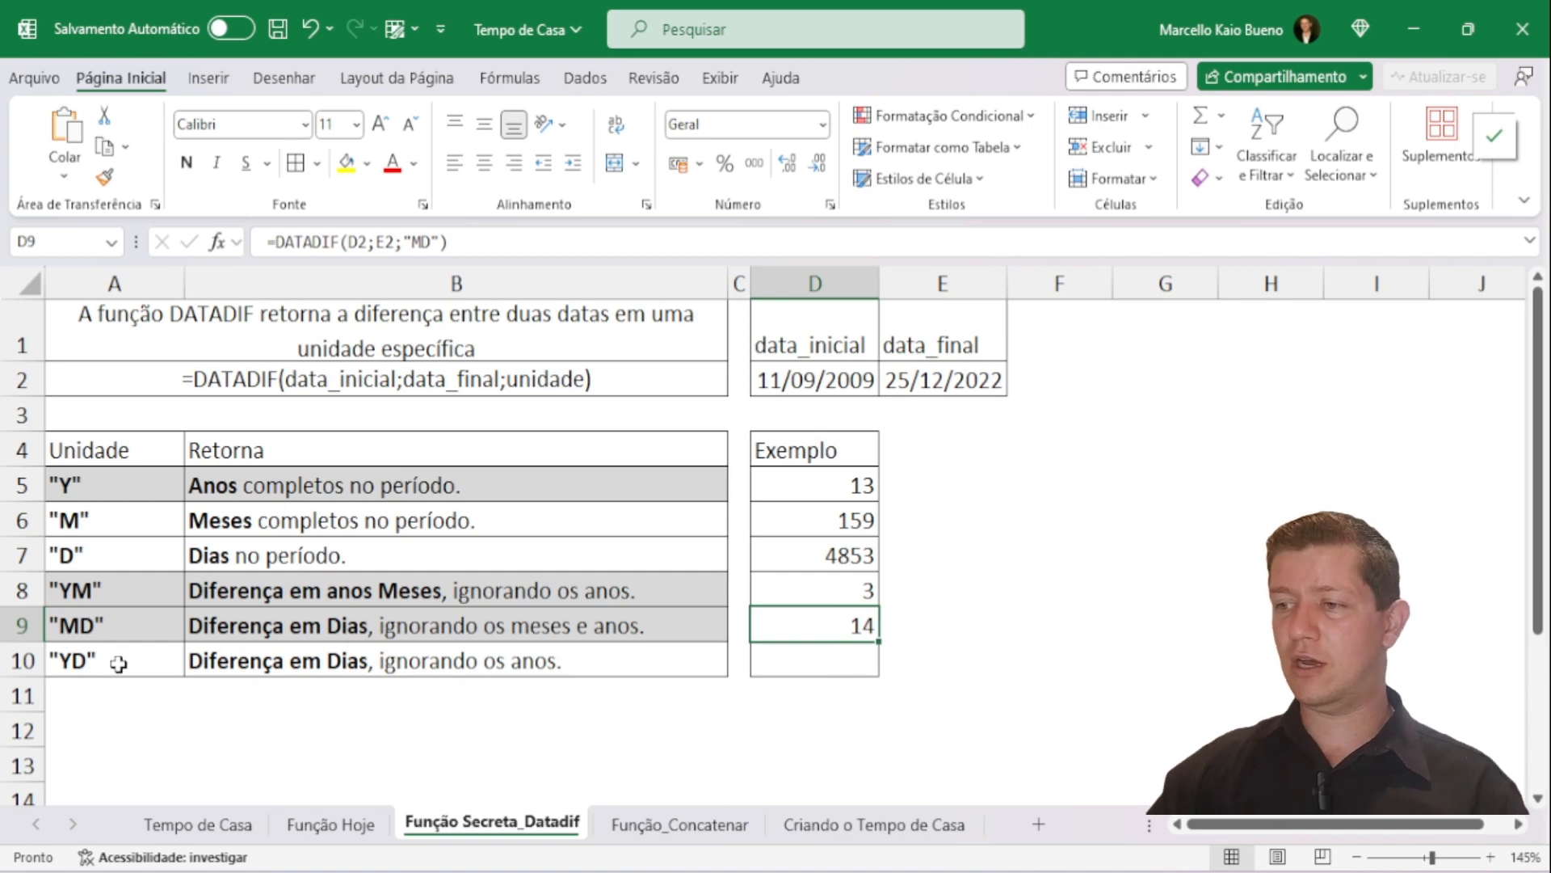
Step: Enter =datadif(D2;E2;"YD") in D10 to calculate the difference in days, ignoring the years
{"action": "left_click", "coordinate": [805, 660]}
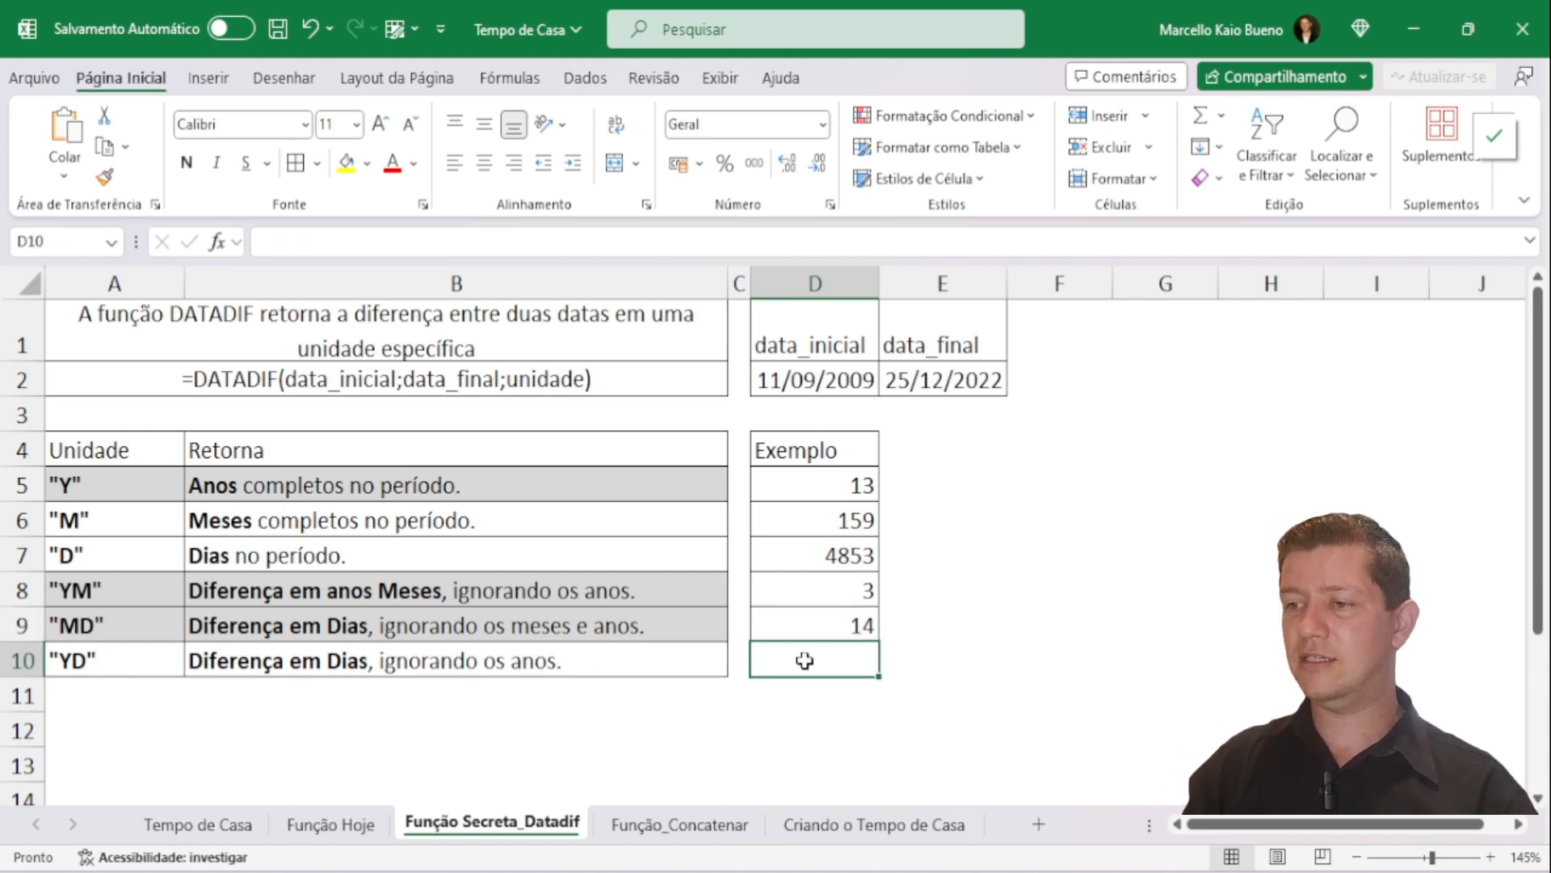
{"action": "type", "text": "=datadif"}
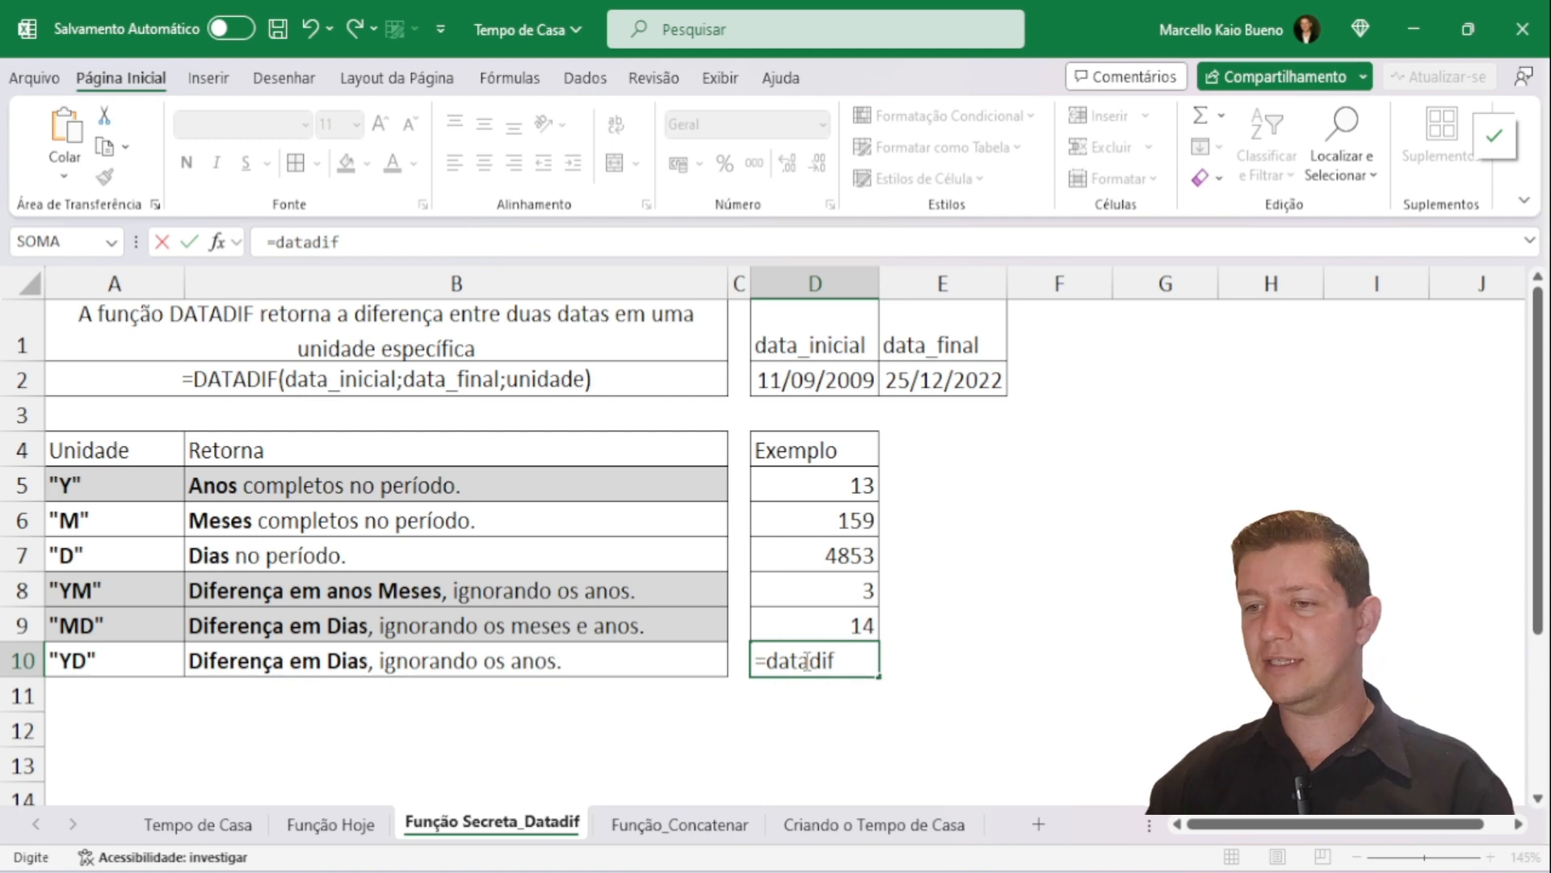
{"action": "type", "text": "("}
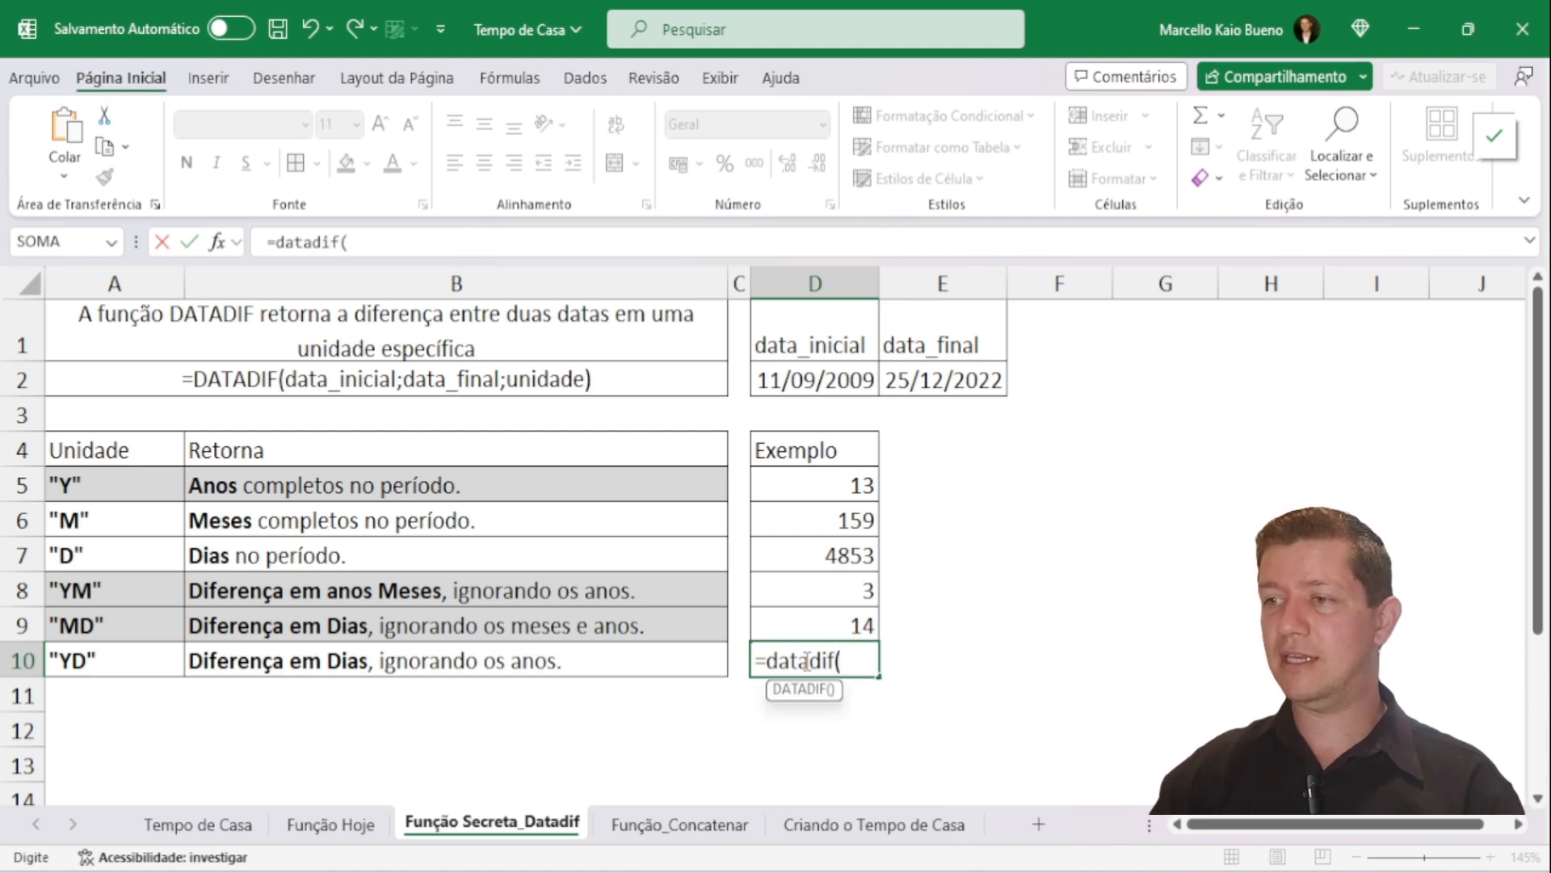
{"action": "left_click", "coordinate": [840, 385]}
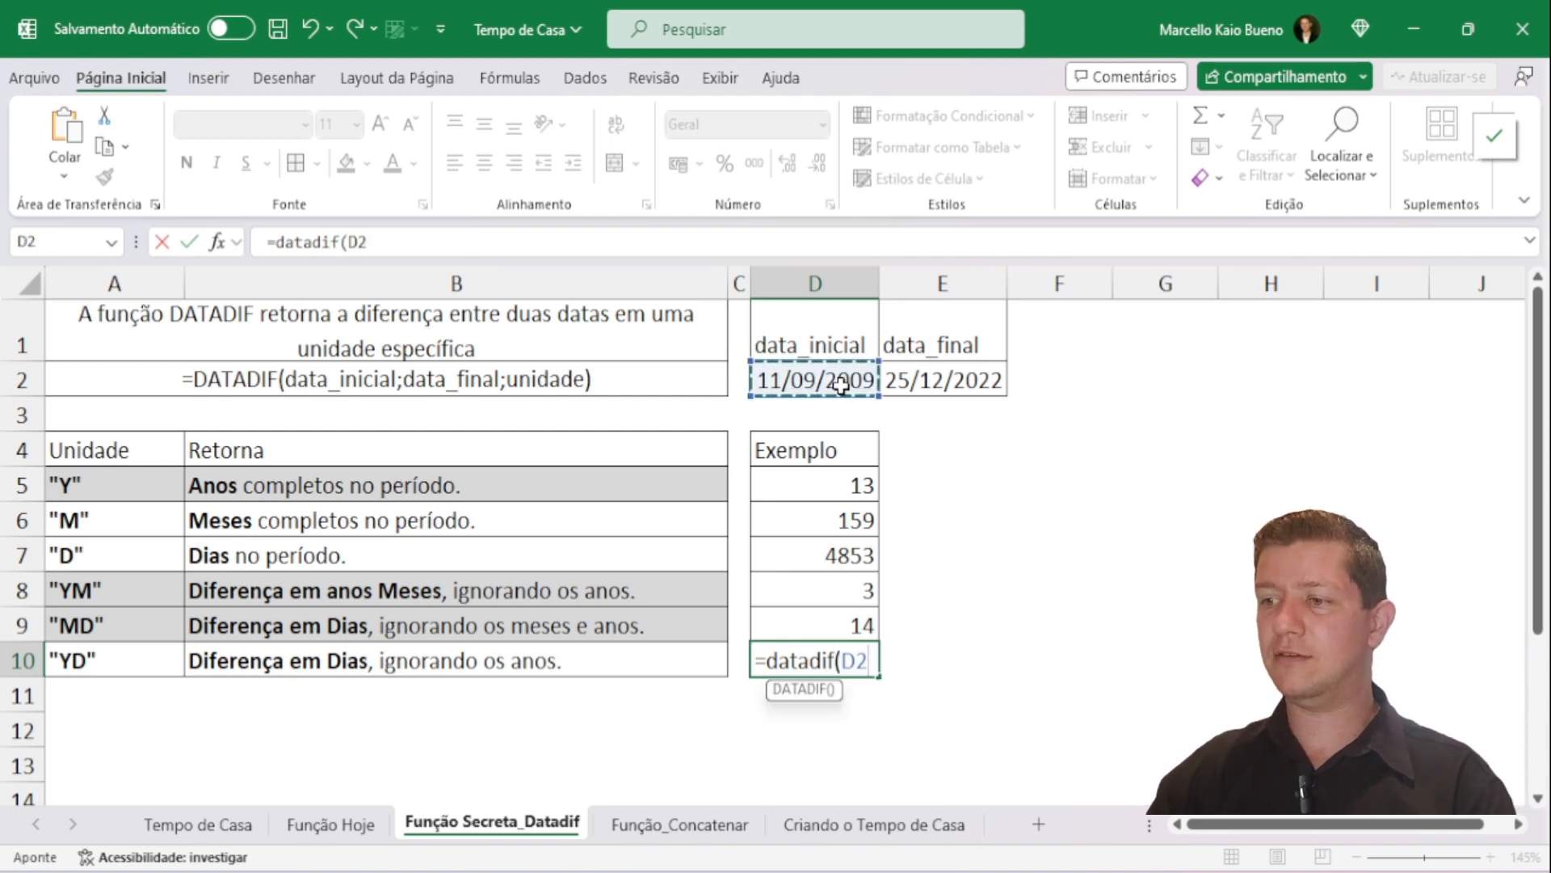
{"action": "type", "text": ";"}
{"action": "left_click", "coordinate": [942, 376]}
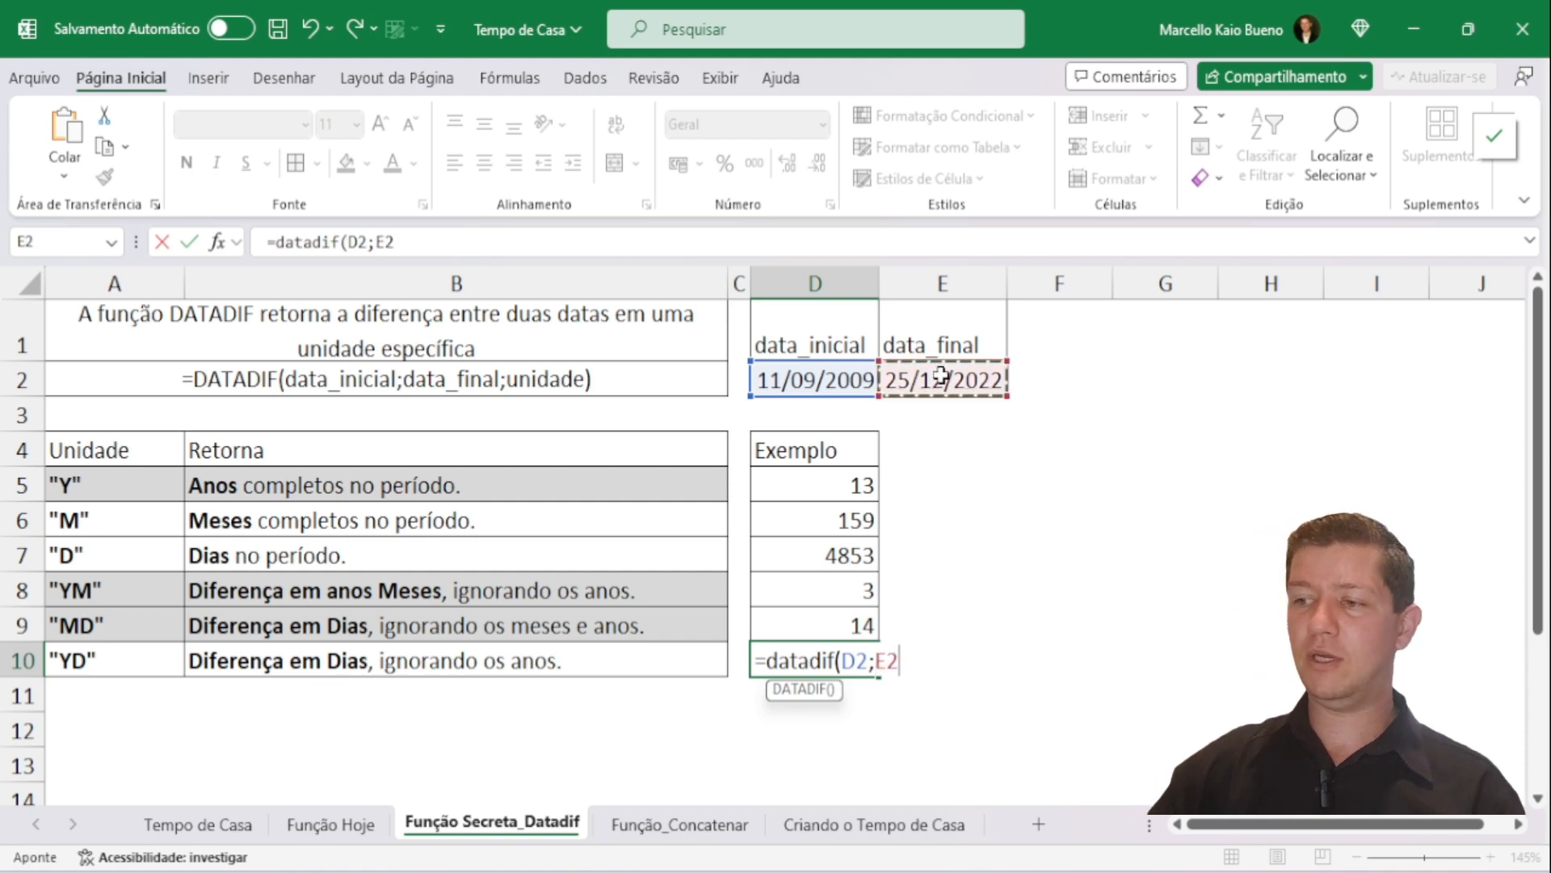
{"action": "type", "text": ";"}
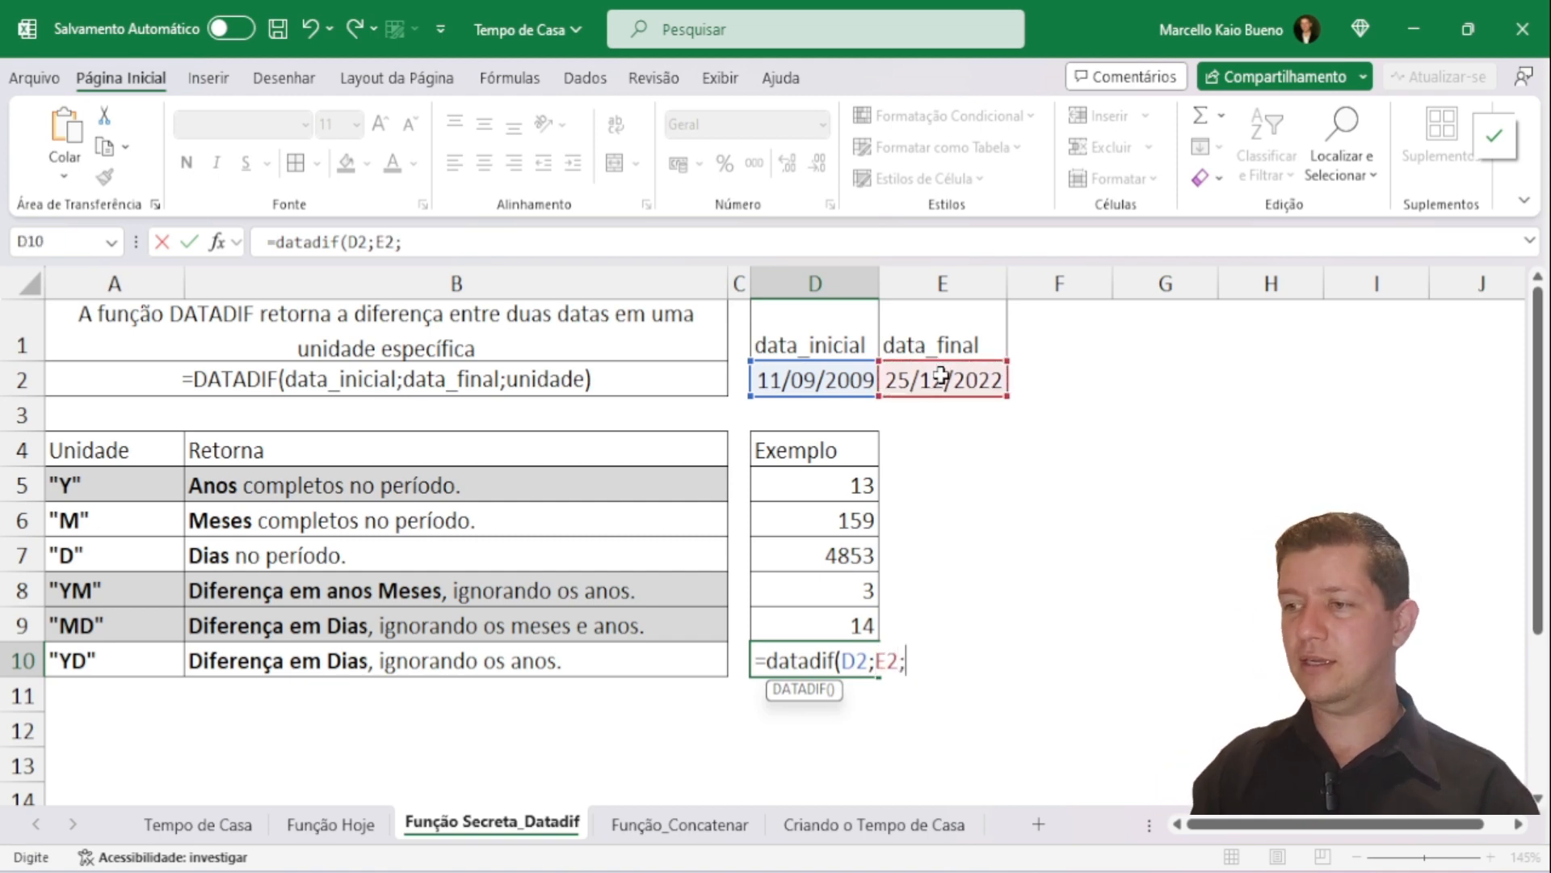
{"action": "type", "text": "\""}
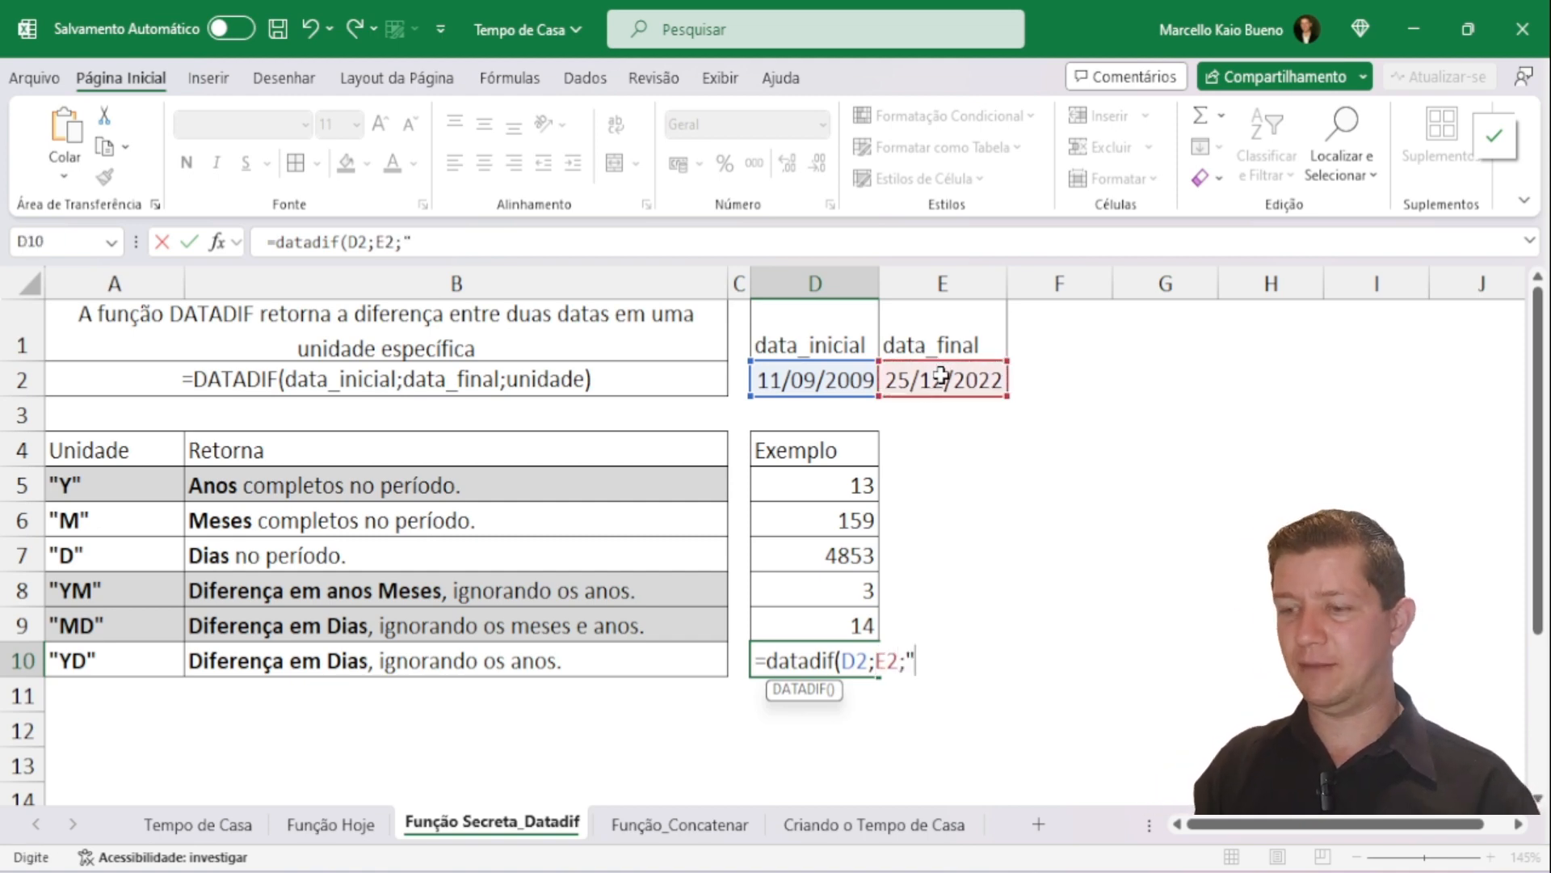
{"action": "type", "text": "YD\")"}
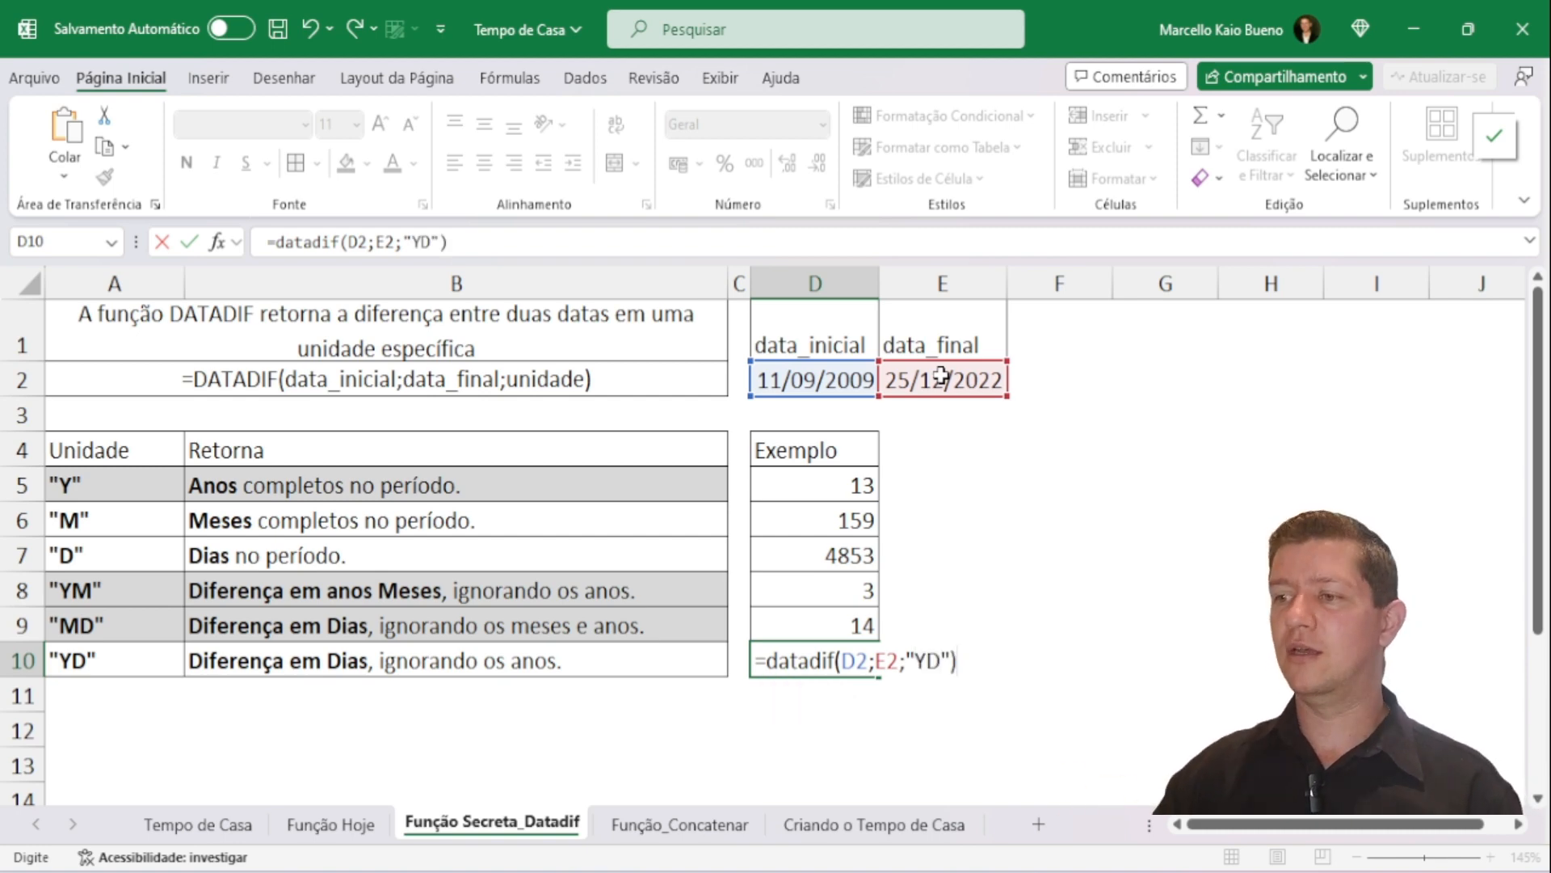
{"action": "key", "text": "Return"}
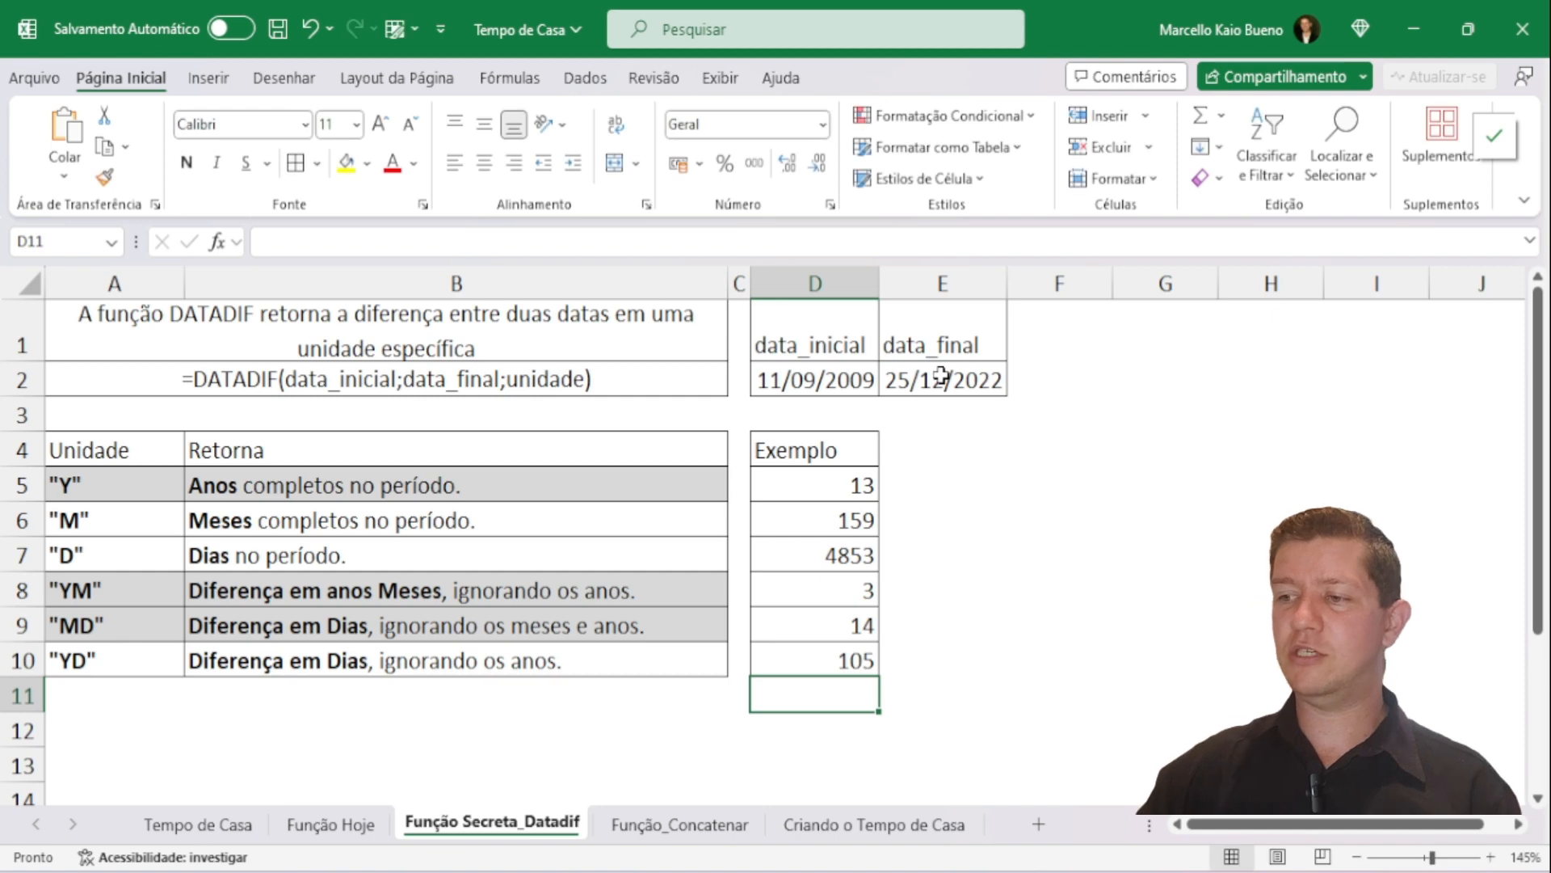
Step: Point blue arrows at the "Y" and "YD" results, box the "YM" and "MD" results, and clear the annotations
{"action": "left_click", "coordinate": [860, 658]}
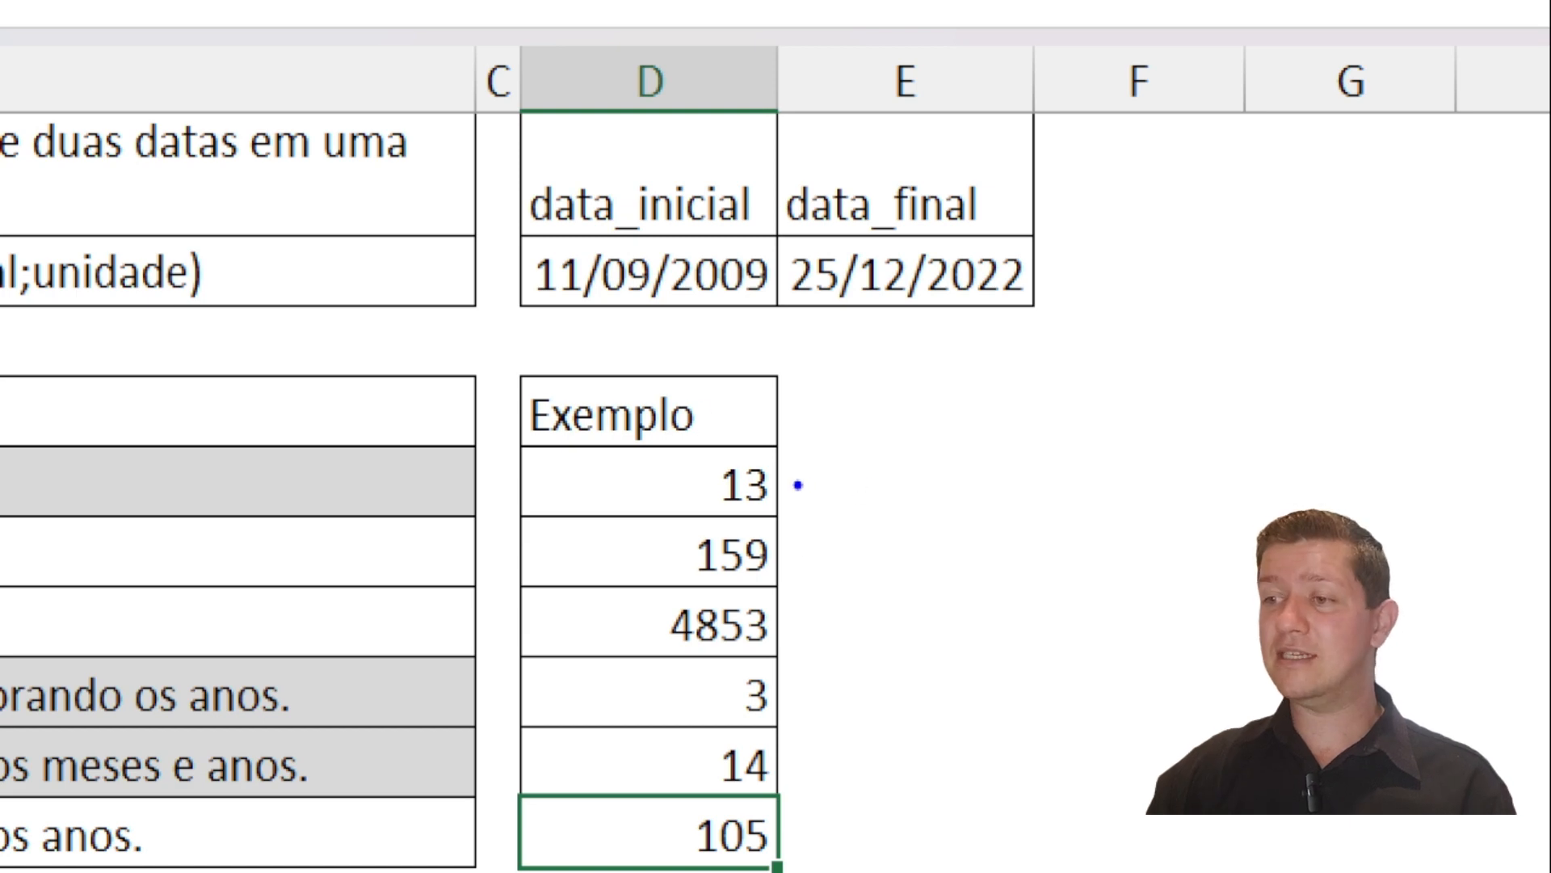
{"action": "left_click_drag", "start_coordinate": [793, 481], "coordinate": [963, 364]}
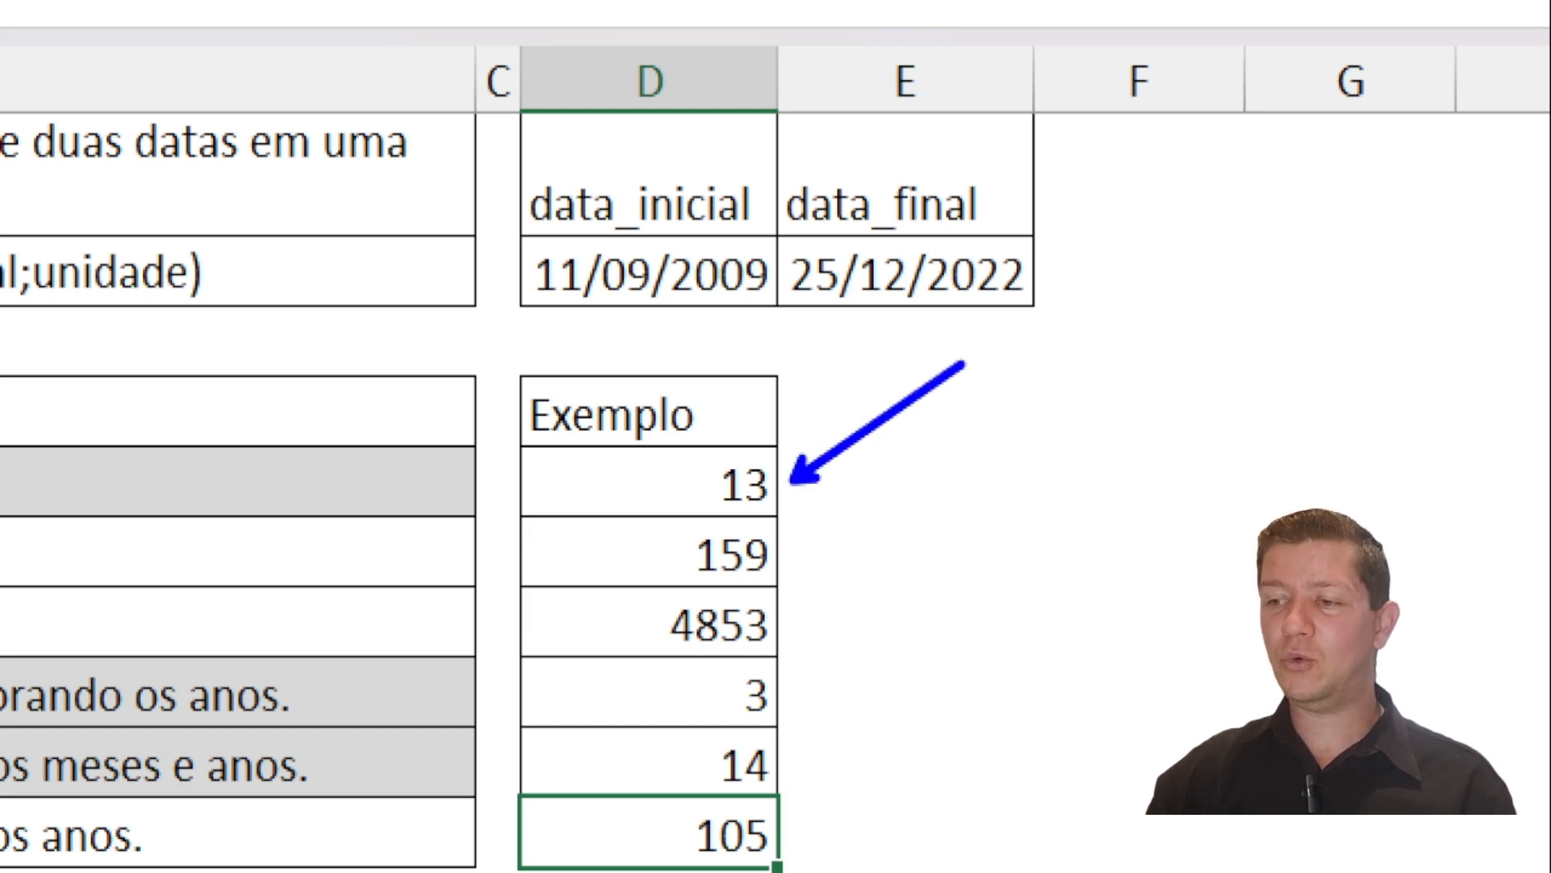
{"action": "mouse_move", "coordinate": [799, 824]}
{"action": "left_mouse_down"}
{"action": "mouse_move", "coordinate": [894, 734]}
{"action": "mouse_move", "coordinate": [979, 606]}
{"action": "left_mouse_up"}
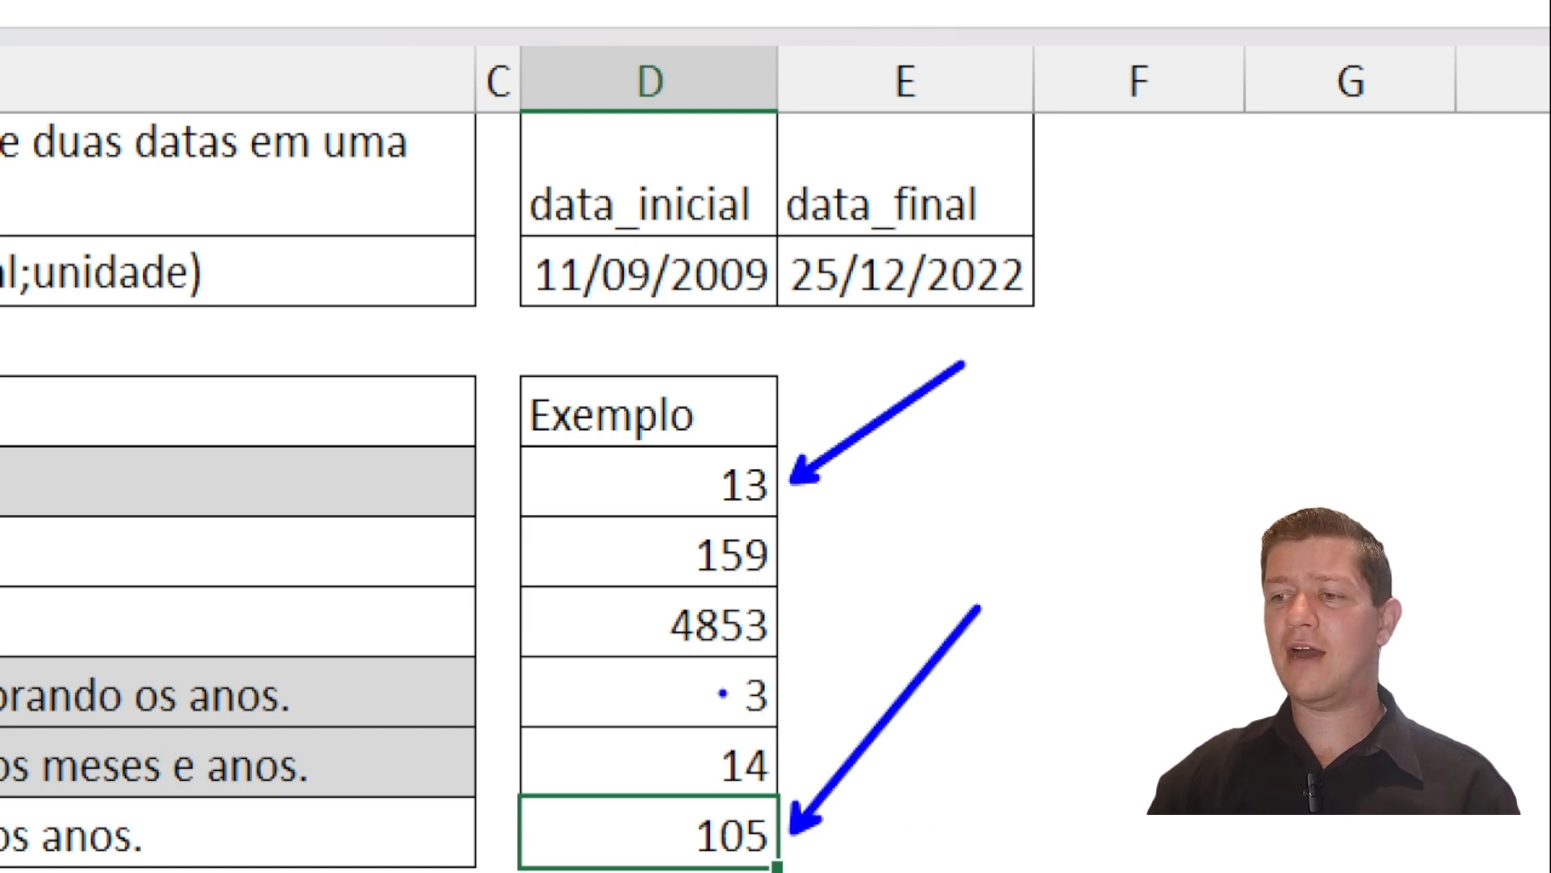
{"action": "mouse_move", "coordinate": [547, 644]}
{"action": "left_mouse_down"}
{"action": "mouse_move", "coordinate": [800, 678]}
{"action": "mouse_move", "coordinate": [786, 803]}
{"action": "mouse_move", "coordinate": [780, 785]}
{"action": "left_mouse_up"}
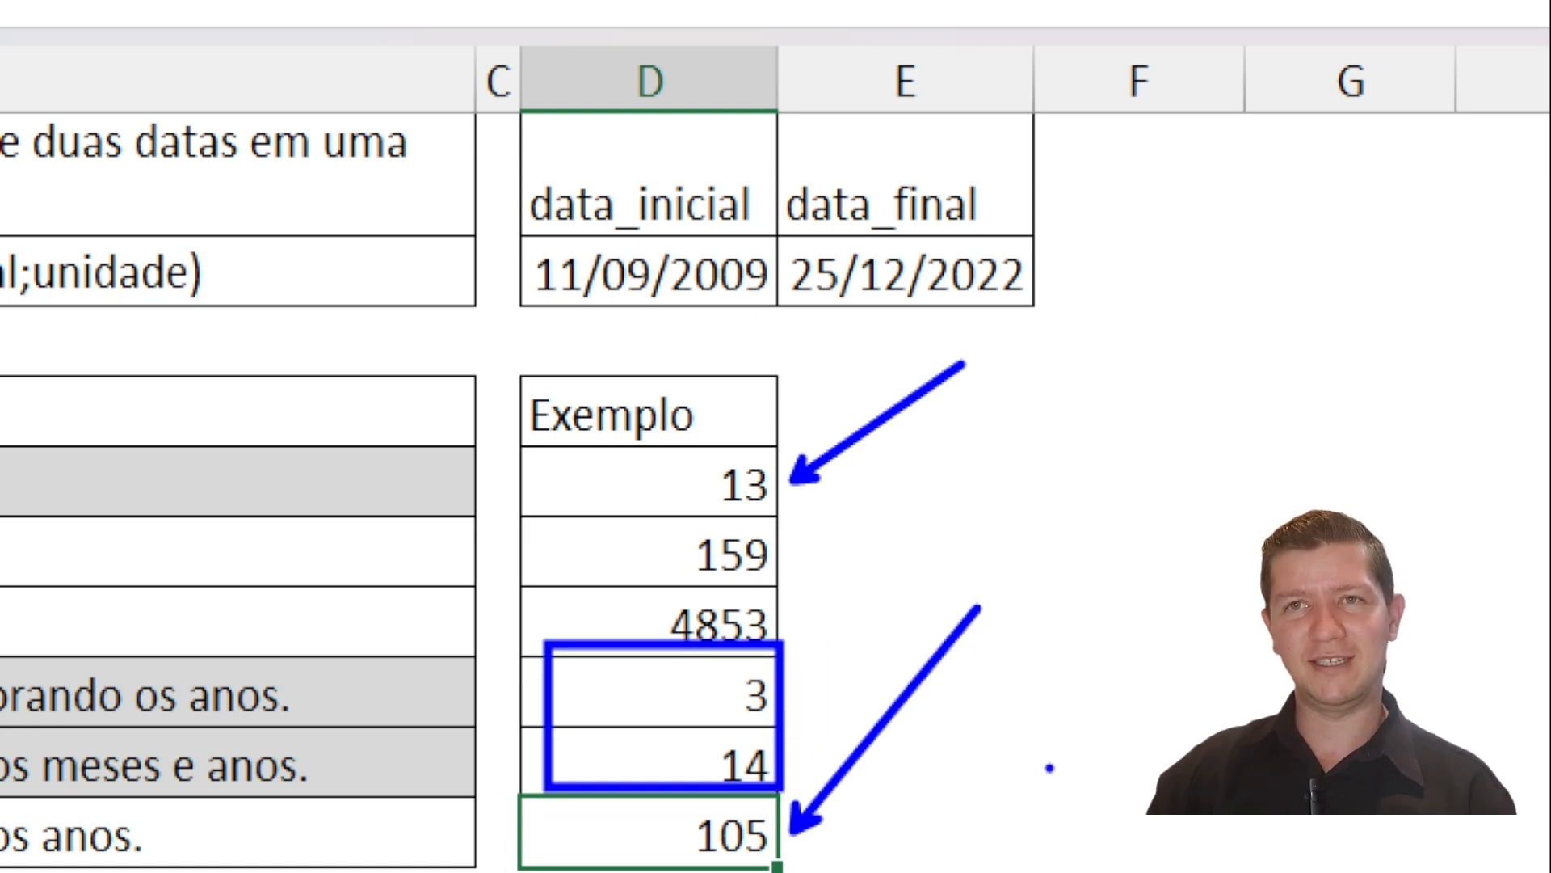
{"action": "key", "text": "Escape"}
Step: Replace the data_final date in E2 with =hoje() so the DATADIF examples calculate up to the current date
{"action": "left_click", "coordinate": [845, 489]}
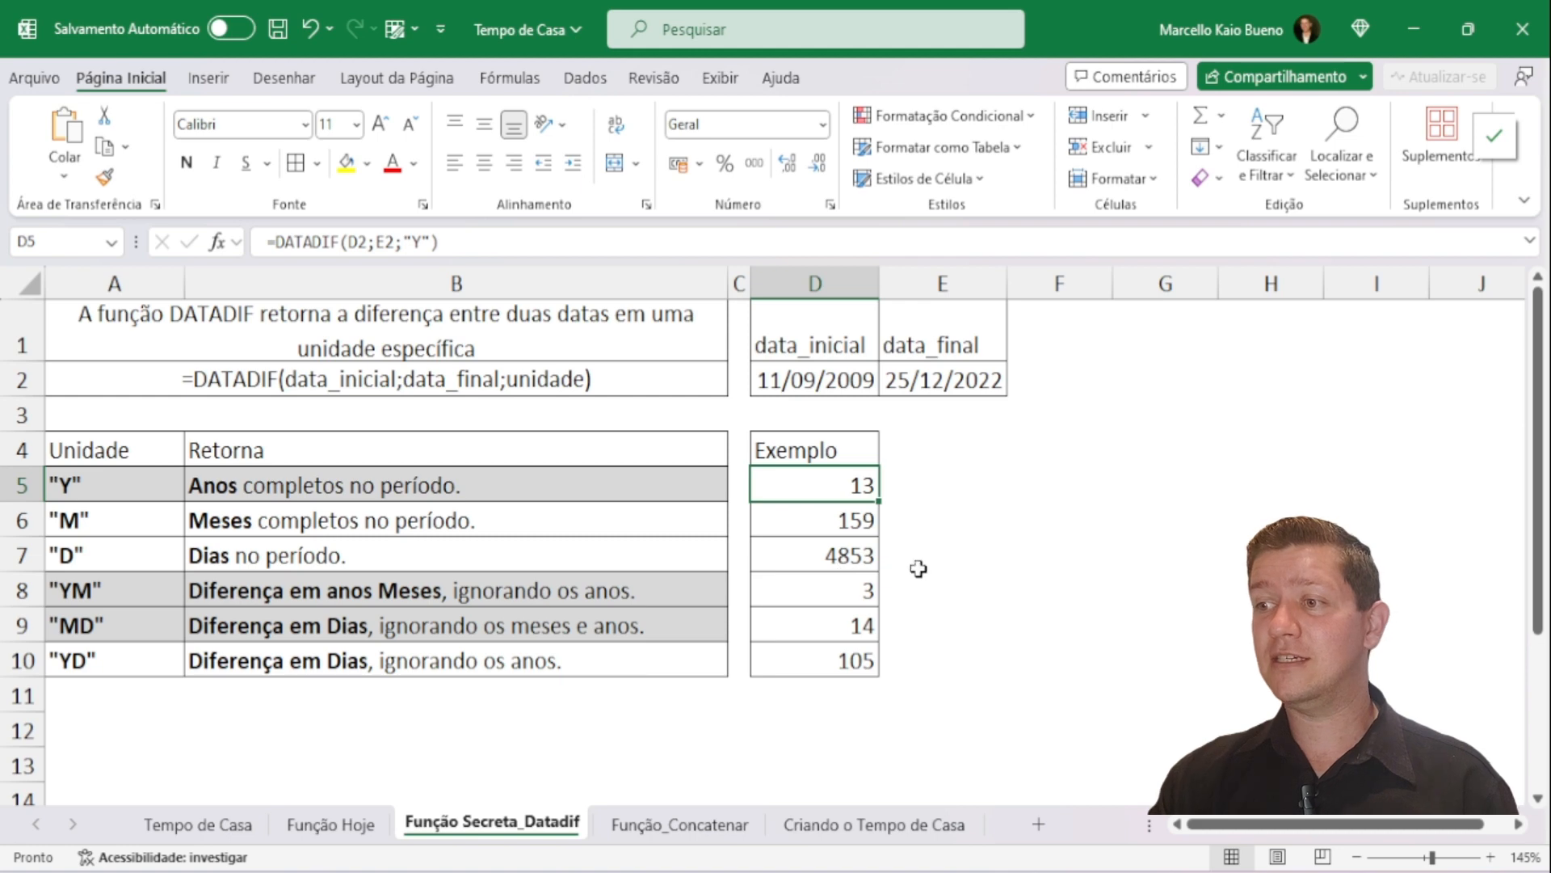
{"action": "left_click", "coordinate": [983, 357]}
{"action": "left_click", "coordinate": [983, 383]}
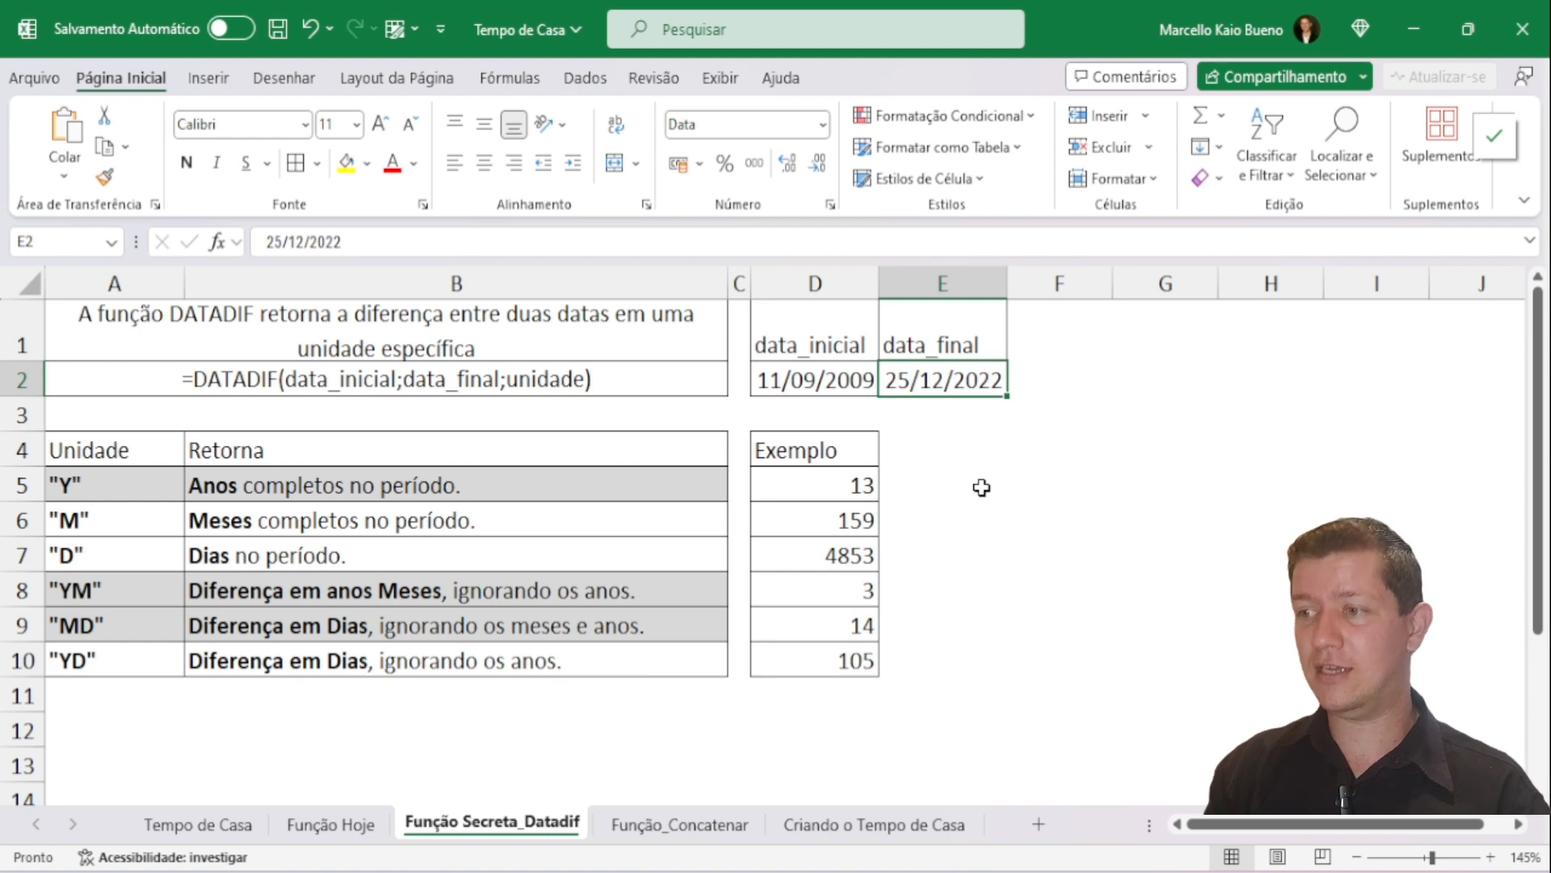
{"action": "key", "text": "BackSpace"}
{"action": "type", "text": "="}
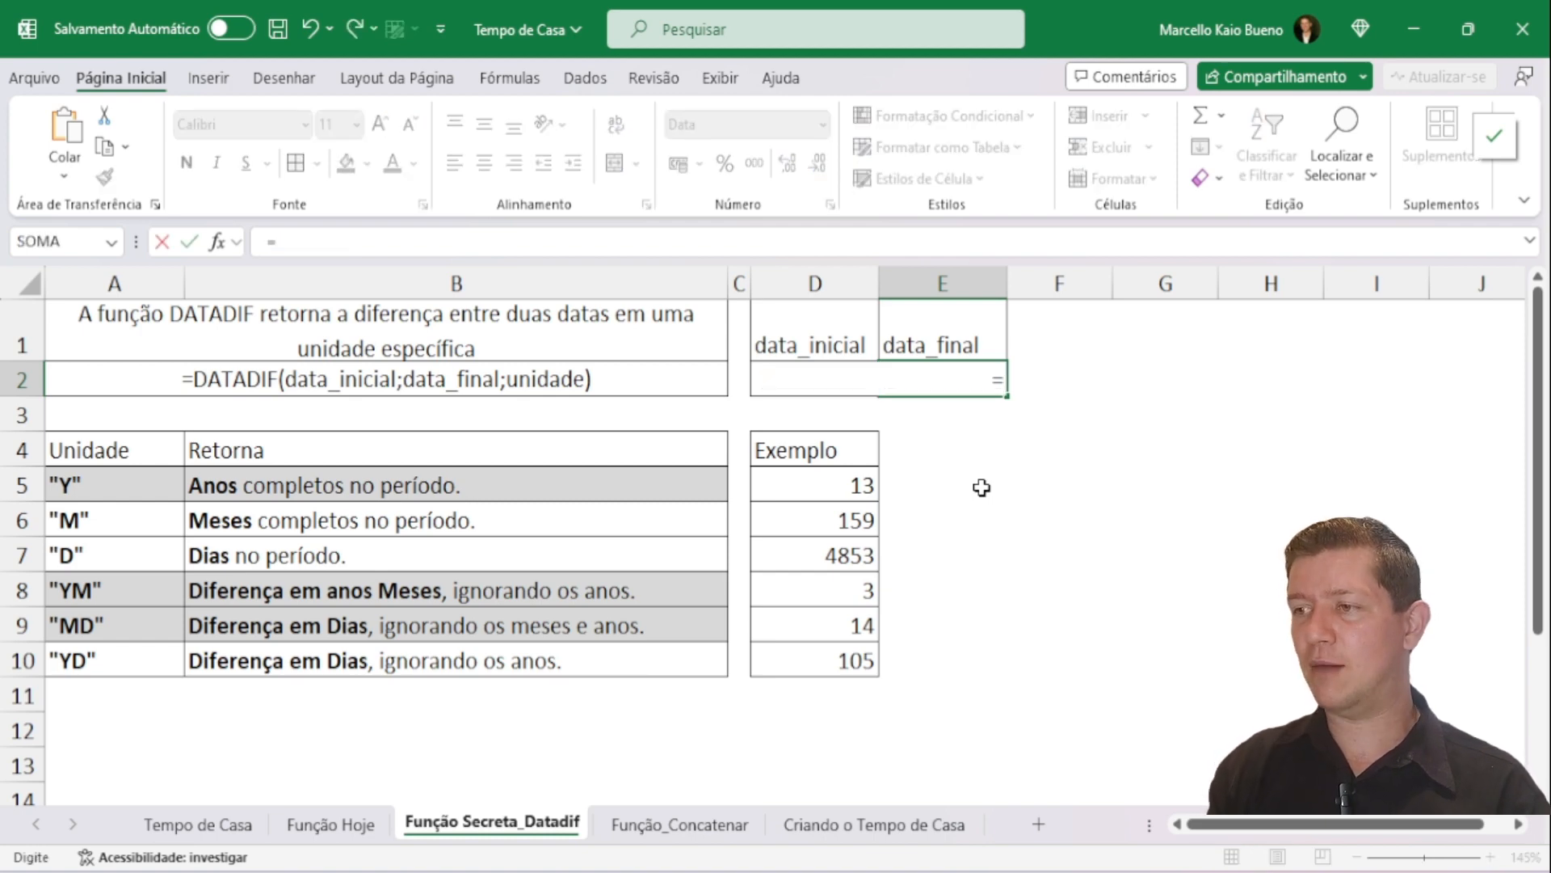
{"action": "type", "text": "hoje("}
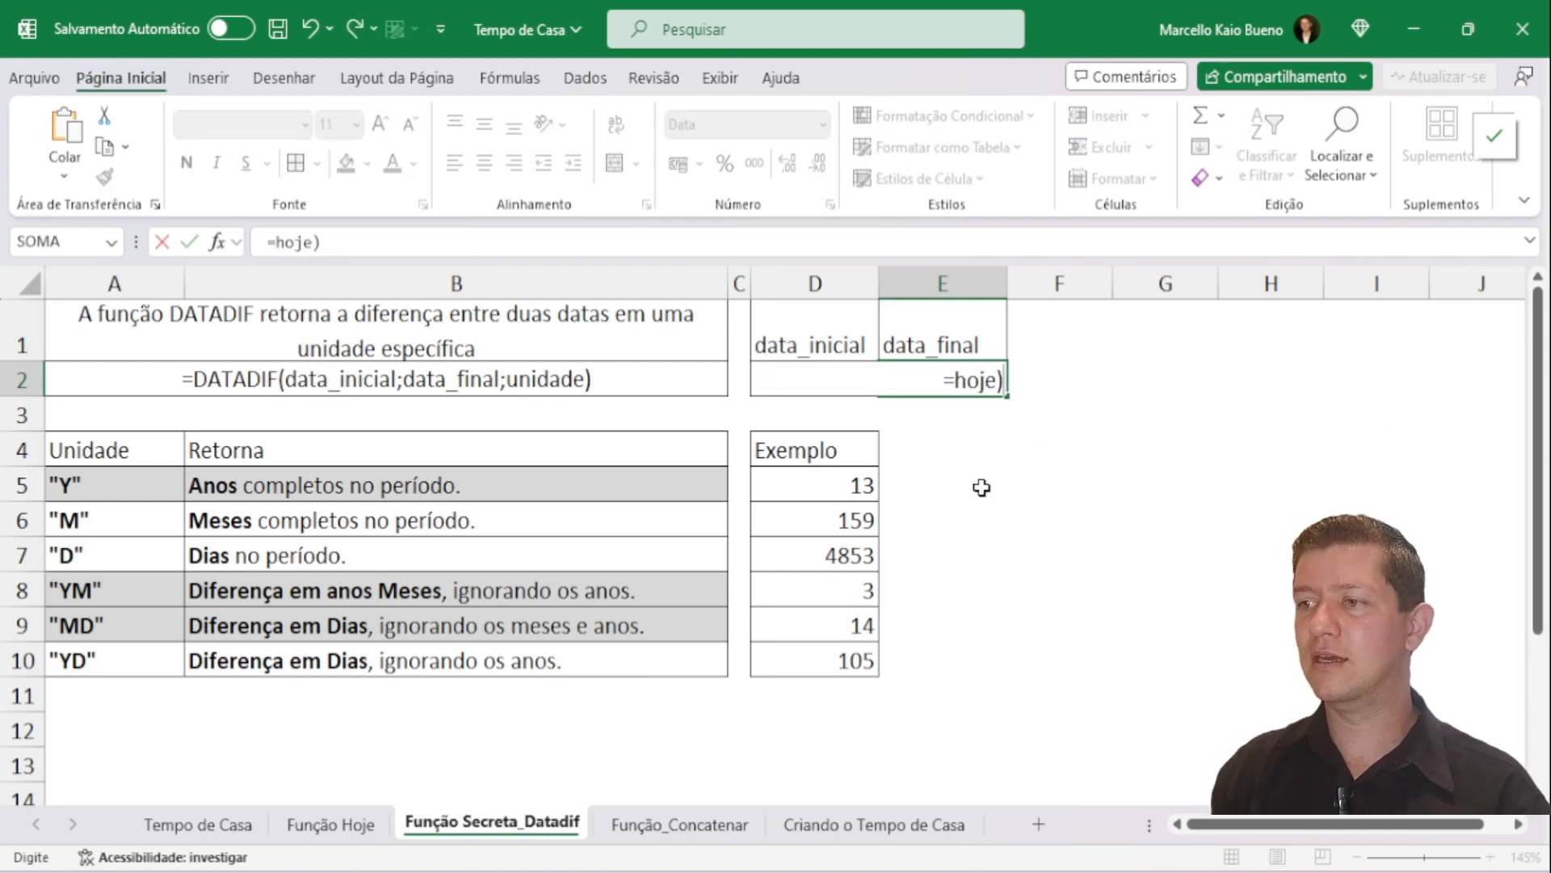
{"action": "key", "text": "BackSpace"}
{"action": "type", "text": "()"}
{"action": "key", "text": "Return"}
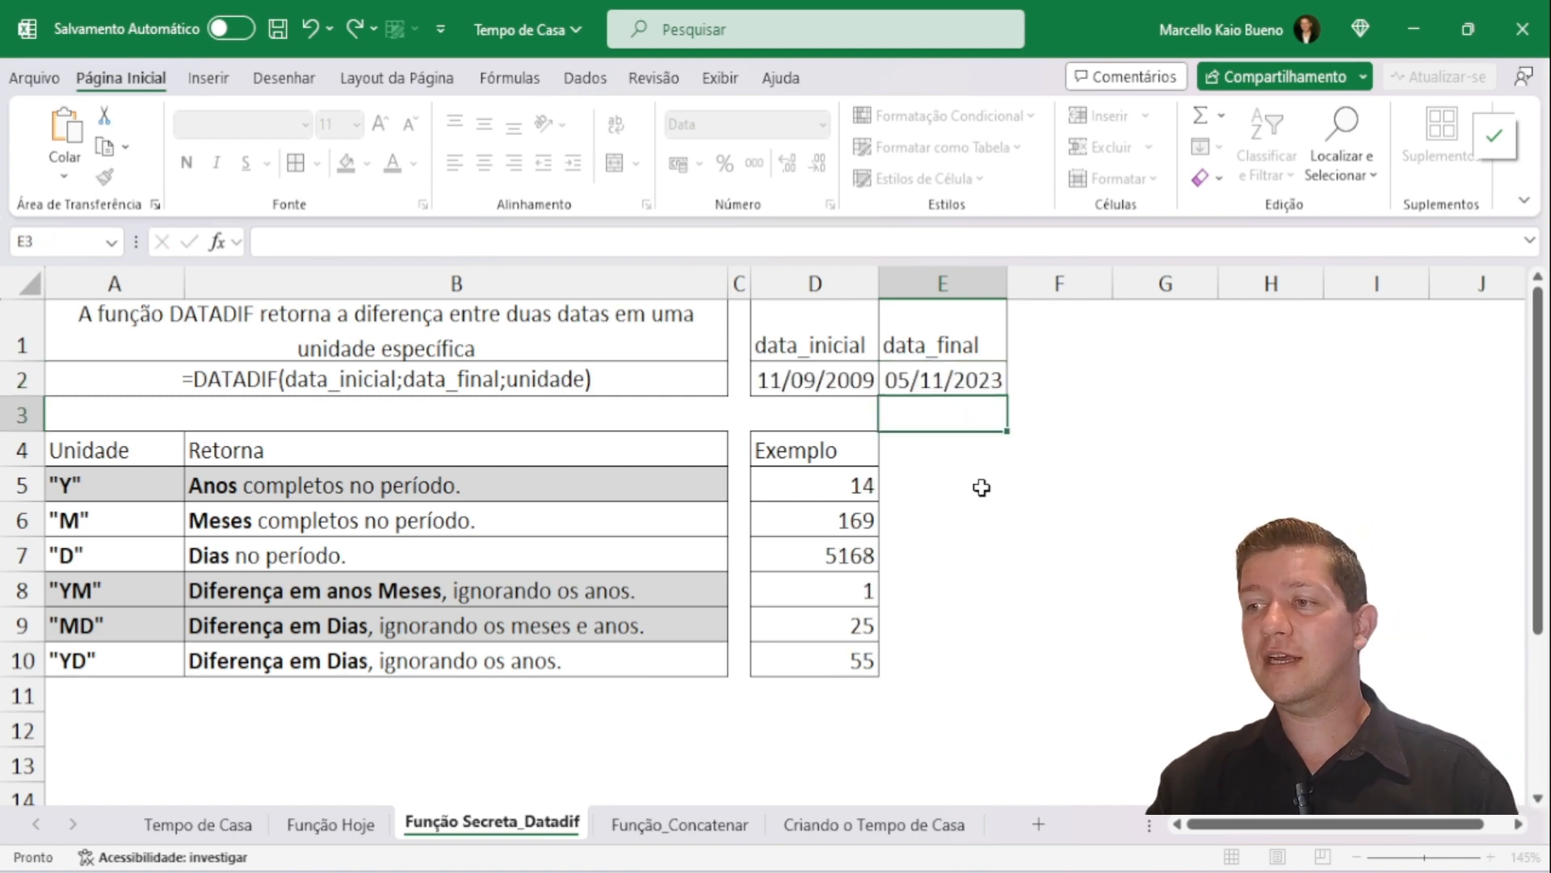
{"action": "left_click", "coordinate": [960, 382]}
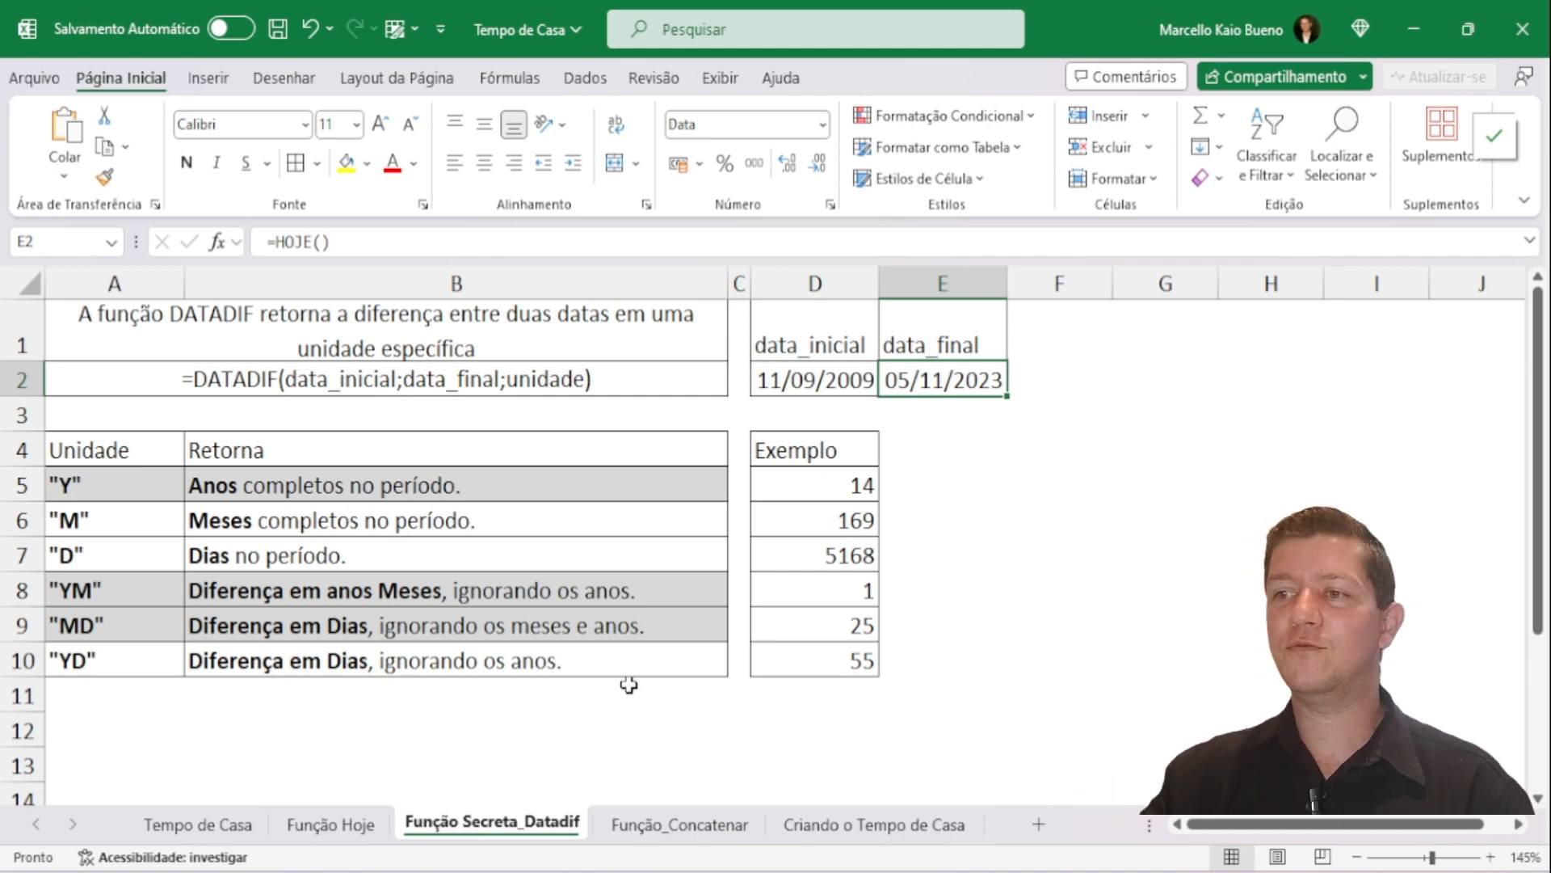
Step: Switch to the Função_Concatenar sheet and review the notes on cell references, manual text in quotes and spaces in quotes
{"action": "left_click", "coordinate": [713, 828]}
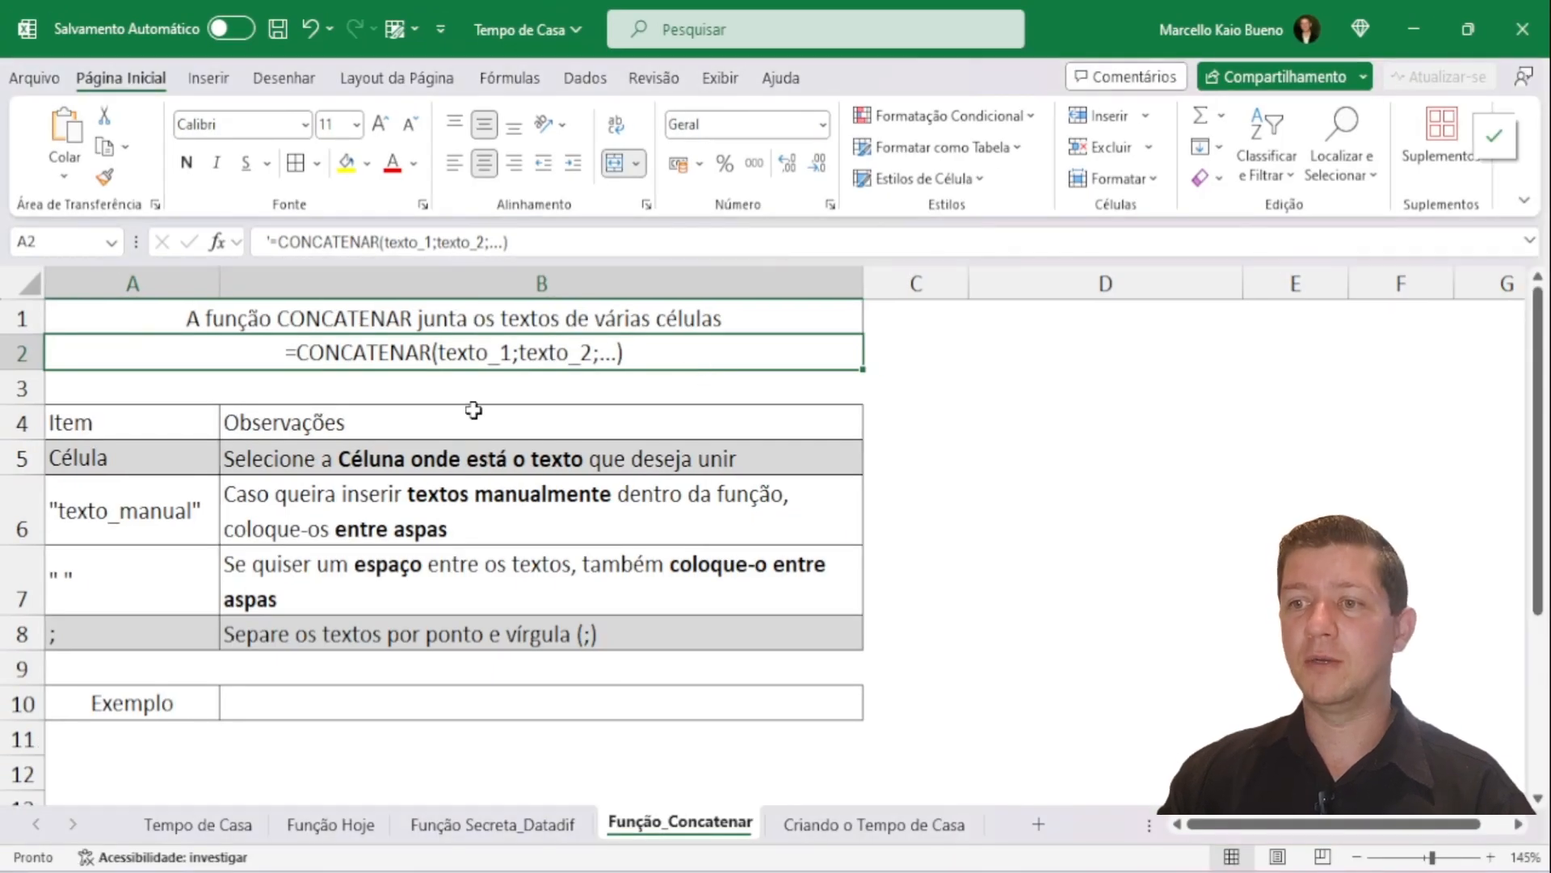
{"action": "left_click", "coordinate": [469, 459]}
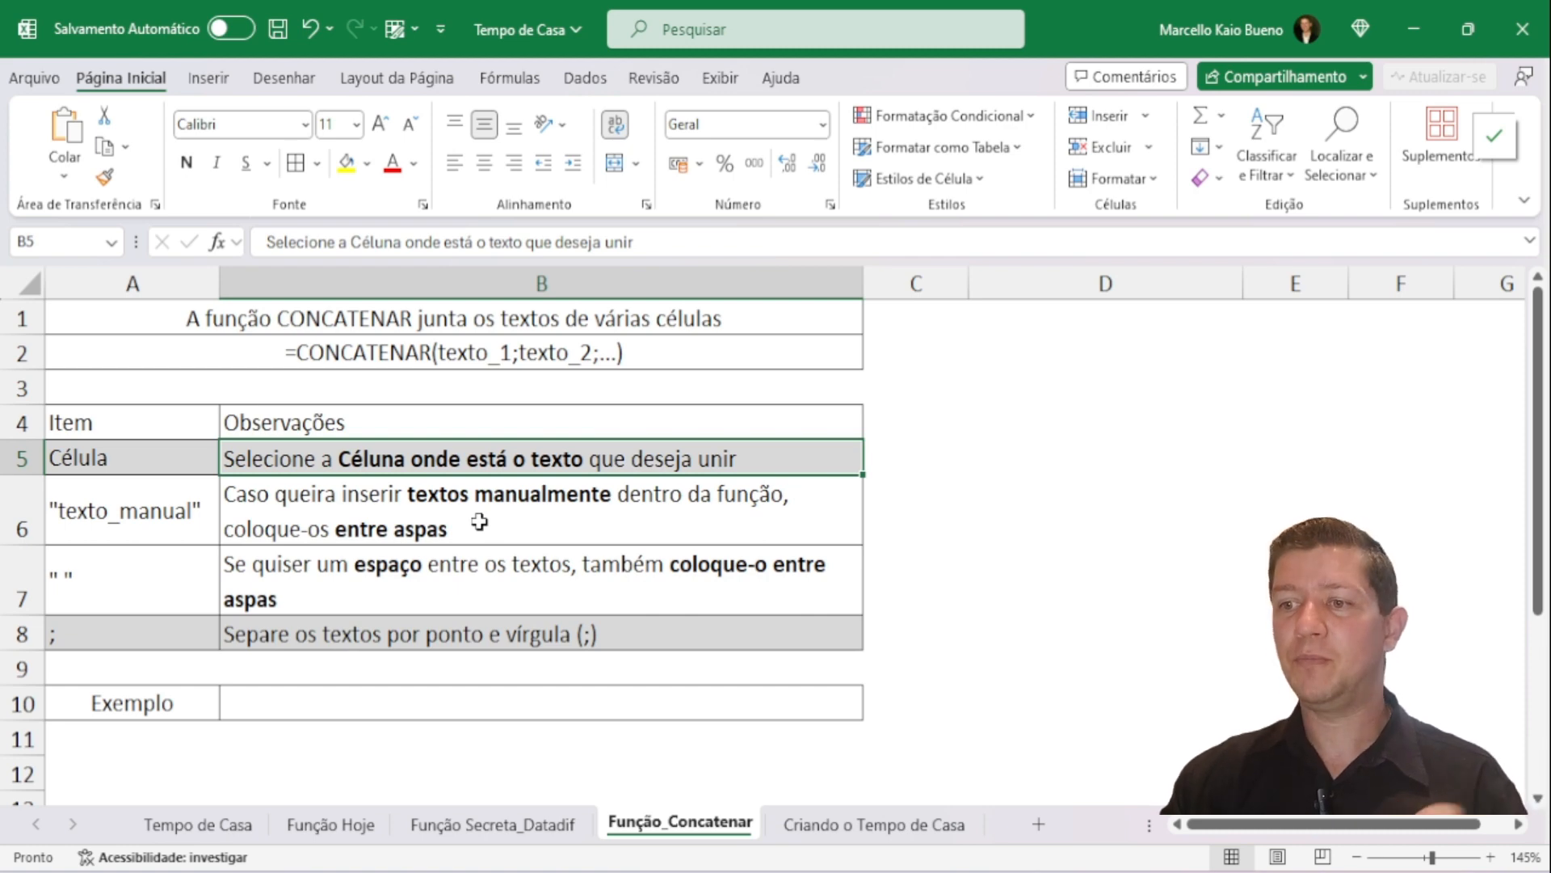
{"action": "left_click", "coordinate": [447, 552]}
{"action": "left_click", "coordinate": [483, 522]}
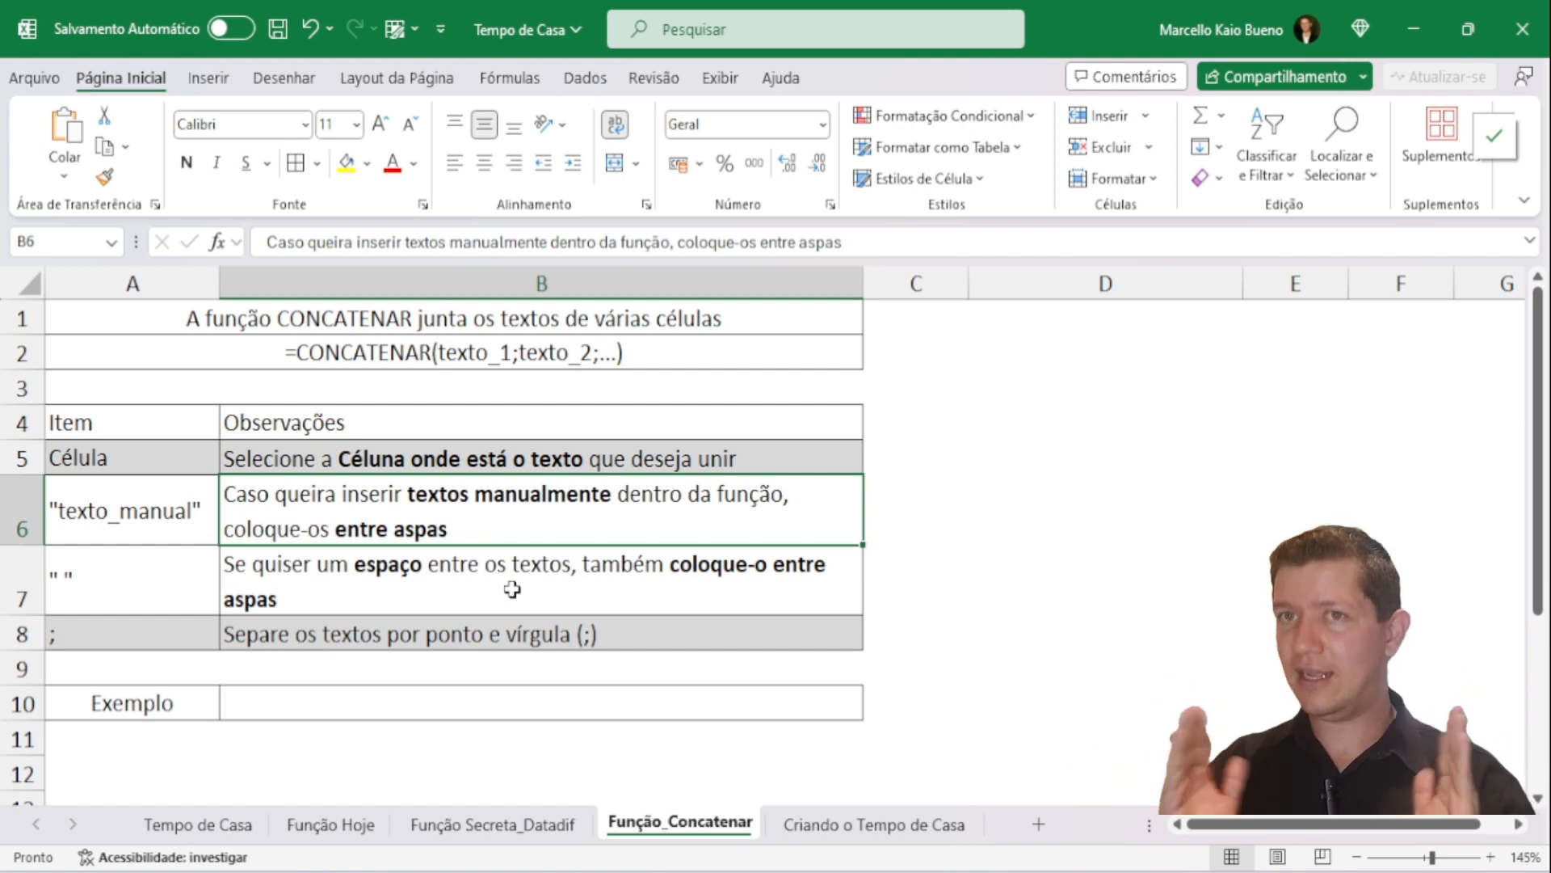
{"action": "left_click", "coordinate": [513, 589]}
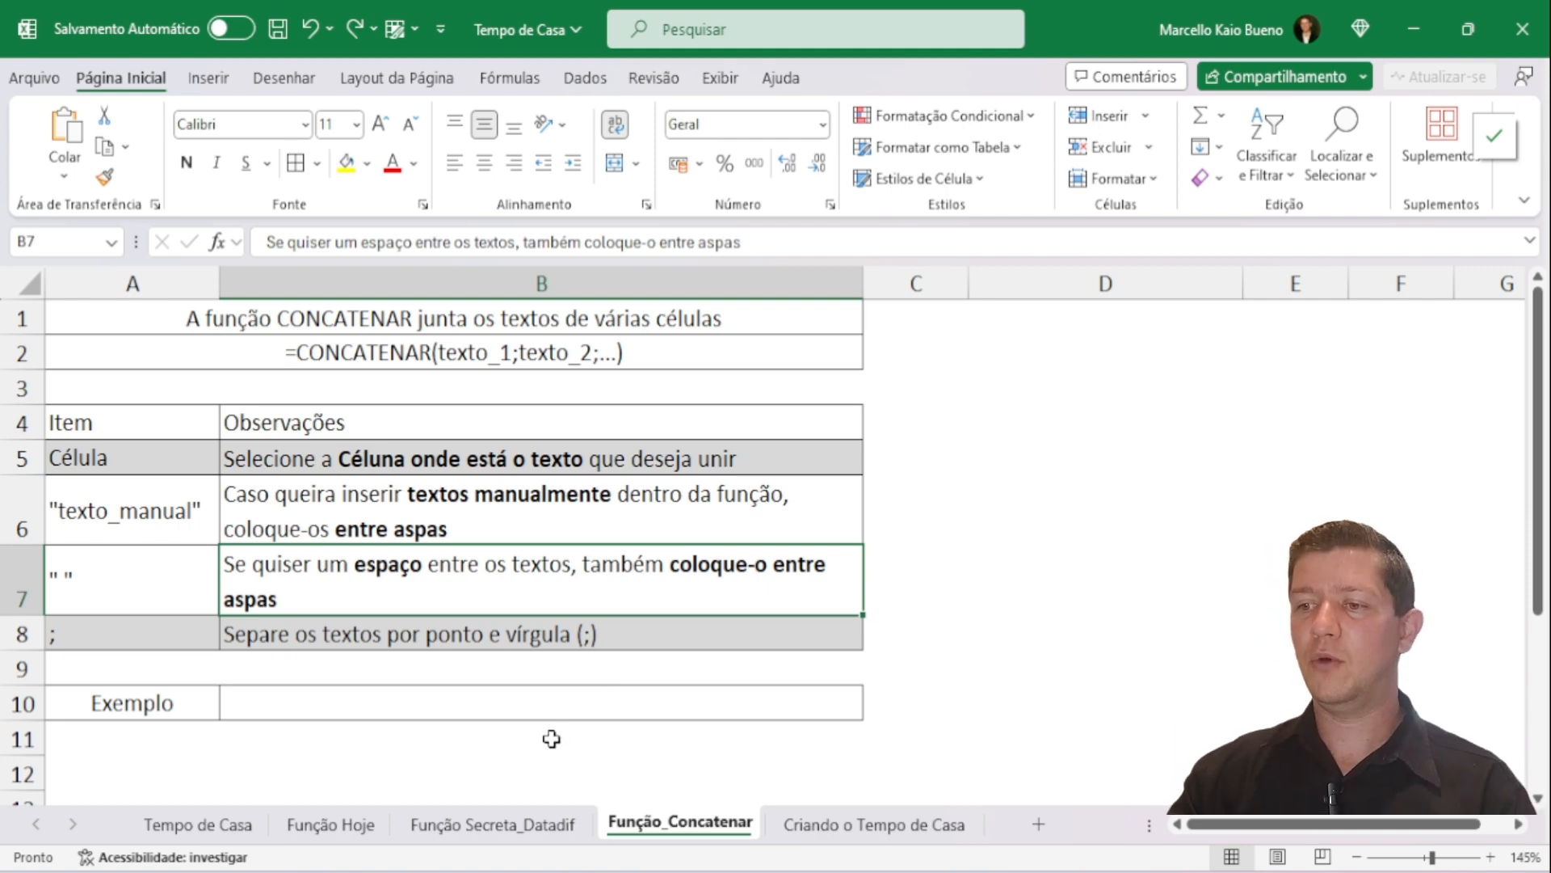
Step: Enter =concatenar(B5;B8) in the example cell B10 and autofit row 10 to the height of the joined text
{"action": "left_click", "coordinate": [497, 710]}
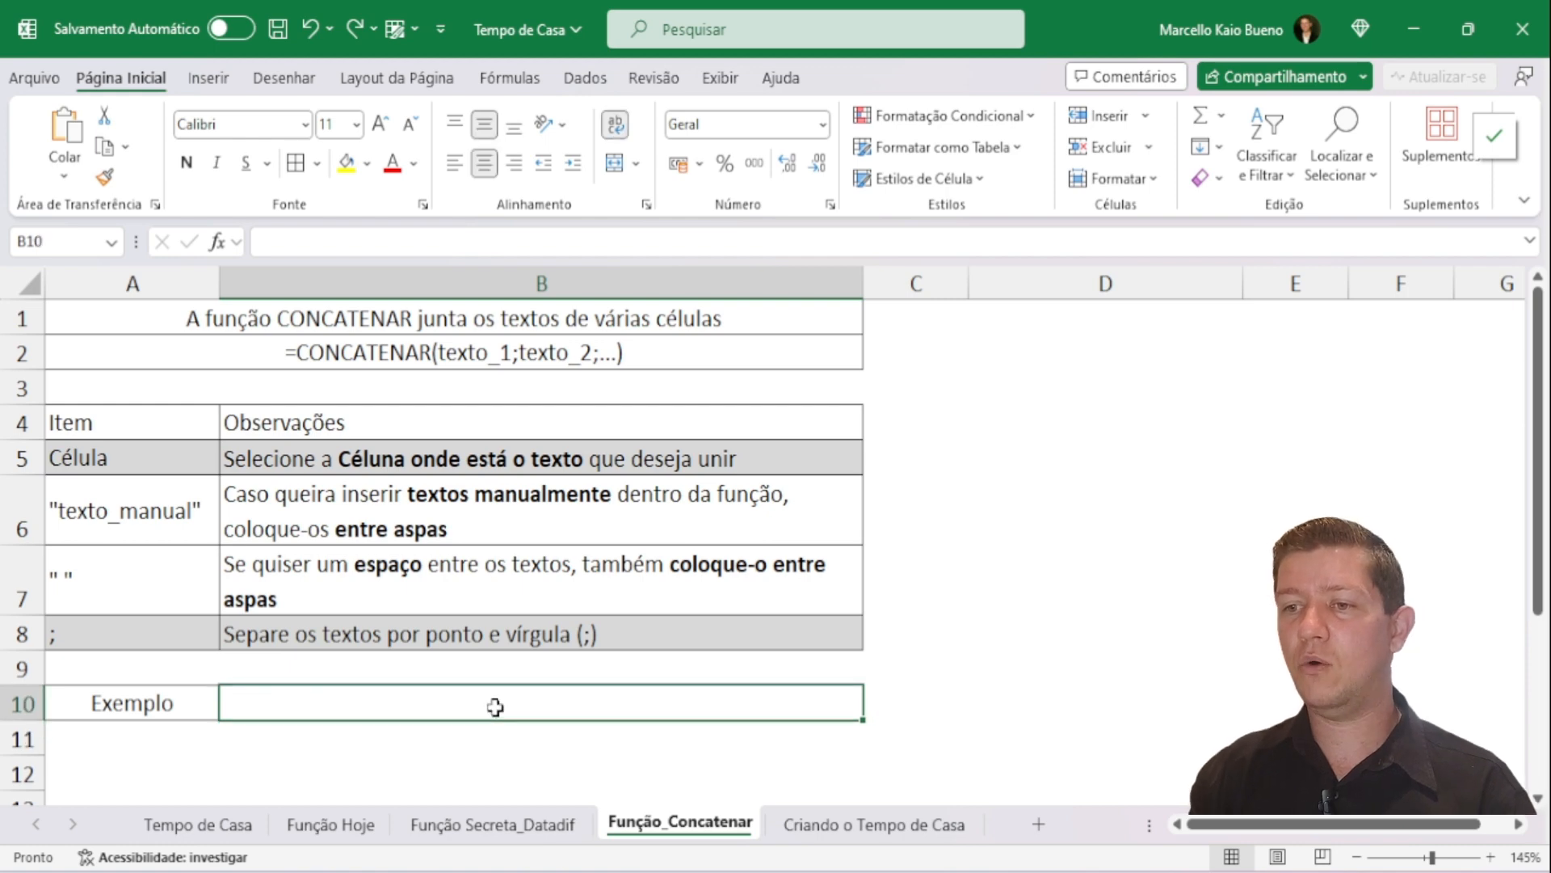
{"action": "type", "text": "=con"}
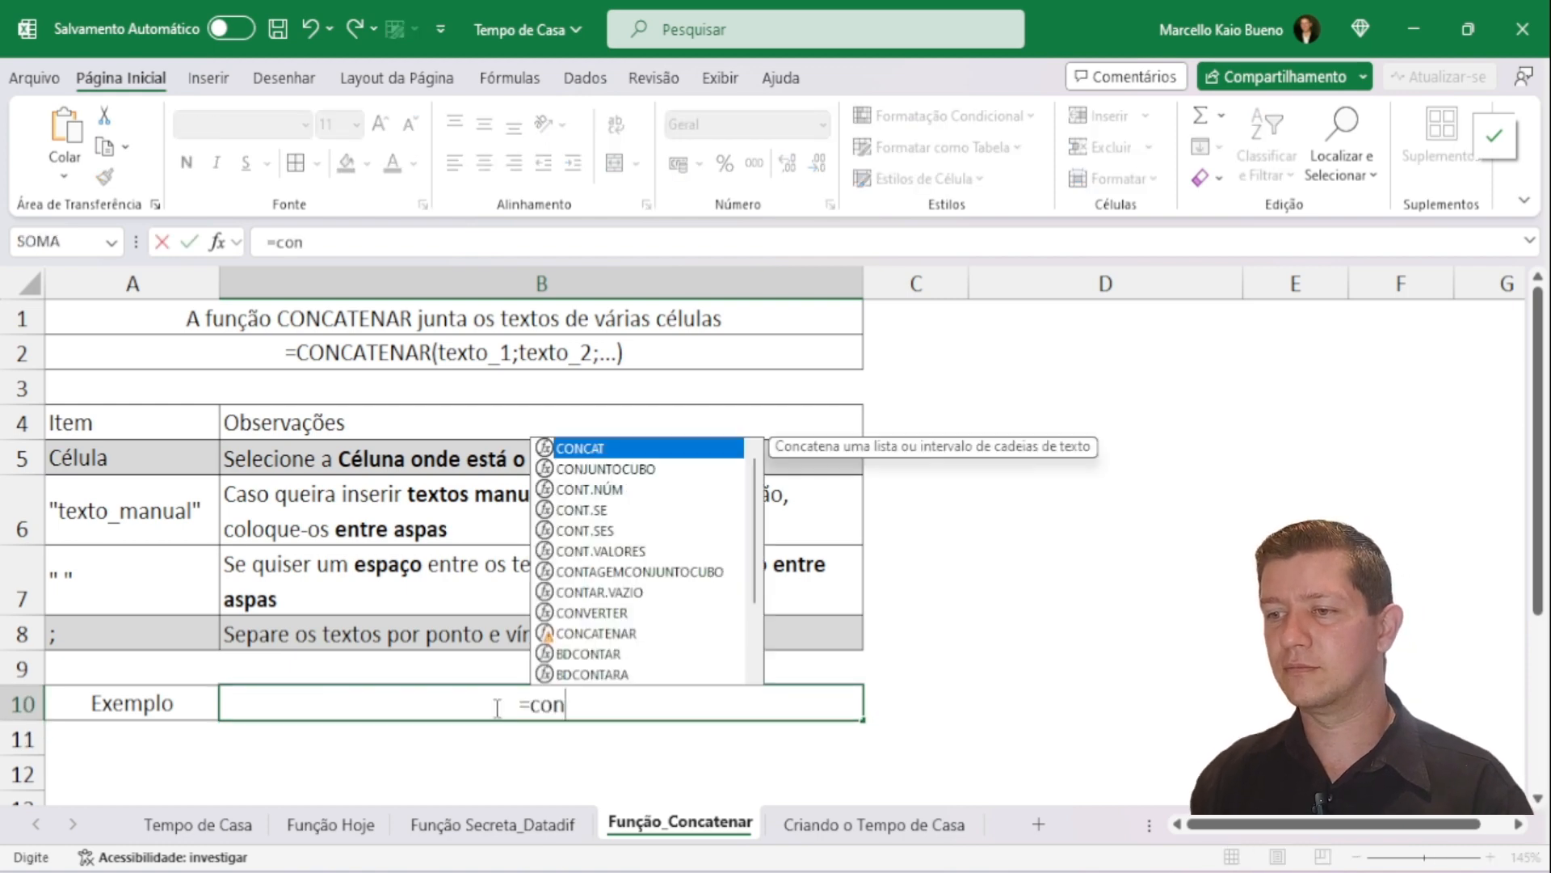
{"action": "type", "text": "catenar("}
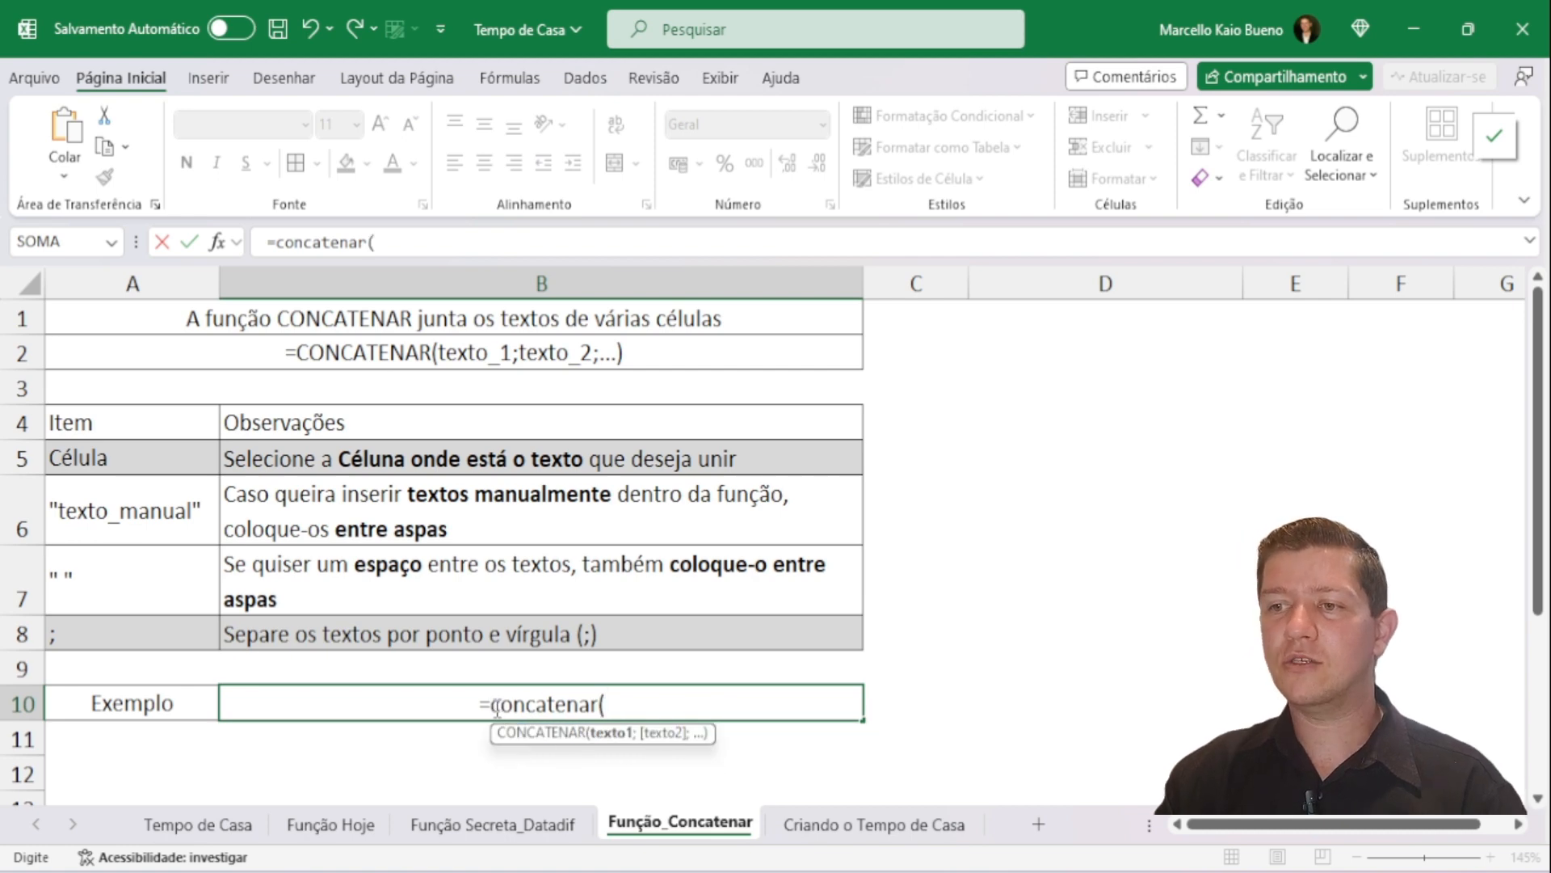
{"action": "left_click", "coordinate": [465, 459]}
{"action": "type", "text": ";"}
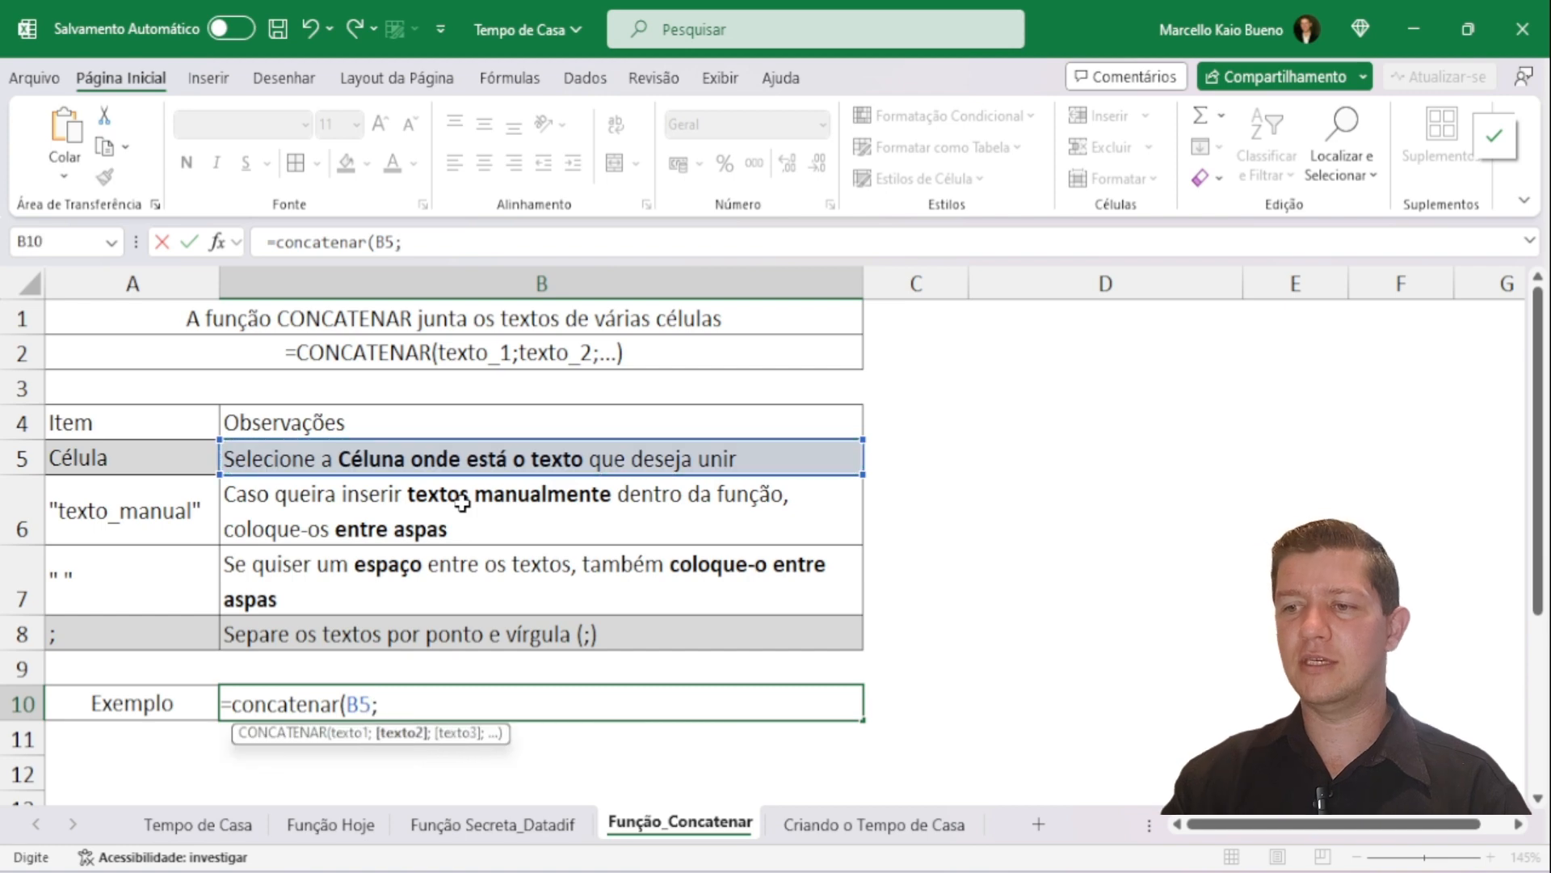
{"action": "left_click", "coordinate": [457, 630]}
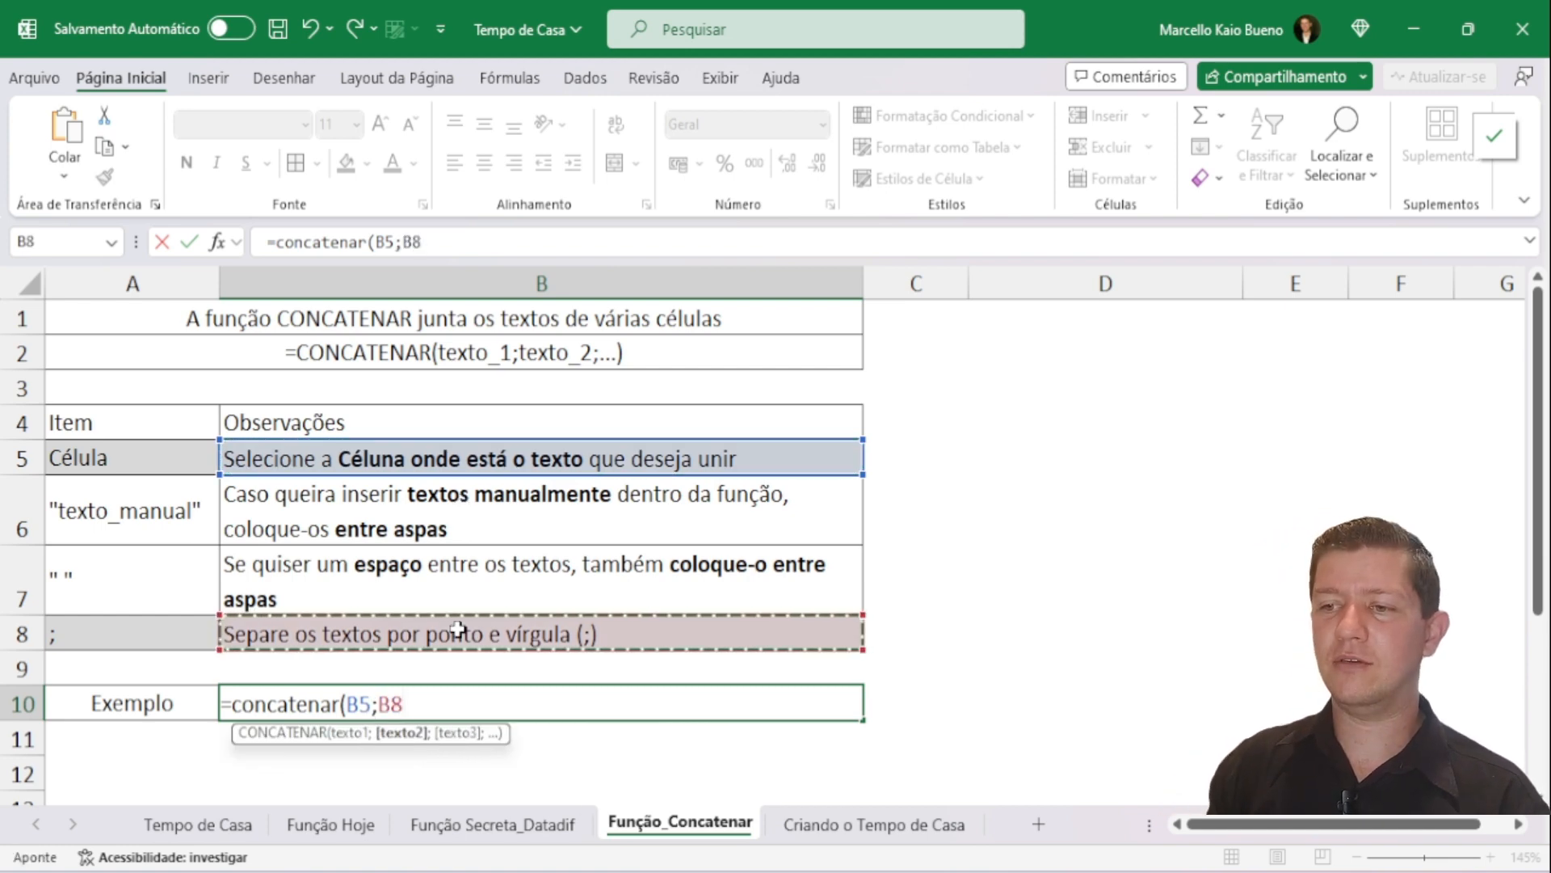
{"action": "type", "text": ")"}
{"action": "key", "text": "Return"}
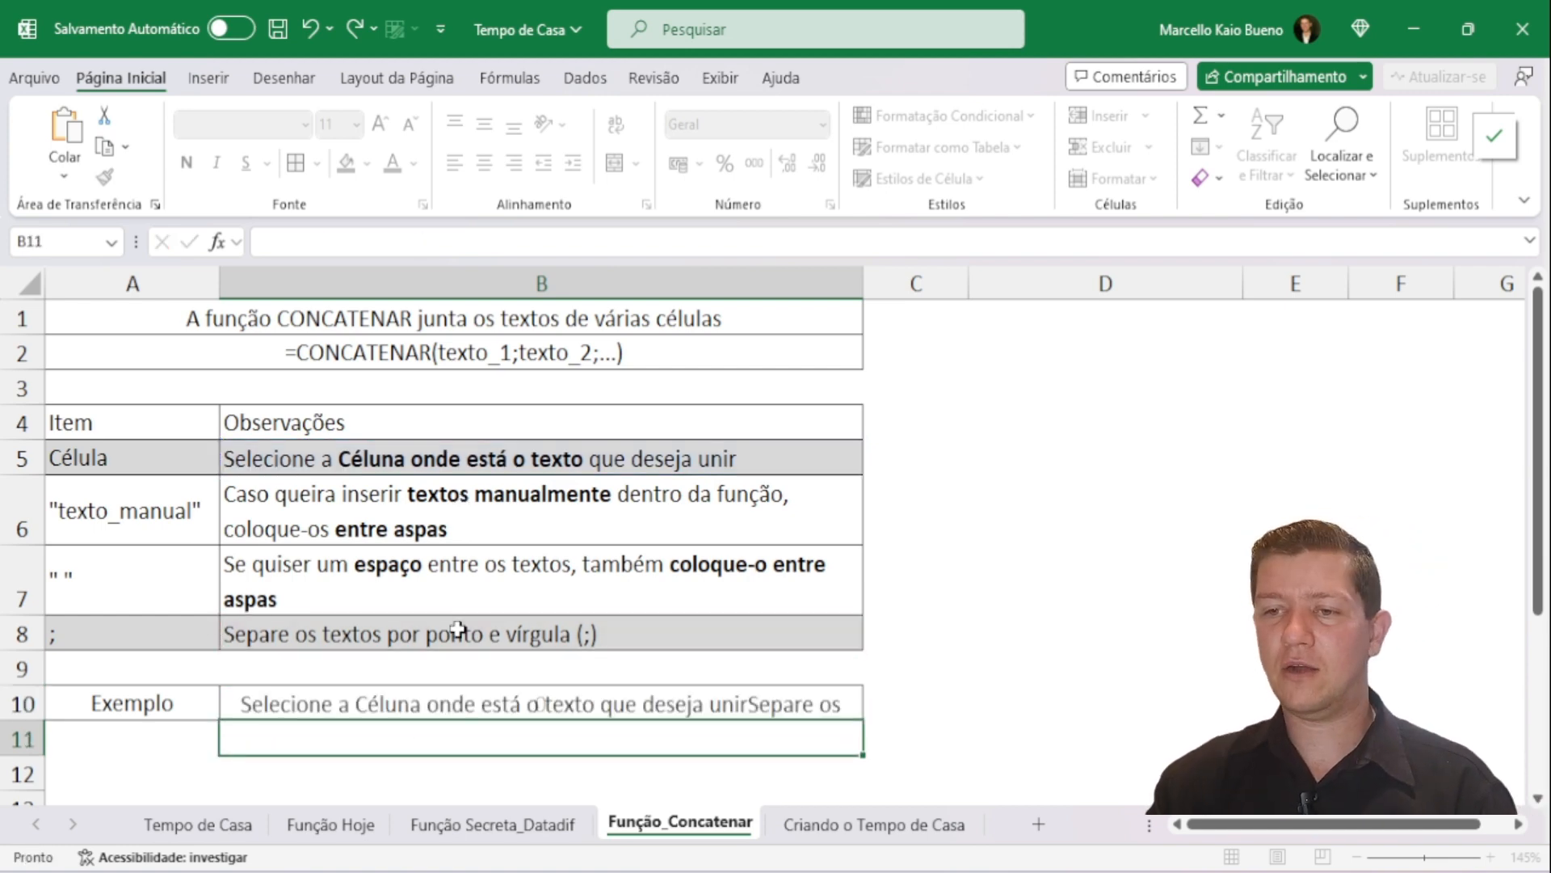
{"action": "key", "text": "Up"}
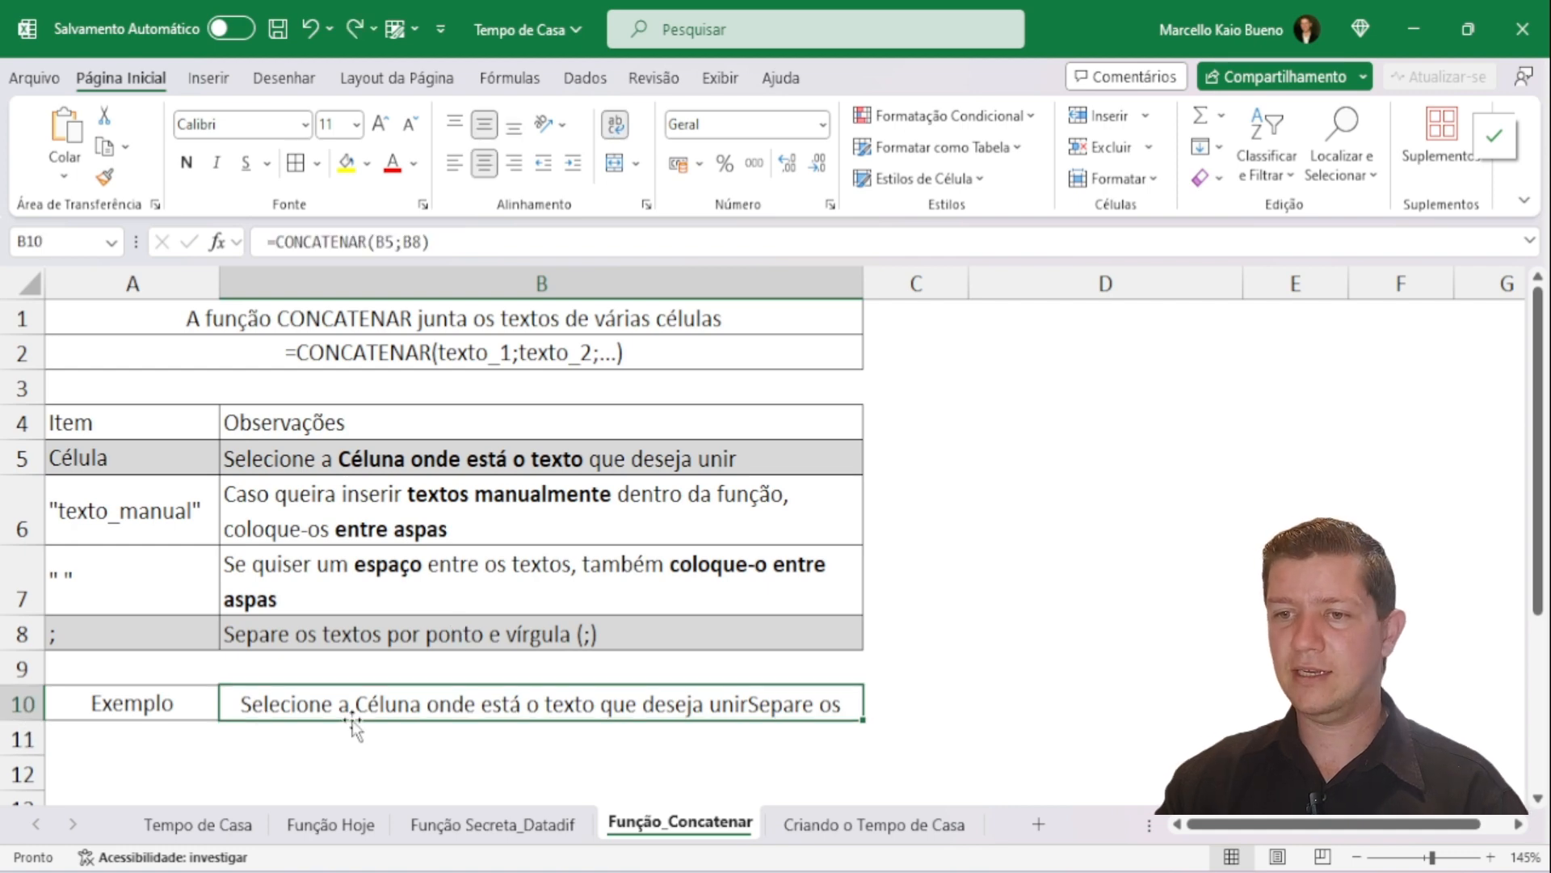
{"action": "double_click", "coordinate": [29, 724]}
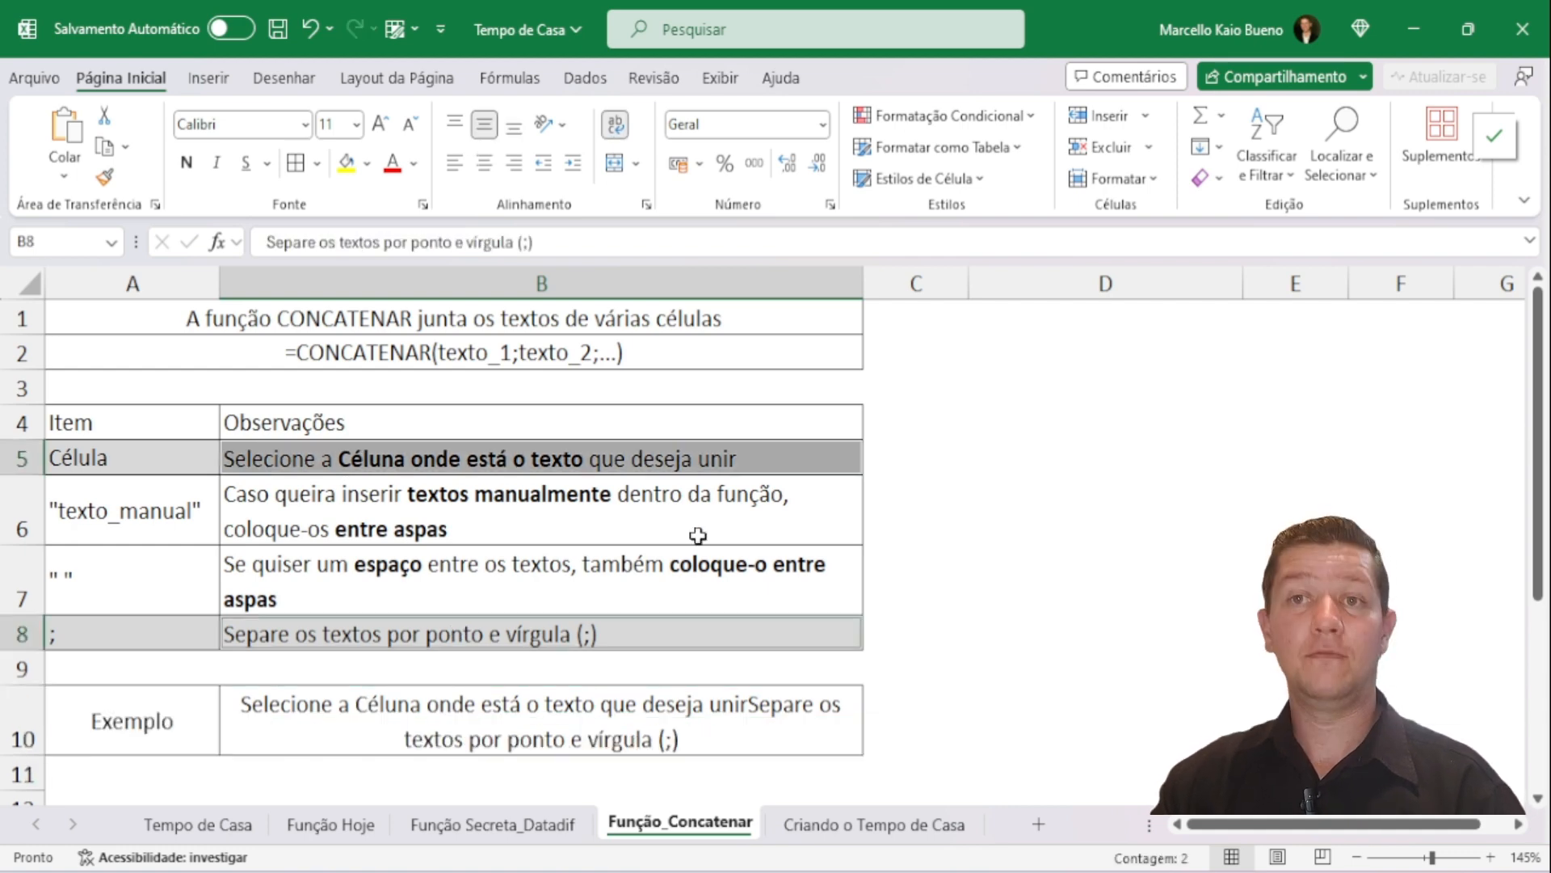
Step: Select the source texts in B5 and B8 together to compare them with the joined text in B10
{"action": "left_click", "coordinate": [661, 673]}
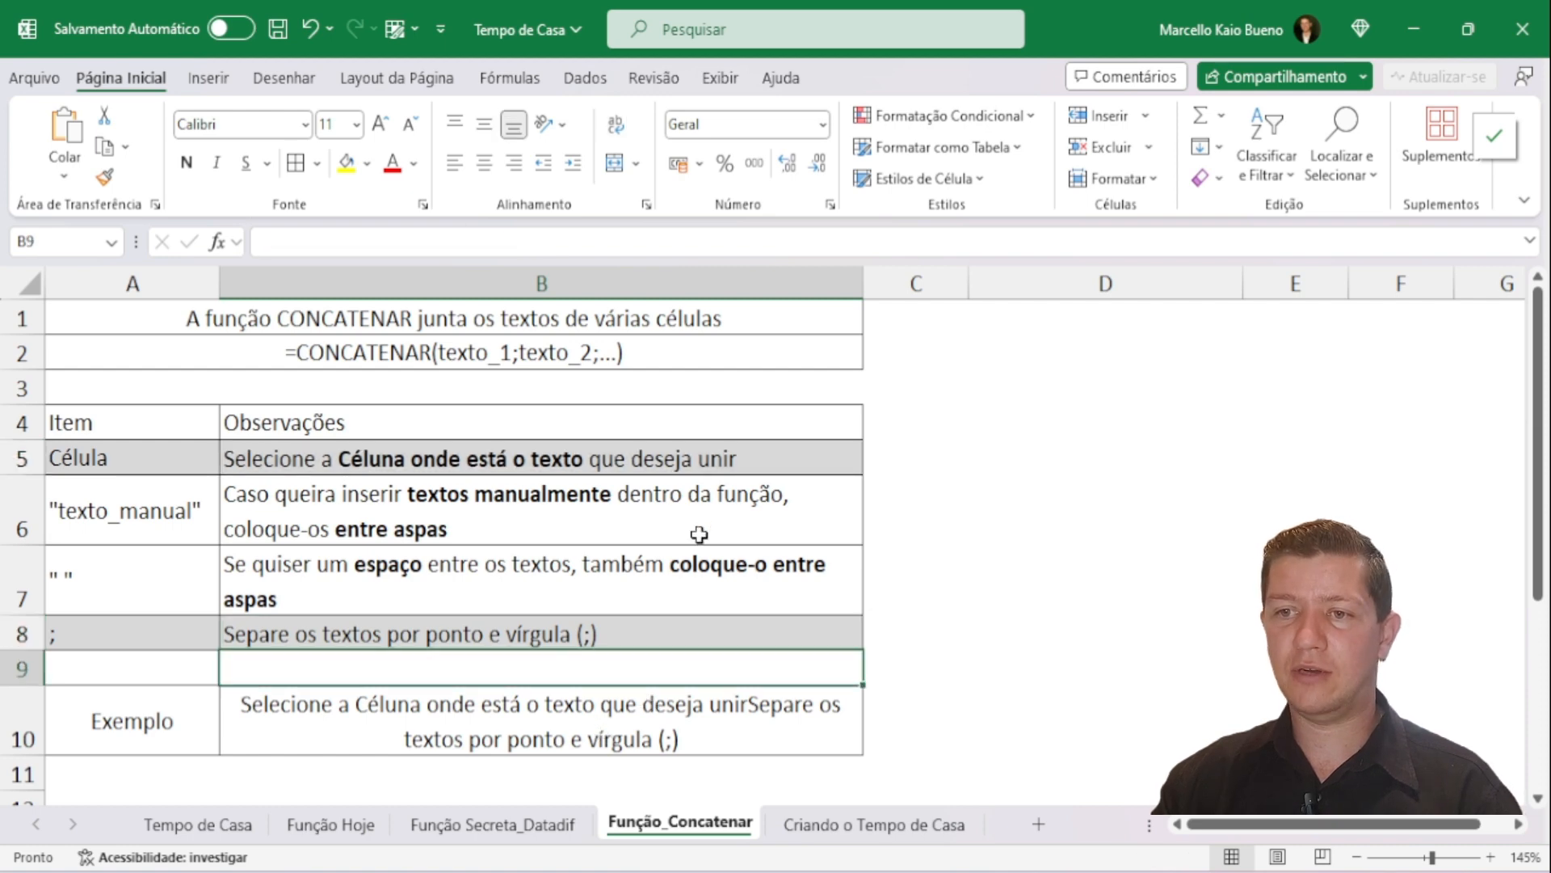
{"action": "left_click", "coordinate": [701, 467]}
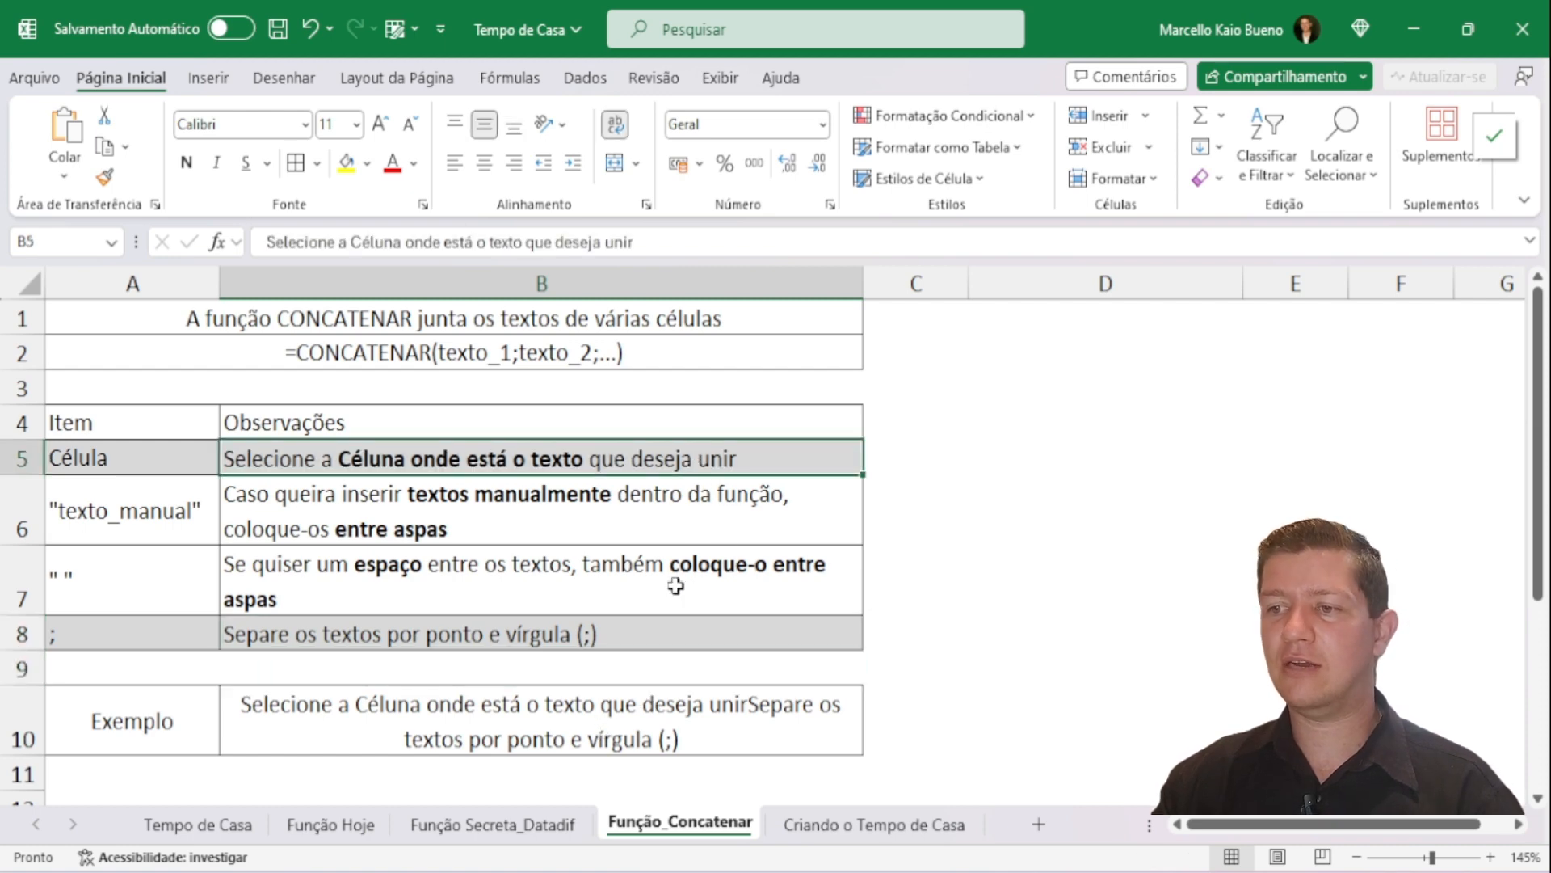
{"action": "left_click", "coordinate": [641, 633], "text": "ctrl"}
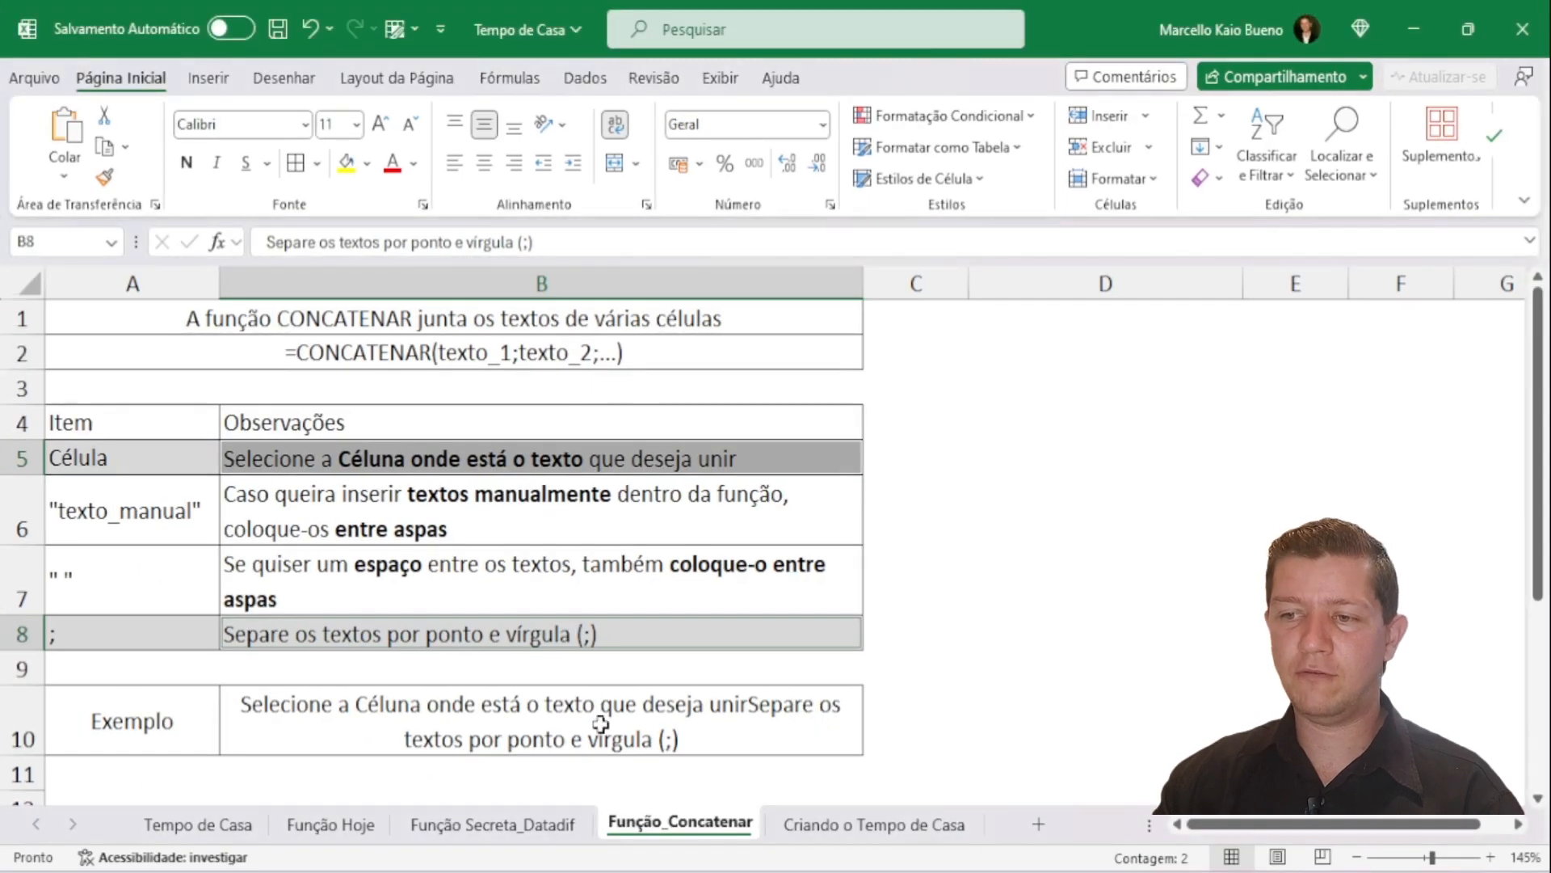
Step: Insert a quoted space between B5 and B8 in the B10 example formula, making it =CONCATENAR(B5;" ";B8)
{"action": "double_click", "coordinate": [599, 724]}
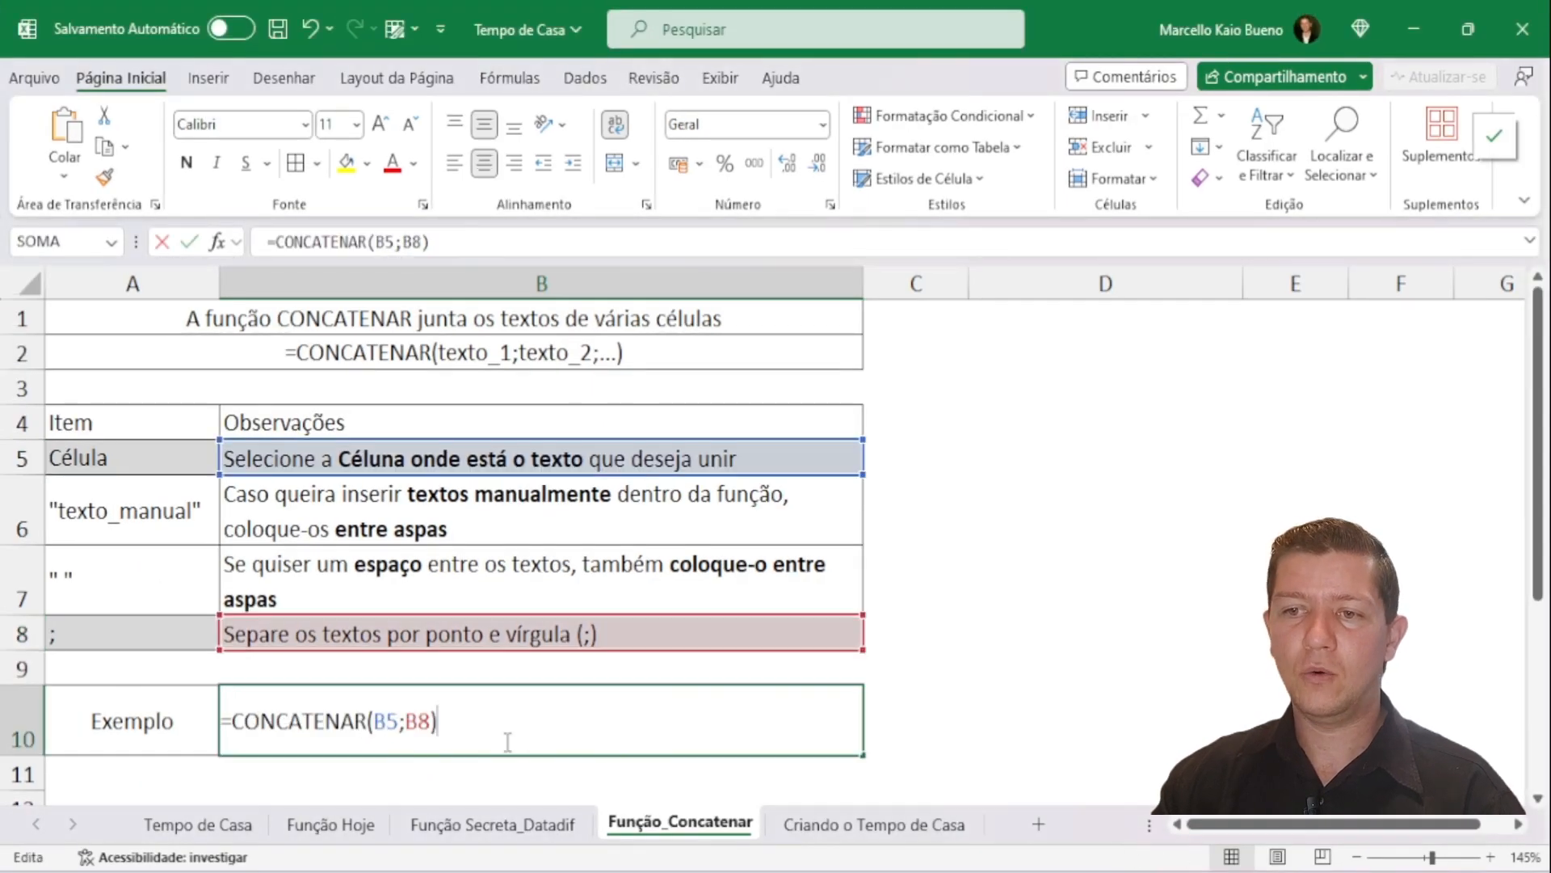
{"action": "left_click", "coordinate": [403, 721]}
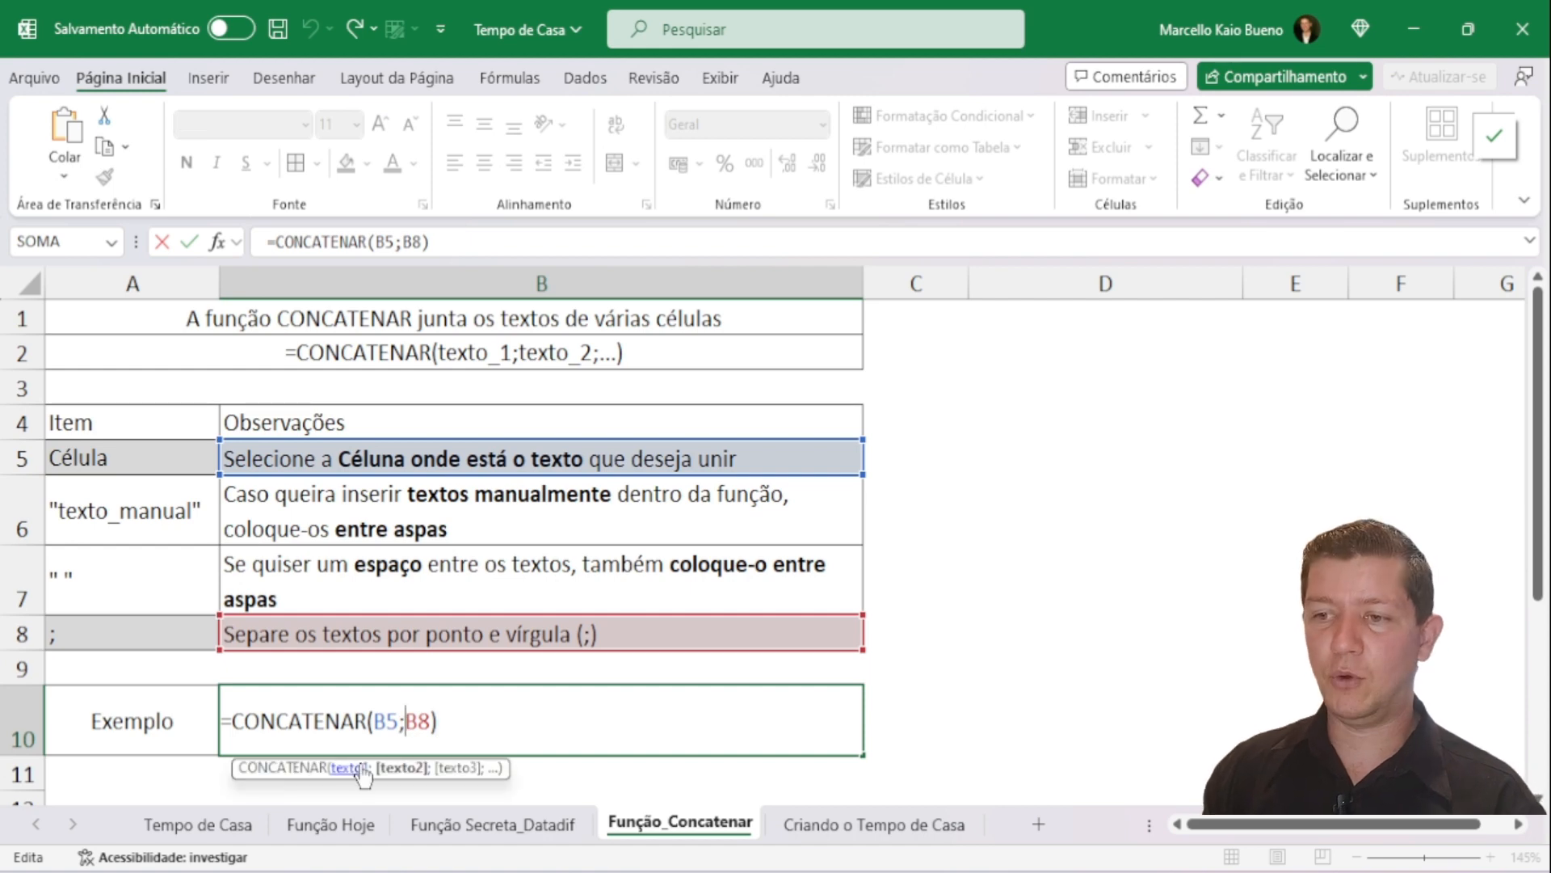
{"action": "type", "text": ";"}
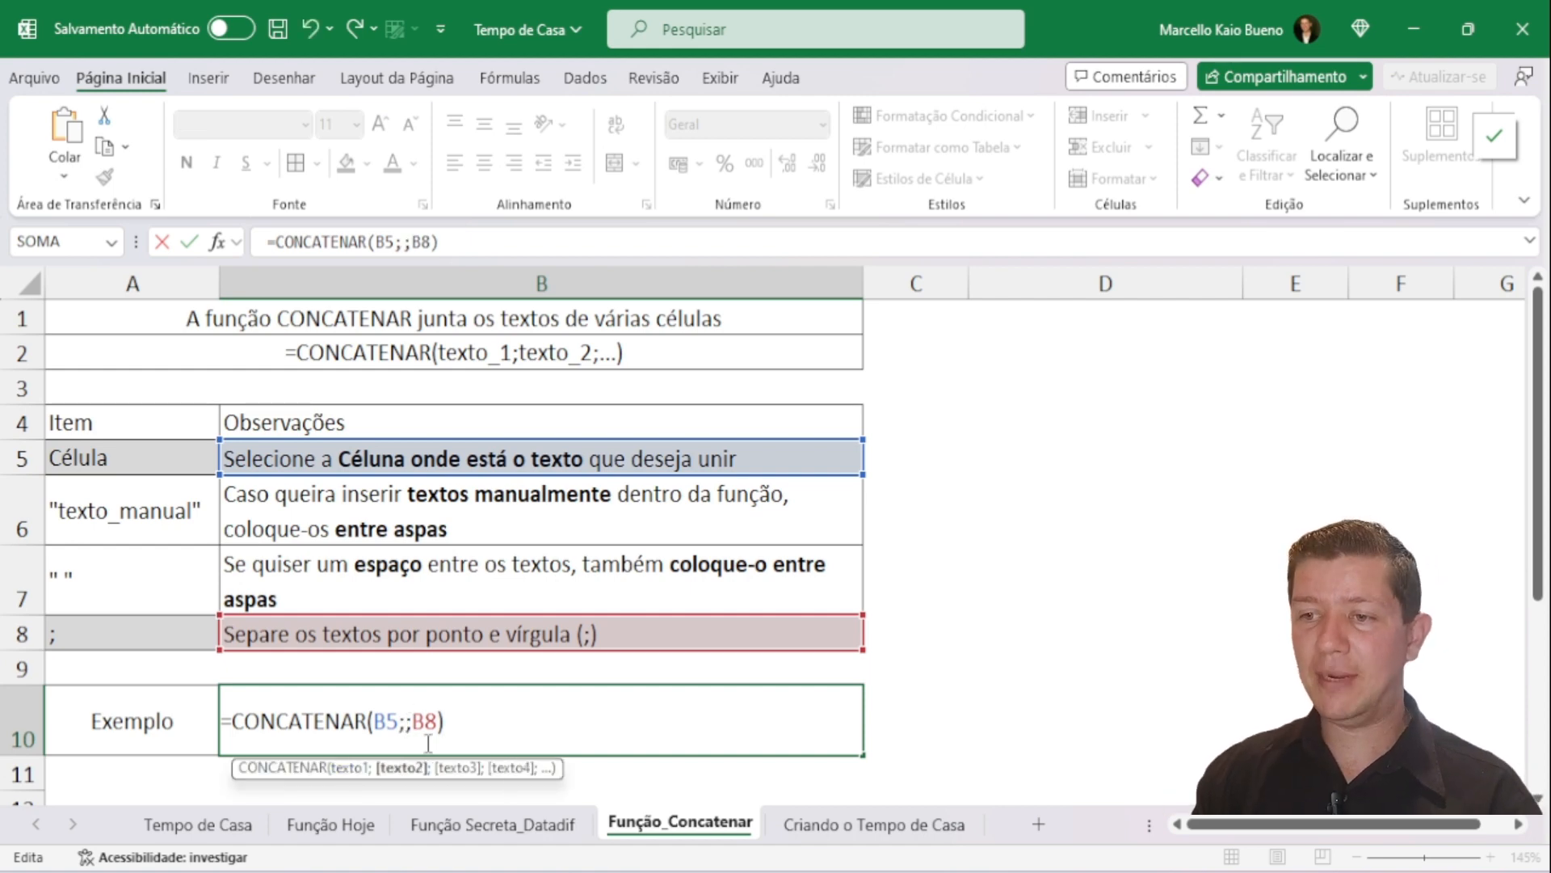
{"action": "type", "text": "\""}
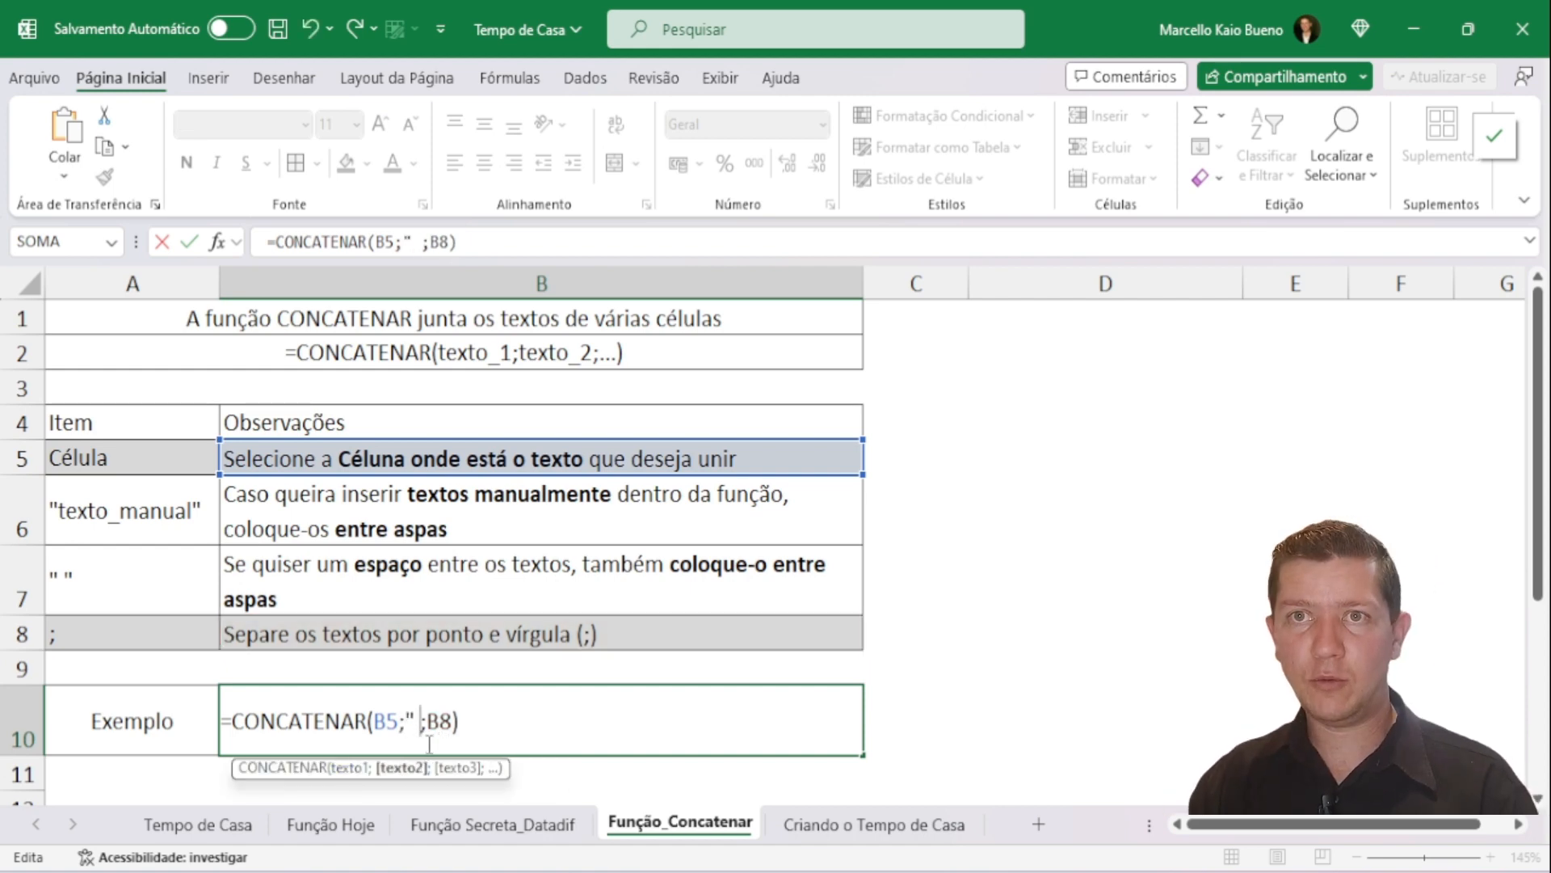
{"action": "key", "text": "BackSpace"}
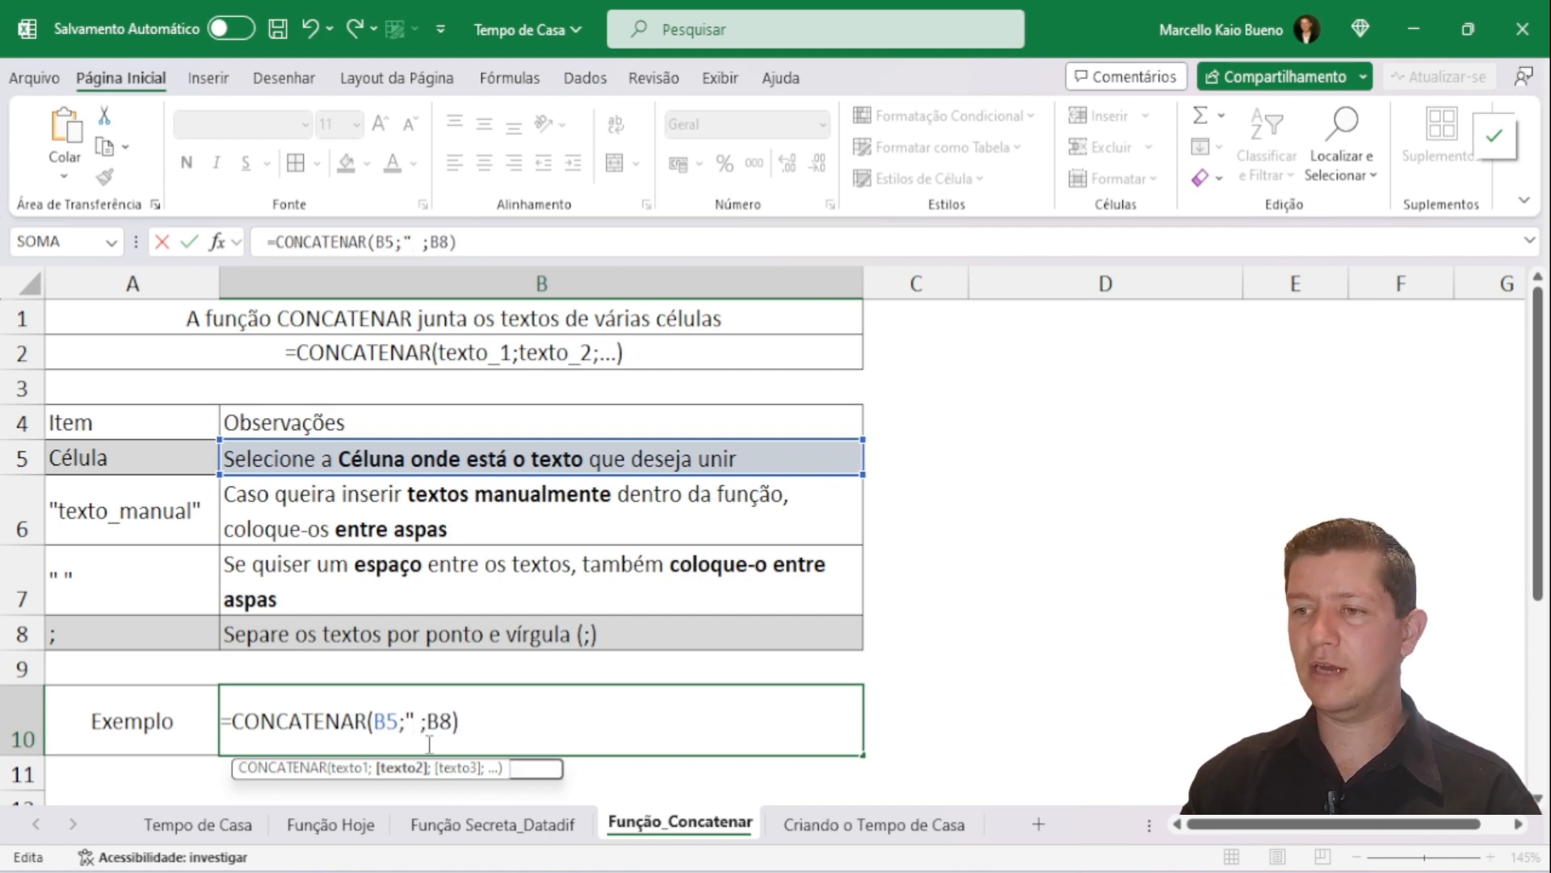
{"action": "type", "text": "\""}
{"action": "key", "text": "Return"}
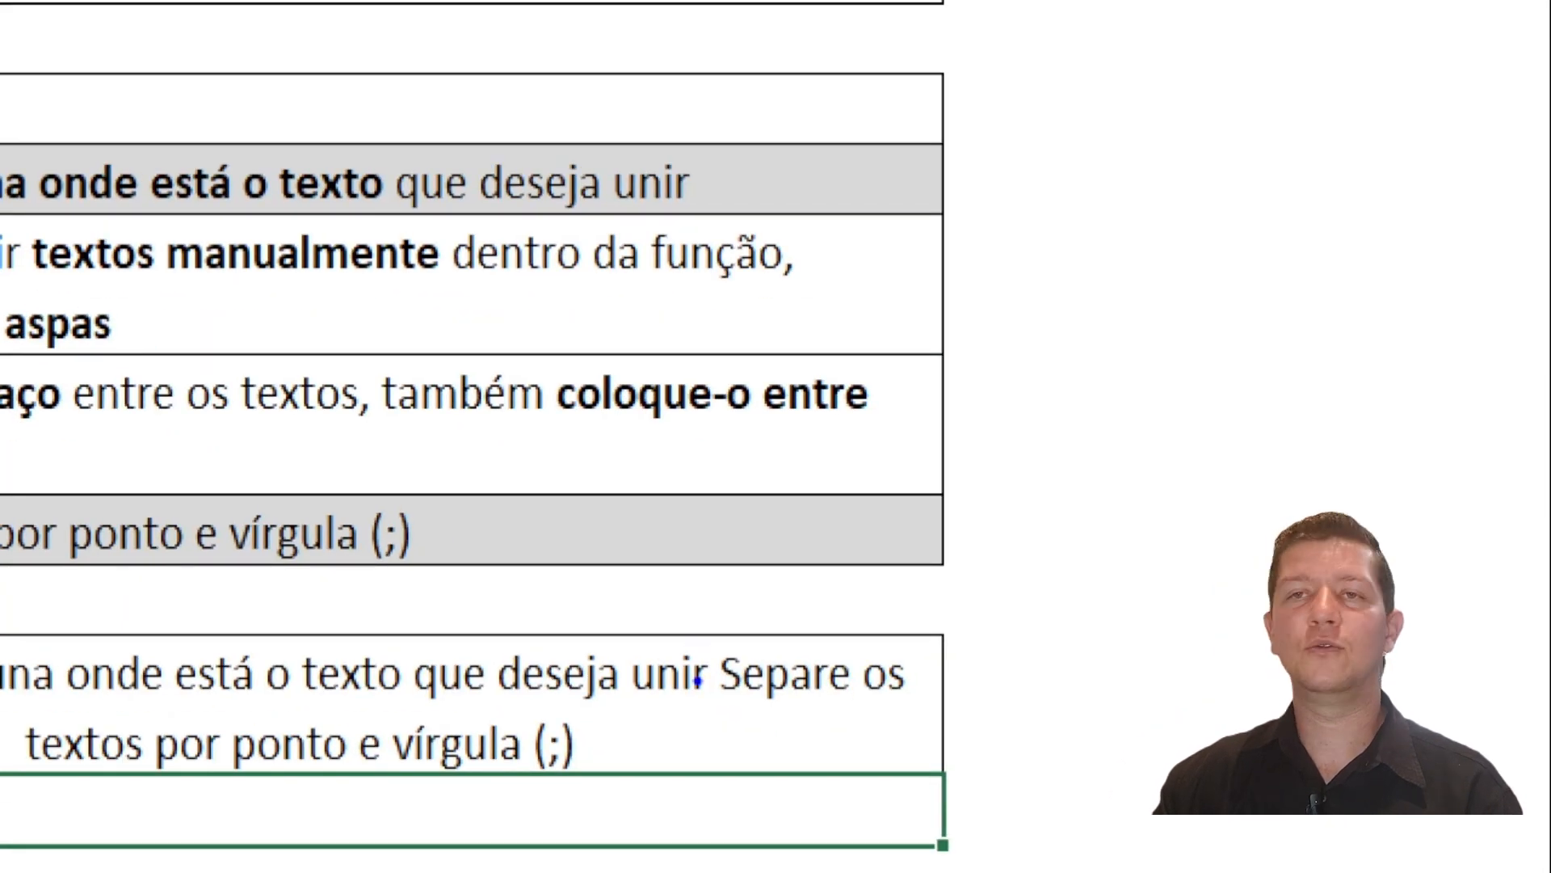
{"action": "mouse_move", "coordinate": [737, 627]}
{"action": "left_mouse_down"}
{"action": "mouse_move", "coordinate": [701, 639]}
{"action": "mouse_move", "coordinate": [742, 625]}
{"action": "left_mouse_up"}
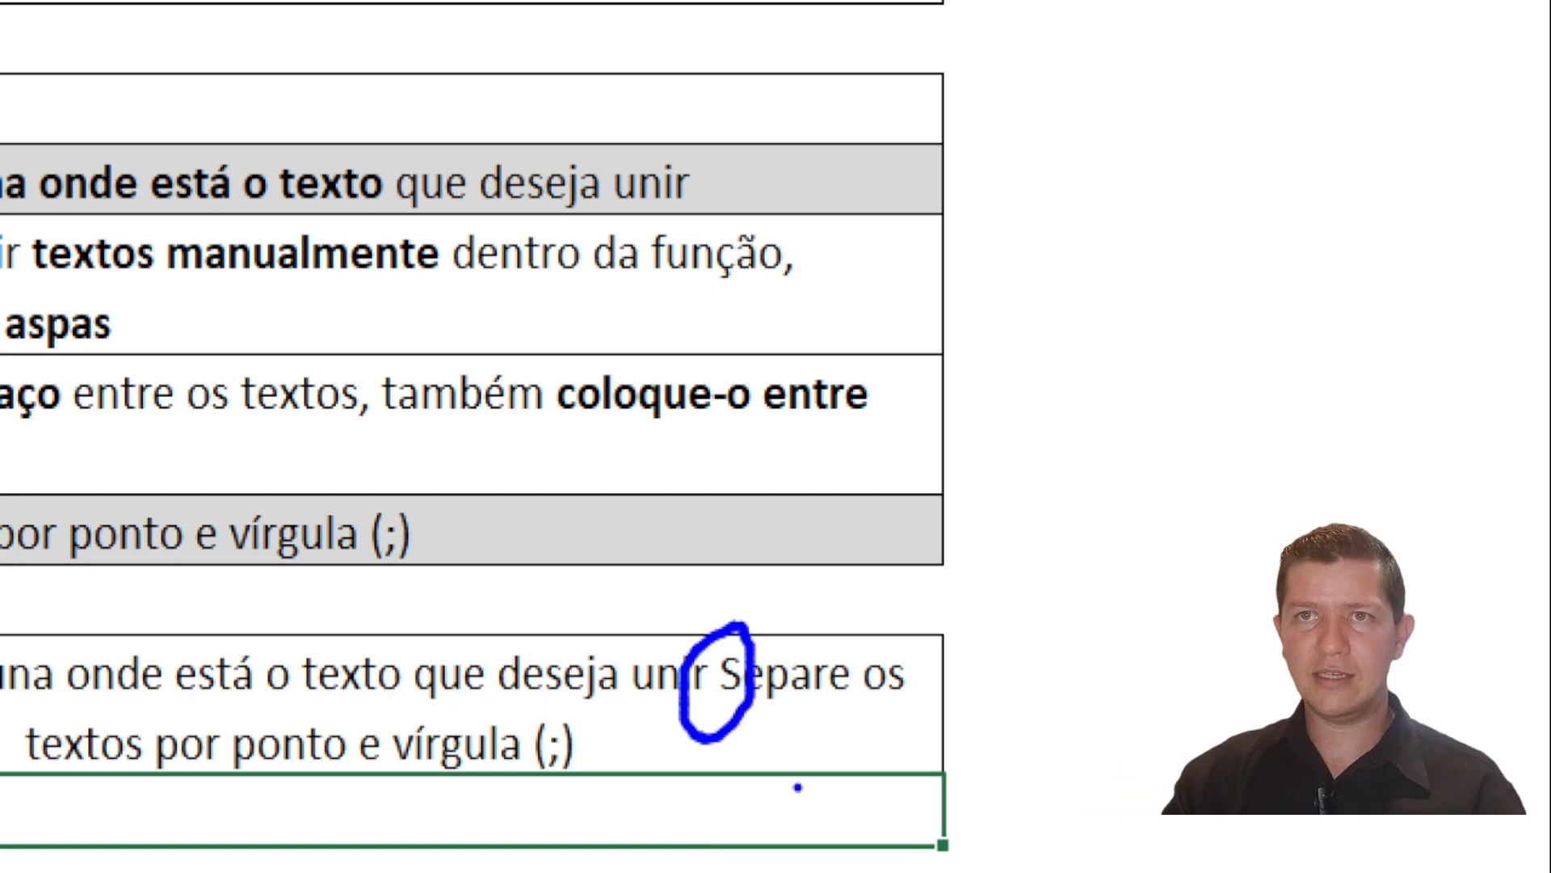
{"action": "key", "text": "Escape"}
Step: Extend the B10 formula with a leading text and a comma separator: =CONCATENAR("Exemplo: ";B5;", ";B8)
{"action": "left_click", "coordinate": [488, 723]}
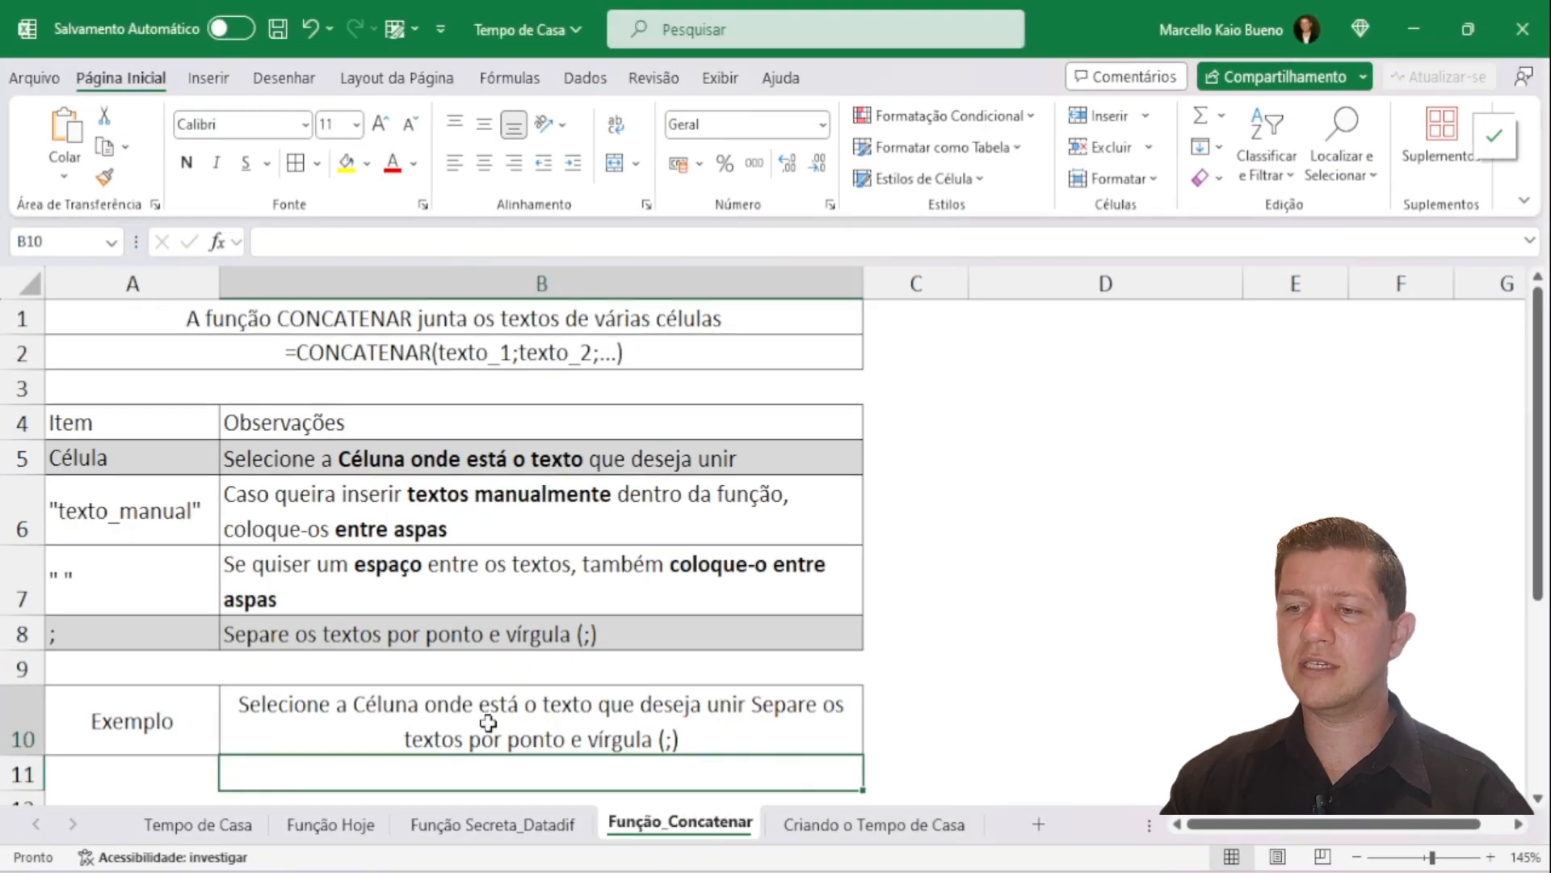
{"action": "double_click", "coordinate": [458, 725]}
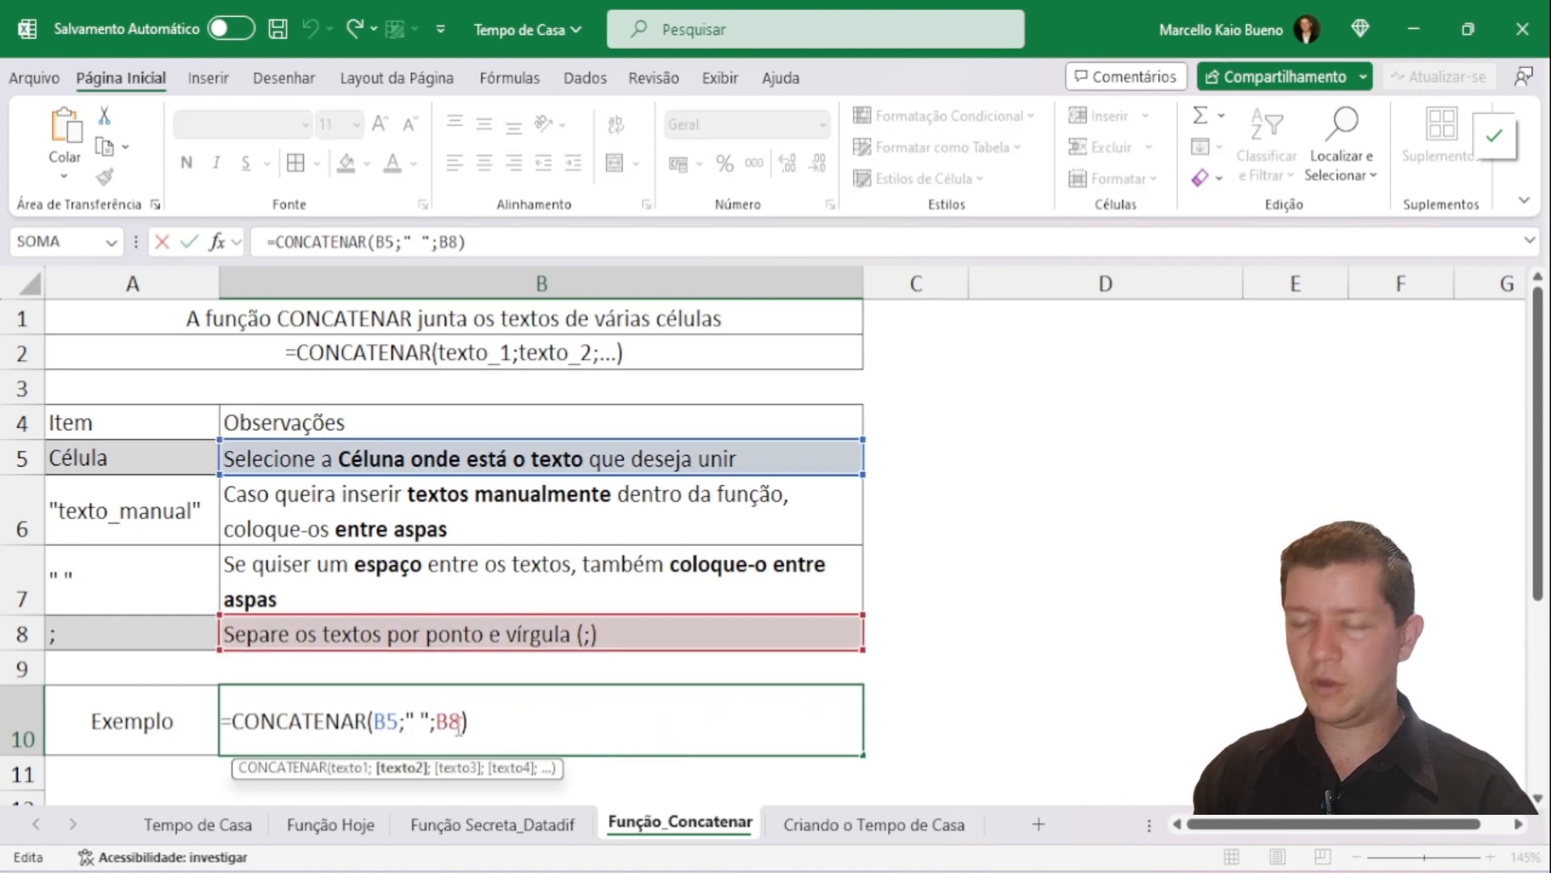
{"action": "type", "text": ","}
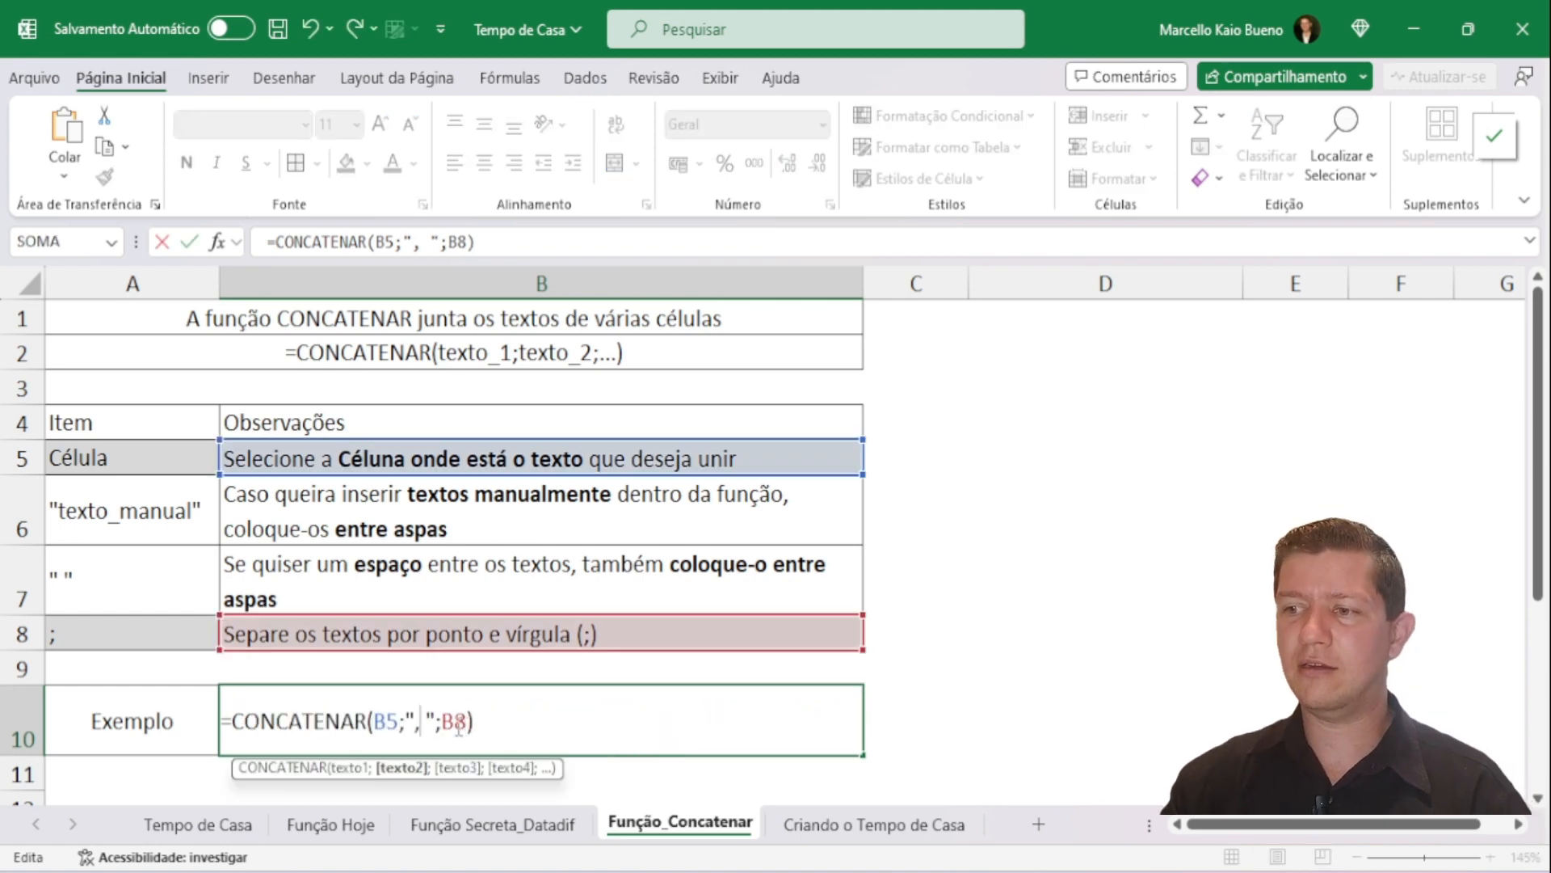
{"action": "key", "text": "Return"}
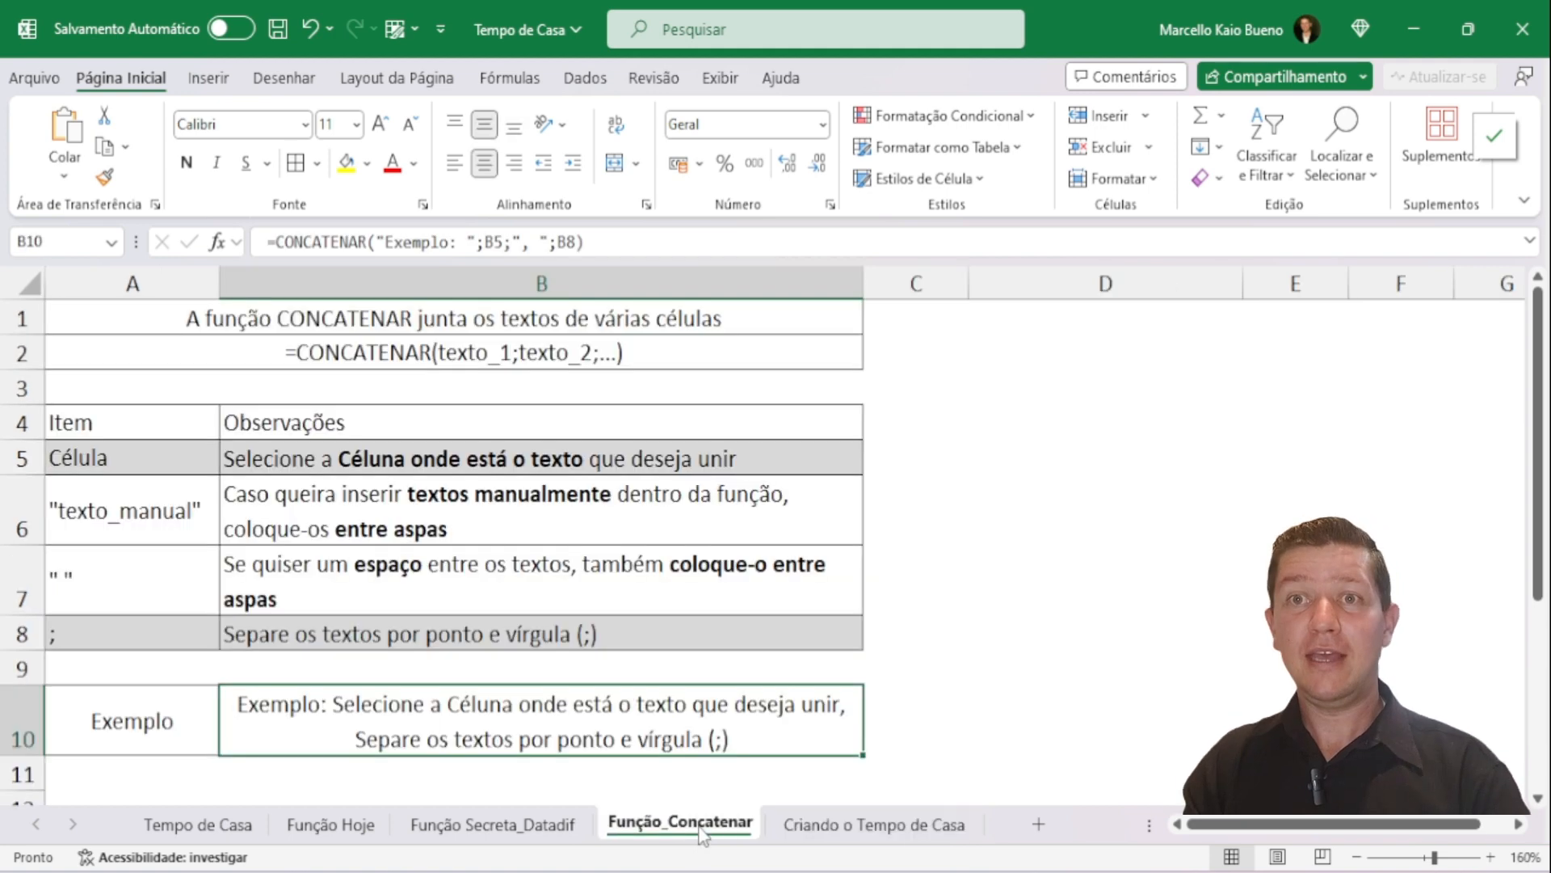
Step: On the Criando o Tempo de Casa sheet, enter =datadif(B2;hoje();"Y") in the Anos cell C2
{"action": "left_click", "coordinate": [874, 824]}
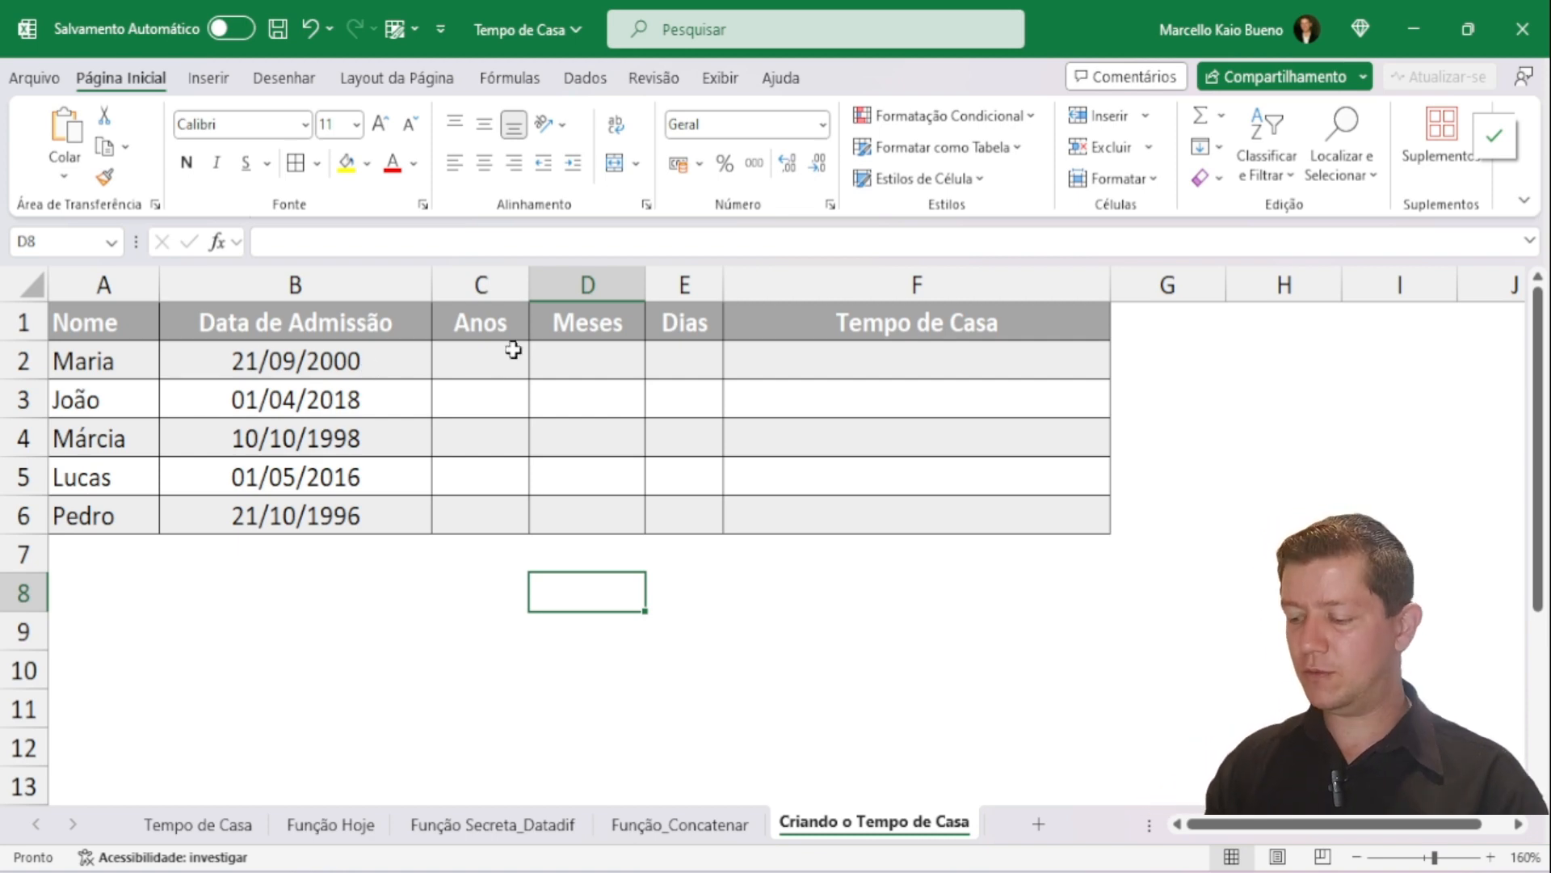
{"action": "left_click", "coordinate": [506, 358]}
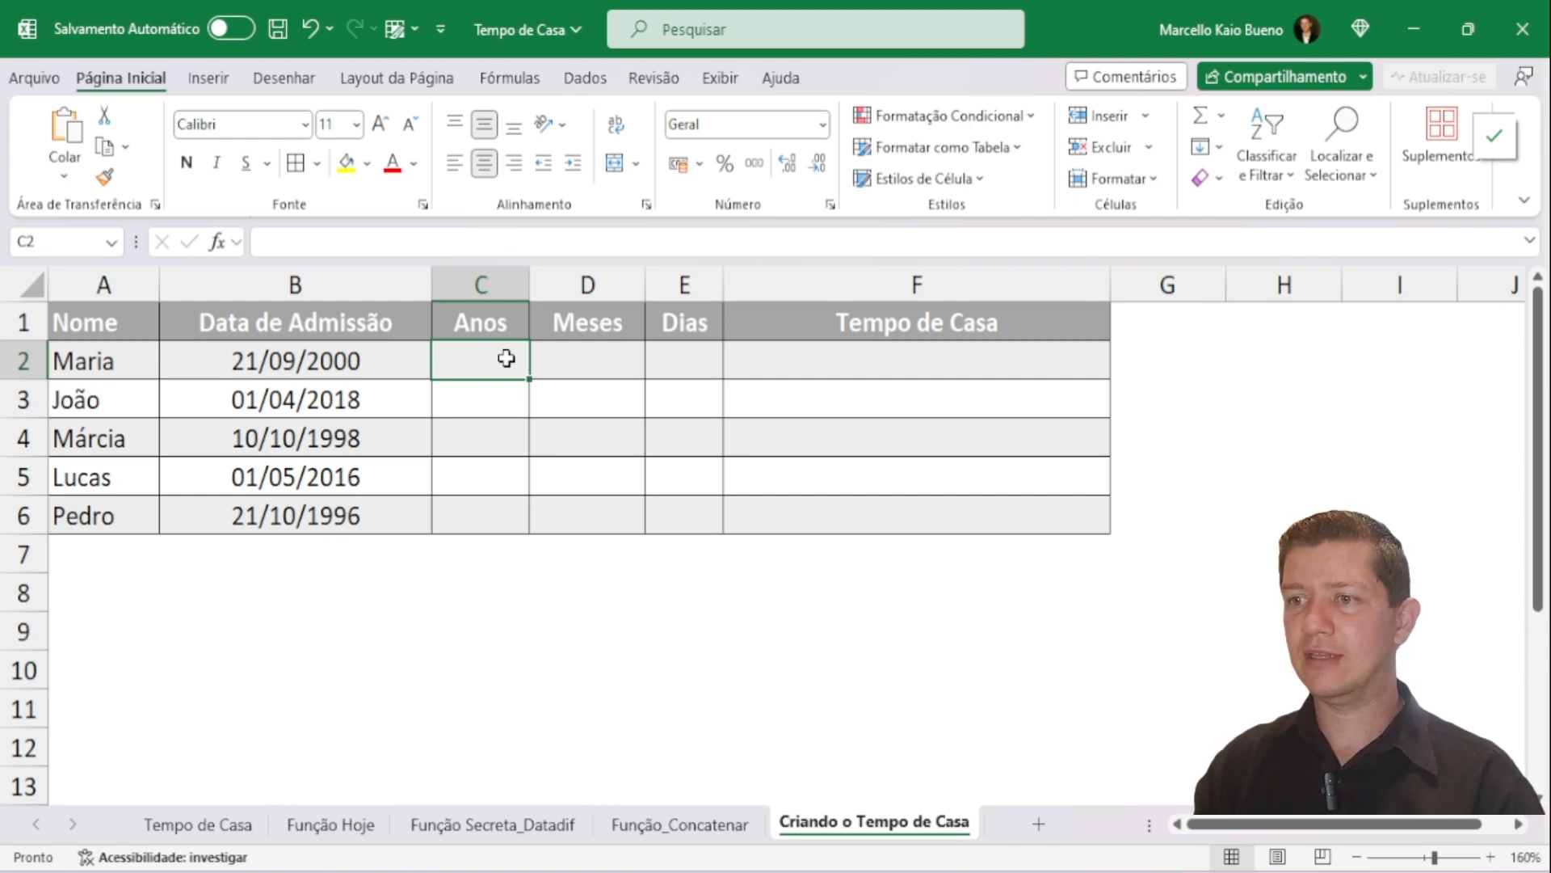
{"action": "type", "text": "=datadif("}
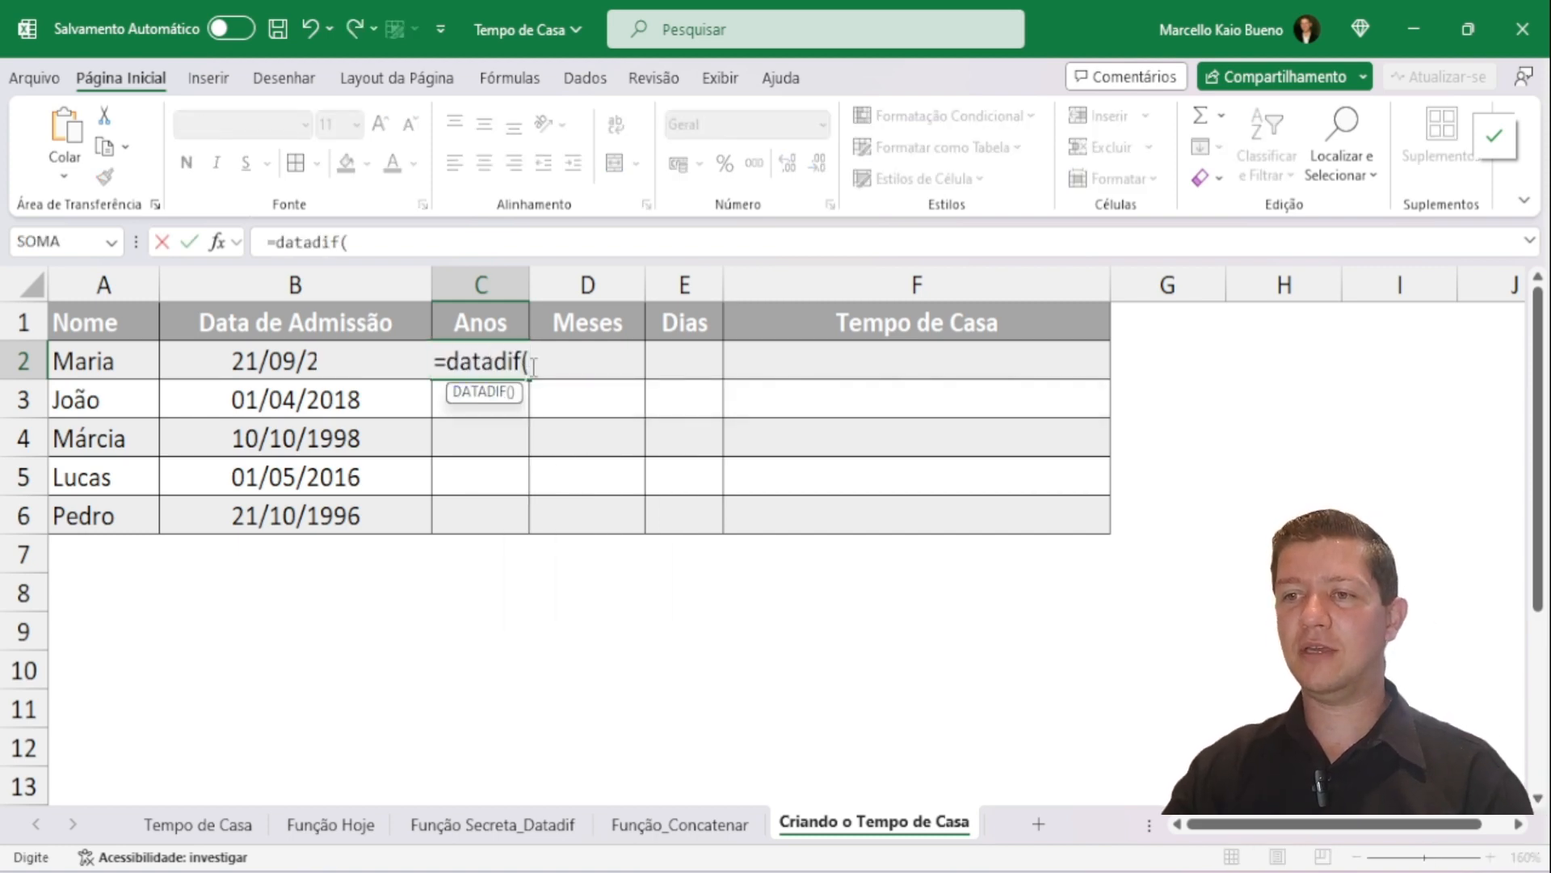
{"action": "left_click", "coordinate": [275, 356]}
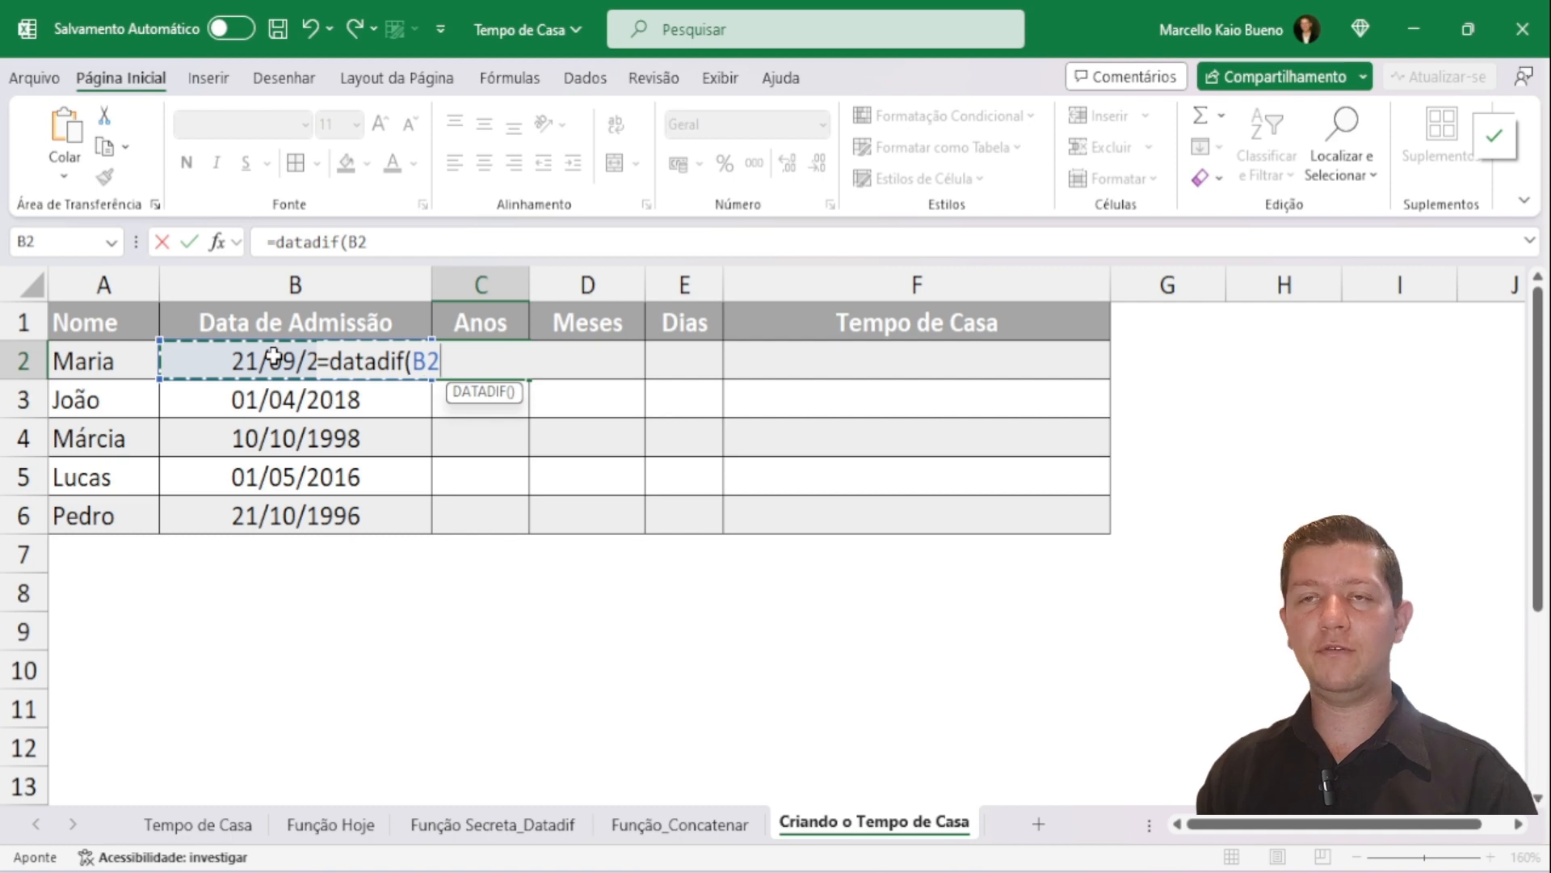
{"action": "type", "text": ";"}
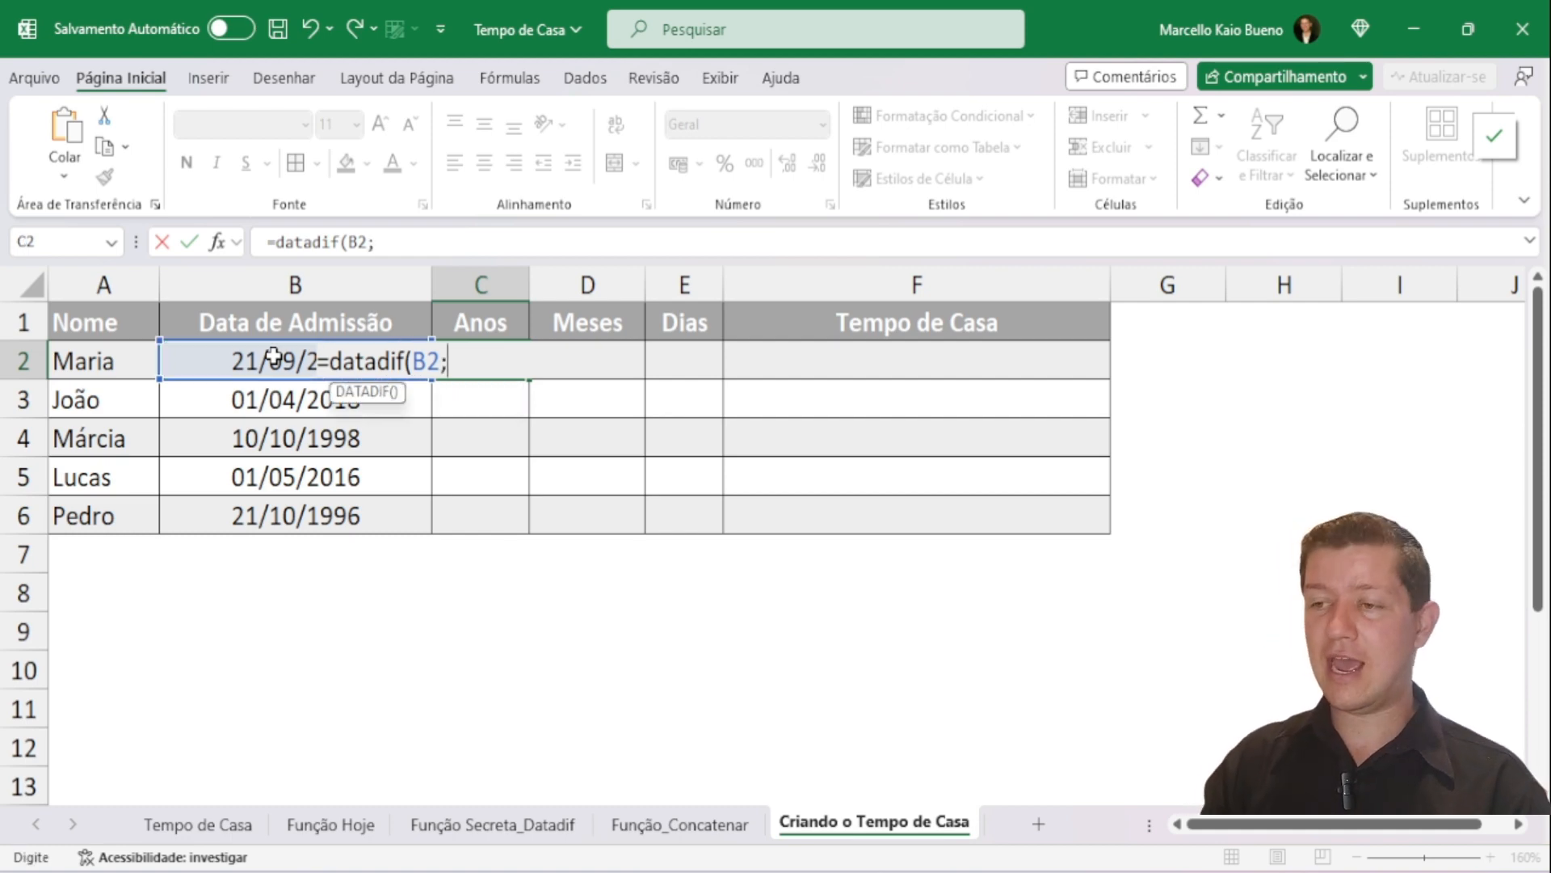
{"action": "type", "text": "h"}
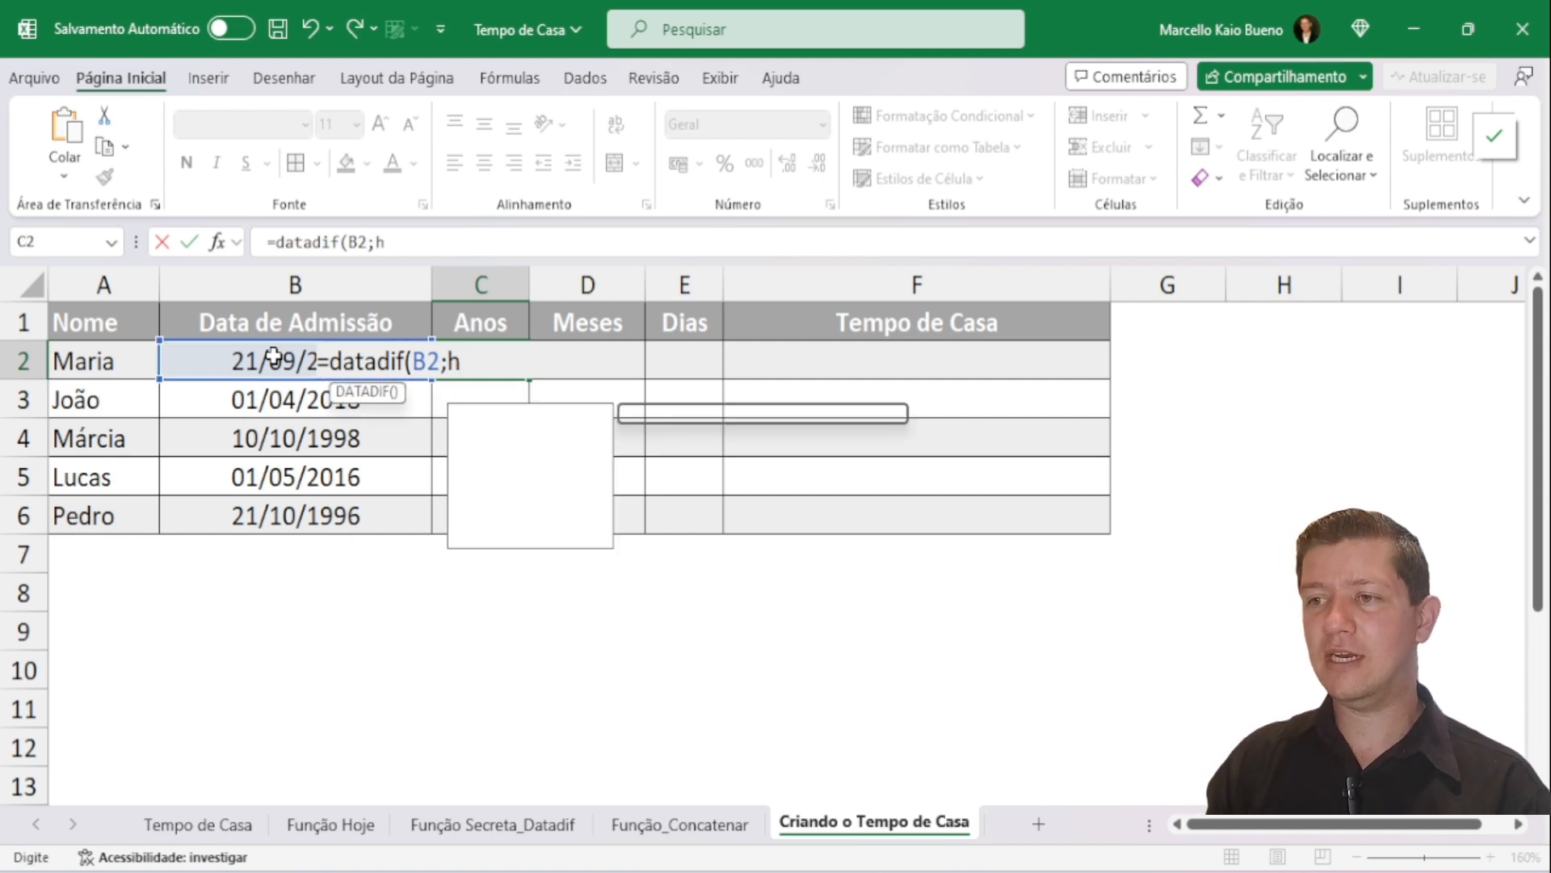
{"action": "type", "text": "oje("}
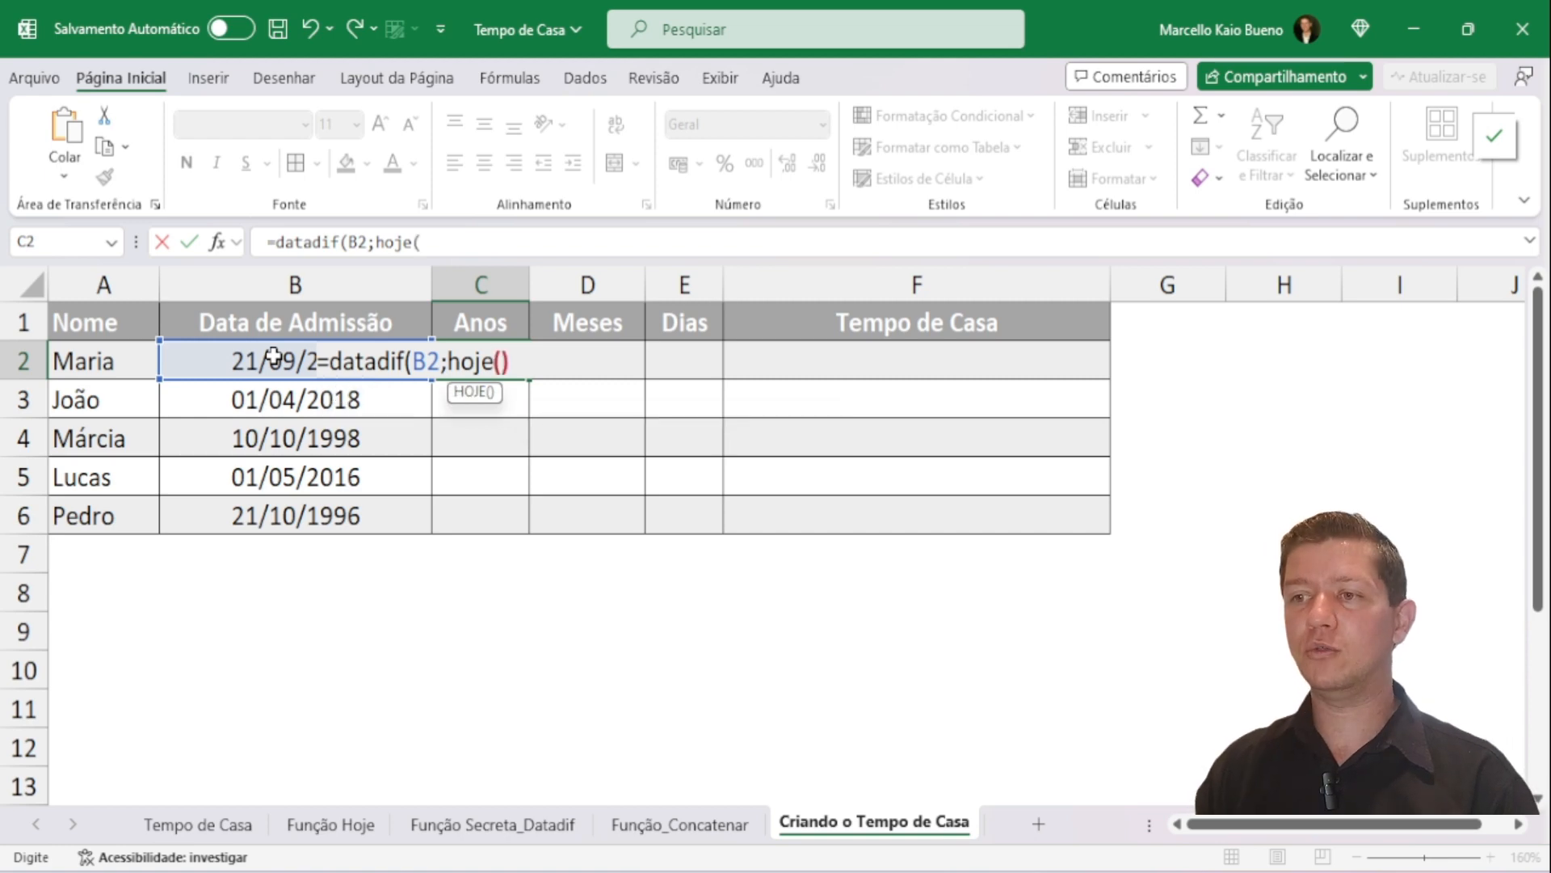
{"action": "type", "text": ");"}
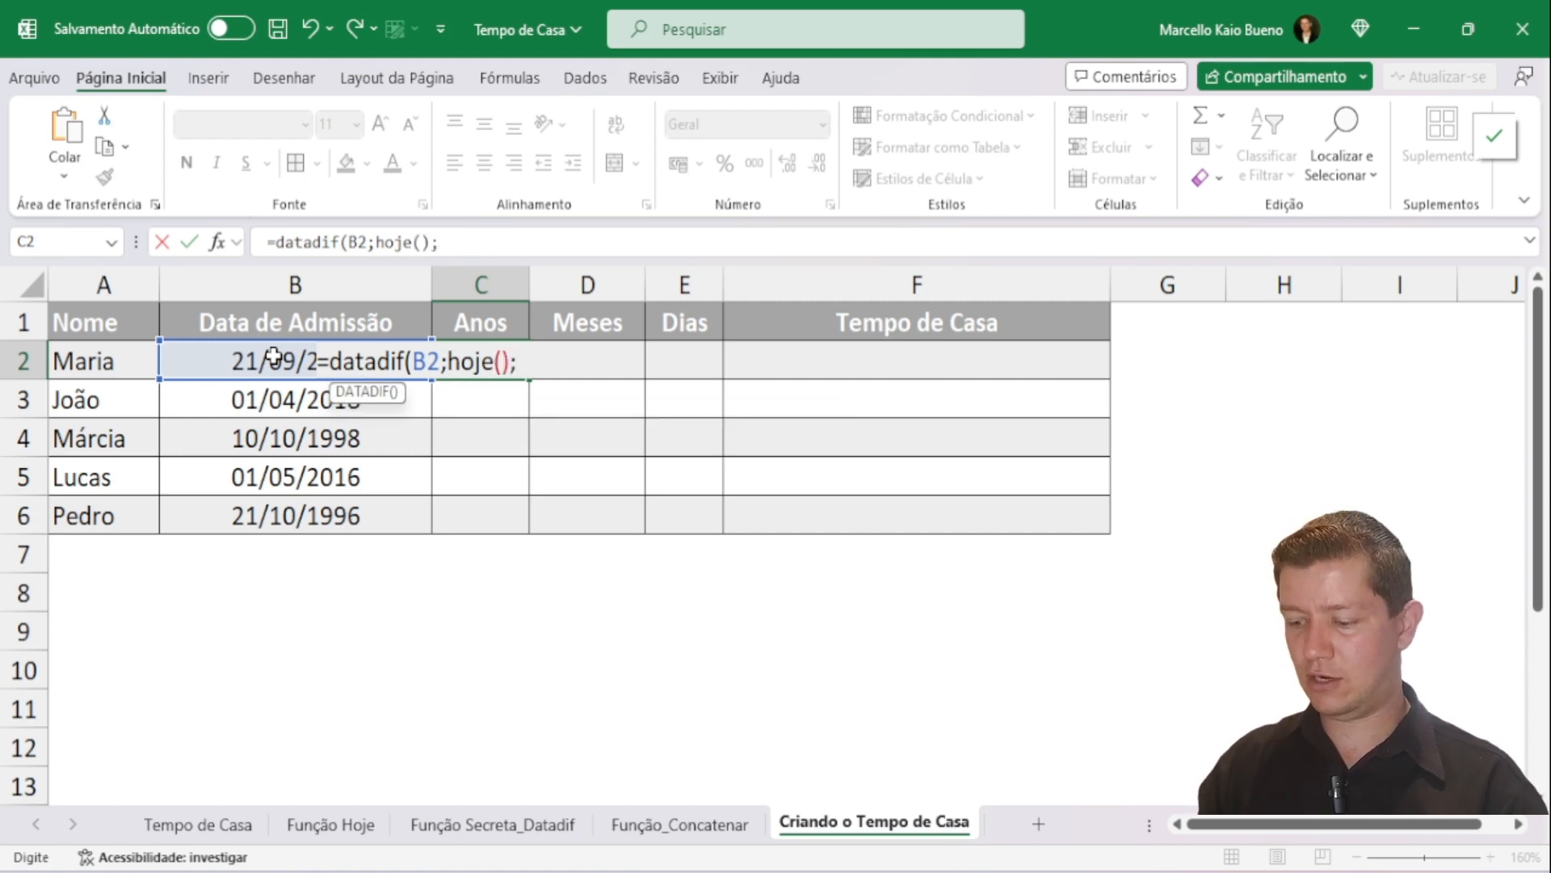
{"action": "type", "text": "\""}
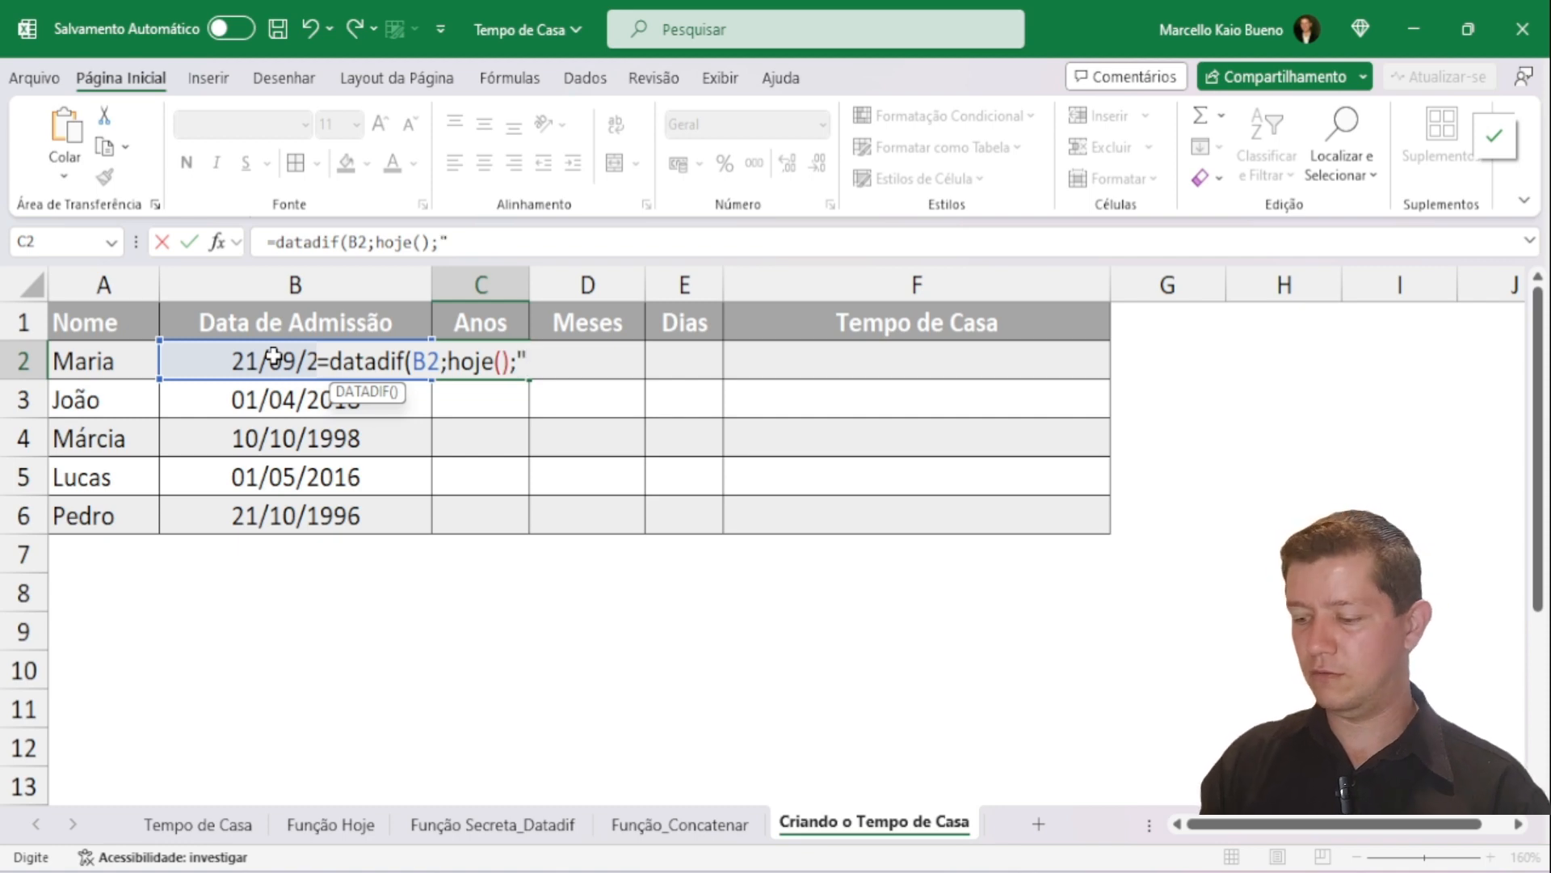
{"action": "type", "text": "Y\")"}
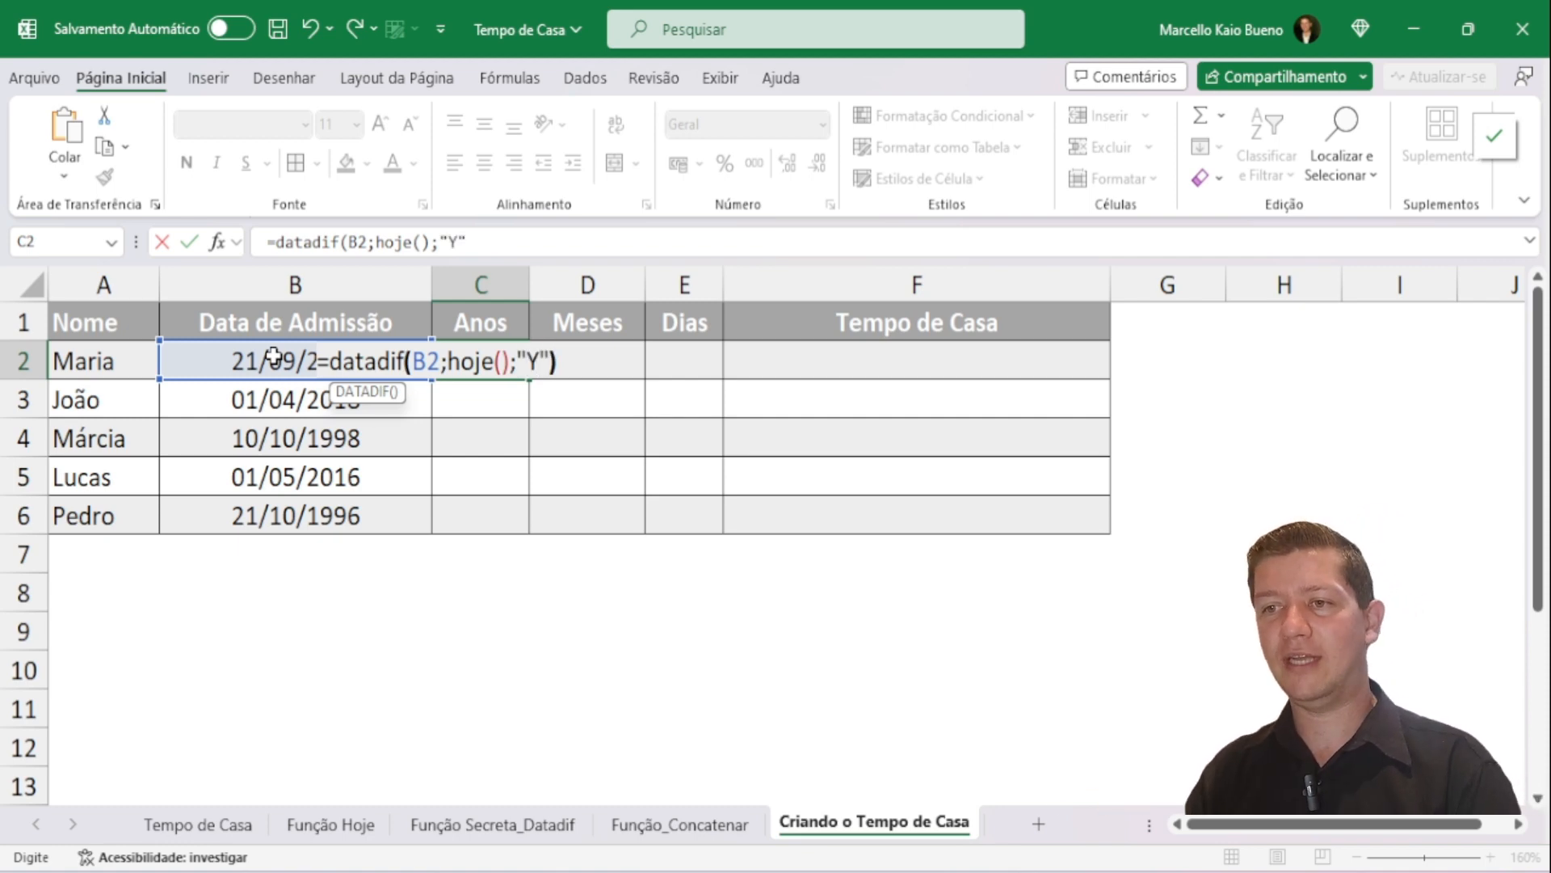
{"action": "key", "text": "Return"}
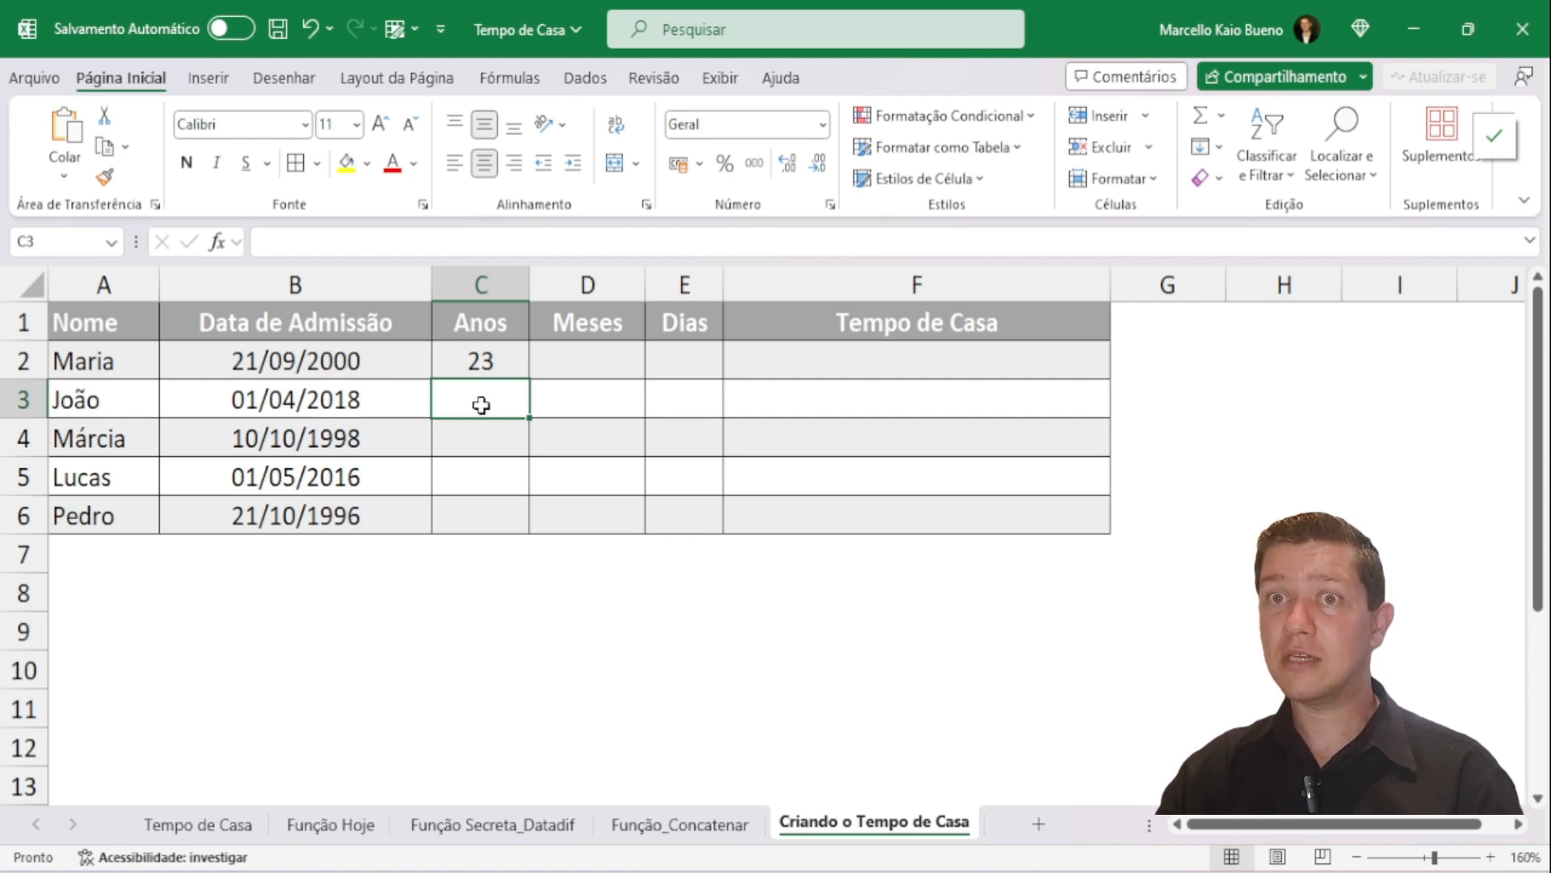
Step: Copy the C2 formula text into the Meses cell D2 and change its unit code to "YM"
{"action": "left_click", "coordinate": [490, 364]}
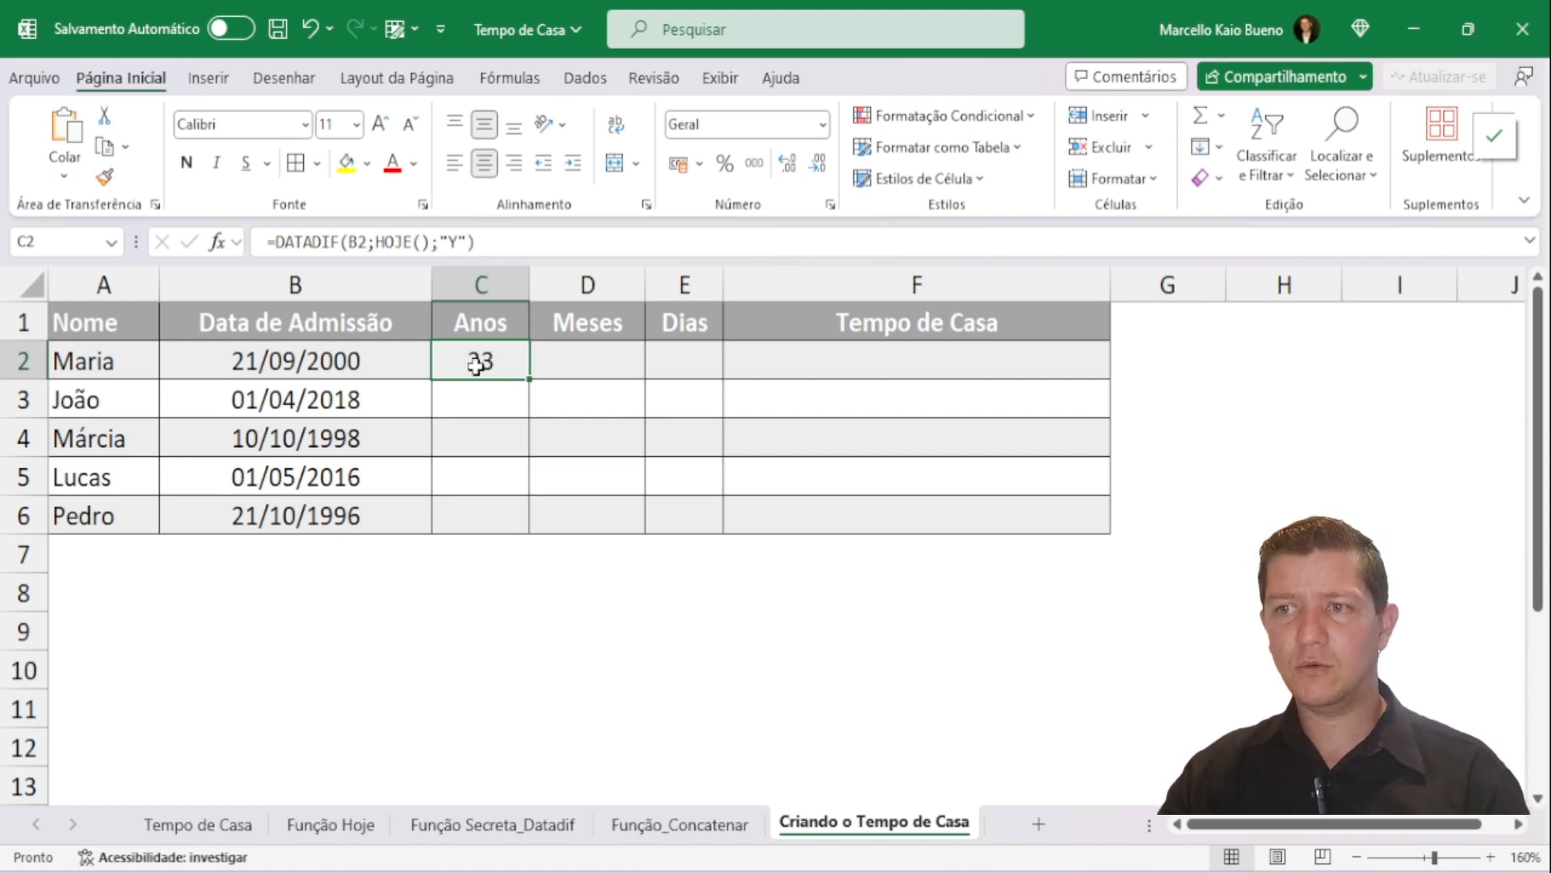
{"action": "left_click_drag", "start_coordinate": [481, 242], "coordinate": [234, 274]}
{"action": "key", "text": "ctrl+c"}
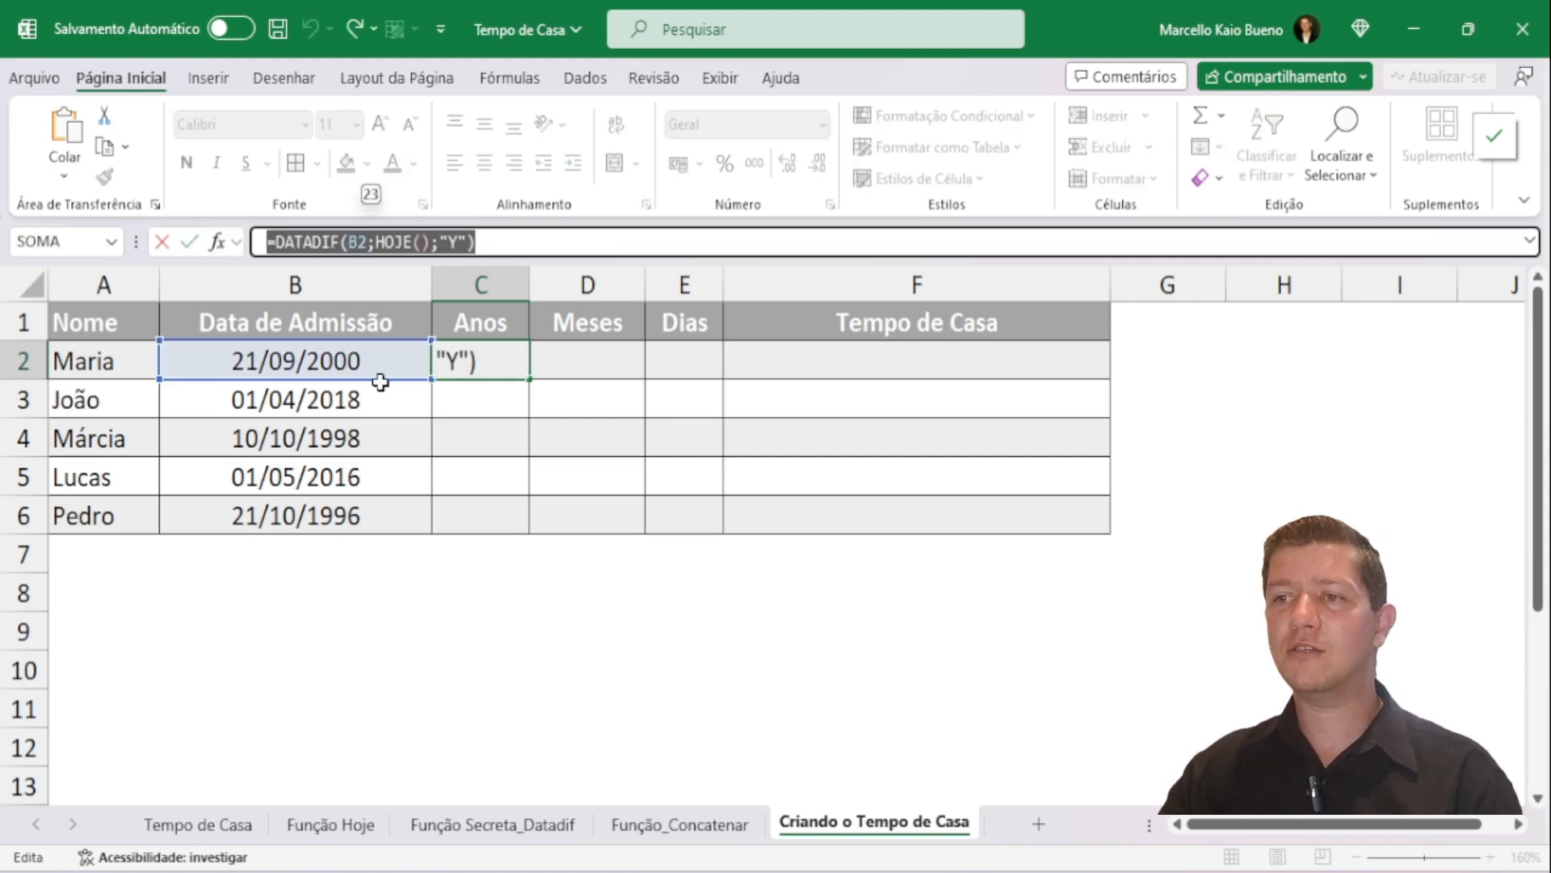
{"action": "key", "text": "ctrl+Return"}
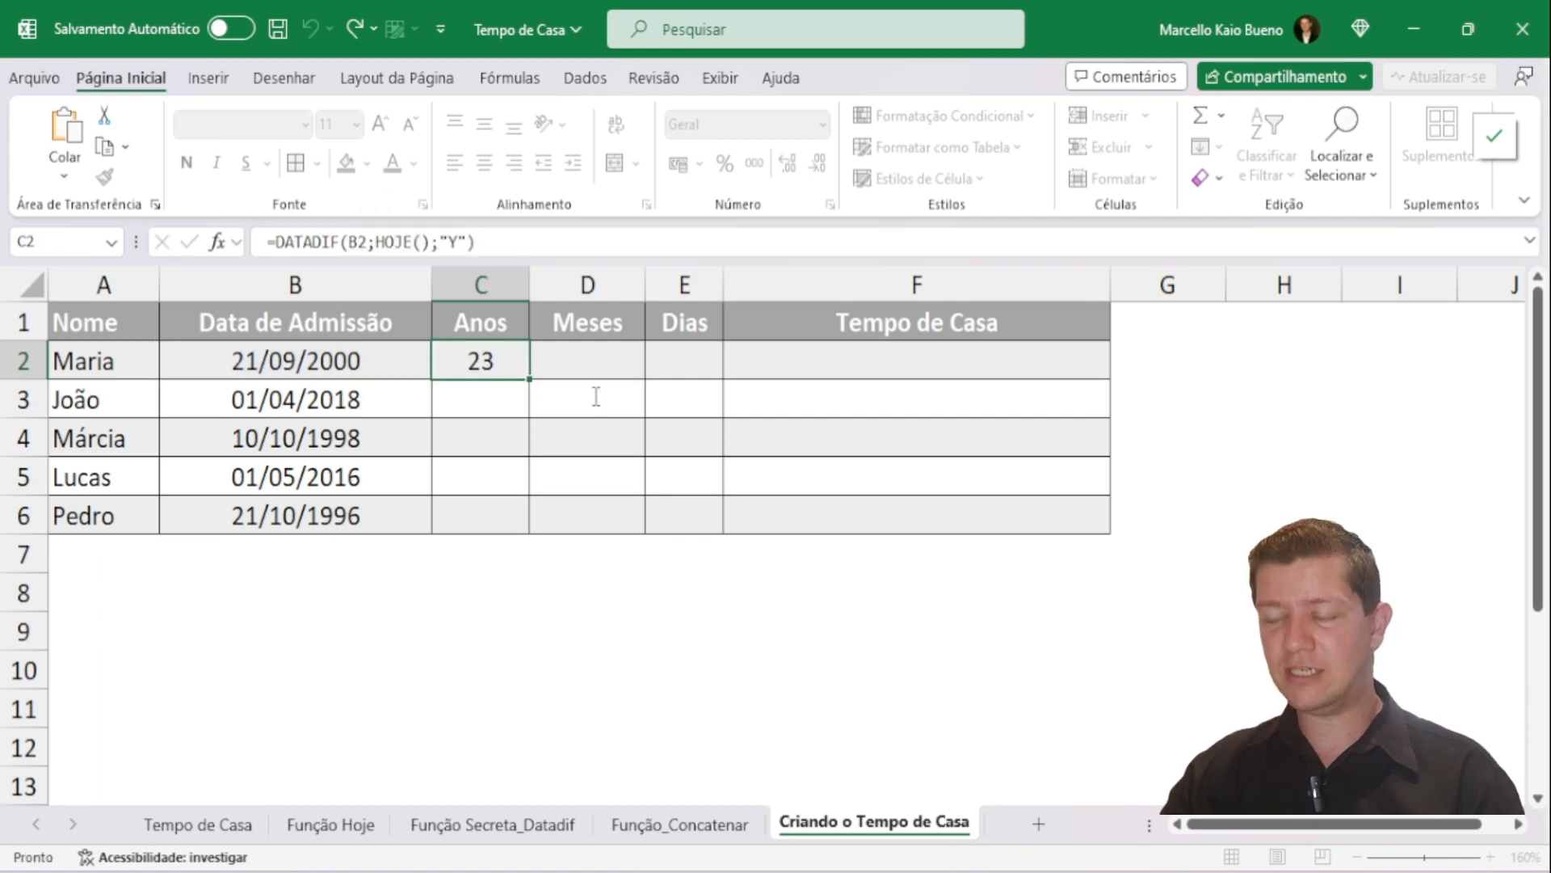
{"action": "left_click", "coordinate": [608, 361]}
{"action": "double_click", "coordinate": [607, 361]}
{"action": "key", "text": "ctrl+v"}
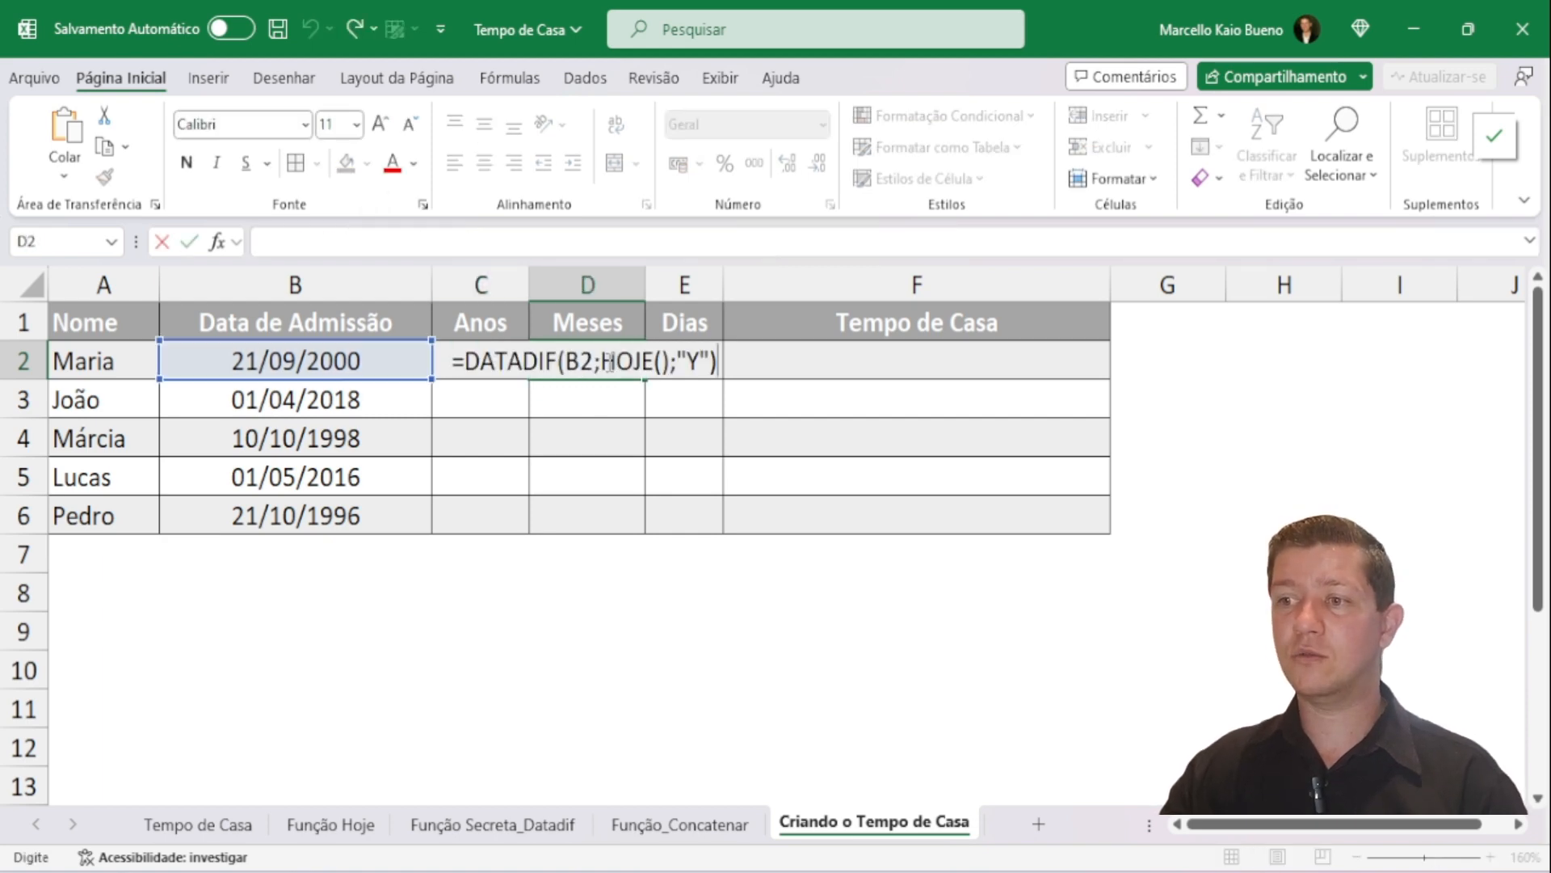
{"action": "double_click", "coordinate": [693, 362]}
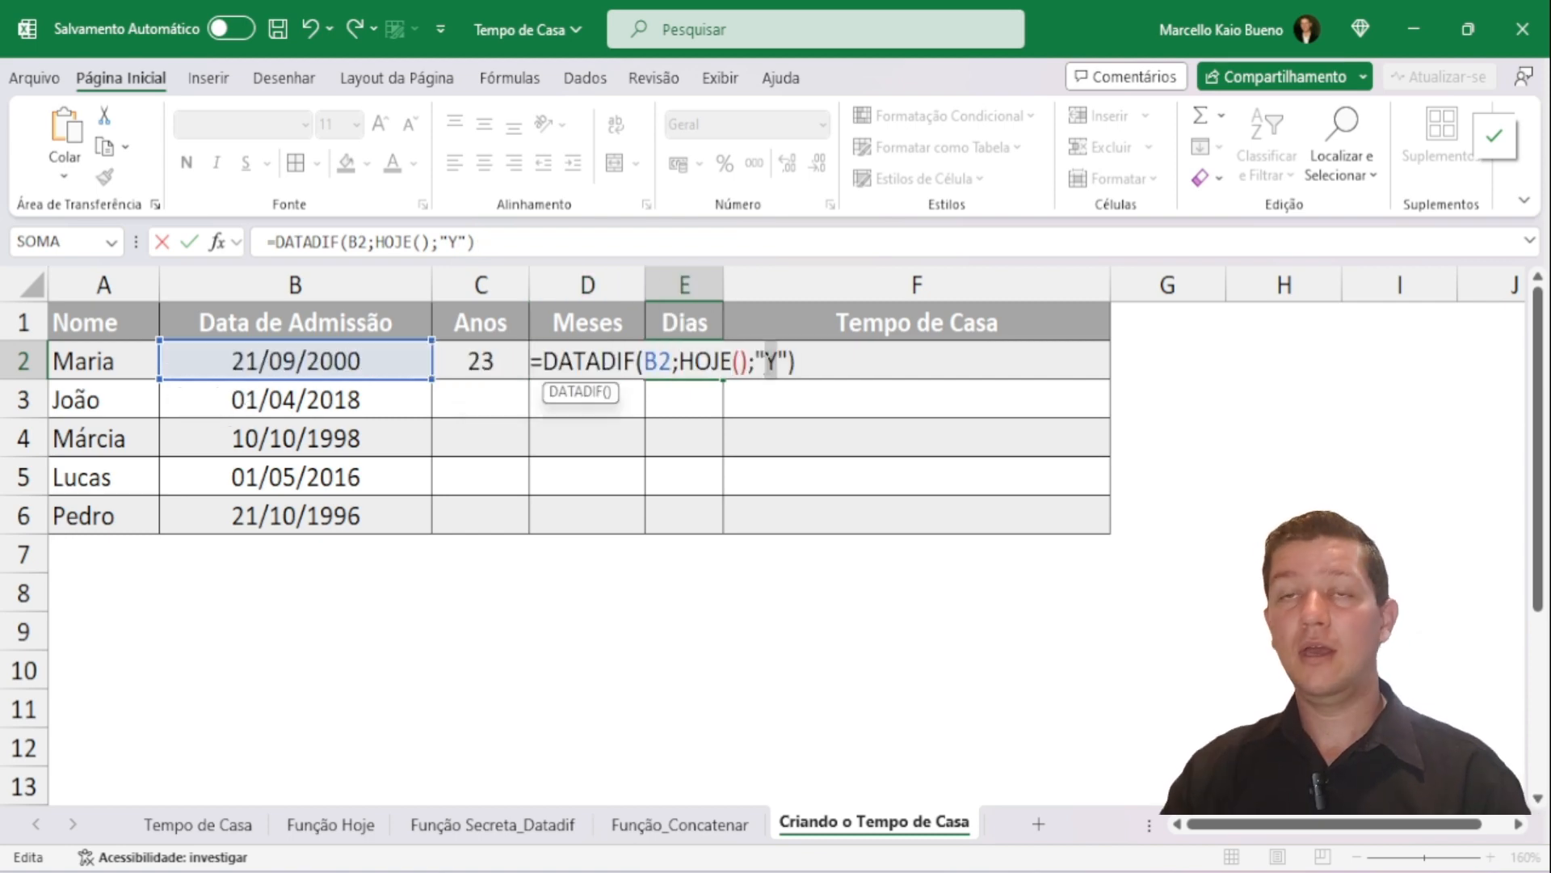
{"action": "type", "text": "YM"}
{"action": "key", "text": "Tab"}
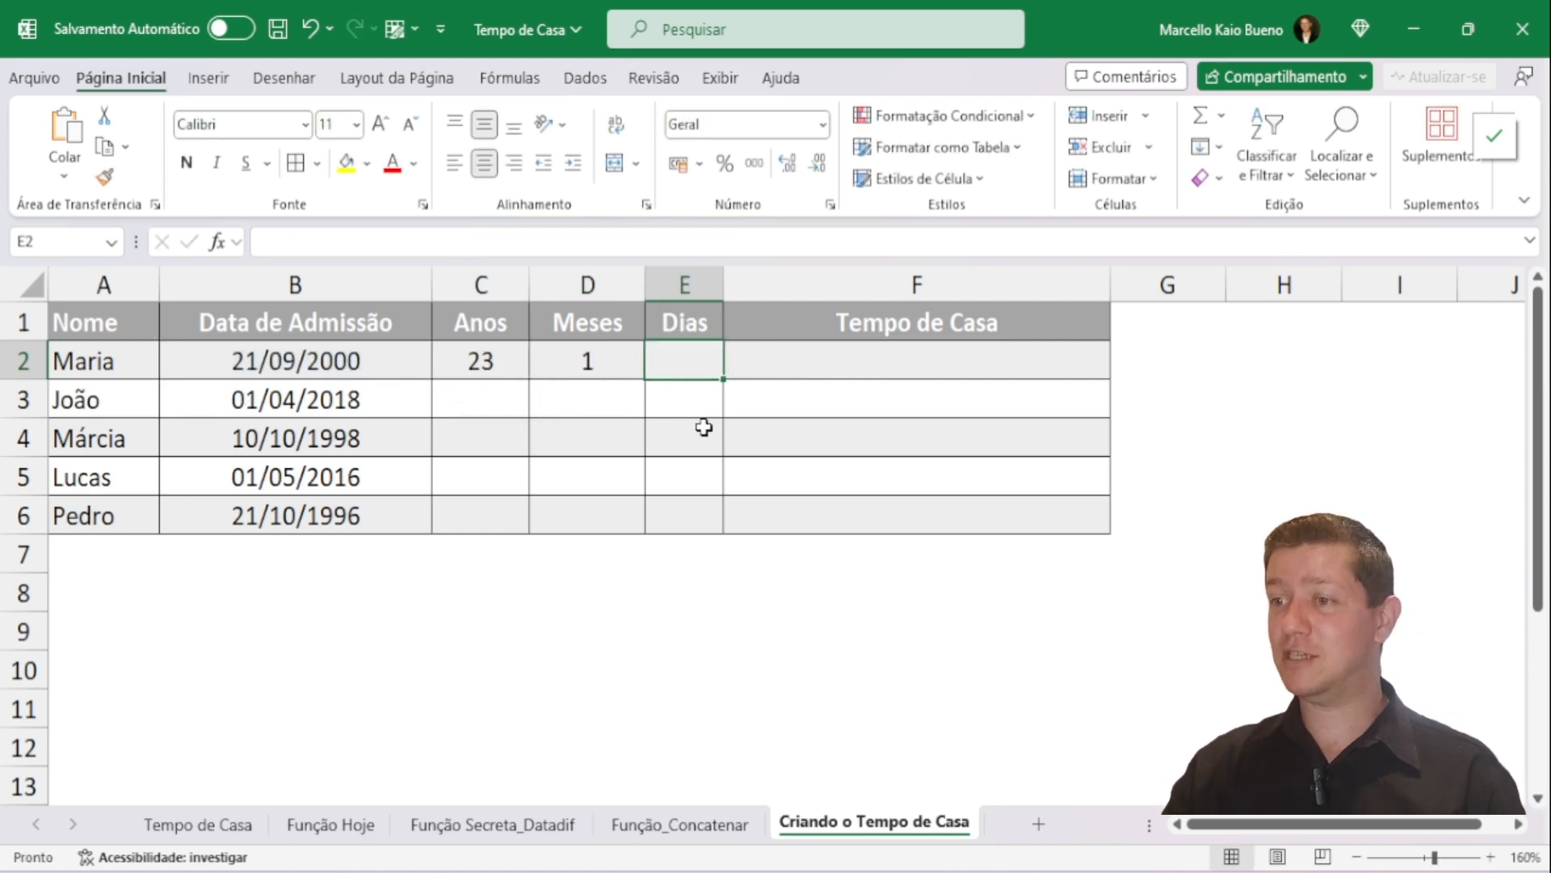
Step: Paste the copied DATADIF formula into the Dias cell E2 and change its unit code to "MD"
{"action": "double_click", "coordinate": [694, 355]}
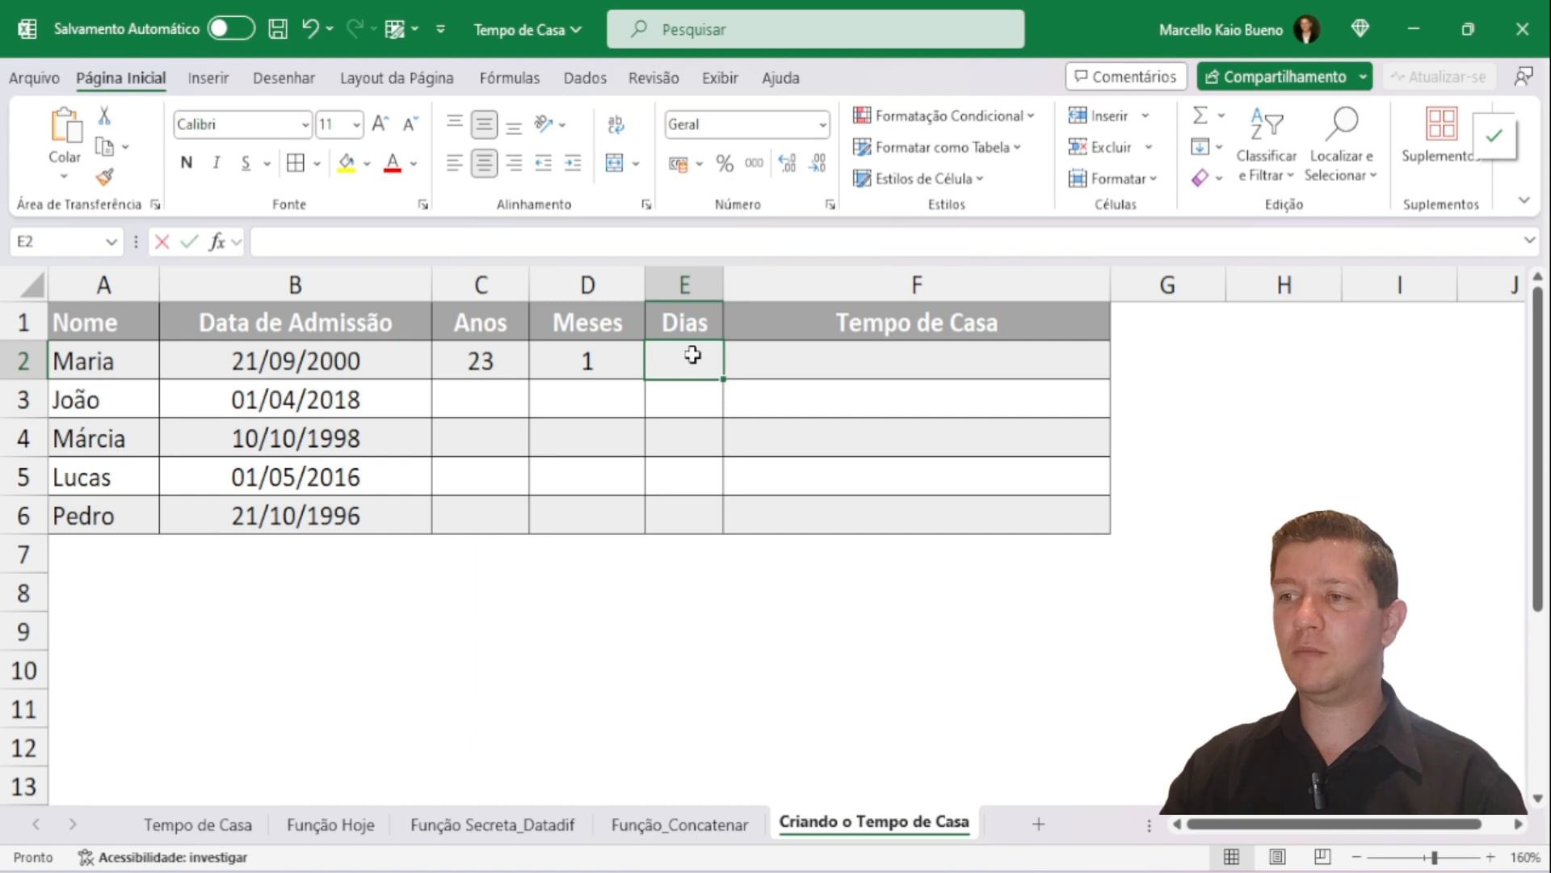
{"action": "key", "text": "ctrl+v"}
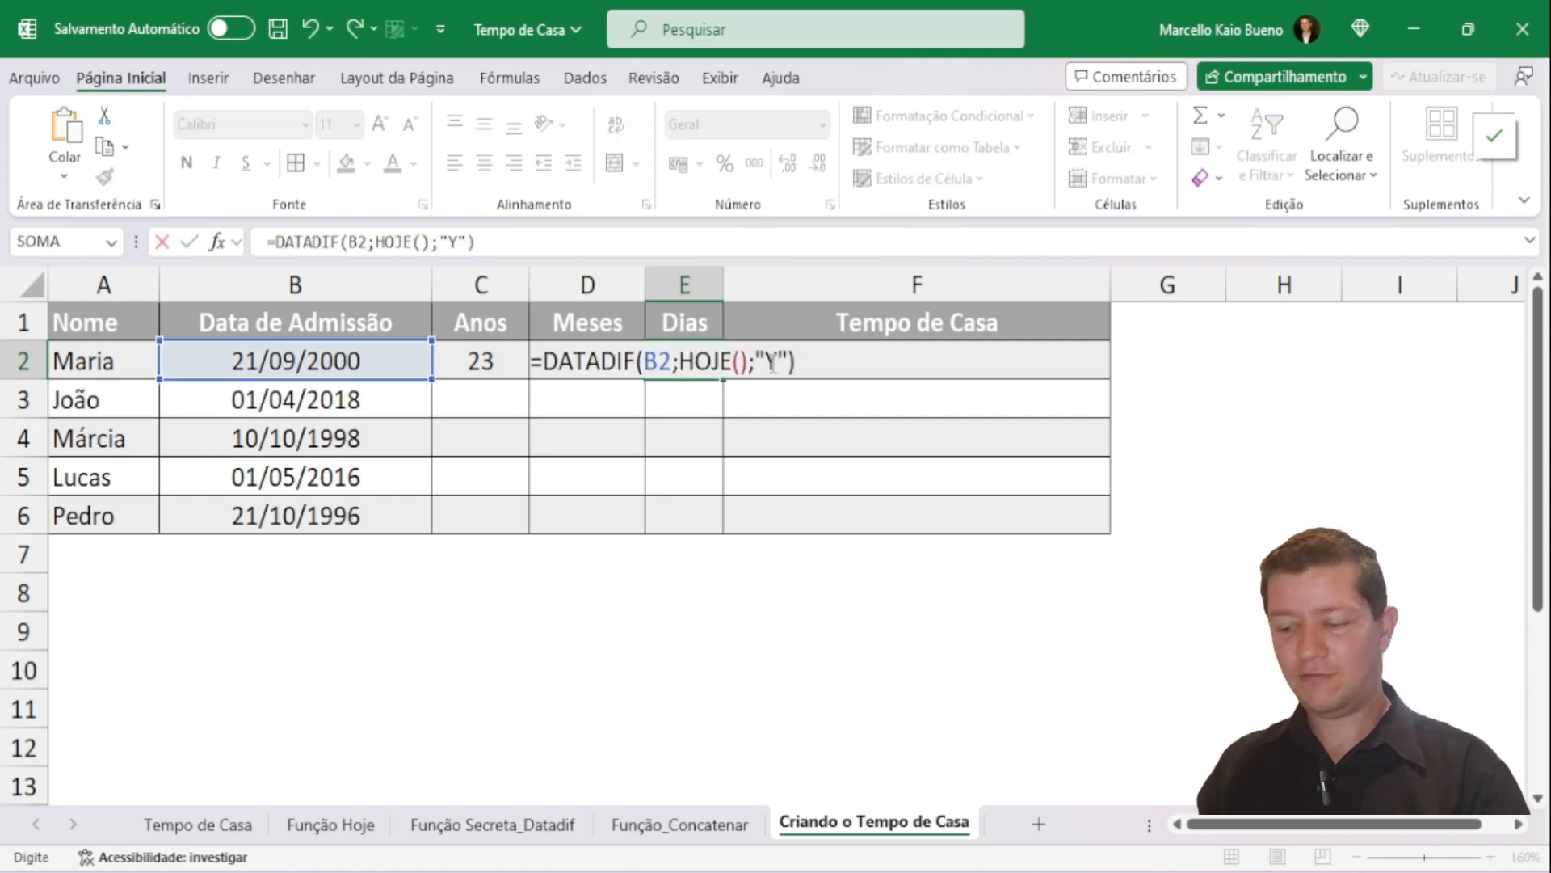
{"action": "double_click", "coordinate": [770, 361]}
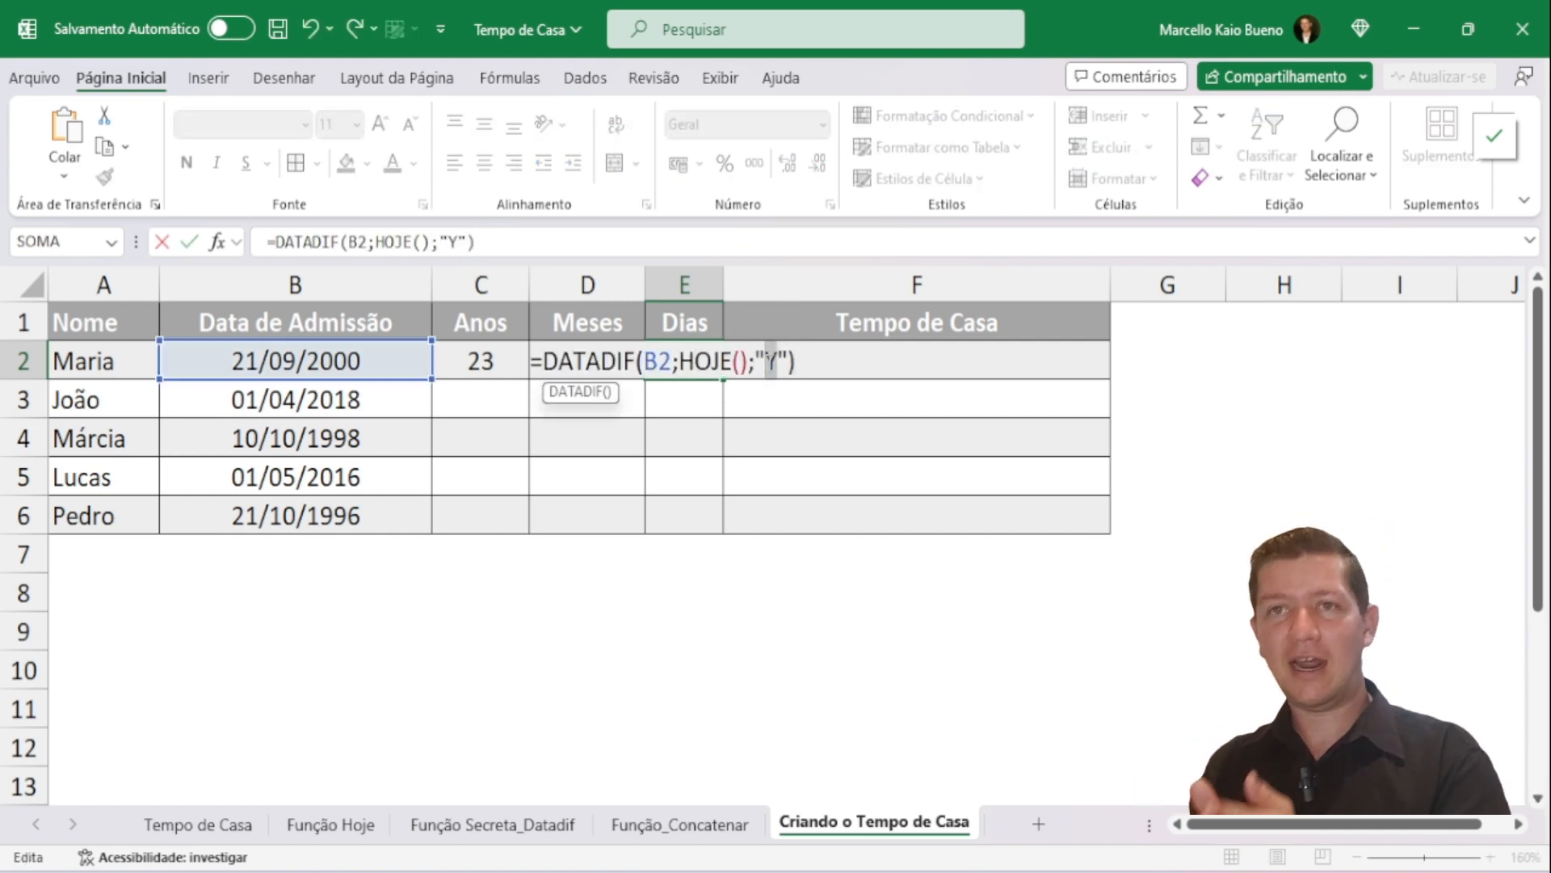
{"action": "type", "text": "MD"}
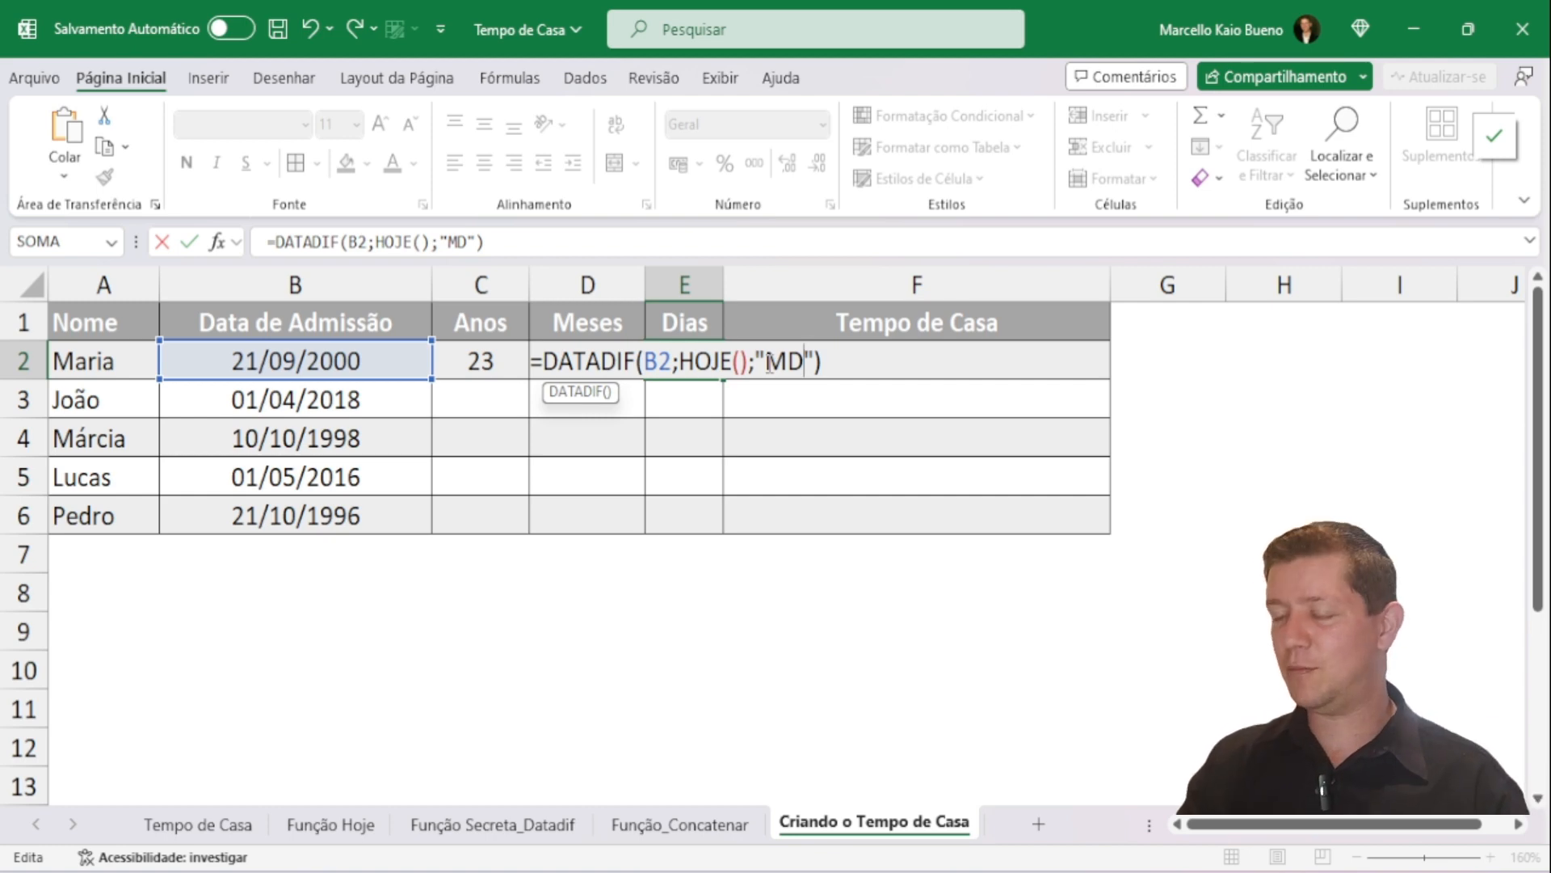
{"action": "key", "text": "Return"}
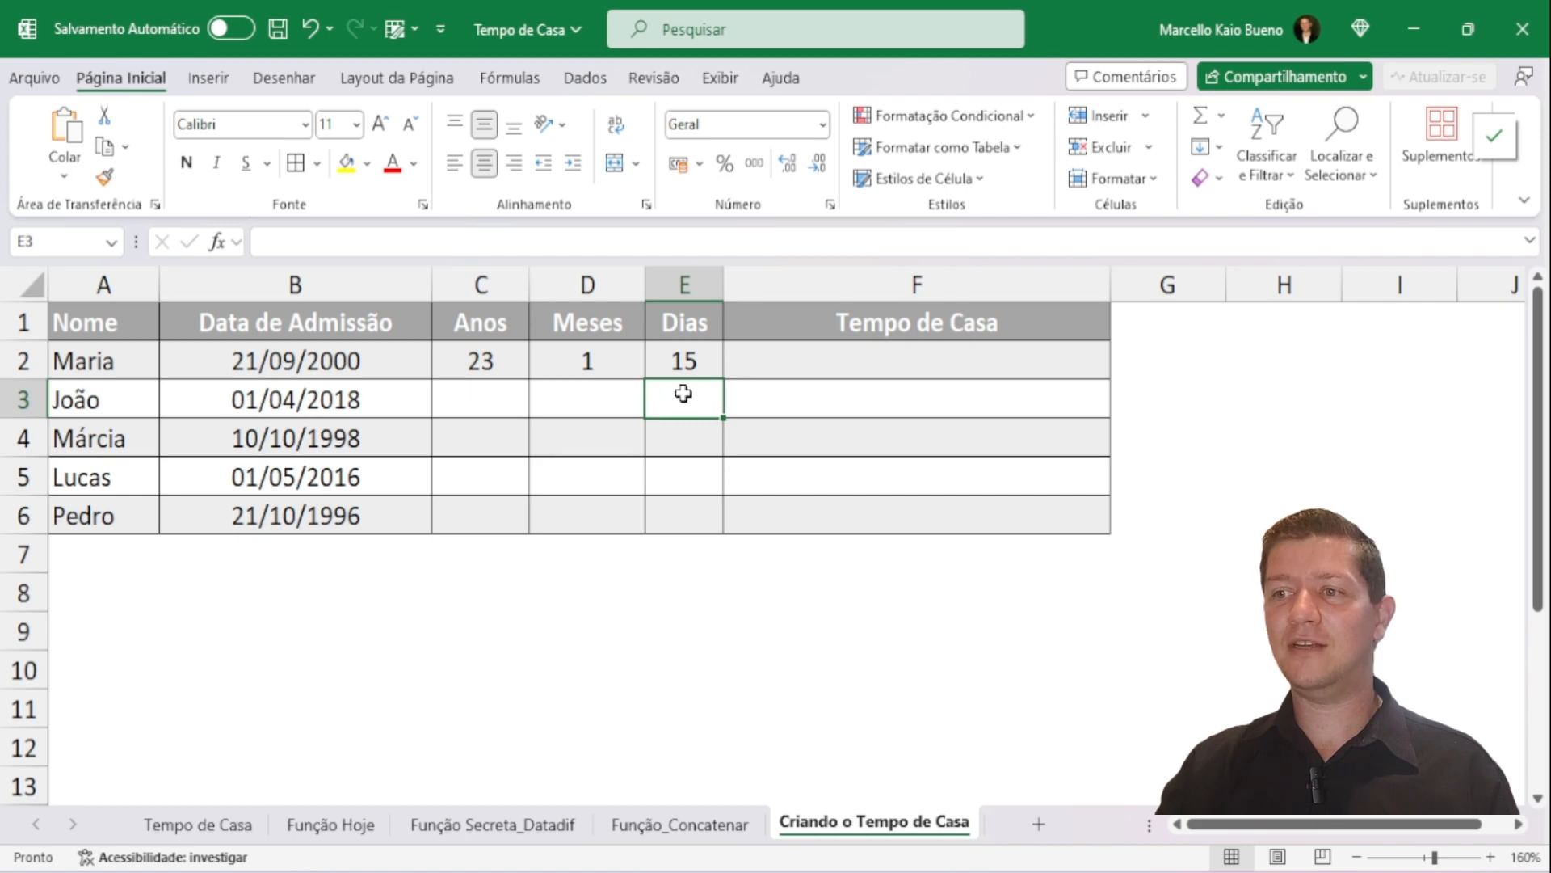
Step: Check the years, months and days cells C2, D2 and E2, and select the Tempo de Casa cell F2
{"action": "left_click", "coordinate": [494, 364]}
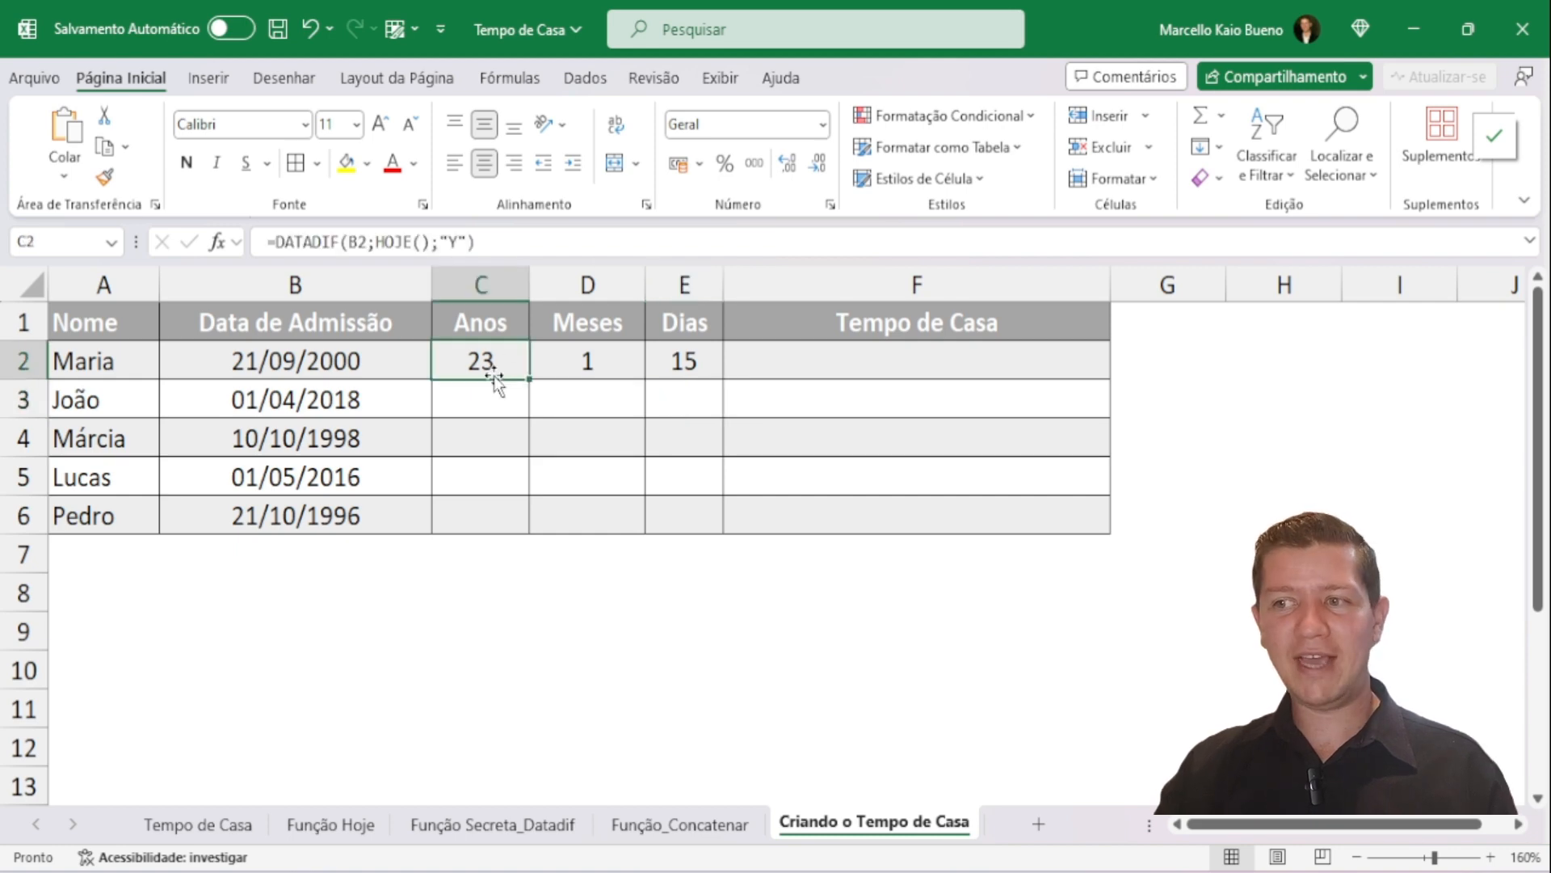
{"action": "left_click", "coordinate": [594, 357]}
{"action": "left_click", "coordinate": [683, 360]}
{"action": "left_click", "coordinate": [842, 356]}
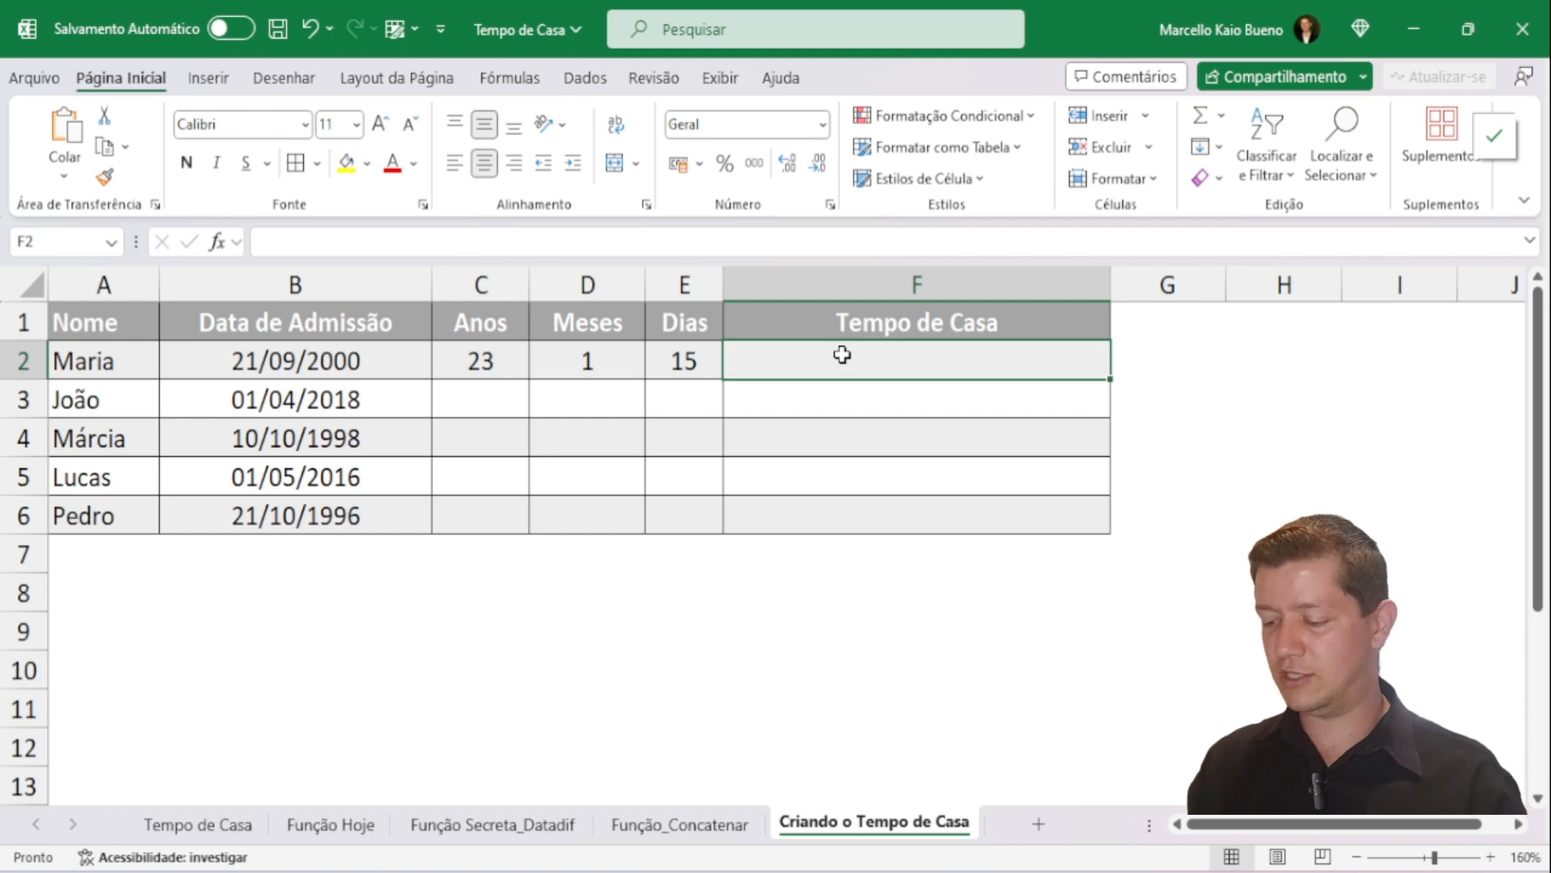
Step: Start a CONCATENAR formula in Tempo de Casa cell F2 with the copied DATADIF(B2;HOJE();"Y") as its first argument
{"action": "type", "text": "=concatenar"}
{"action": "key", "text": "Escape"}
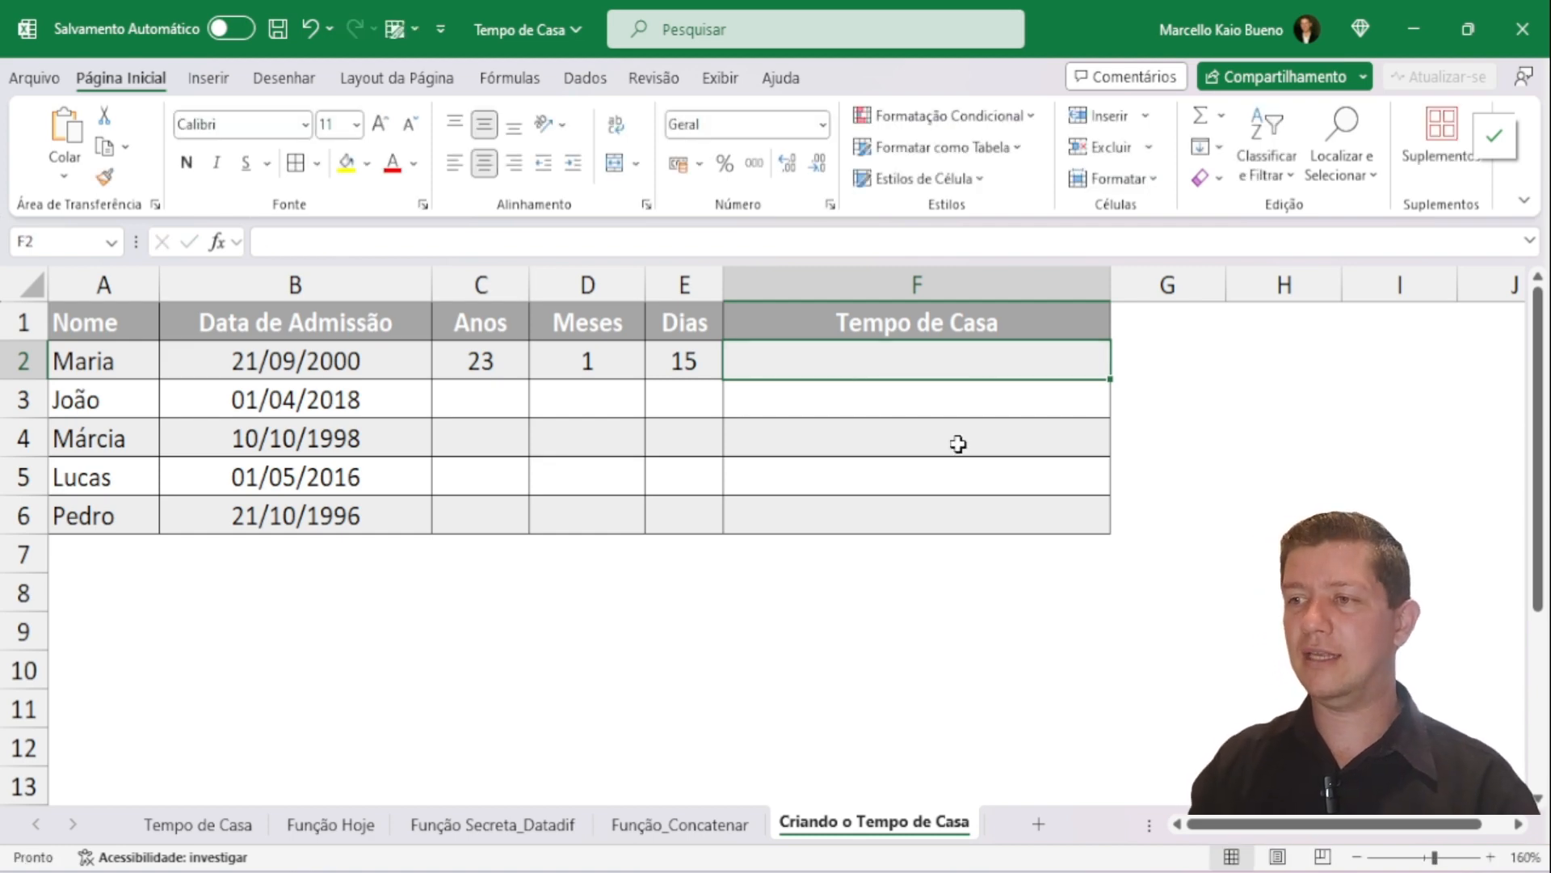
{"action": "type", "text": "=concatenar"}
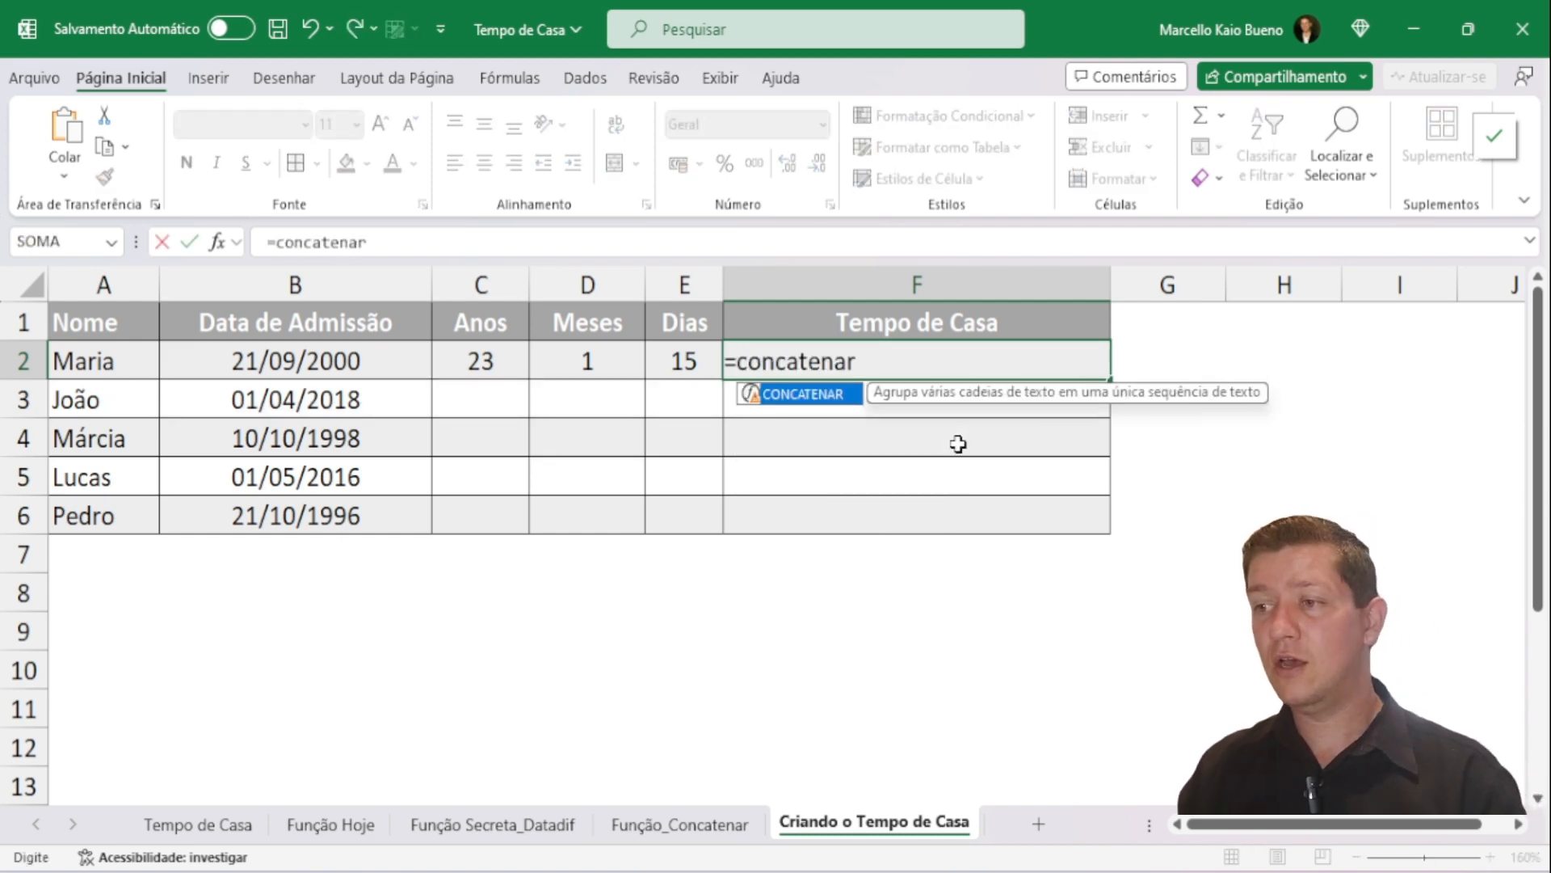
{"action": "type", "text": "("}
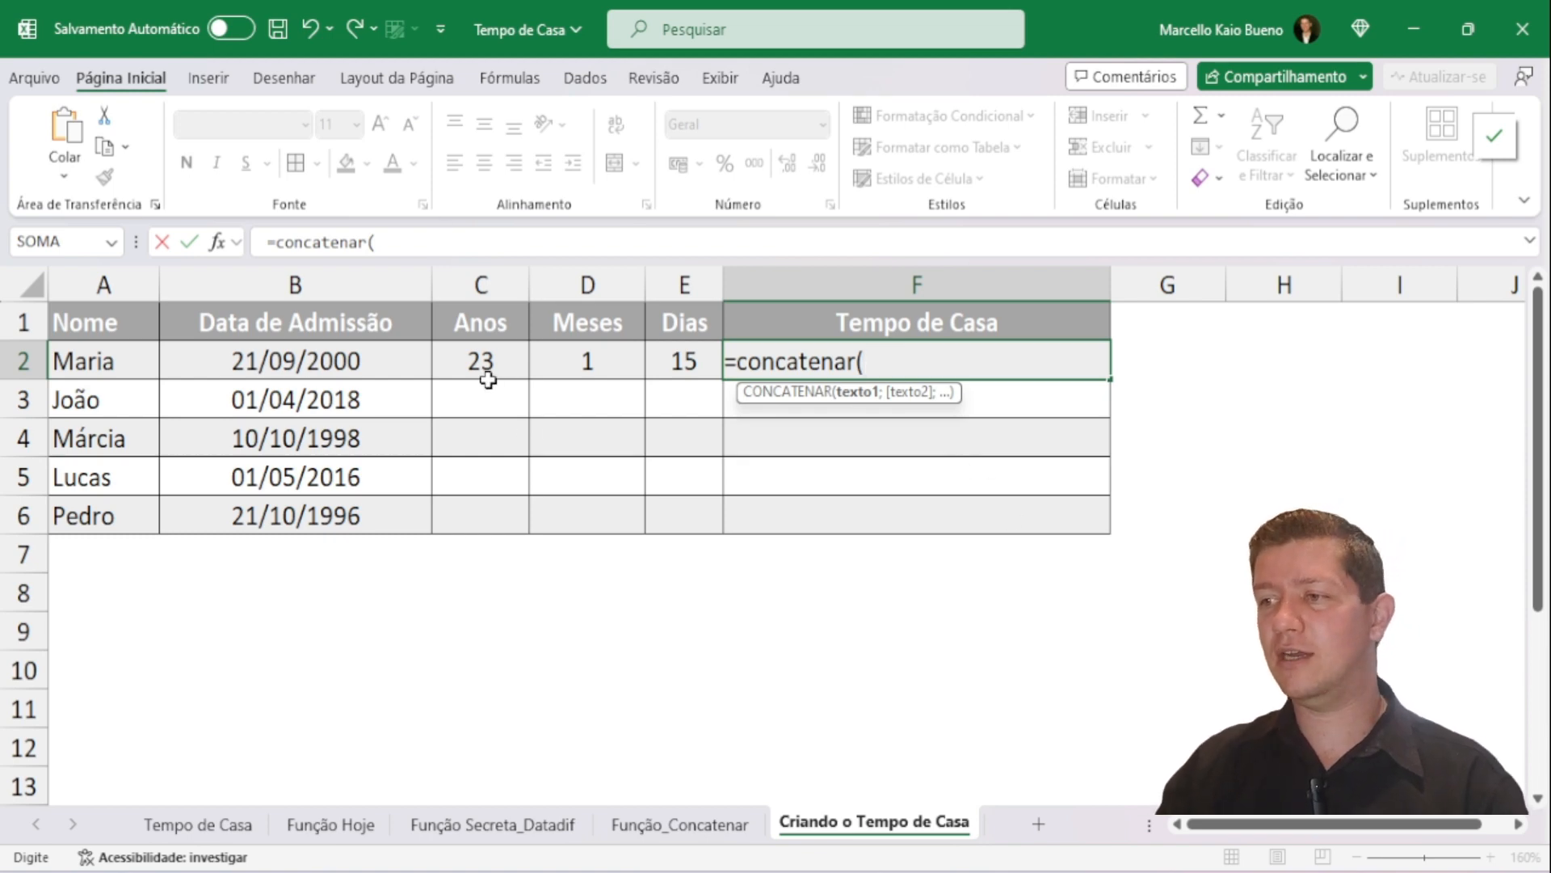
{"action": "key", "text": "ctrl+v"}
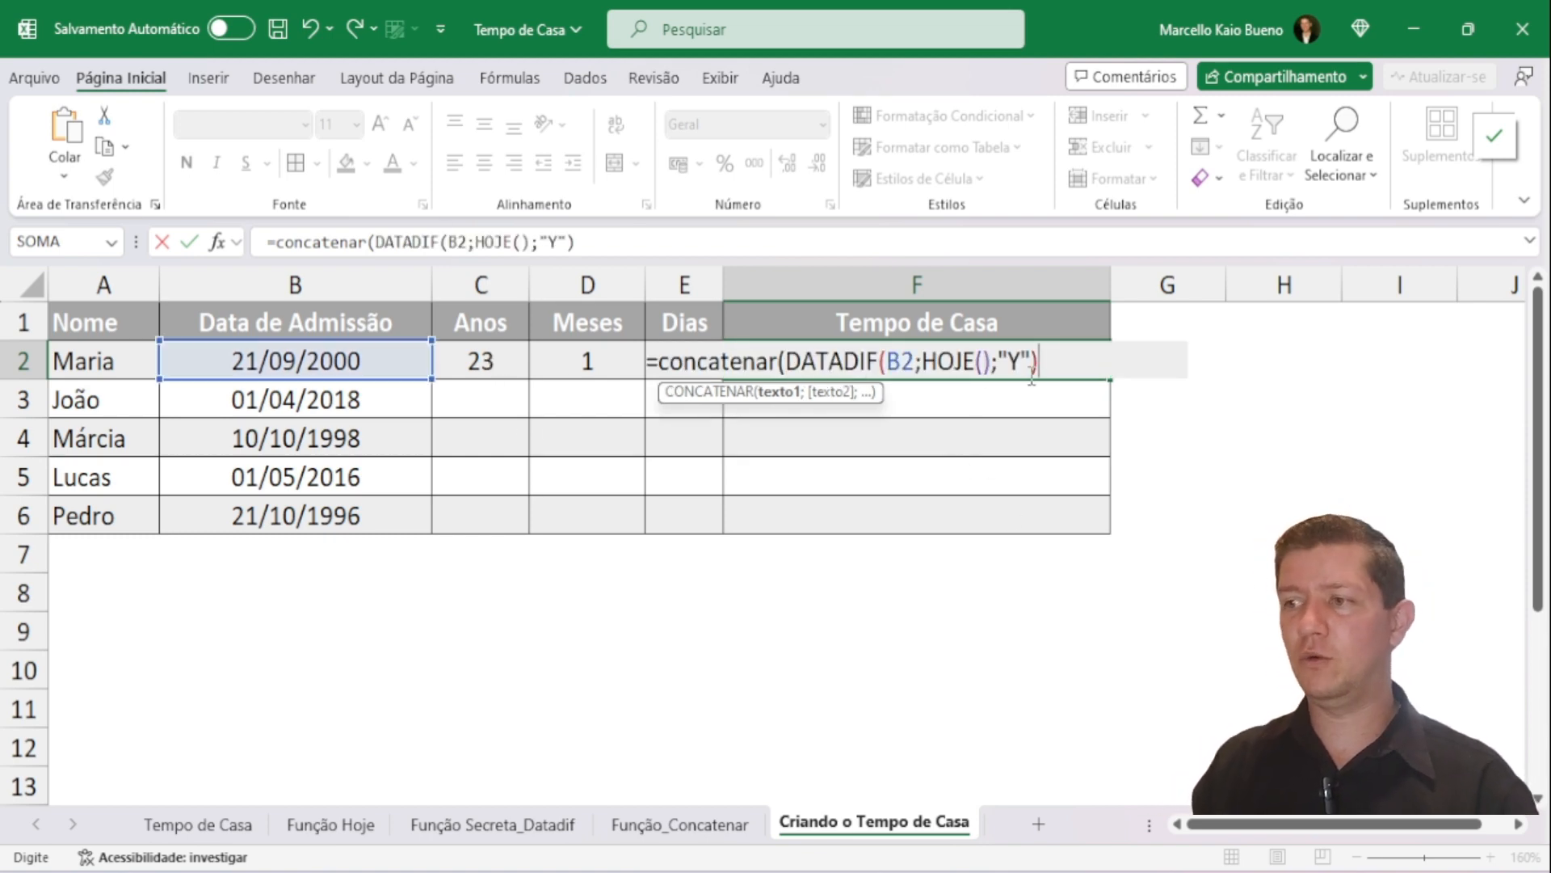
Step: Add the text " ano(s), " as the second CONCATENAR argument and enter the formula in F2
{"action": "type", "text": ";"}
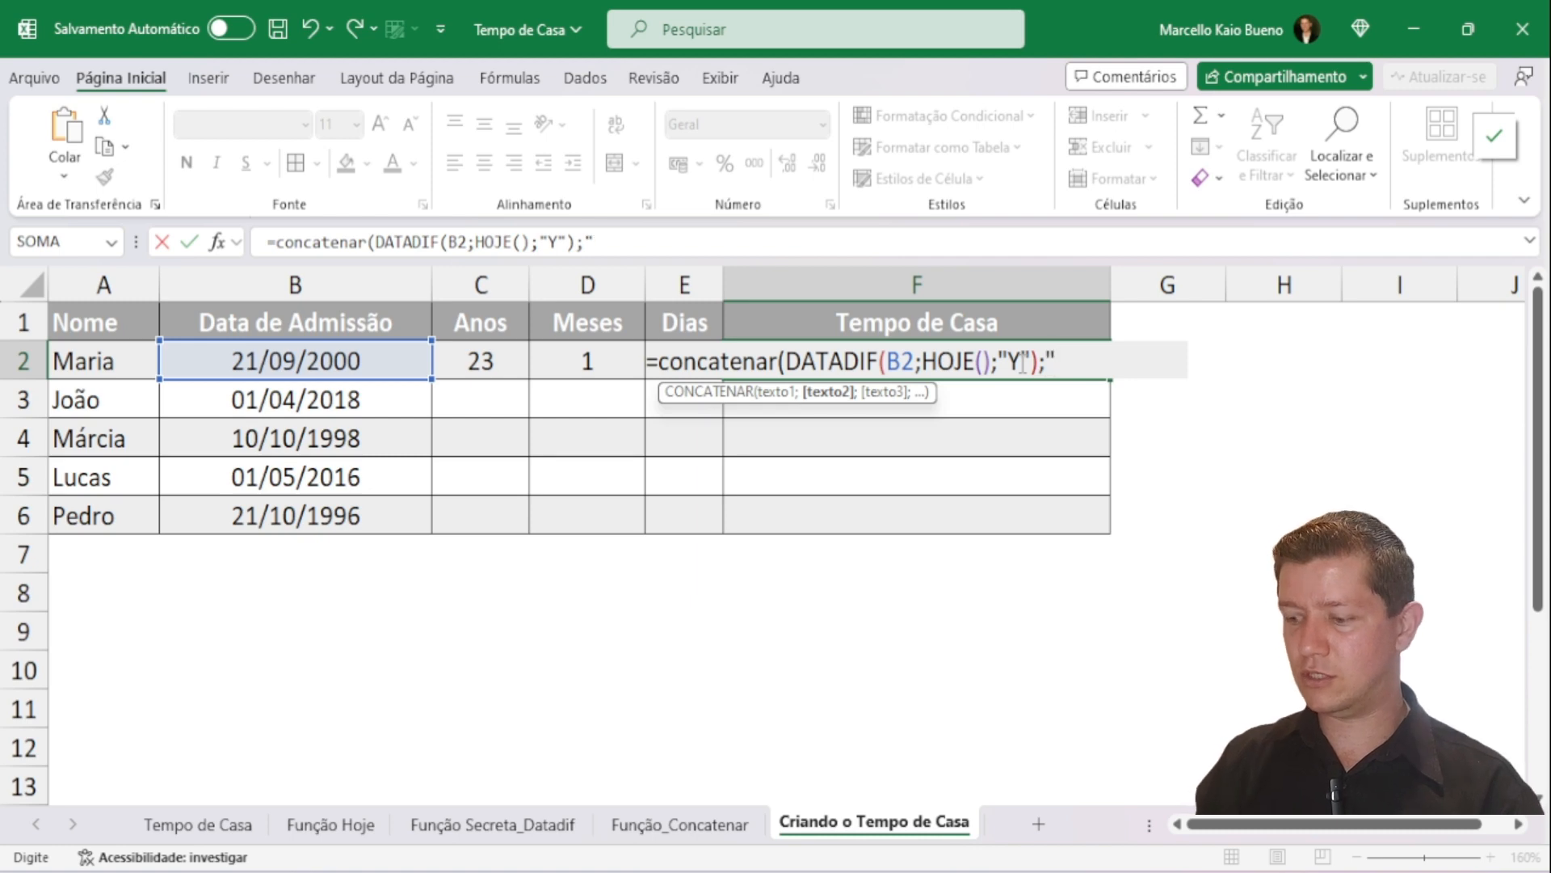
{"action": "type", "text": "ano"}
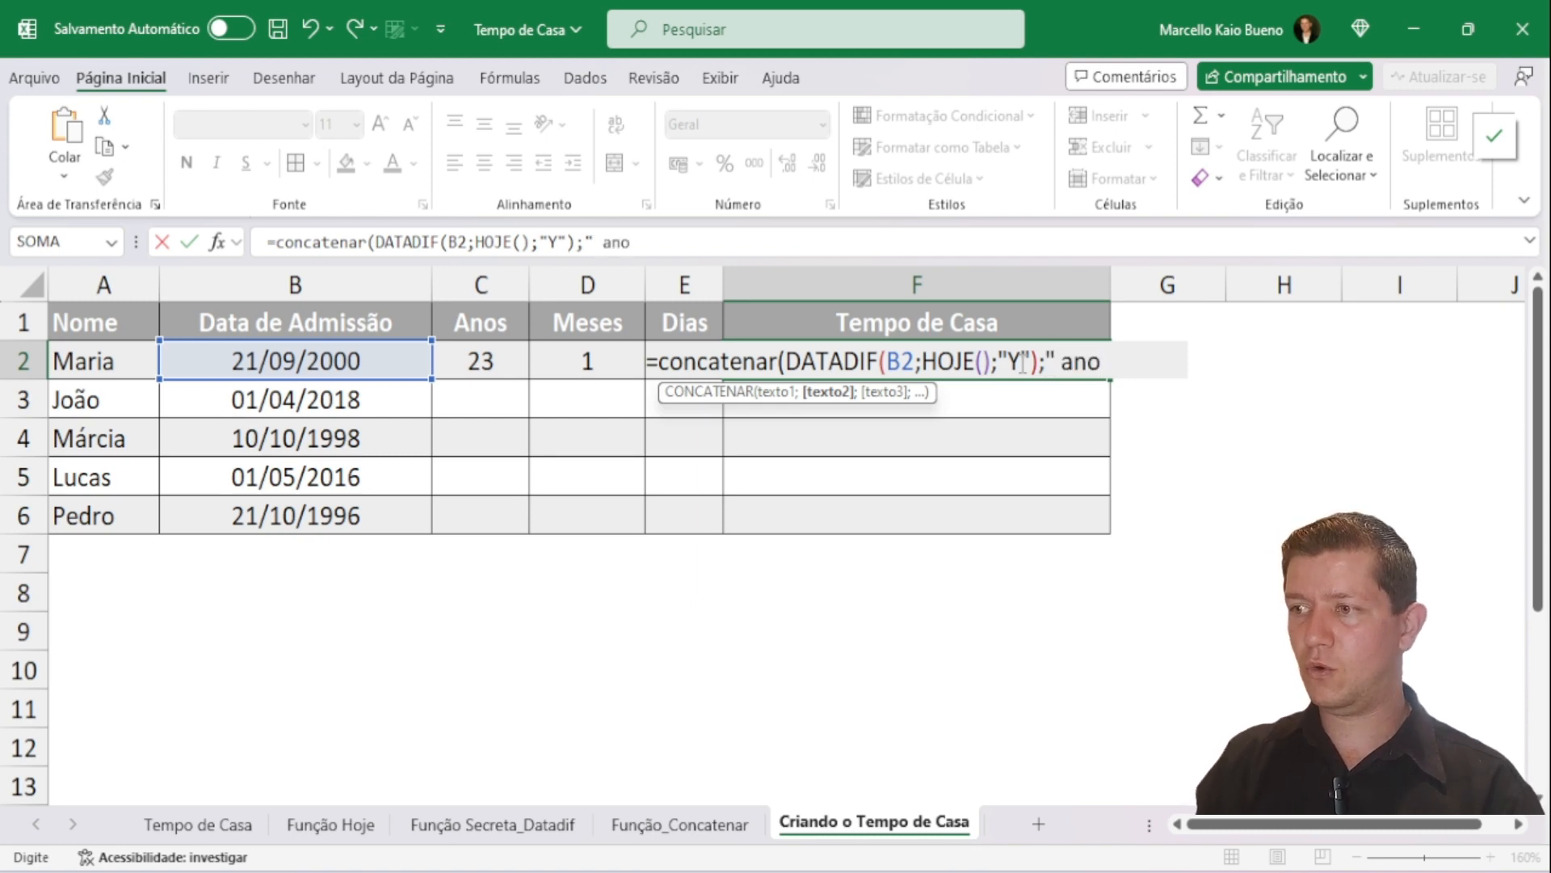
{"action": "type", "text": "s"}
{"action": "key", "text": "BackSpace"}
{"action": "type", "text": "()"}
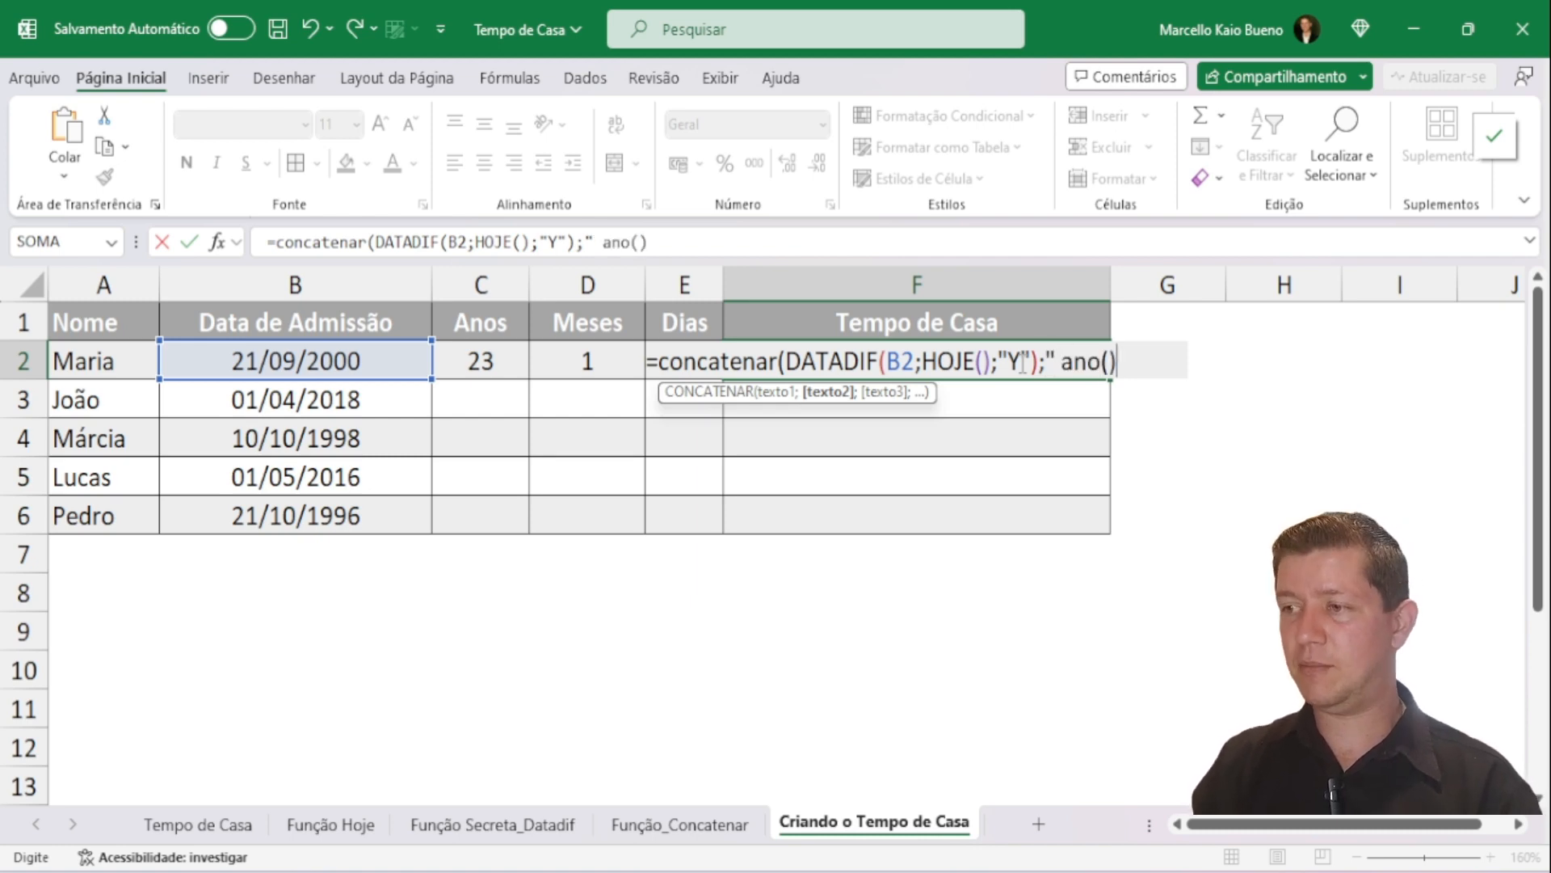
{"action": "key", "text": "BackSpace"}
{"action": "type", "text": "s)"}
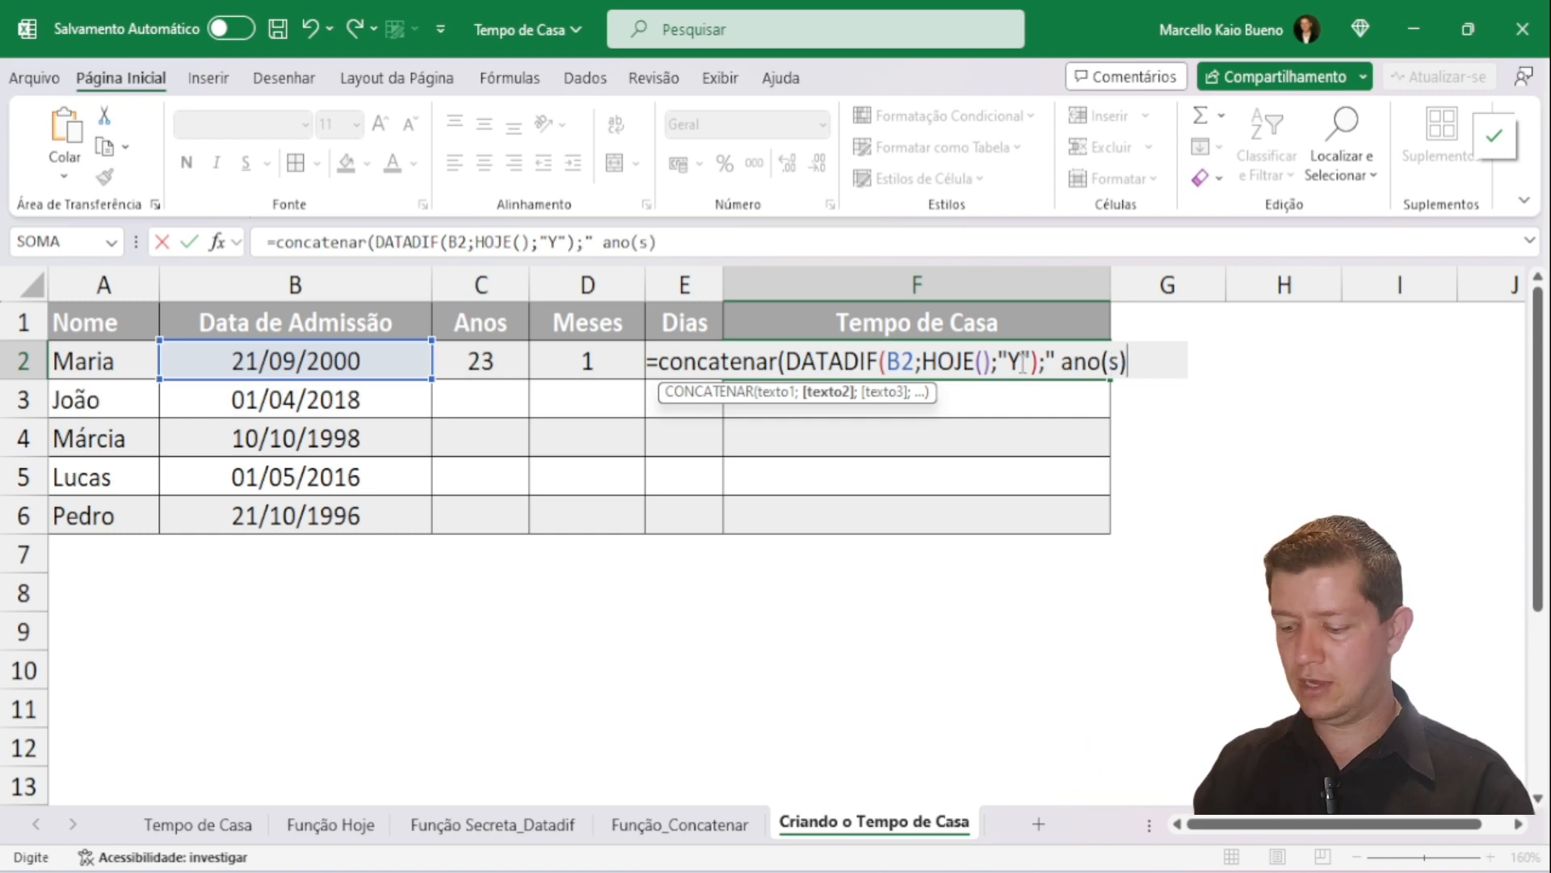
{"action": "type", "text": ","}
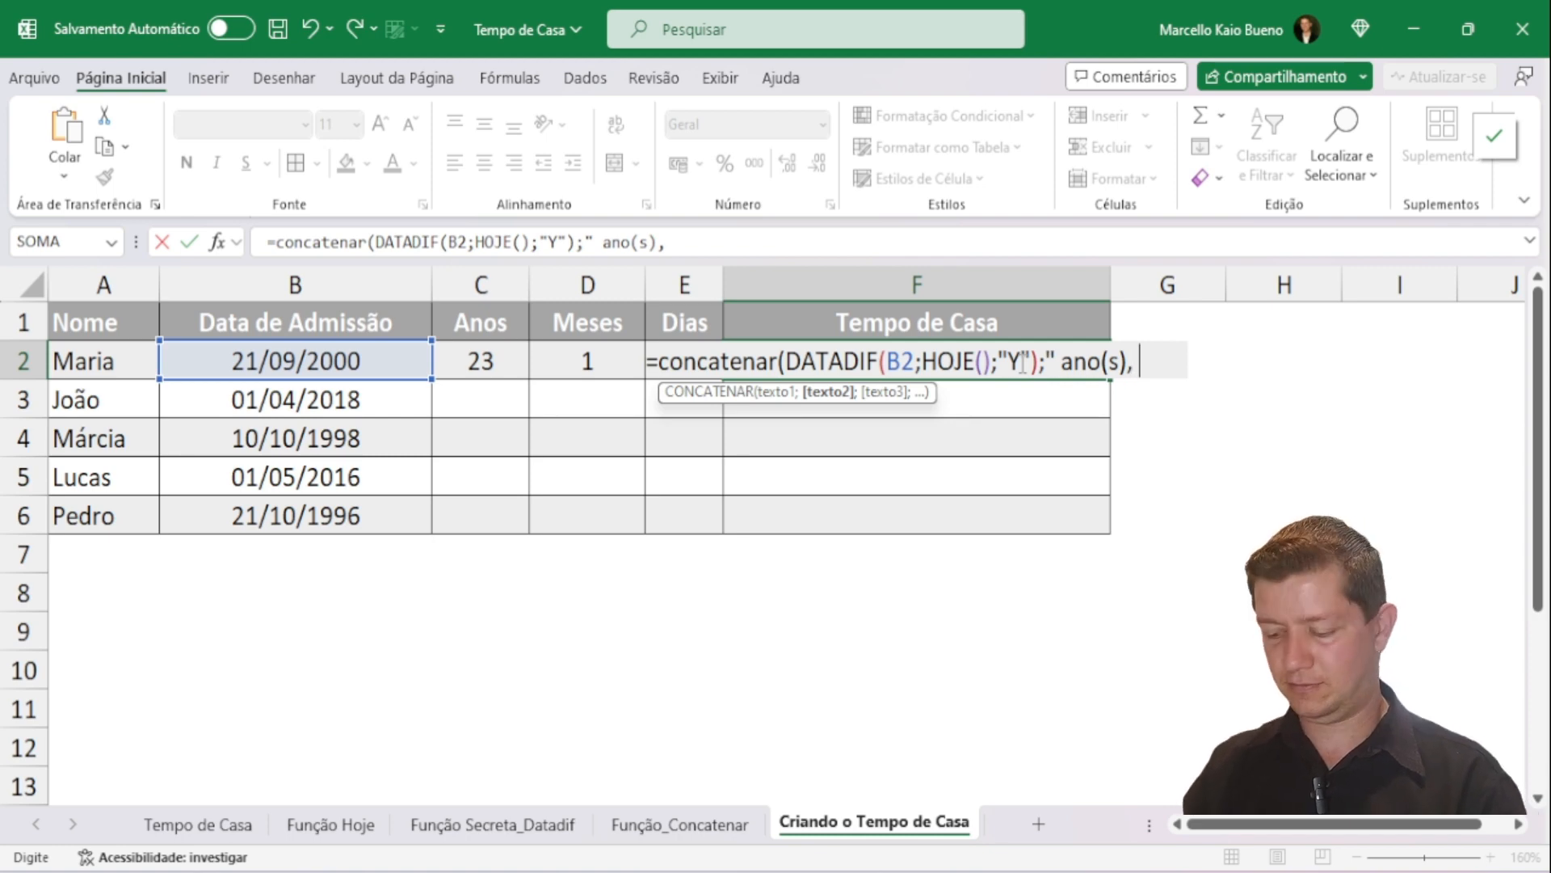
{"action": "type", "text": " \""}
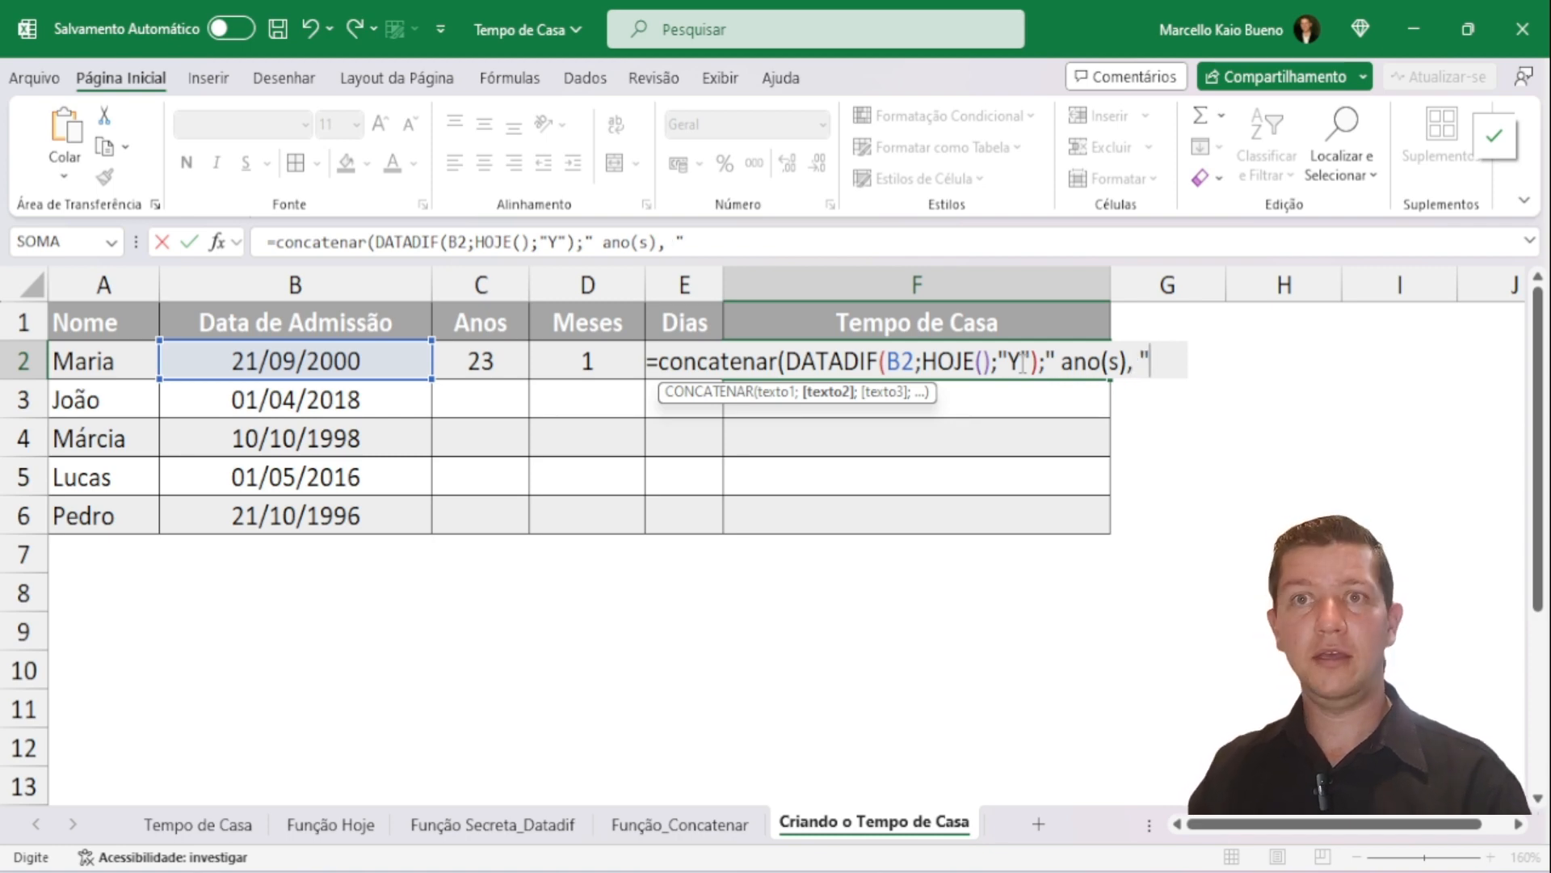
{"action": "key", "text": "BackSpace"}
{"action": "key", "text": "BackSpace"}
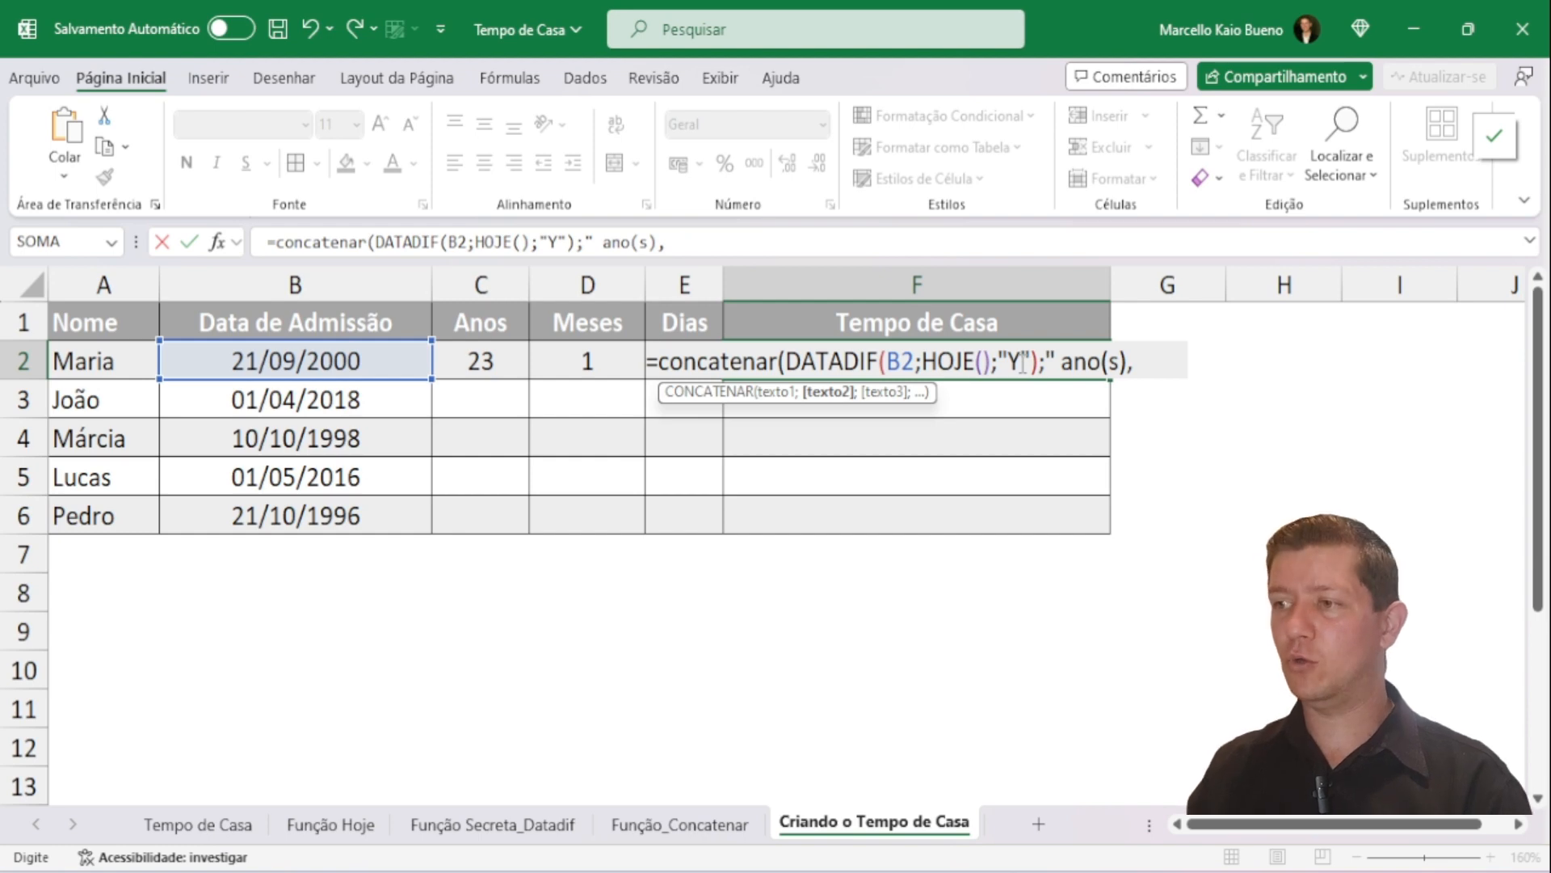
{"action": "type", "text": "\""}
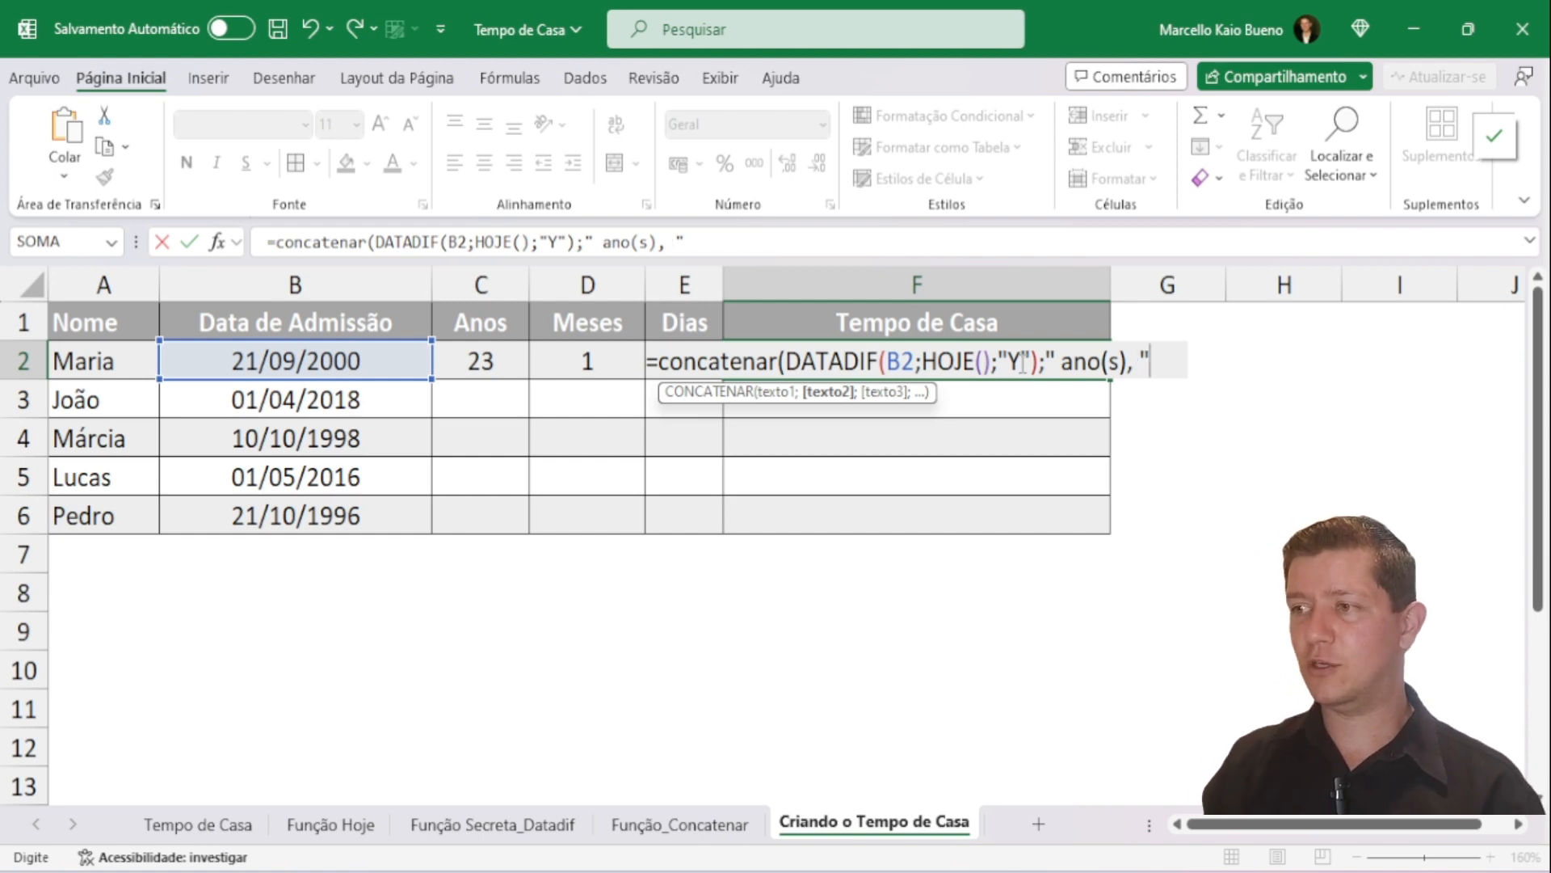
{"action": "type", "text": ")"}
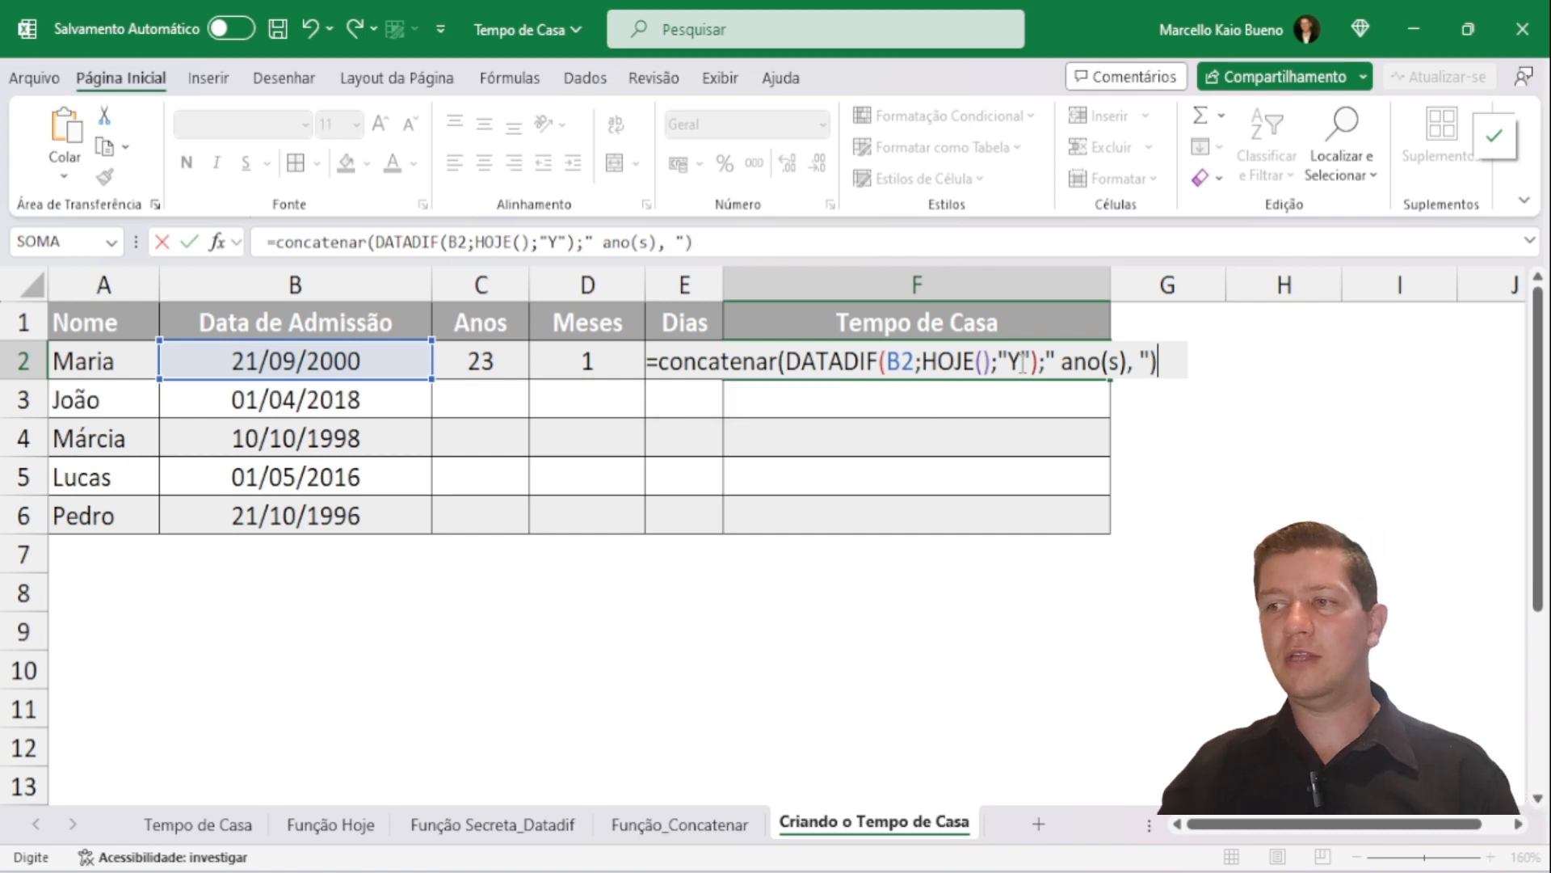
{"action": "key", "text": "Return"}
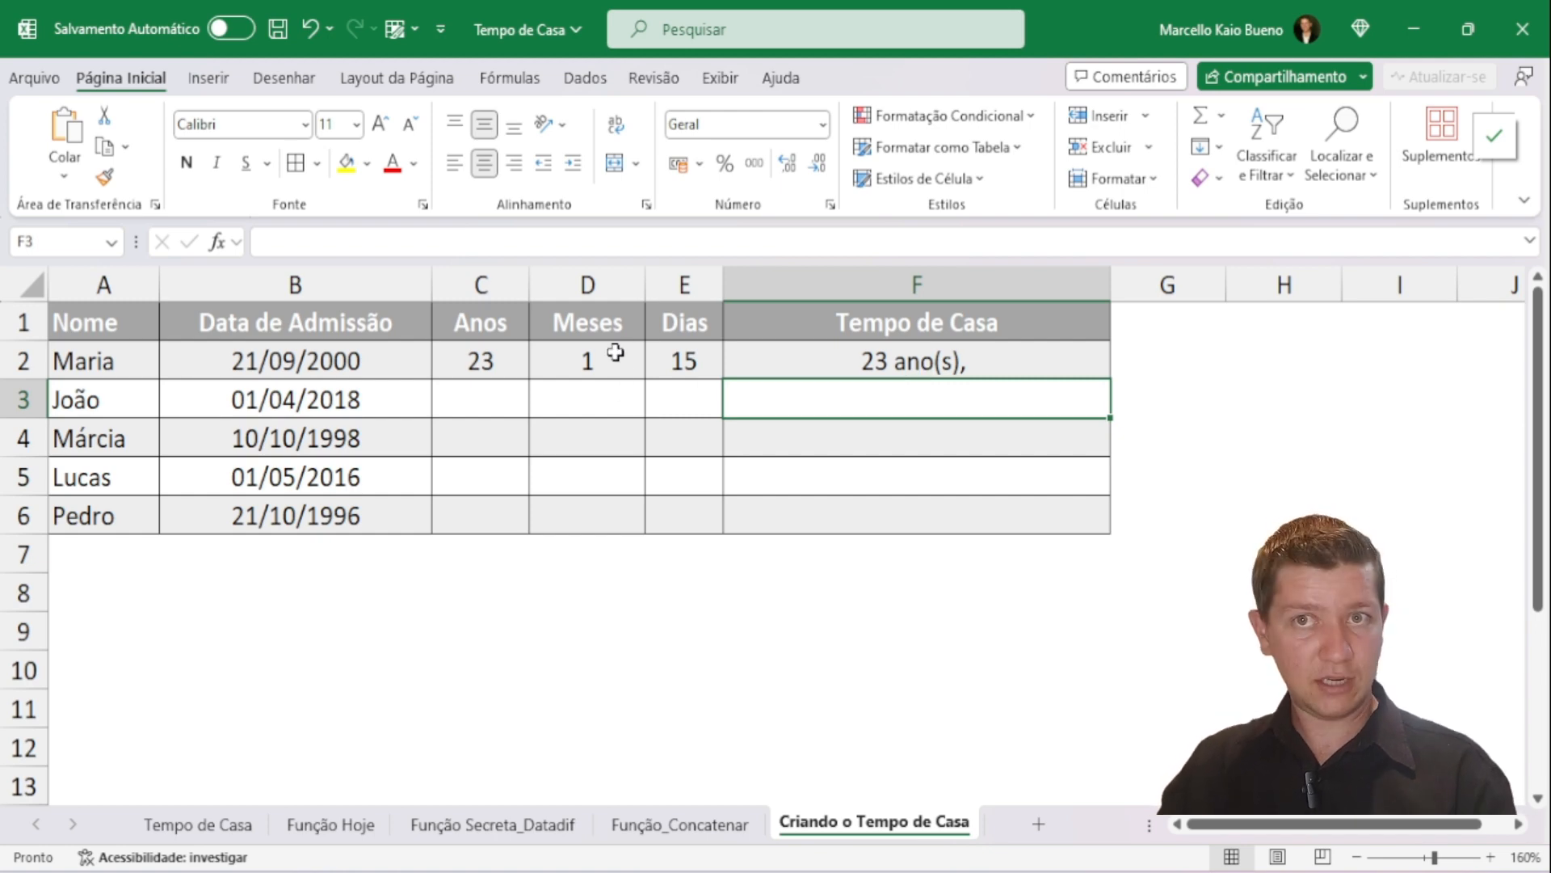
Step: Reopen the F2 formula and add the copied DATADIF as the third argument, with its unit code changed to "YM"
{"action": "left_click", "coordinate": [1002, 367]}
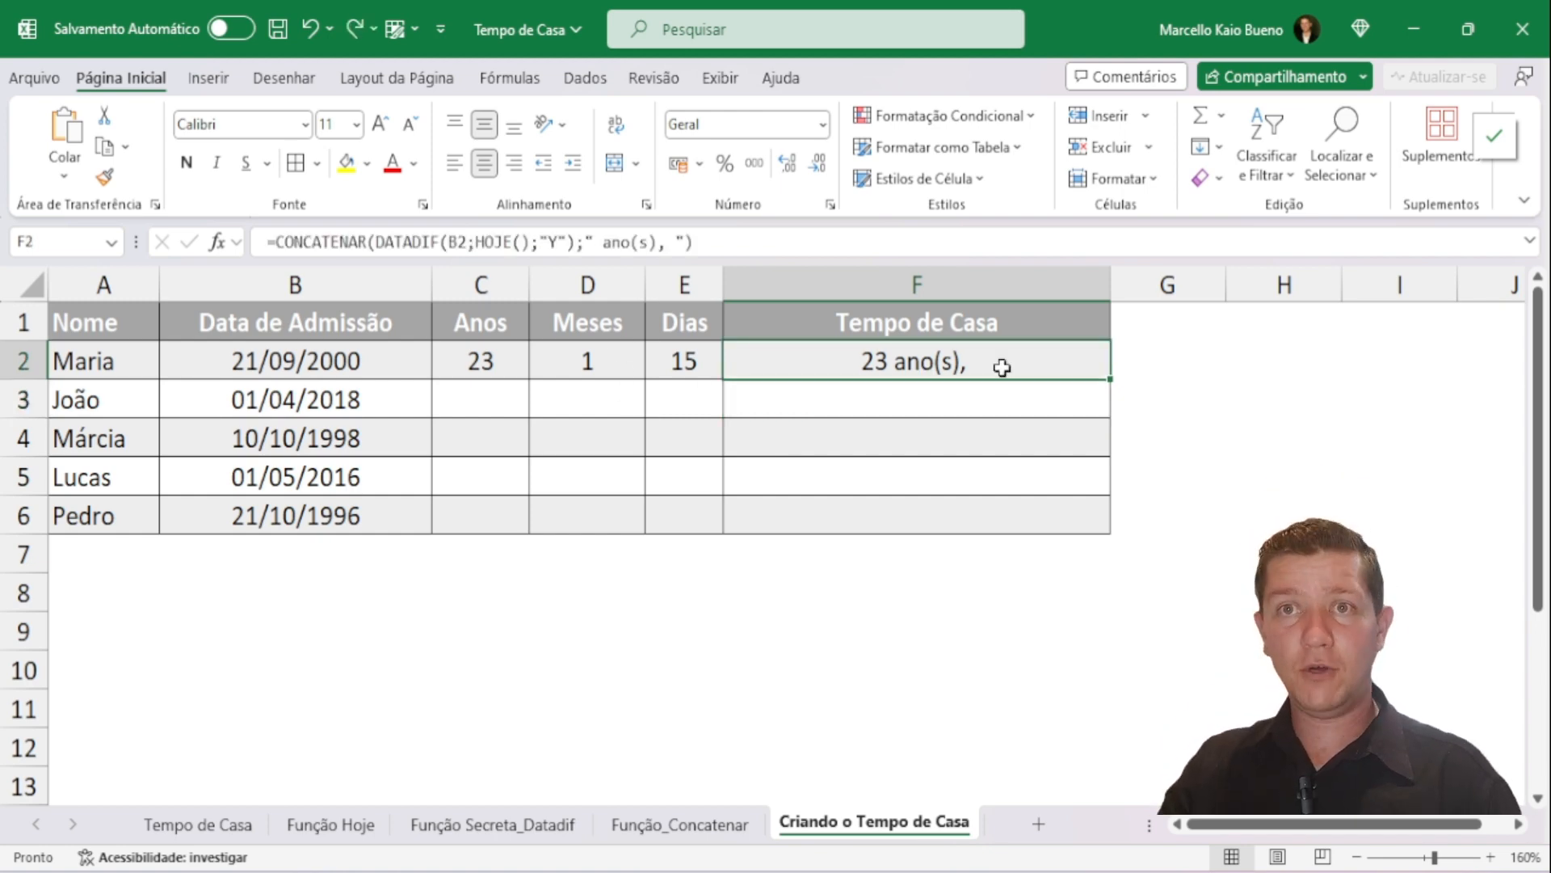
{"action": "double_click", "coordinate": [1002, 367]}
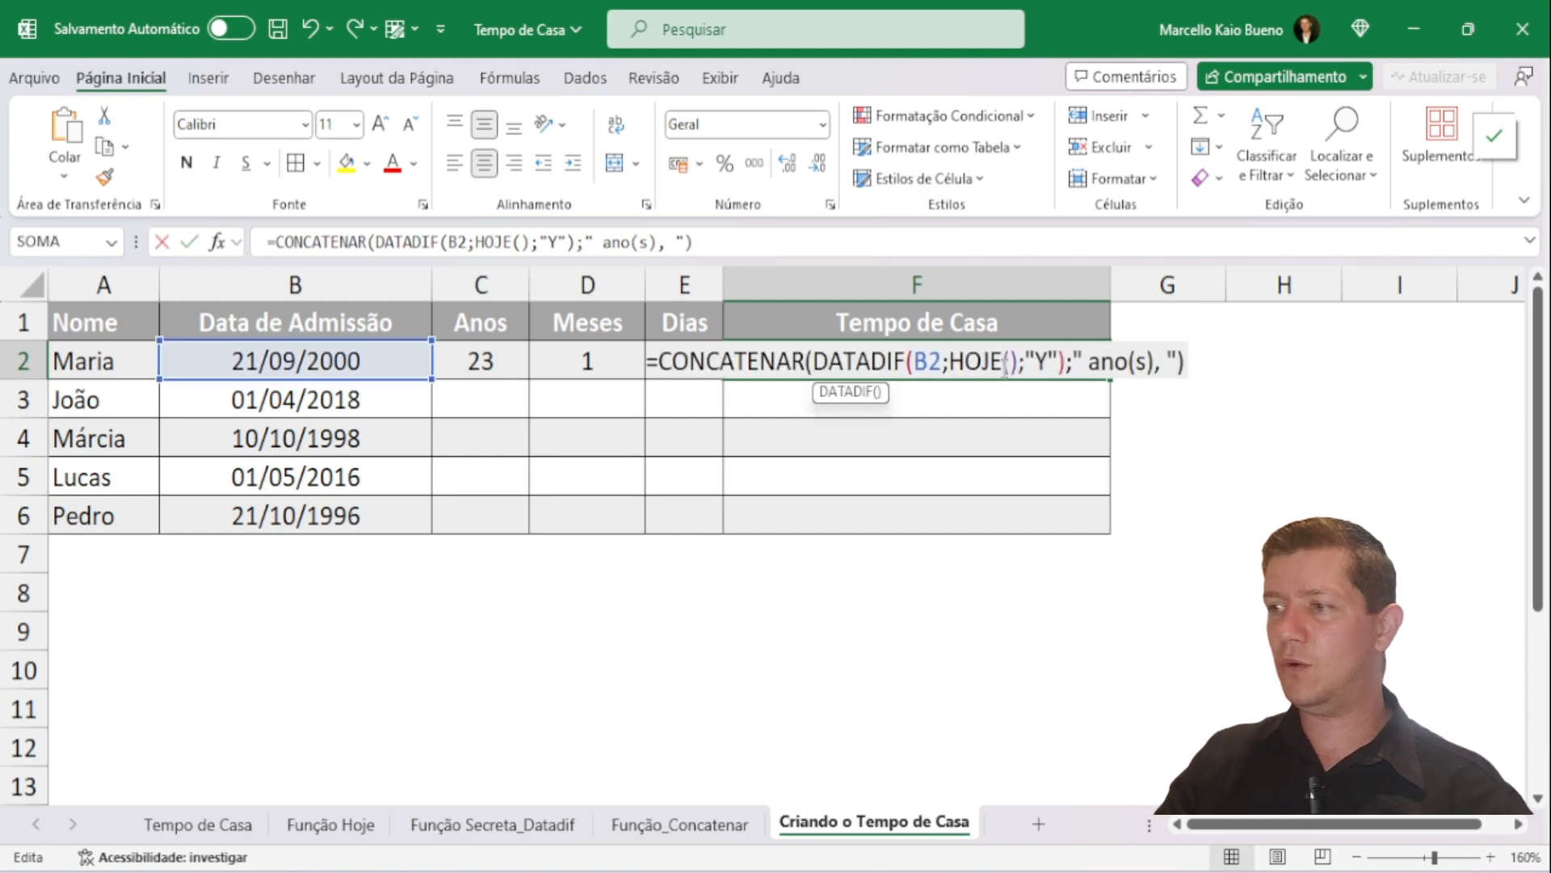
{"action": "left_click", "coordinate": [1178, 362]}
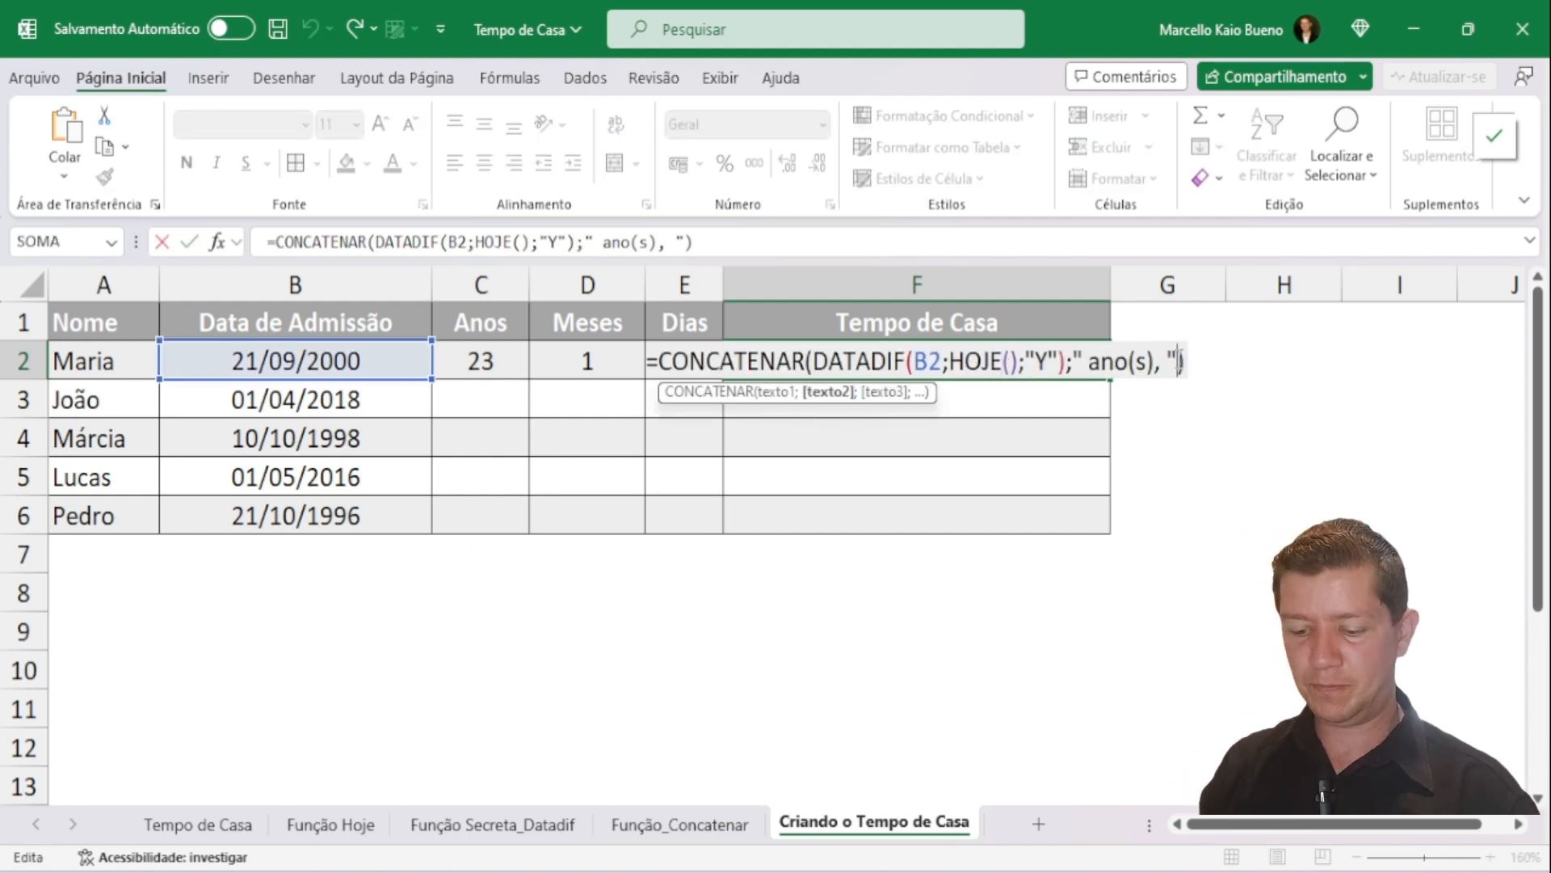
{"action": "type", "text": ";"}
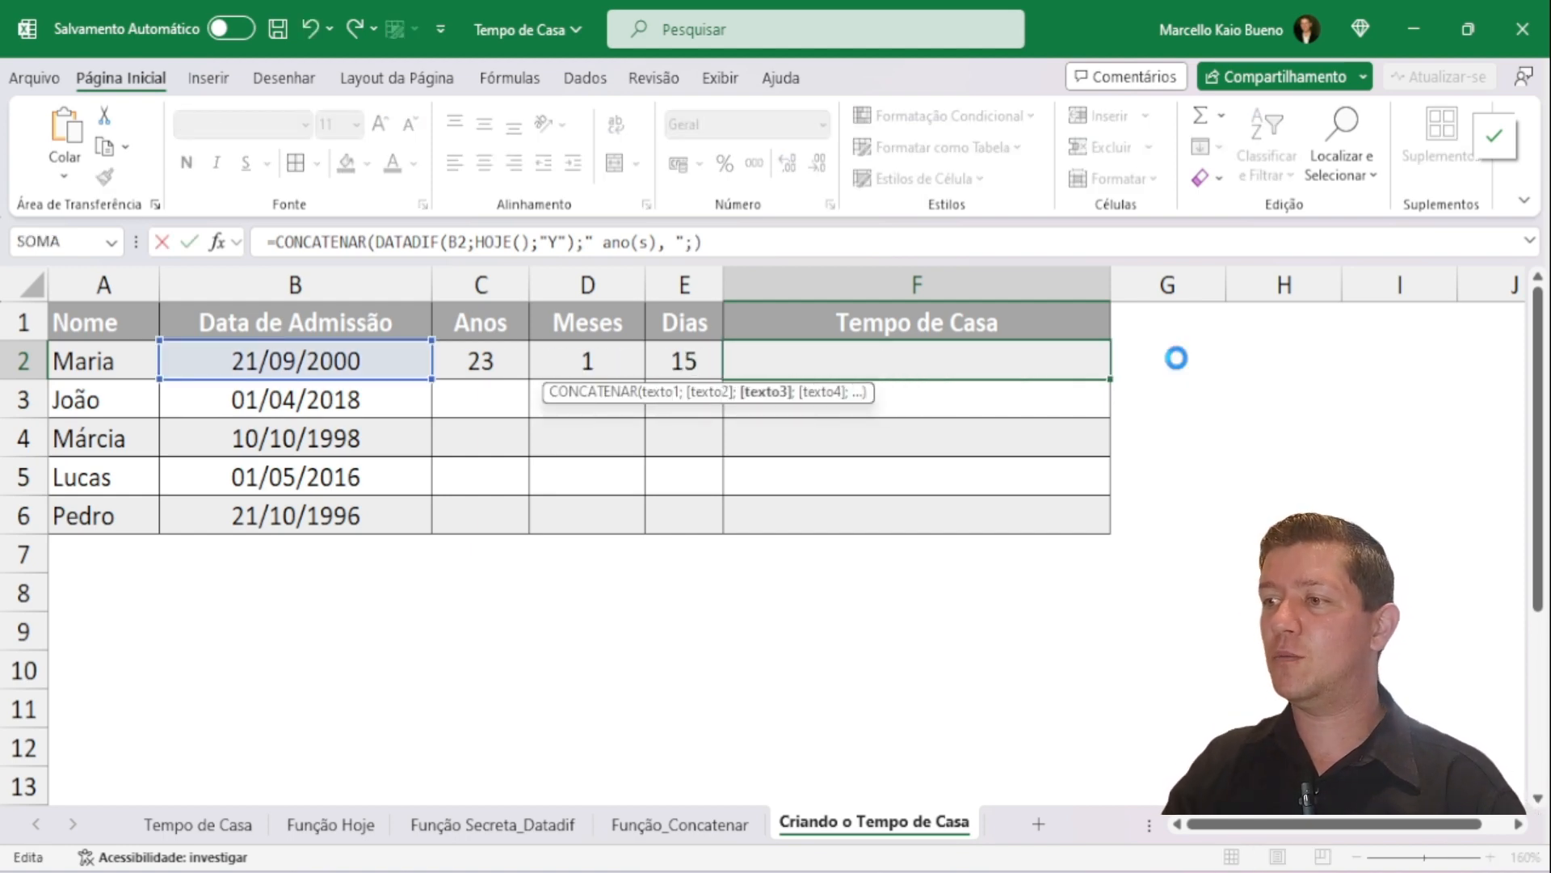
{"action": "type", "text": "DATADIF(B2;HOJE();\"Y\")"}
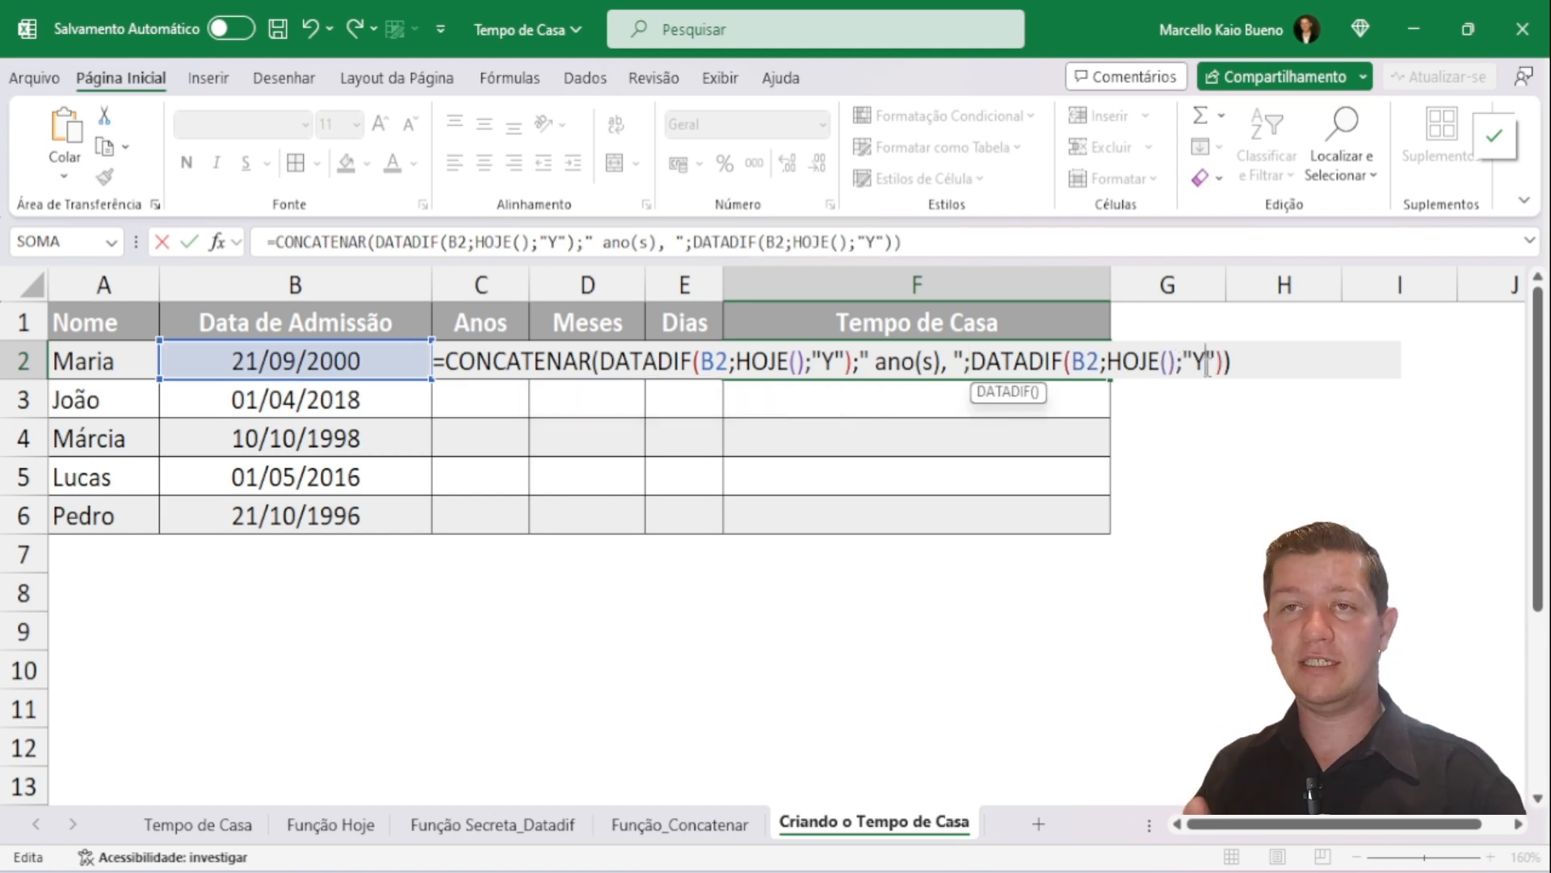
{"action": "type", "text": "M"}
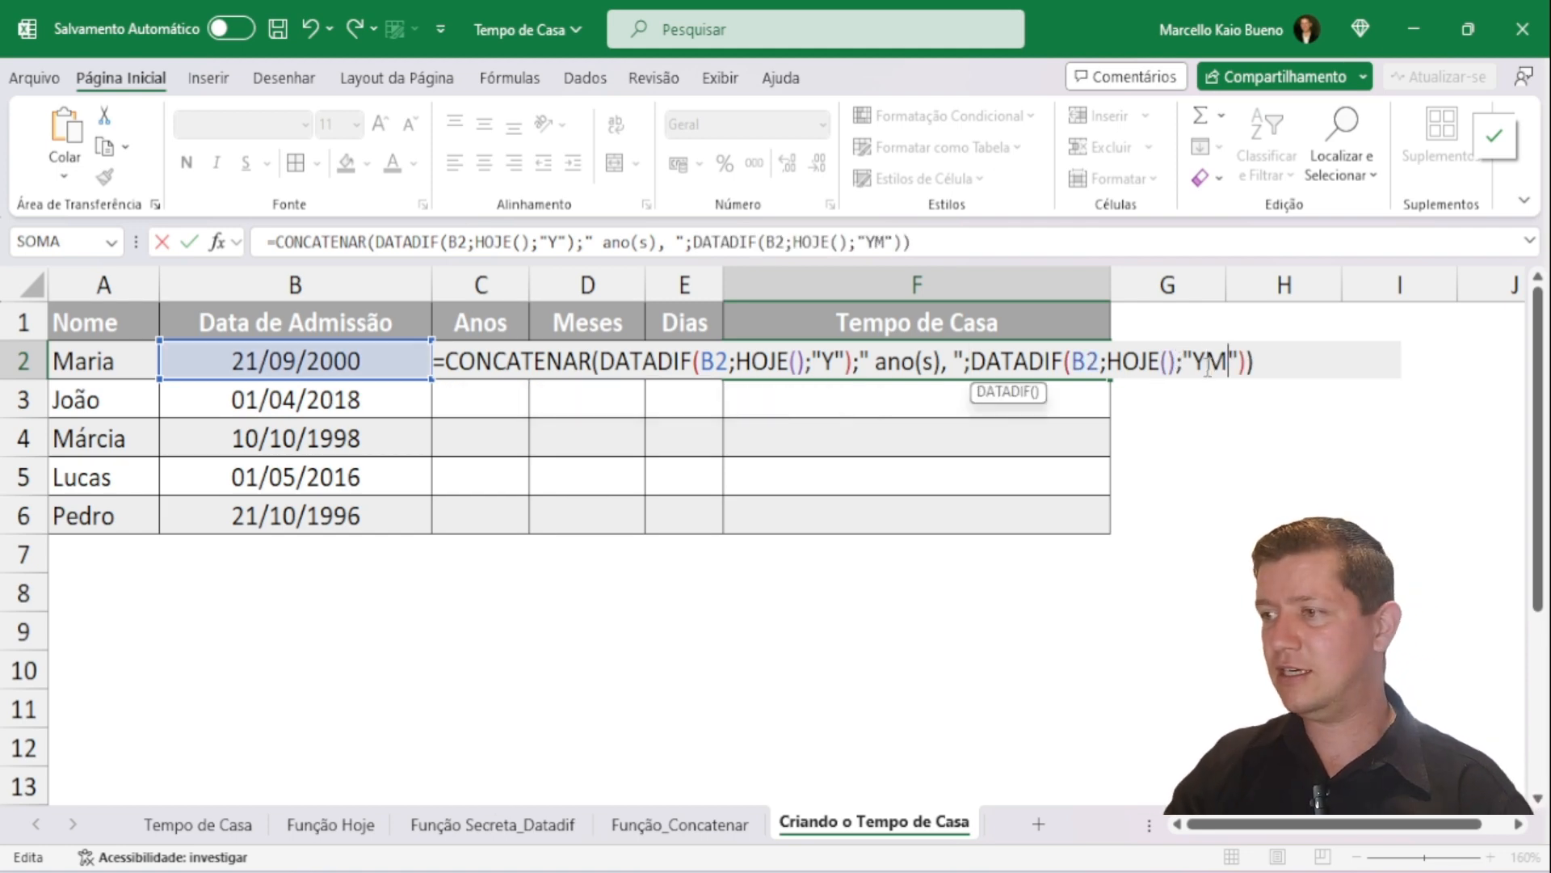
Step: Add the text " mês(es), " after the months DATADIF in the F2 formula, followed by an argument separator
{"action": "left_click", "coordinate": [1255, 361]}
{"action": "key", "text": "BackSpace"}
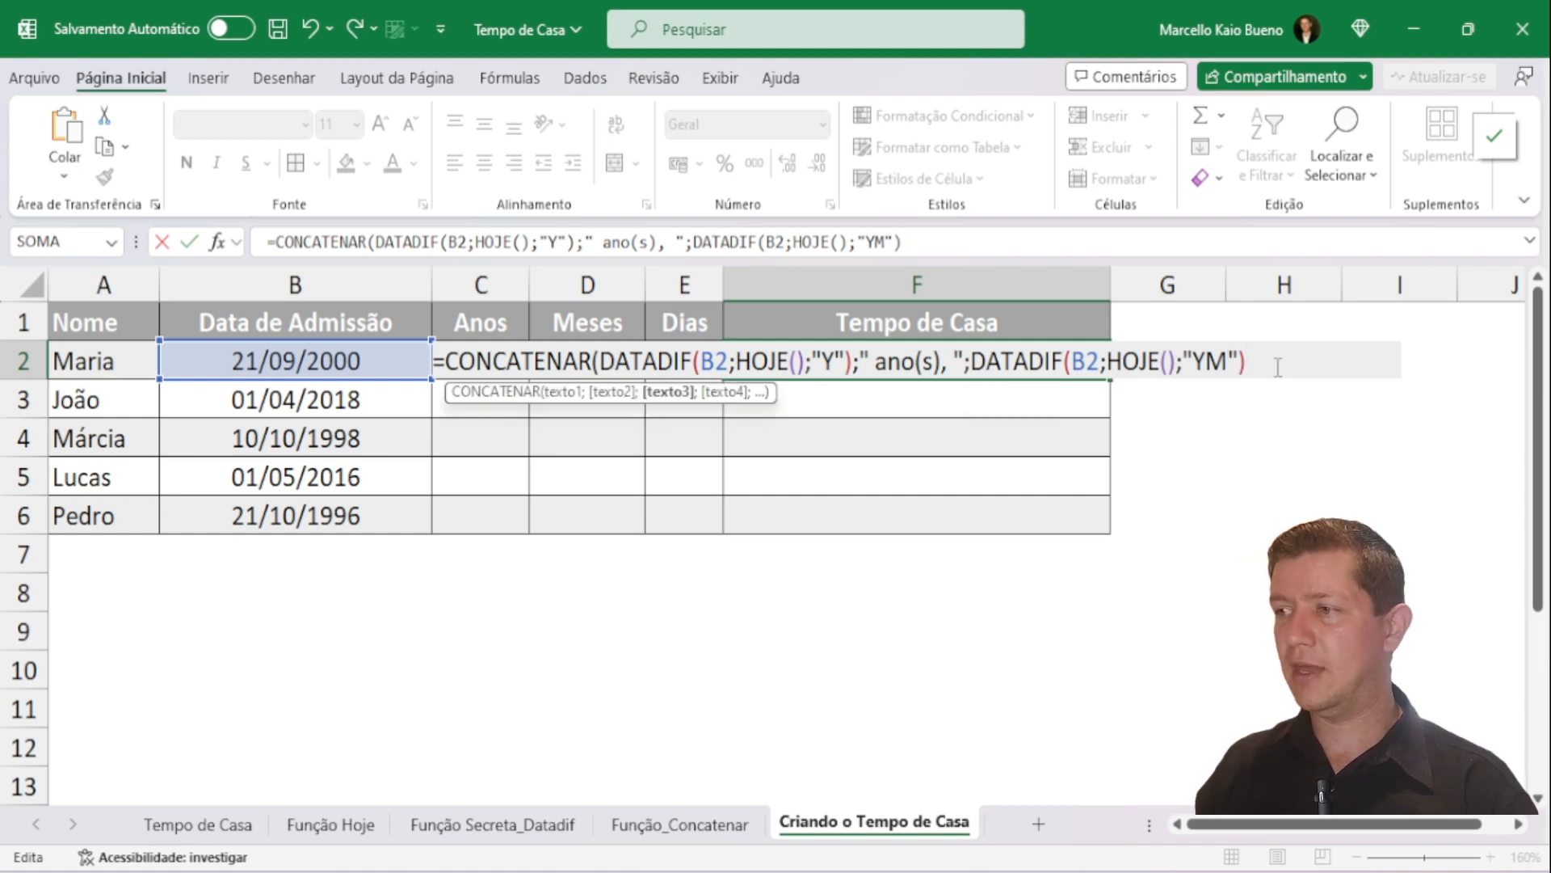
{"action": "type", "text": ";\" "}
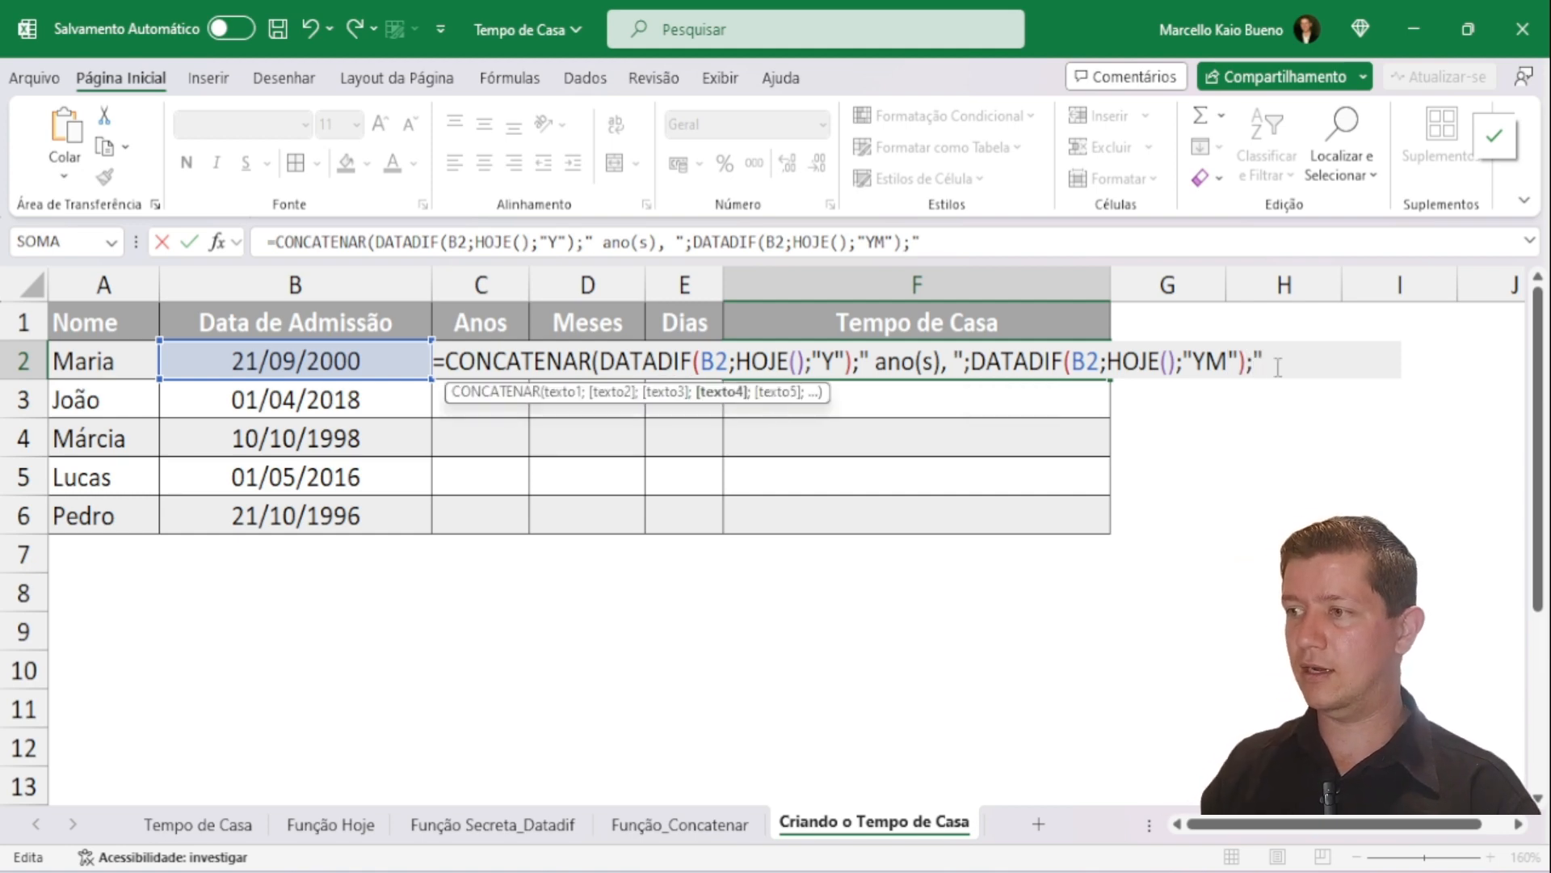
{"action": "type", "text": "ano"}
{"action": "key", "text": "BackSpace"}
{"action": "key", "text": "BackSpace"}
{"action": "key", "text": "BackSpace"}
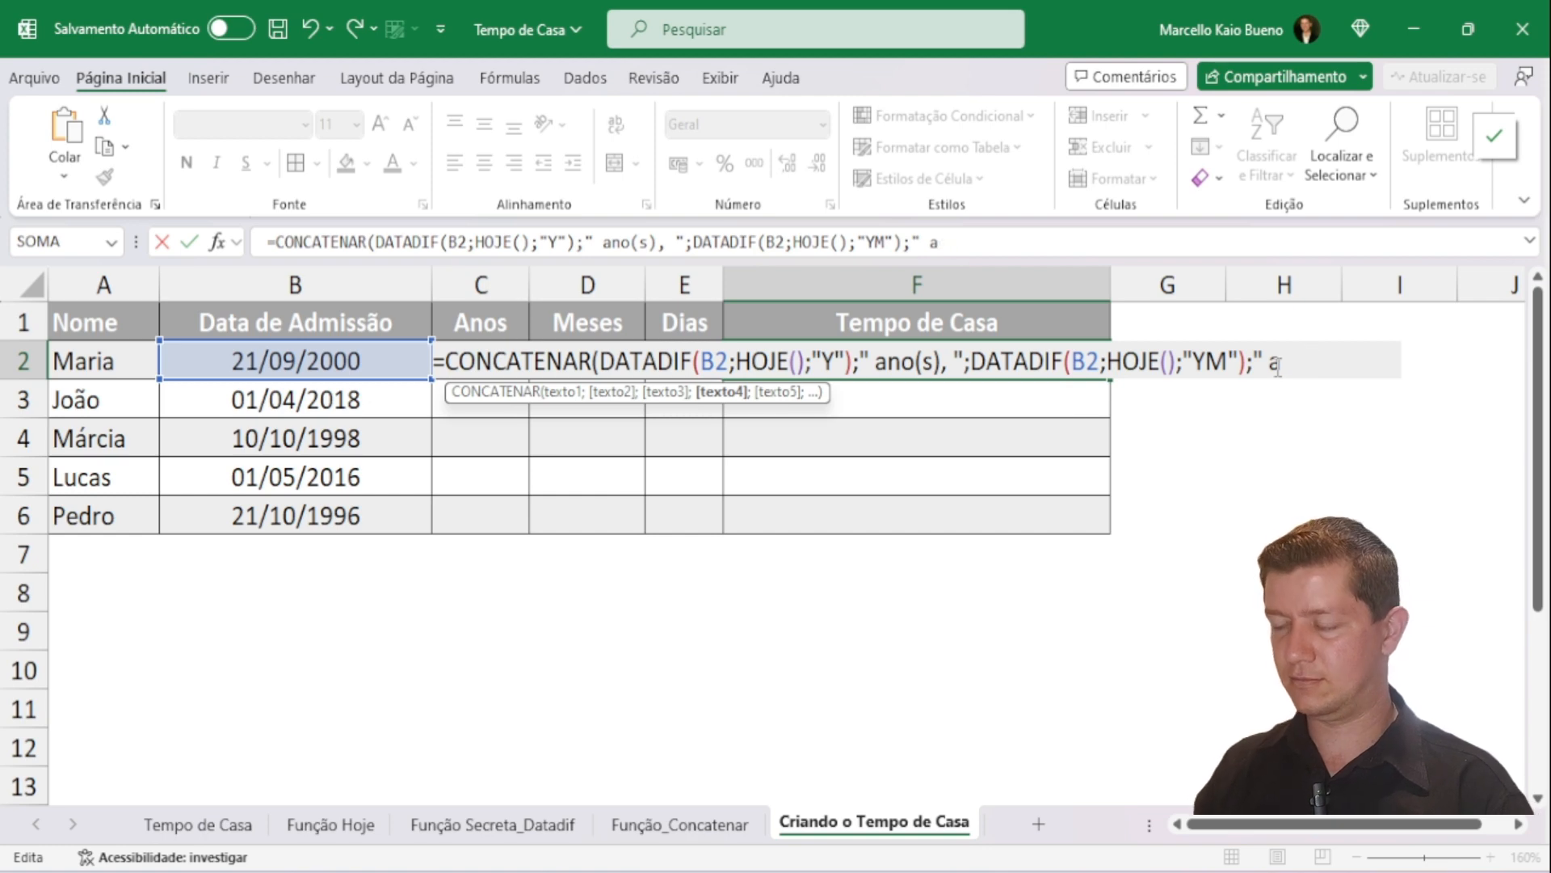
{"action": "type", "text": "mê"}
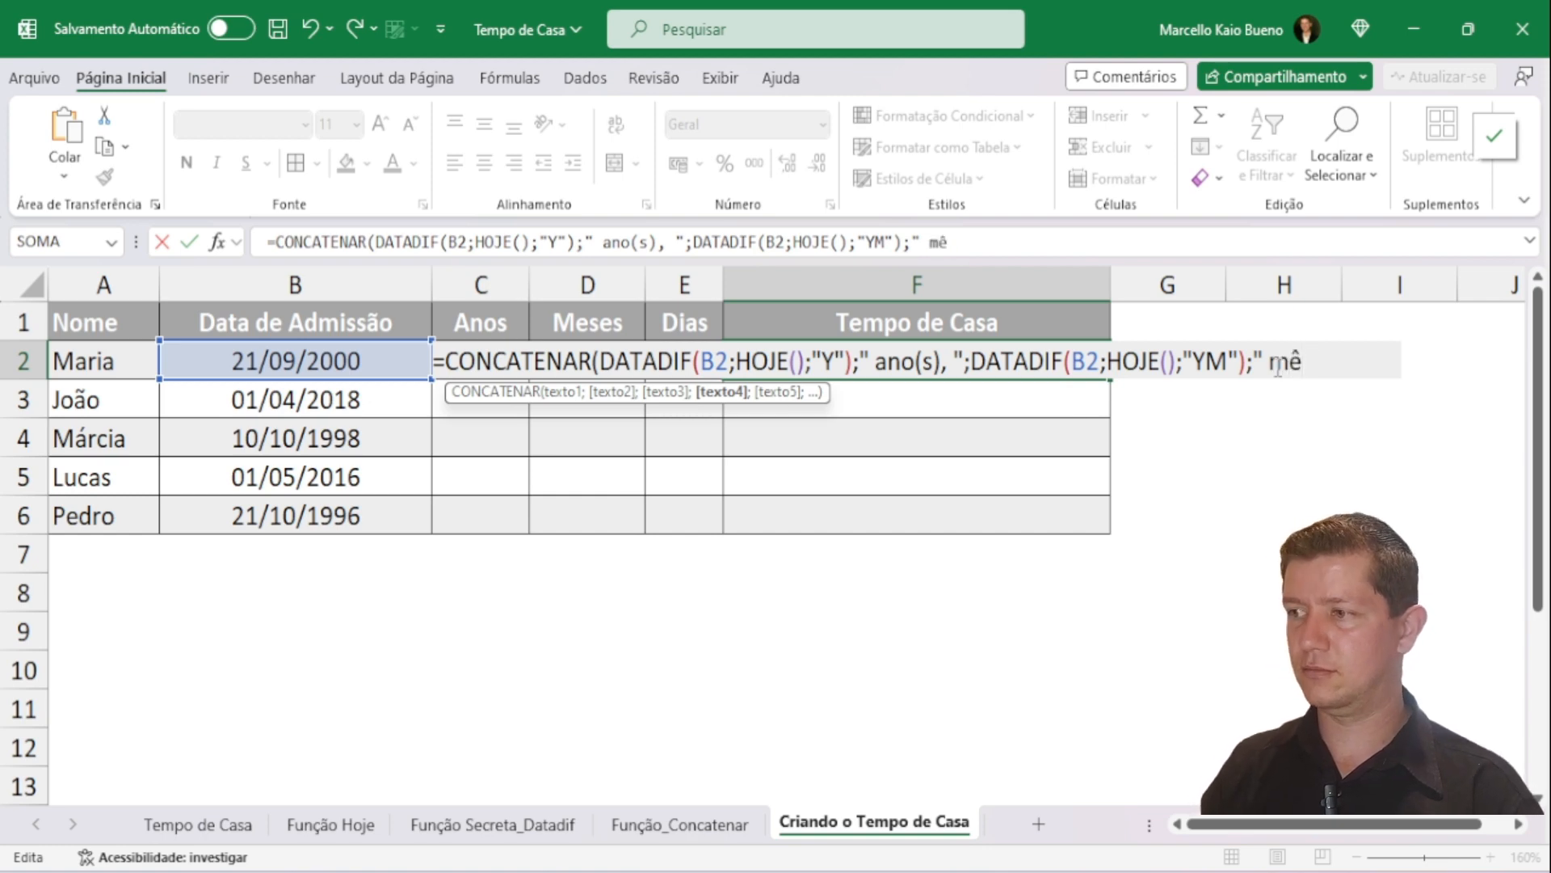
{"action": "type", "text": "s(es)"}
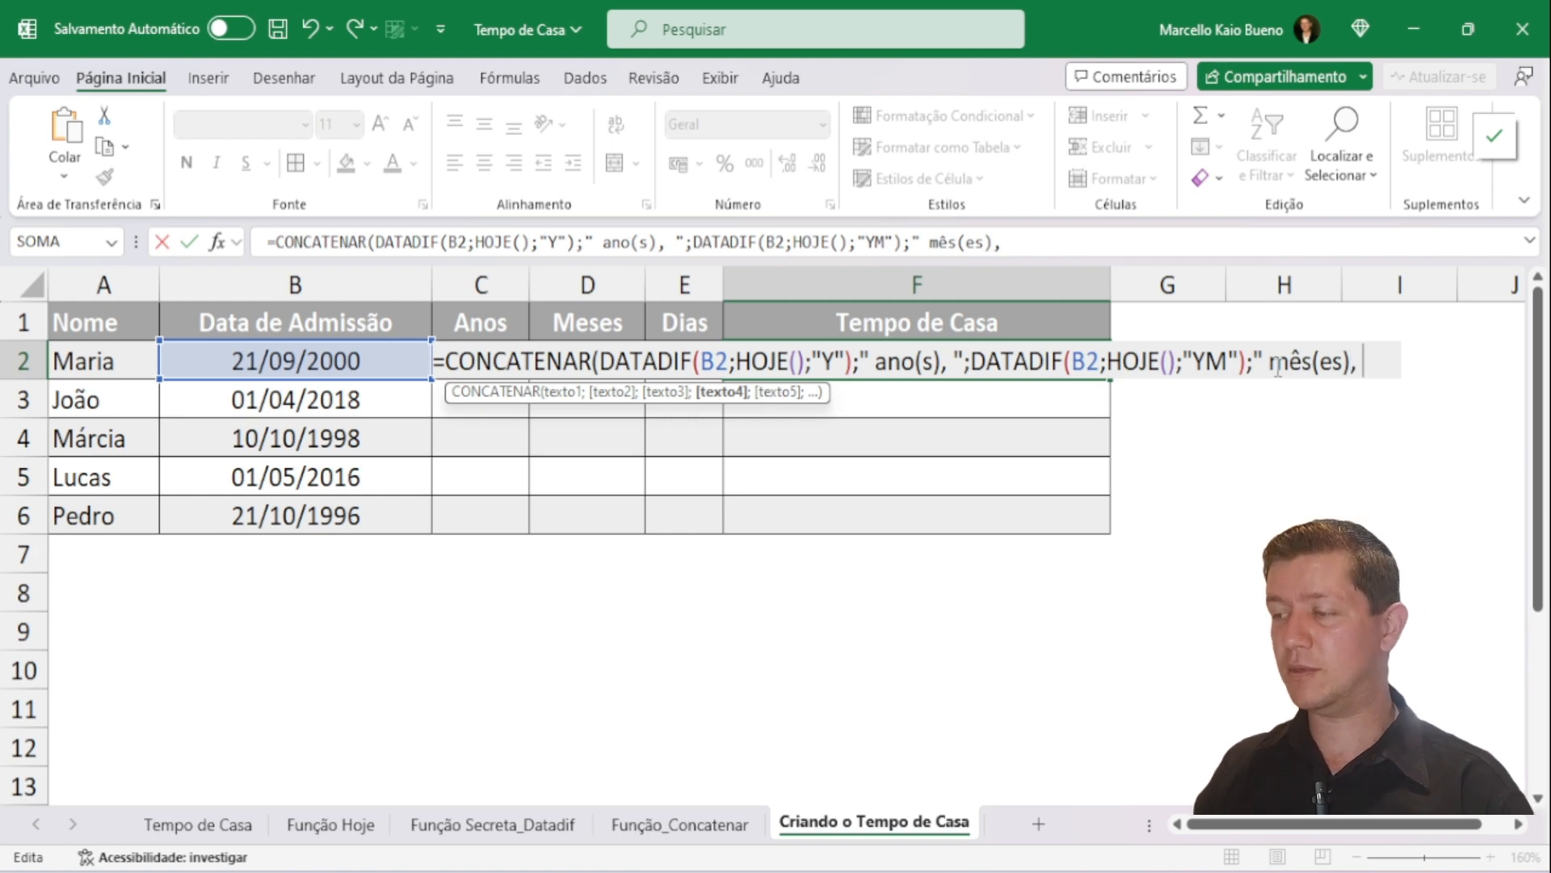
{"action": "type", "text": ", \";"}
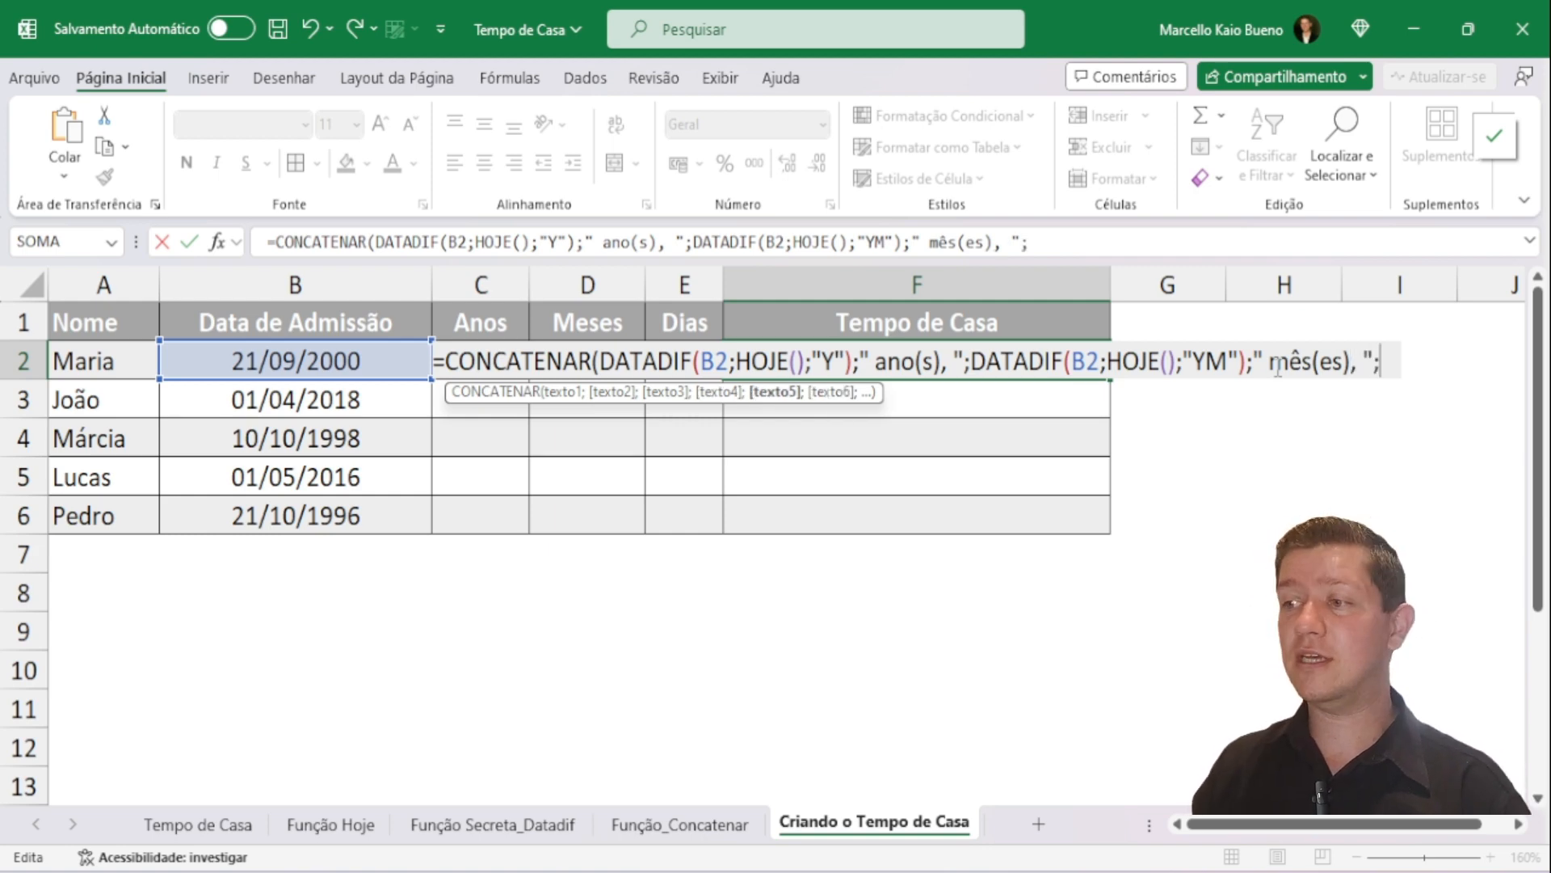
Step: Paste the copied DATADIF as the fifth argument of the F2 formula and change its unit code to "MD"
{"action": "type", "text": "DATADIF(B2;HOJE();\"Y\")"}
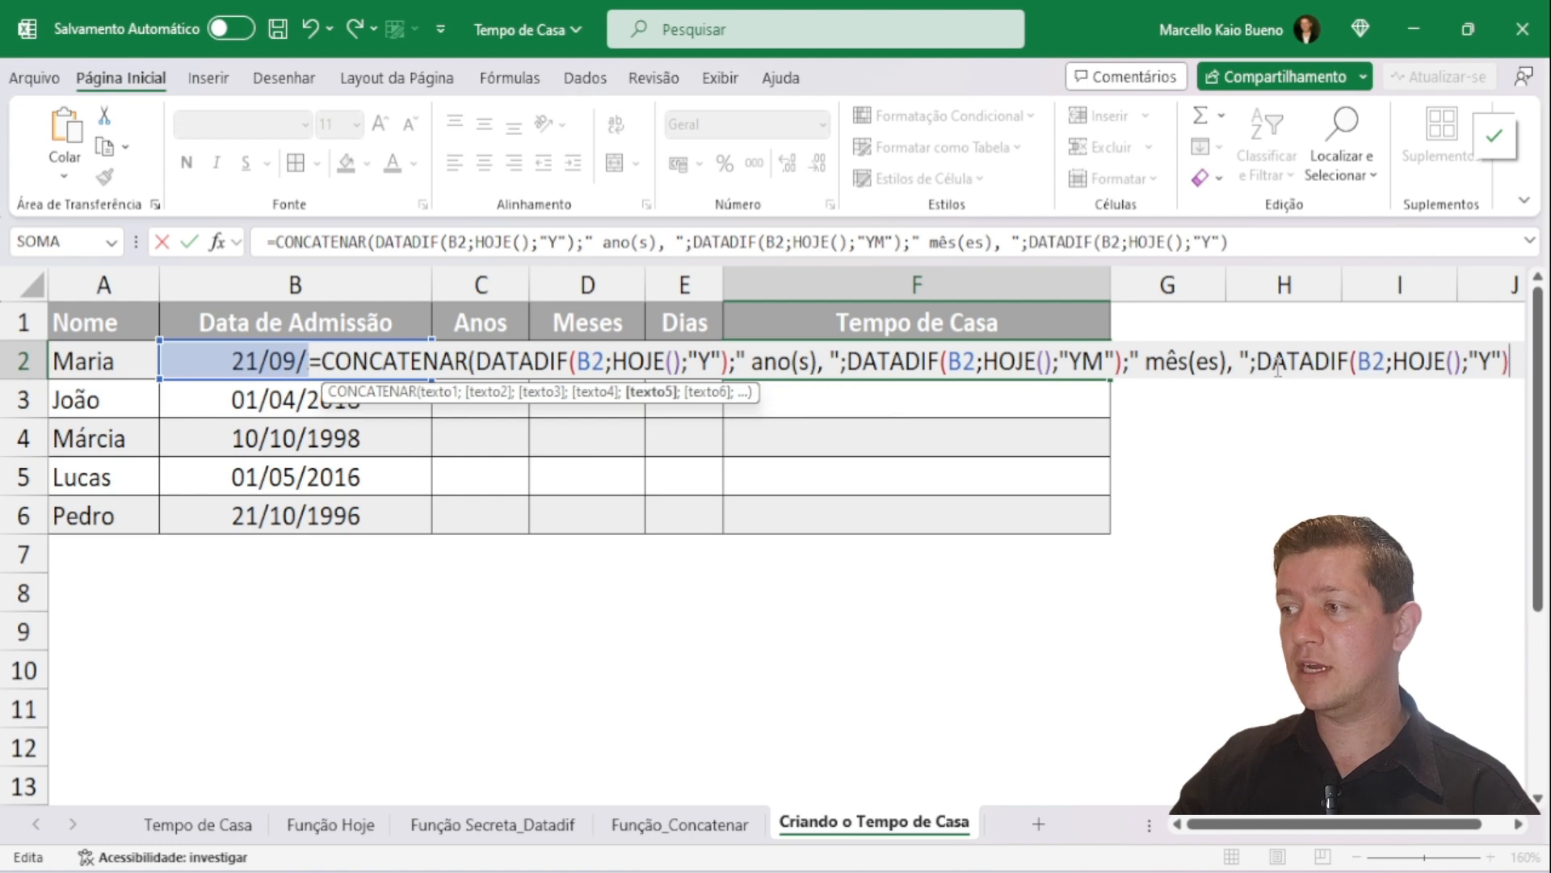
{"action": "double_click", "coordinate": [1484, 370]}
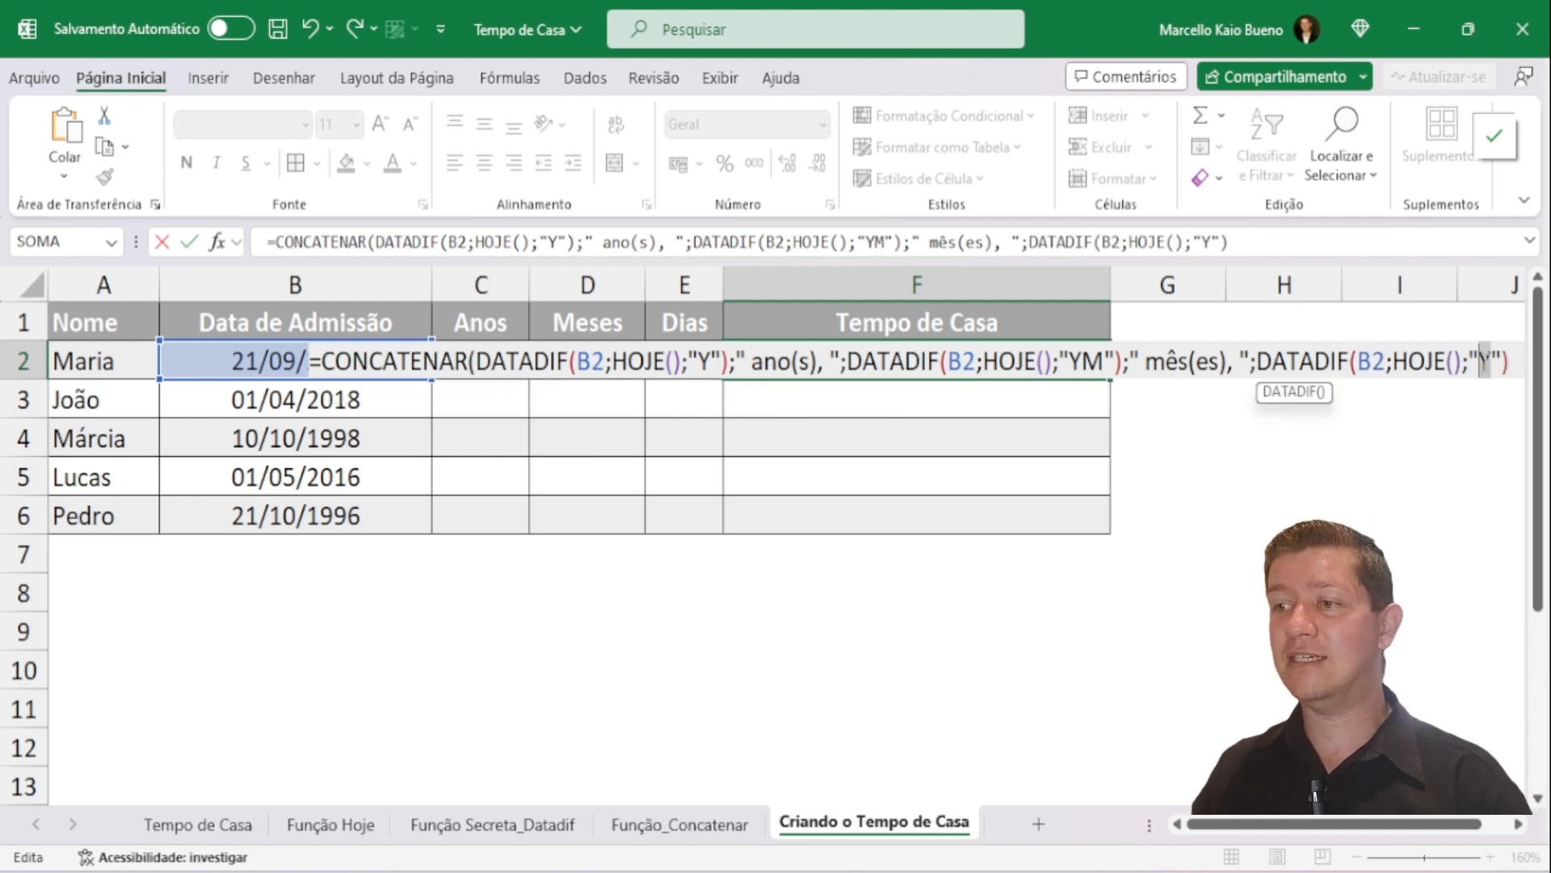
{"action": "type", "text": "MD"}
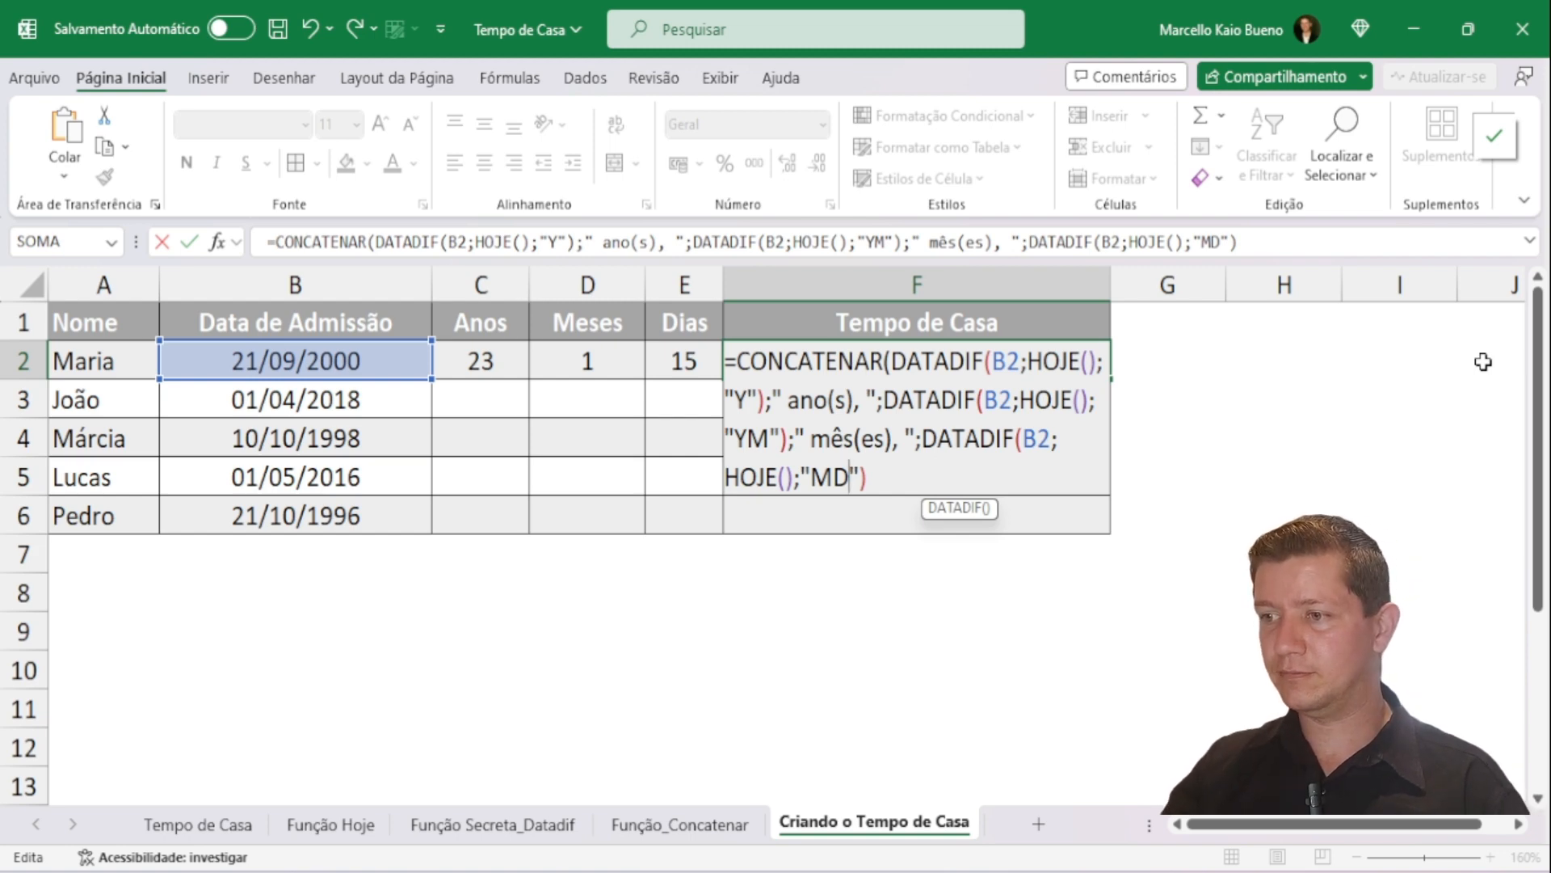
Step: Add the text " dia(s)" as the final CONCATENAR argument and enter the completed formula in F2
{"action": "left_click", "coordinate": [886, 477]}
{"action": "type", "text": ";"}
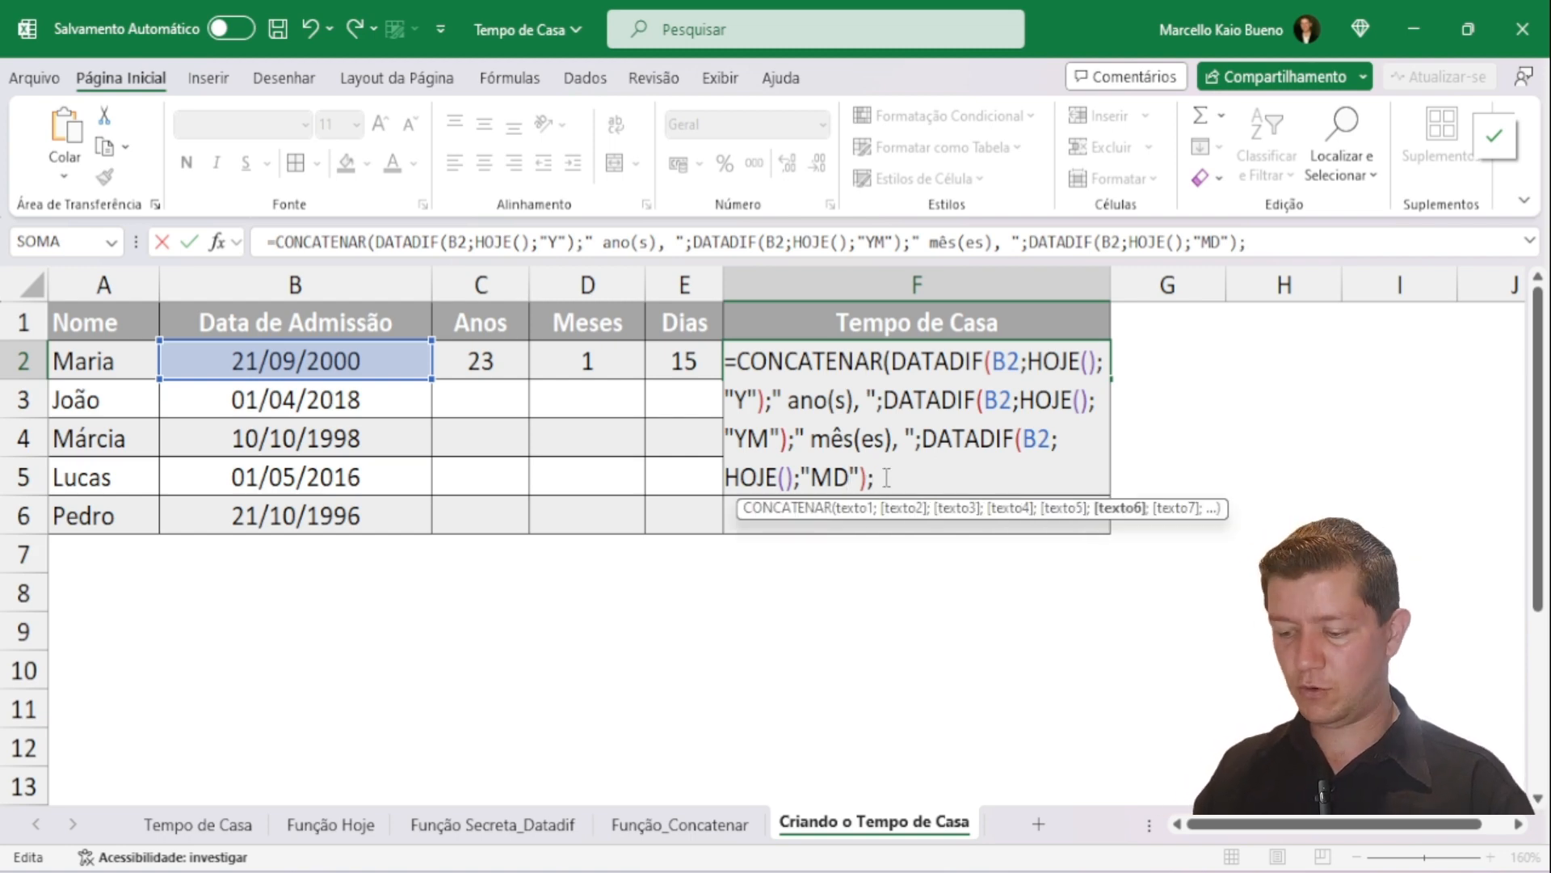
{"action": "type", "text": "\""}
{"action": "type", "text": " dia(s"}
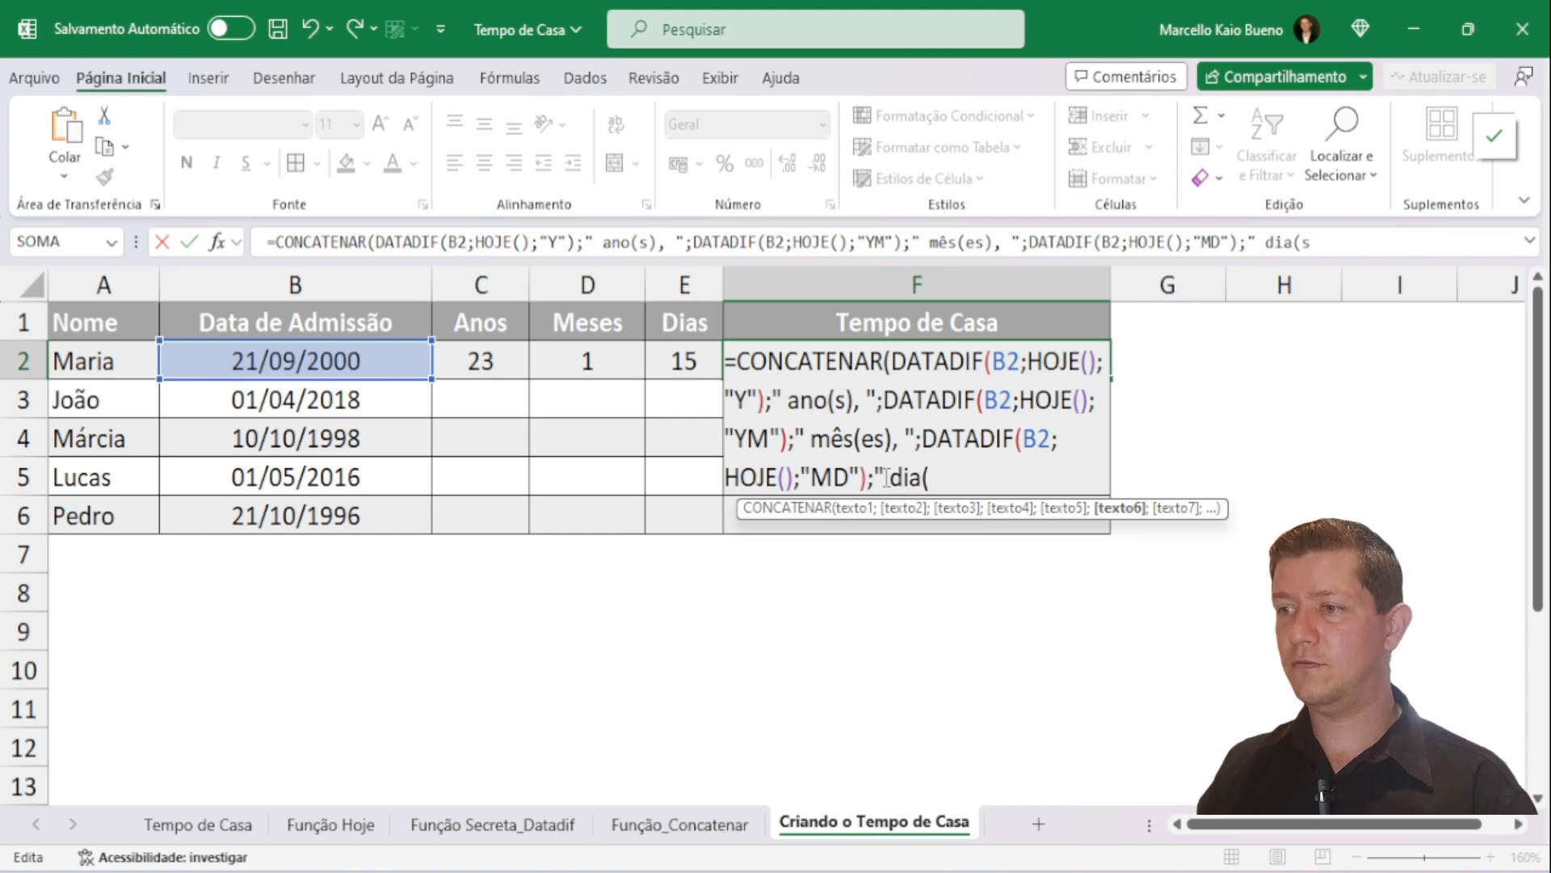
{"action": "type", "text": ")\")"}
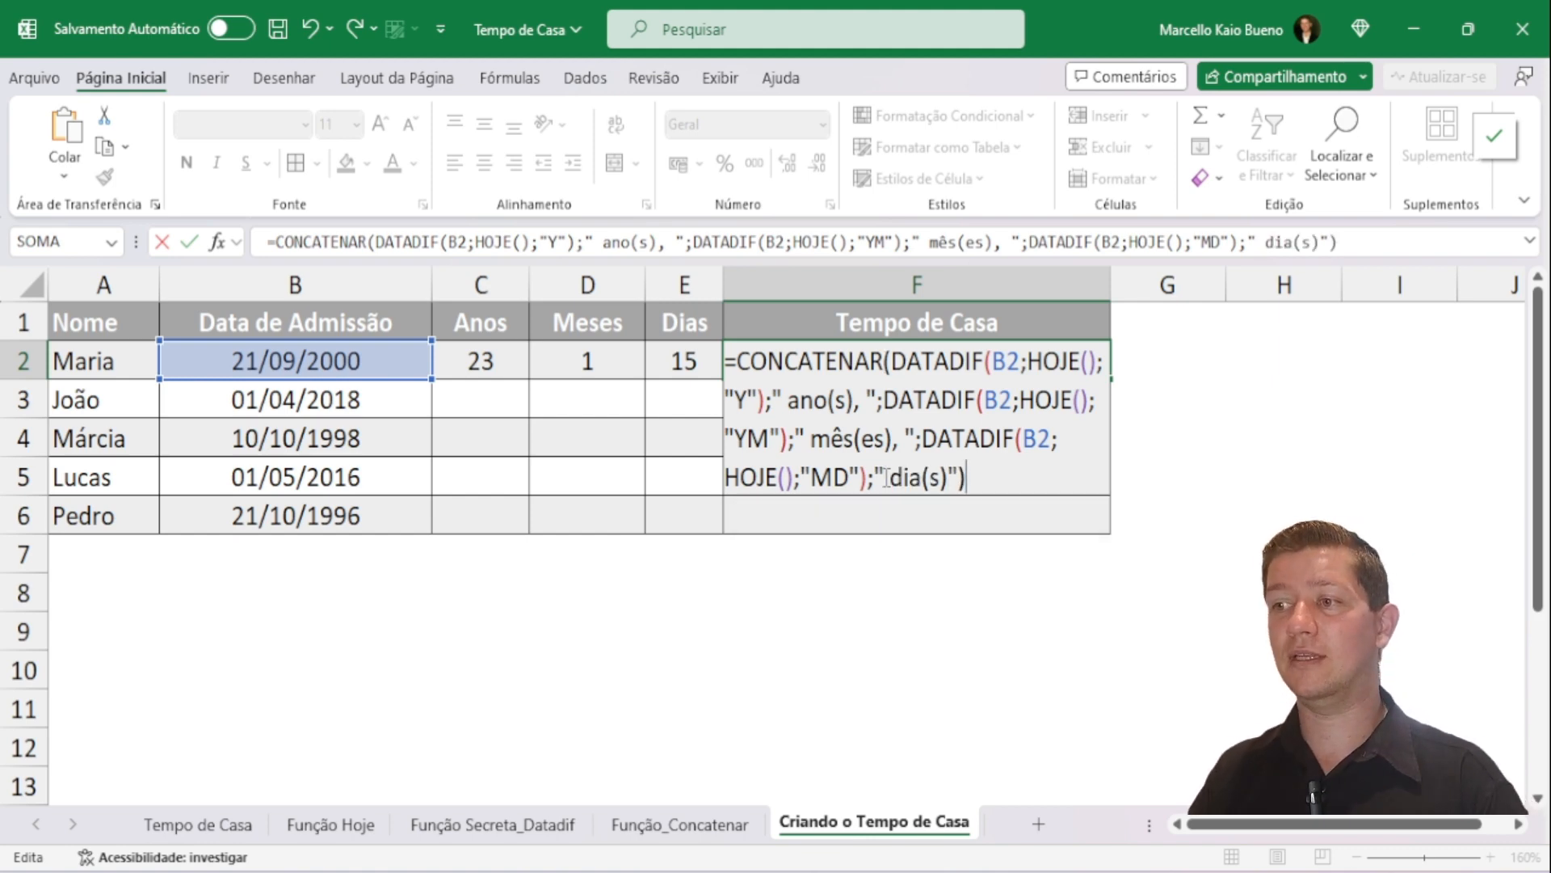
{"action": "key", "text": "Return"}
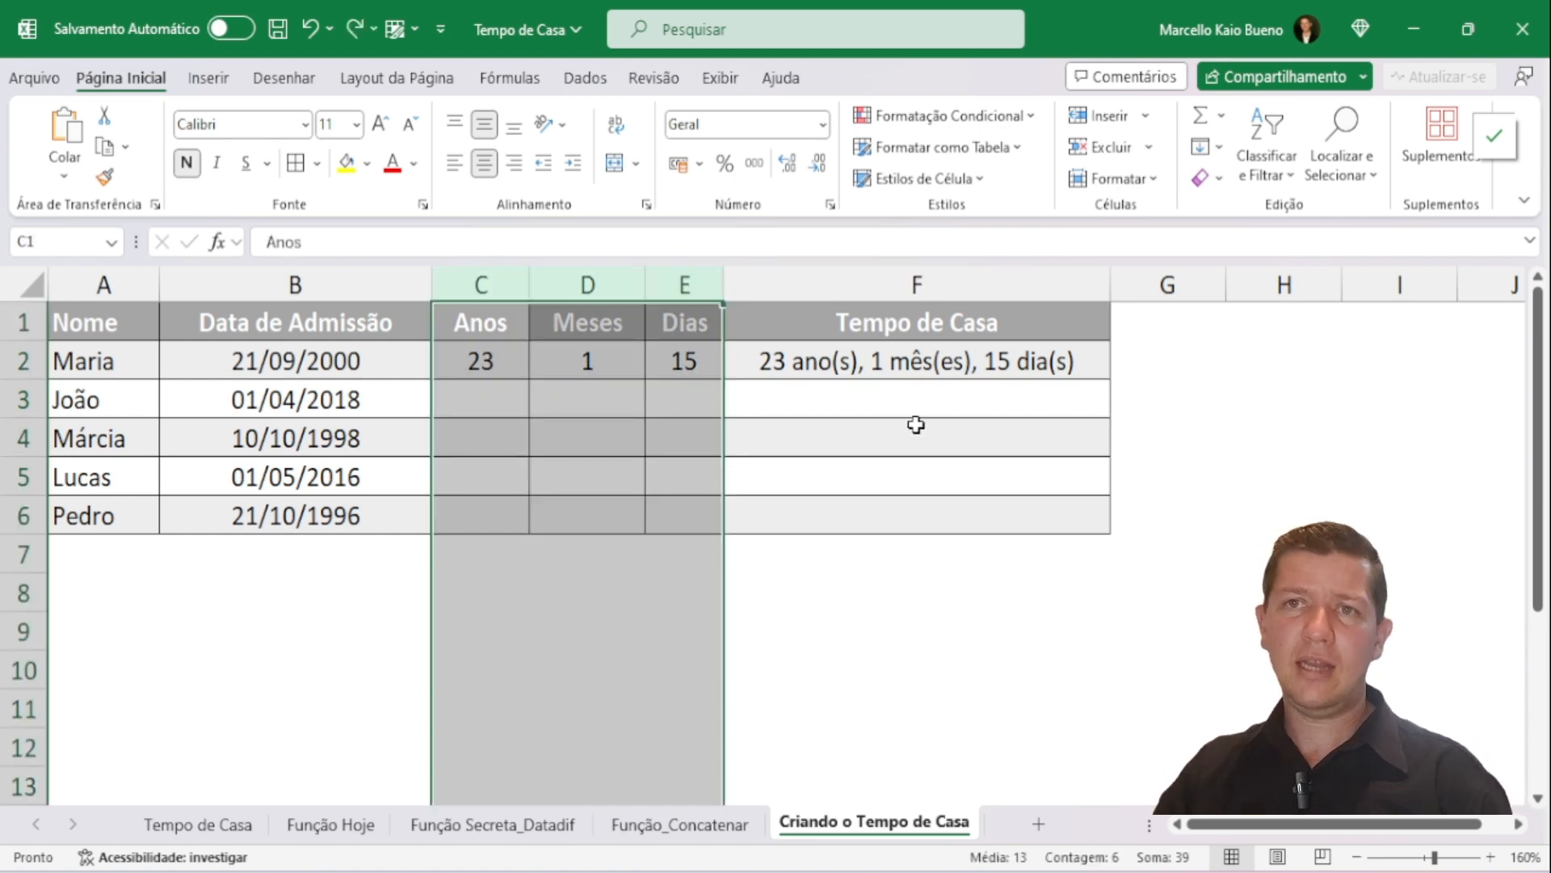
Step: Delete the helper columns C to E (Anos, Meses and Dias) from the sheet
{"action": "left_click", "coordinate": [911, 437]}
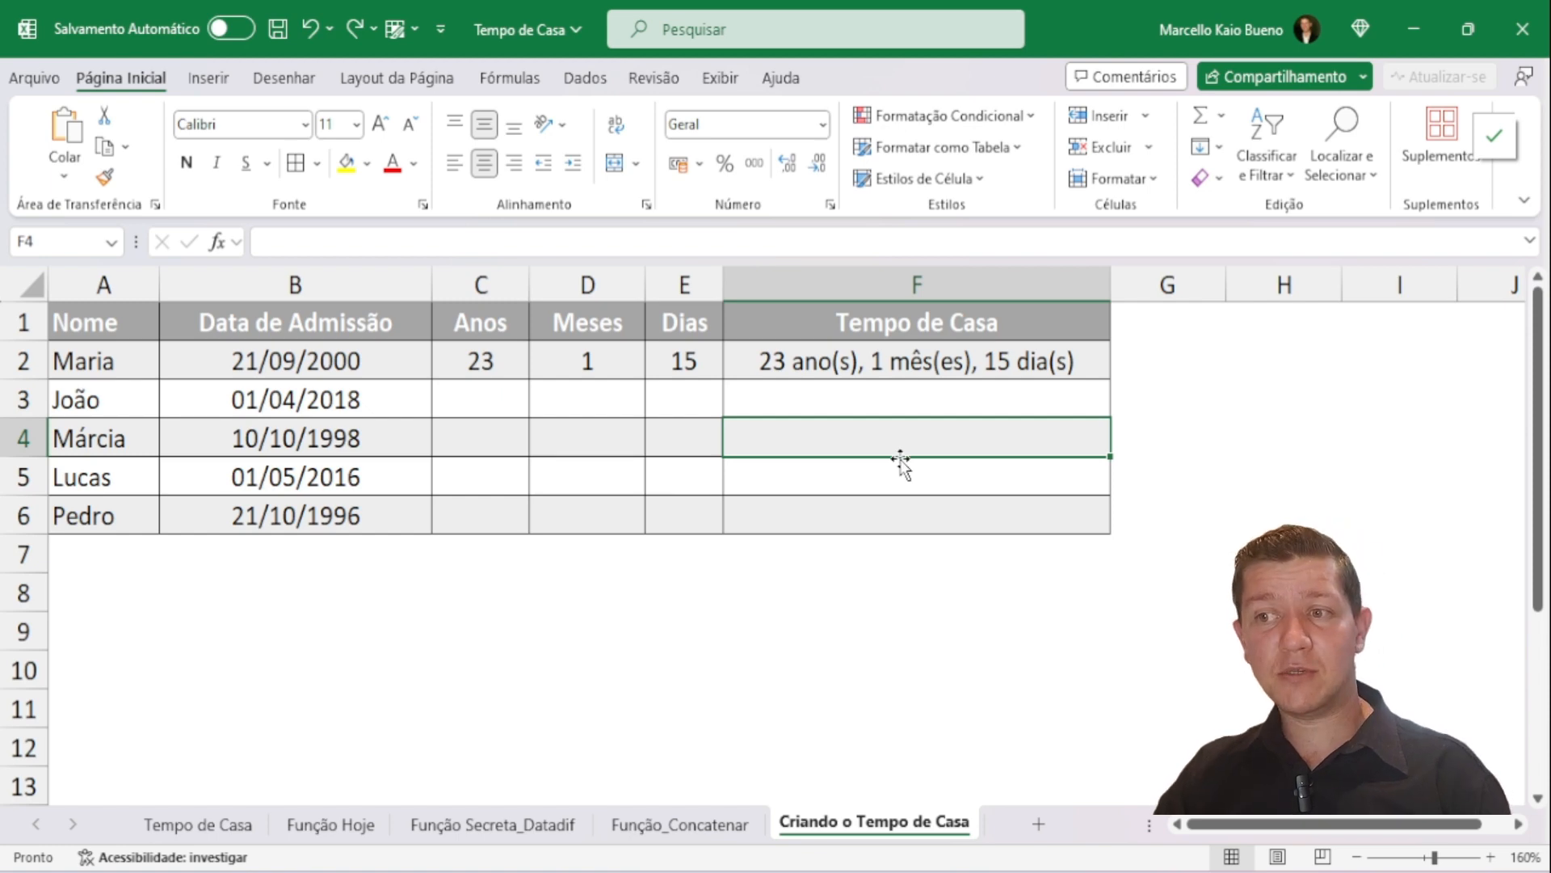
{"action": "left_click_drag", "start_coordinate": [524, 285], "coordinate": [662, 278]}
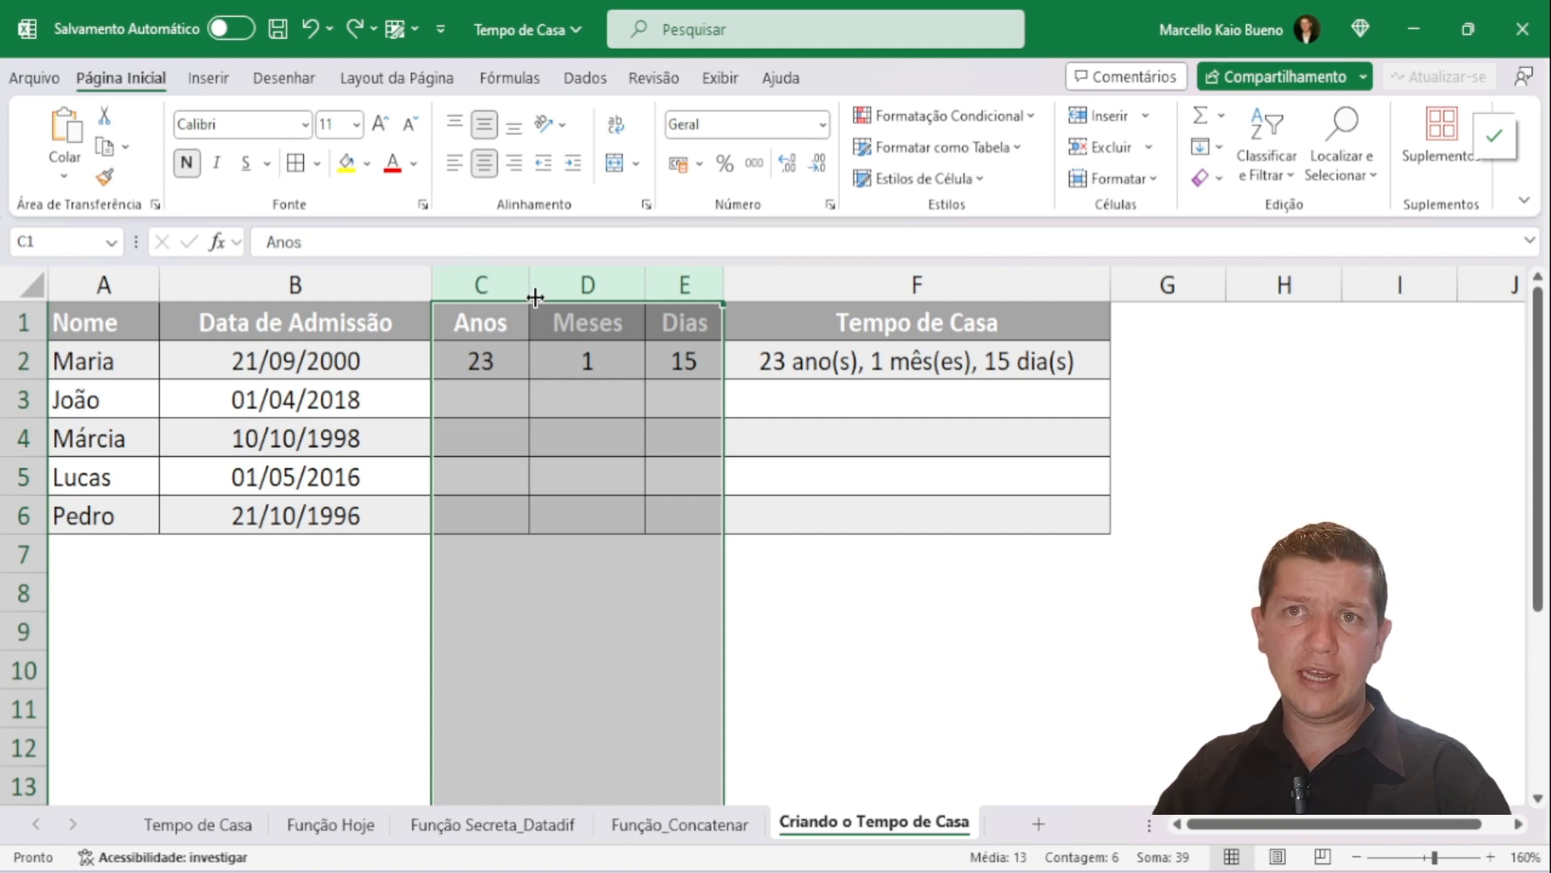
{"action": "right_click", "coordinate": [611, 306]}
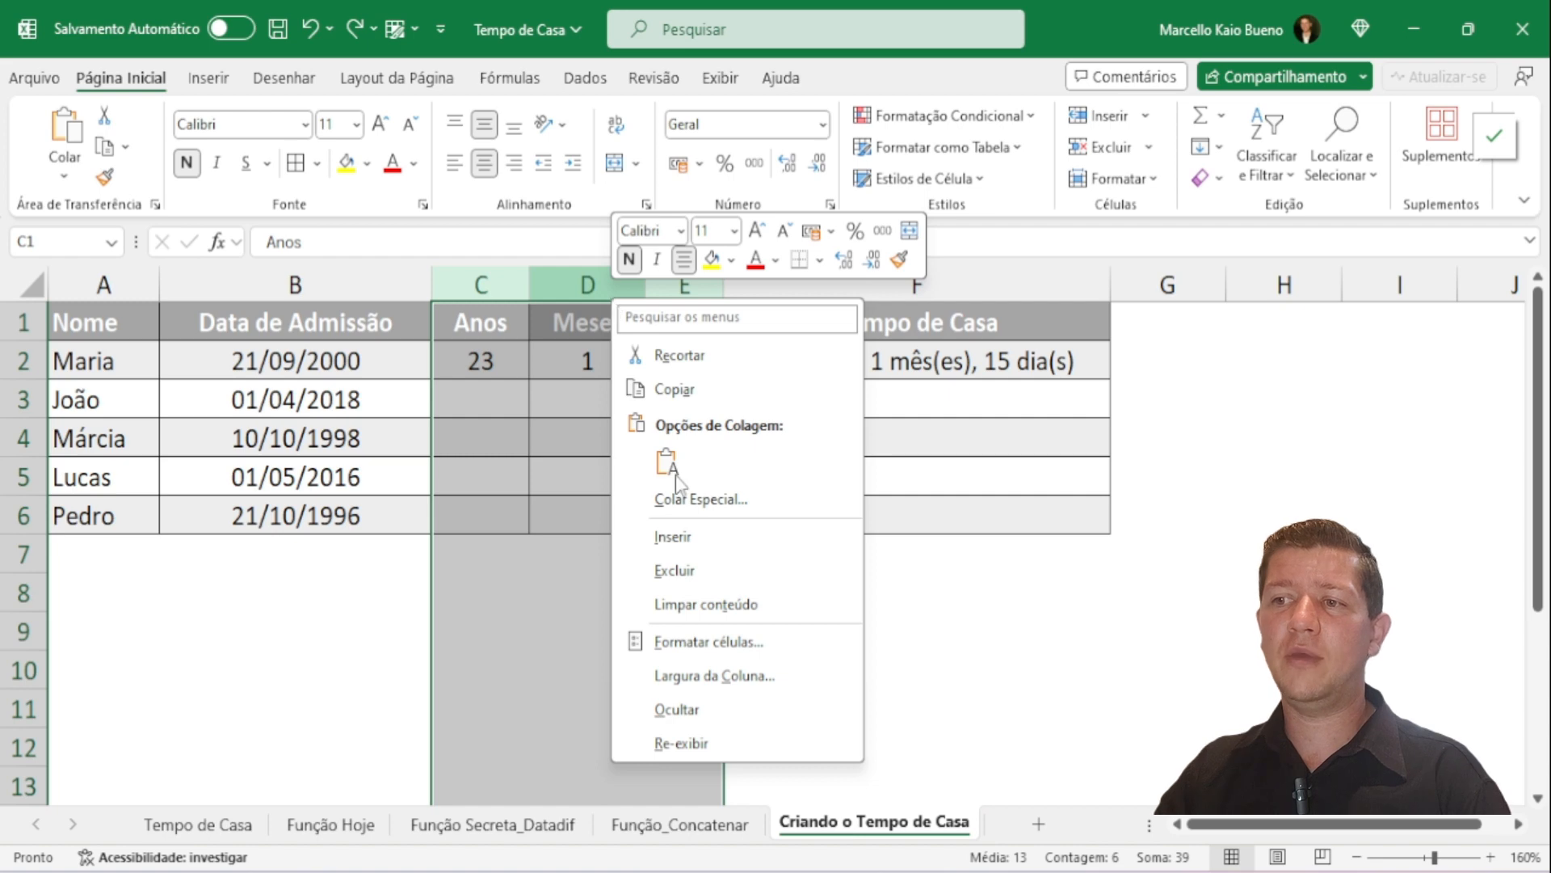
{"action": "left_click", "coordinate": [687, 571]}
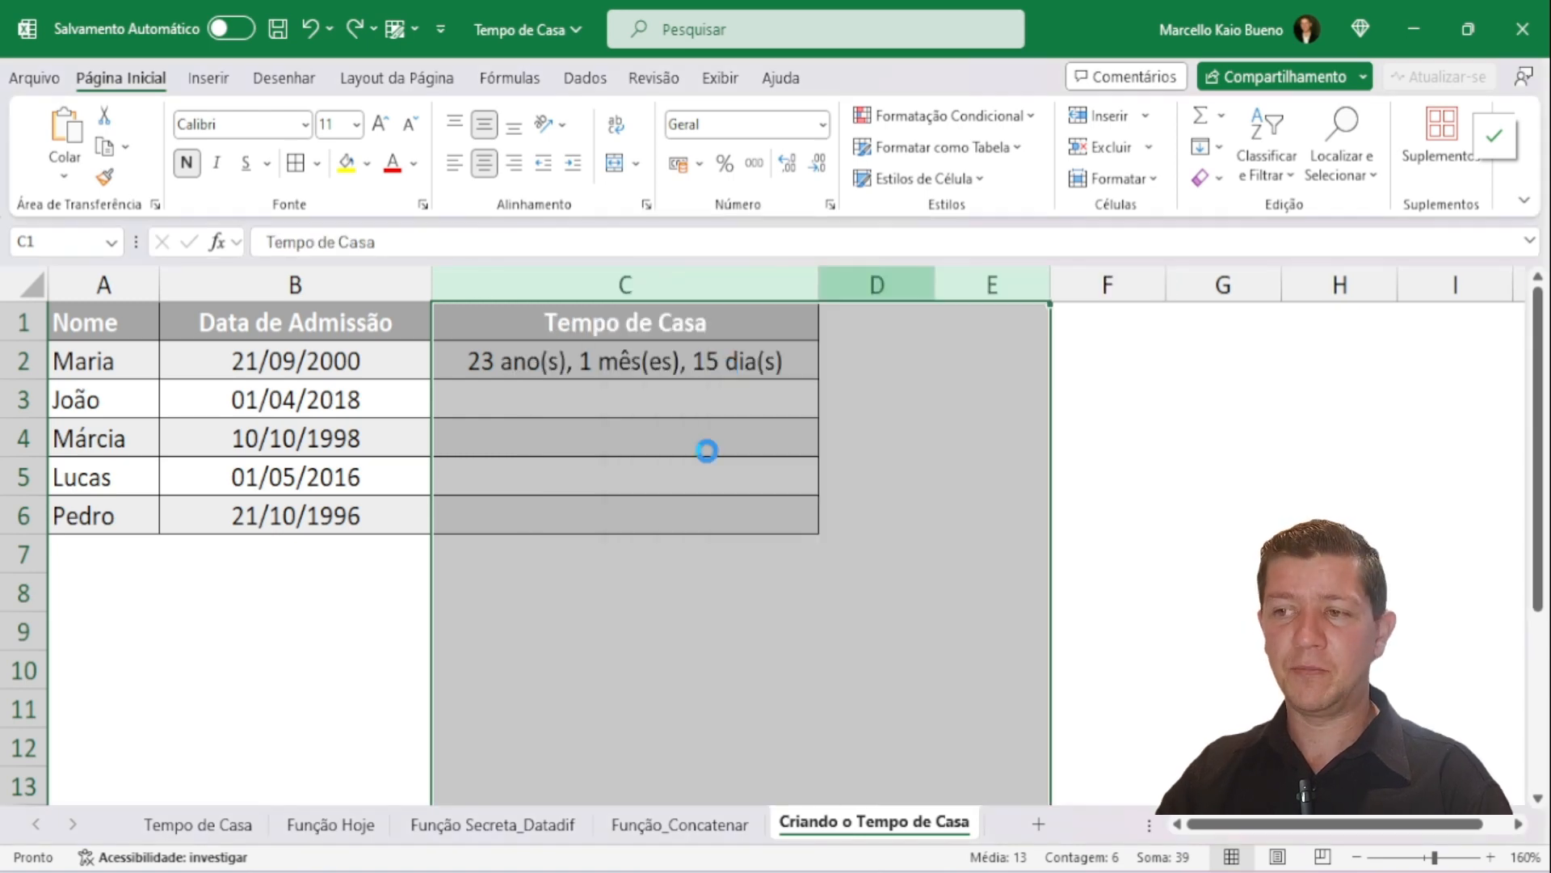
Step: Fill the Tempo de Casa formula from C2 down to C6 for the remaining employees and check the copied formula in C3
{"action": "key", "text": "Down"}
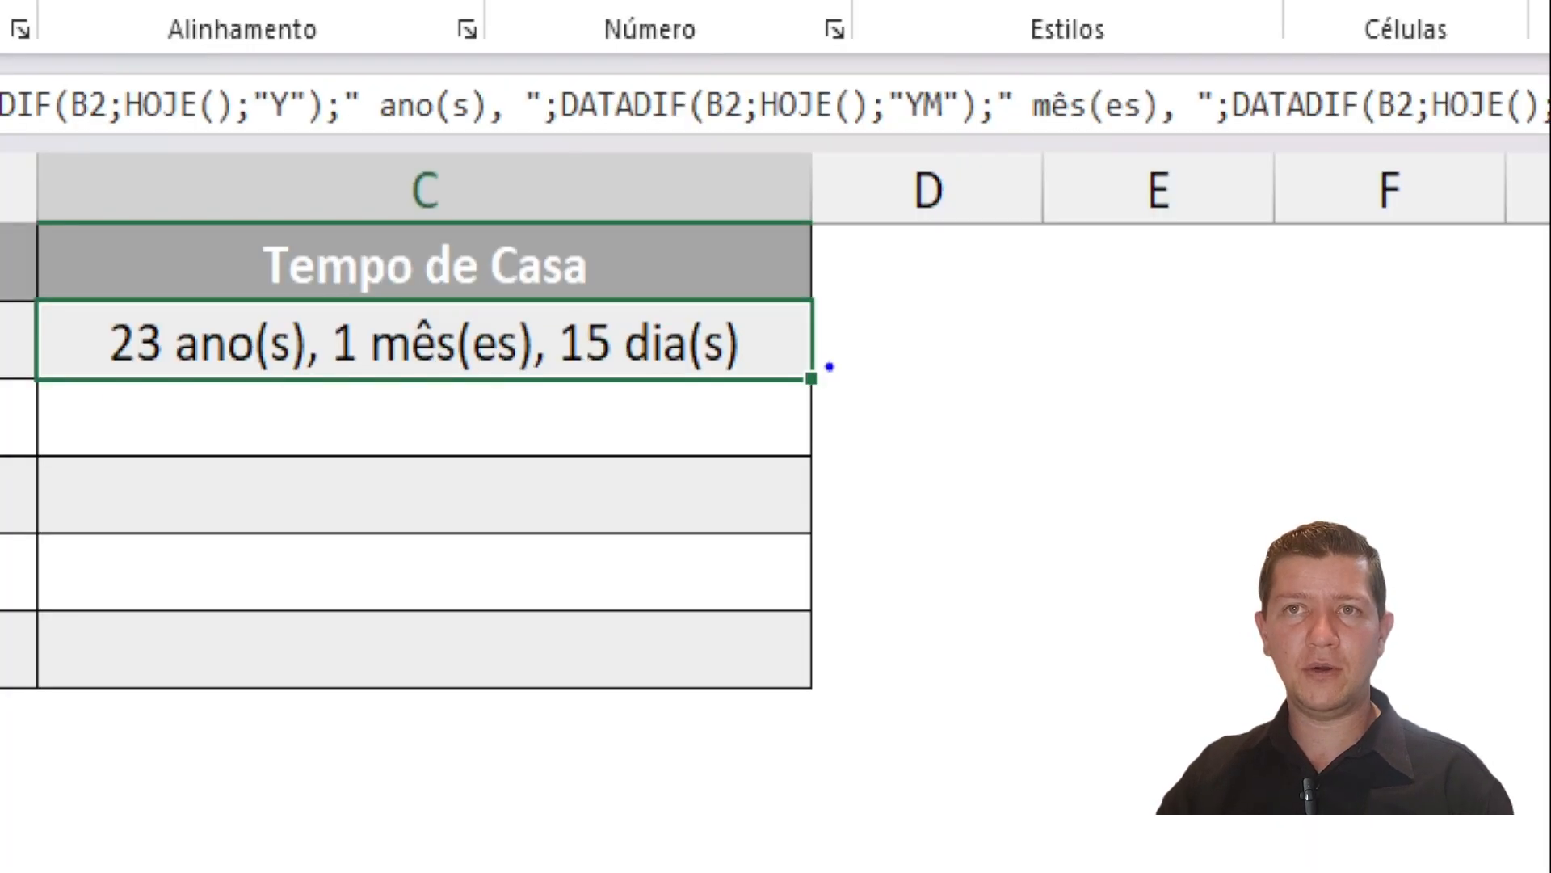
{"action": "left_click_drag", "start_coordinate": [828, 368], "coordinate": [951, 309]}
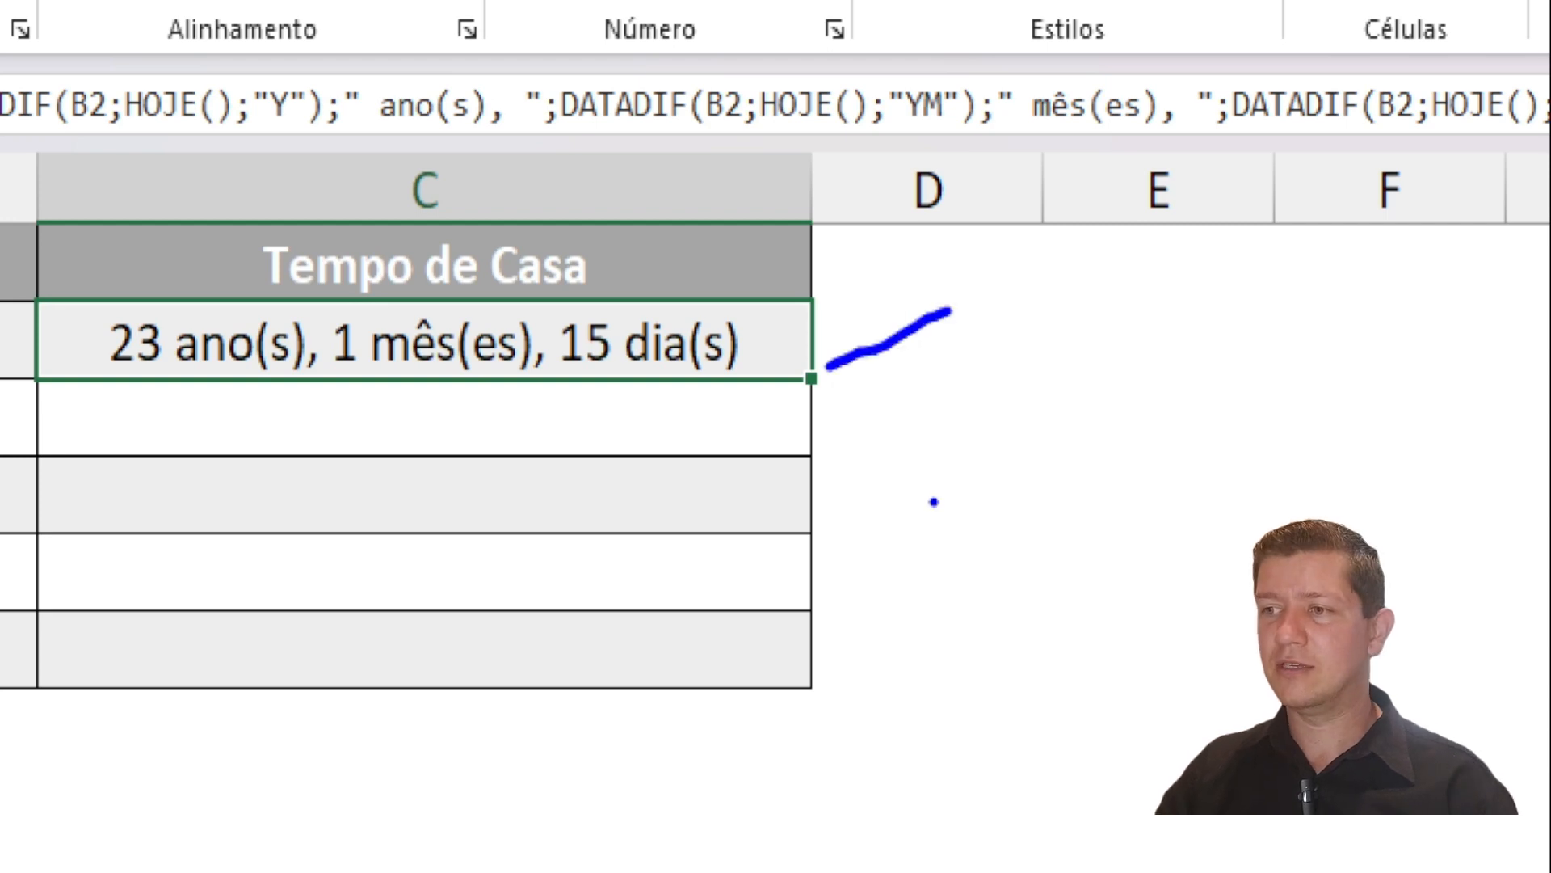
{"action": "key", "text": "Escape"}
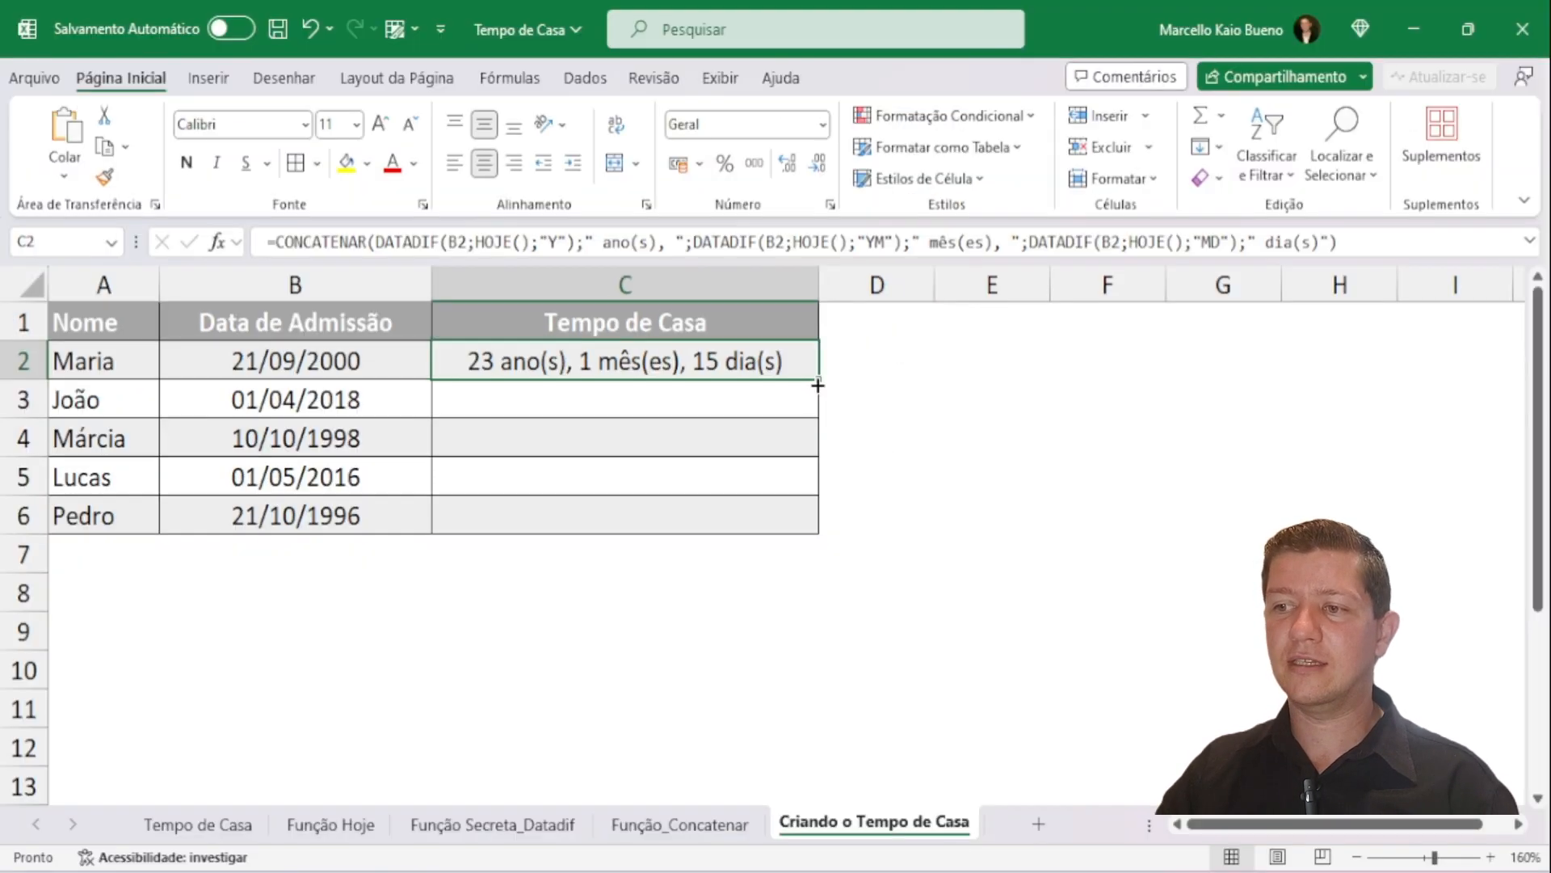
{"action": "left_click_drag", "start_coordinate": [818, 385], "coordinate": [808, 527]}
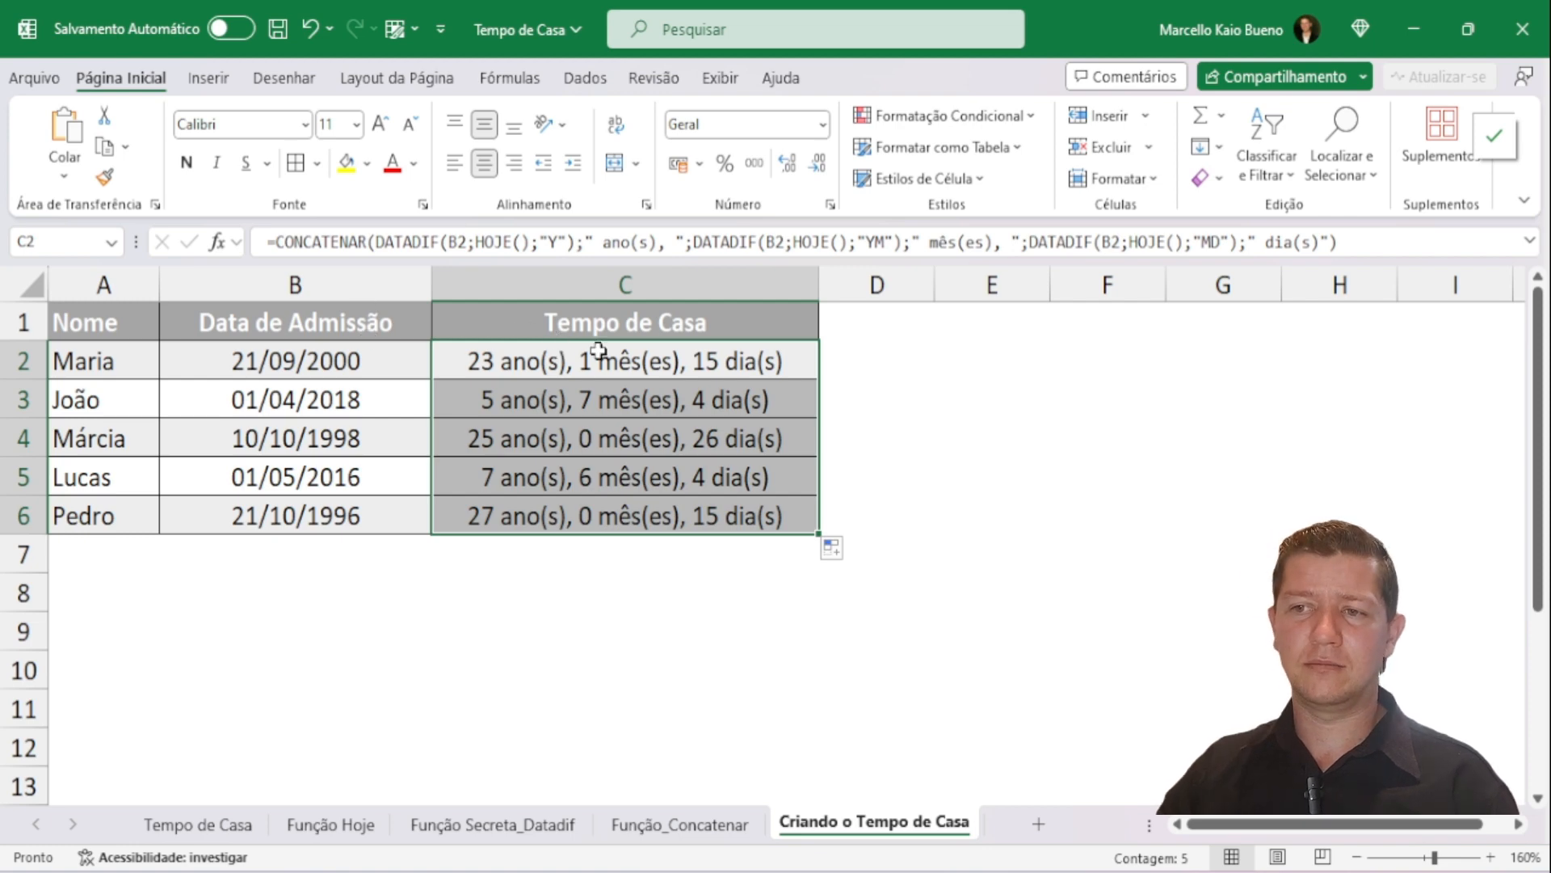
{"action": "left_click", "coordinate": [385, 315]}
{"action": "left_click", "coordinate": [620, 392]}
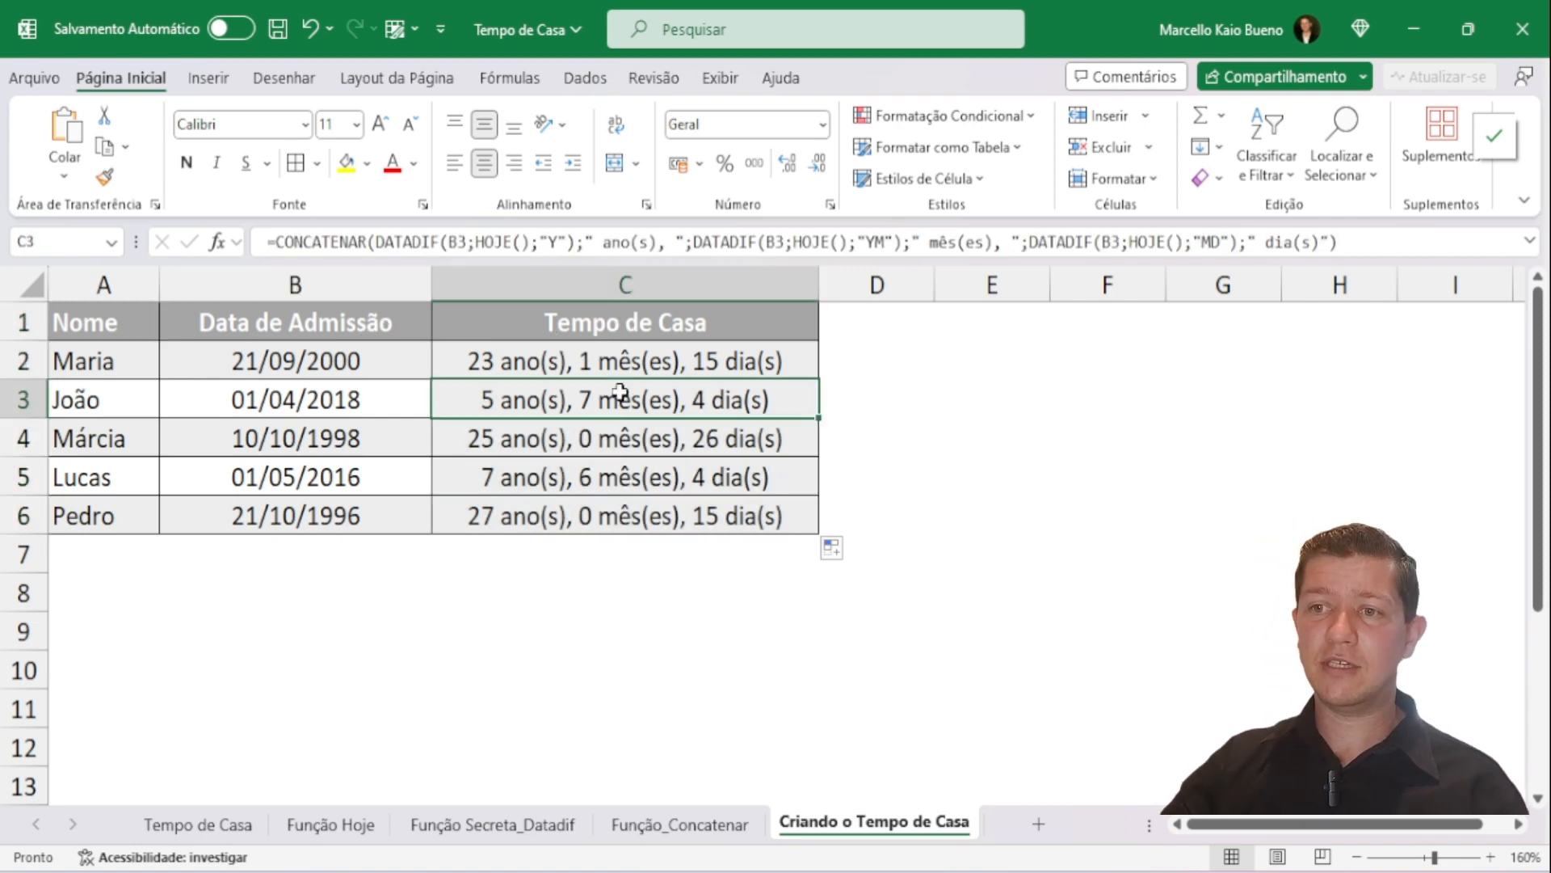
Step: Change the header in B1 to "Data de Nascimento" and the header in C1 to "Idade"
{"action": "left_click", "coordinate": [354, 332]}
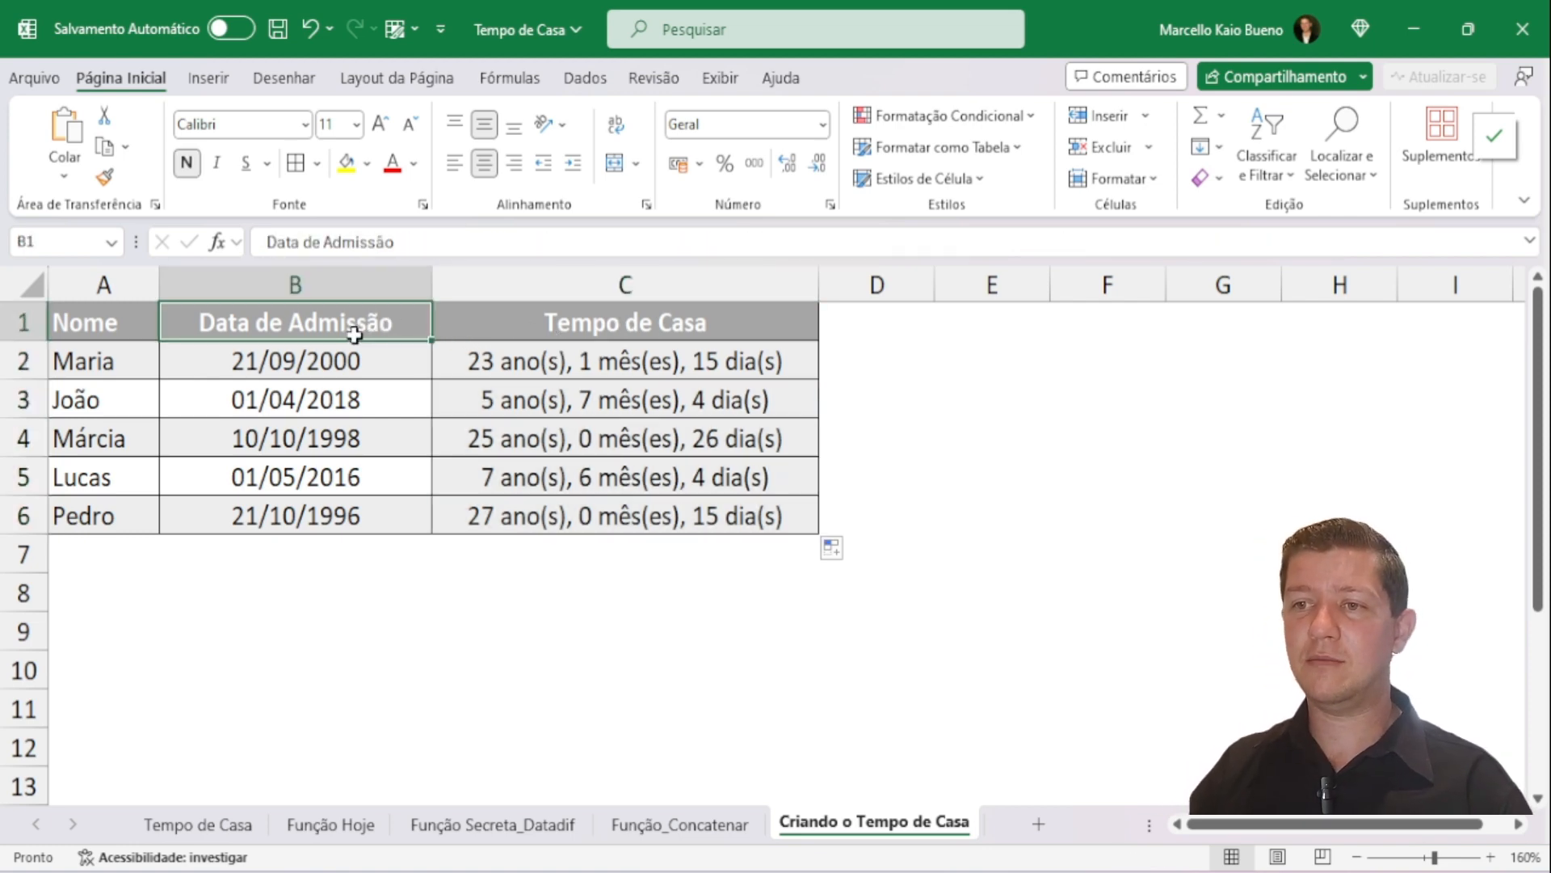
{"action": "type", "text": "Data de"}
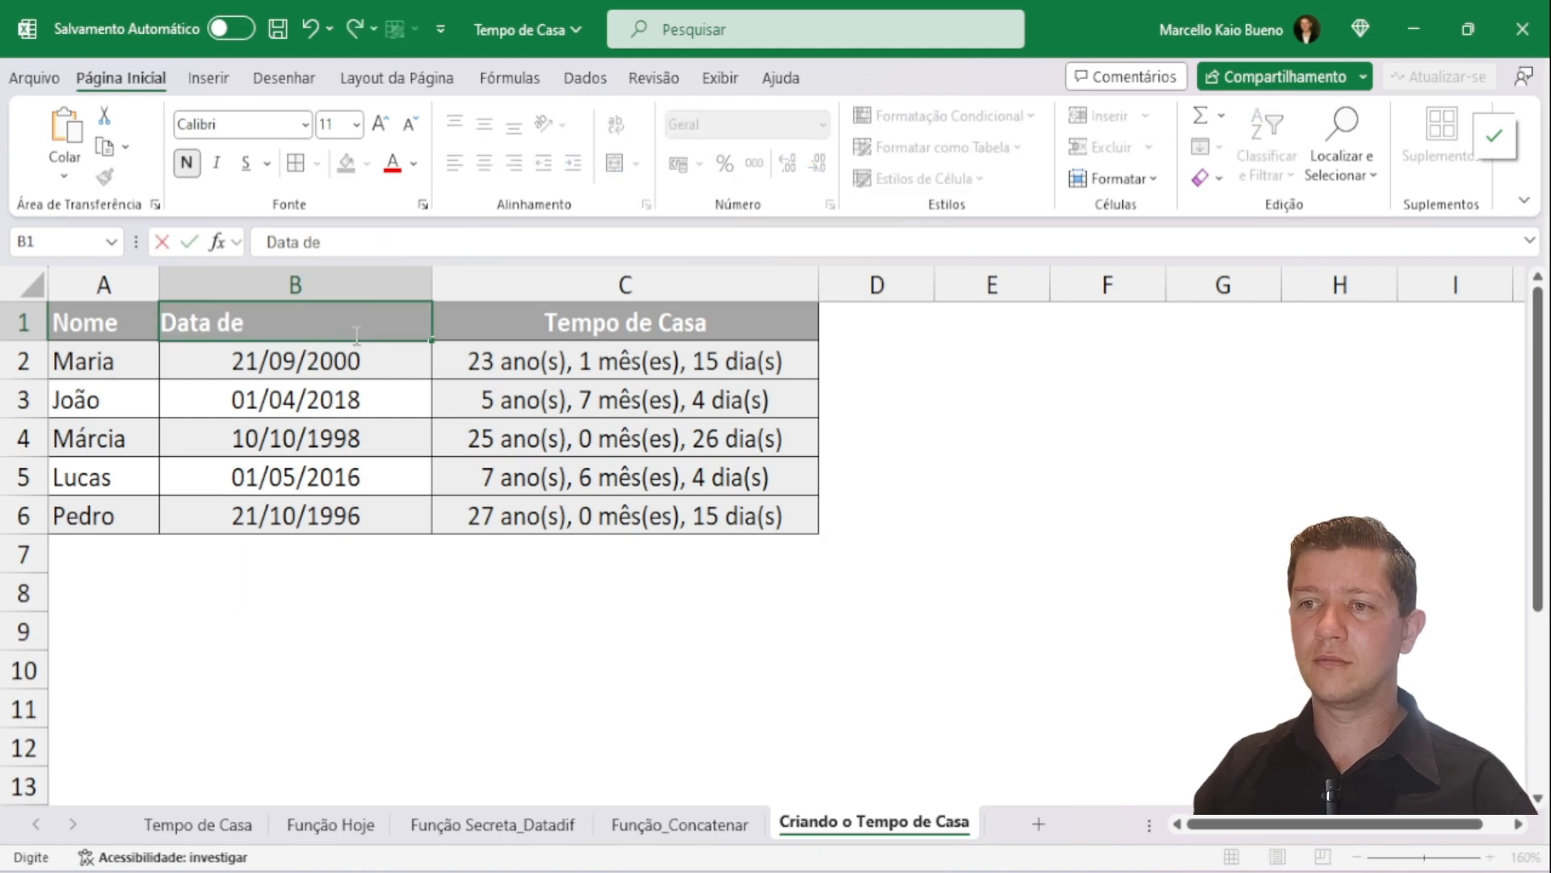
{"action": "type", "text": " Nascimento"}
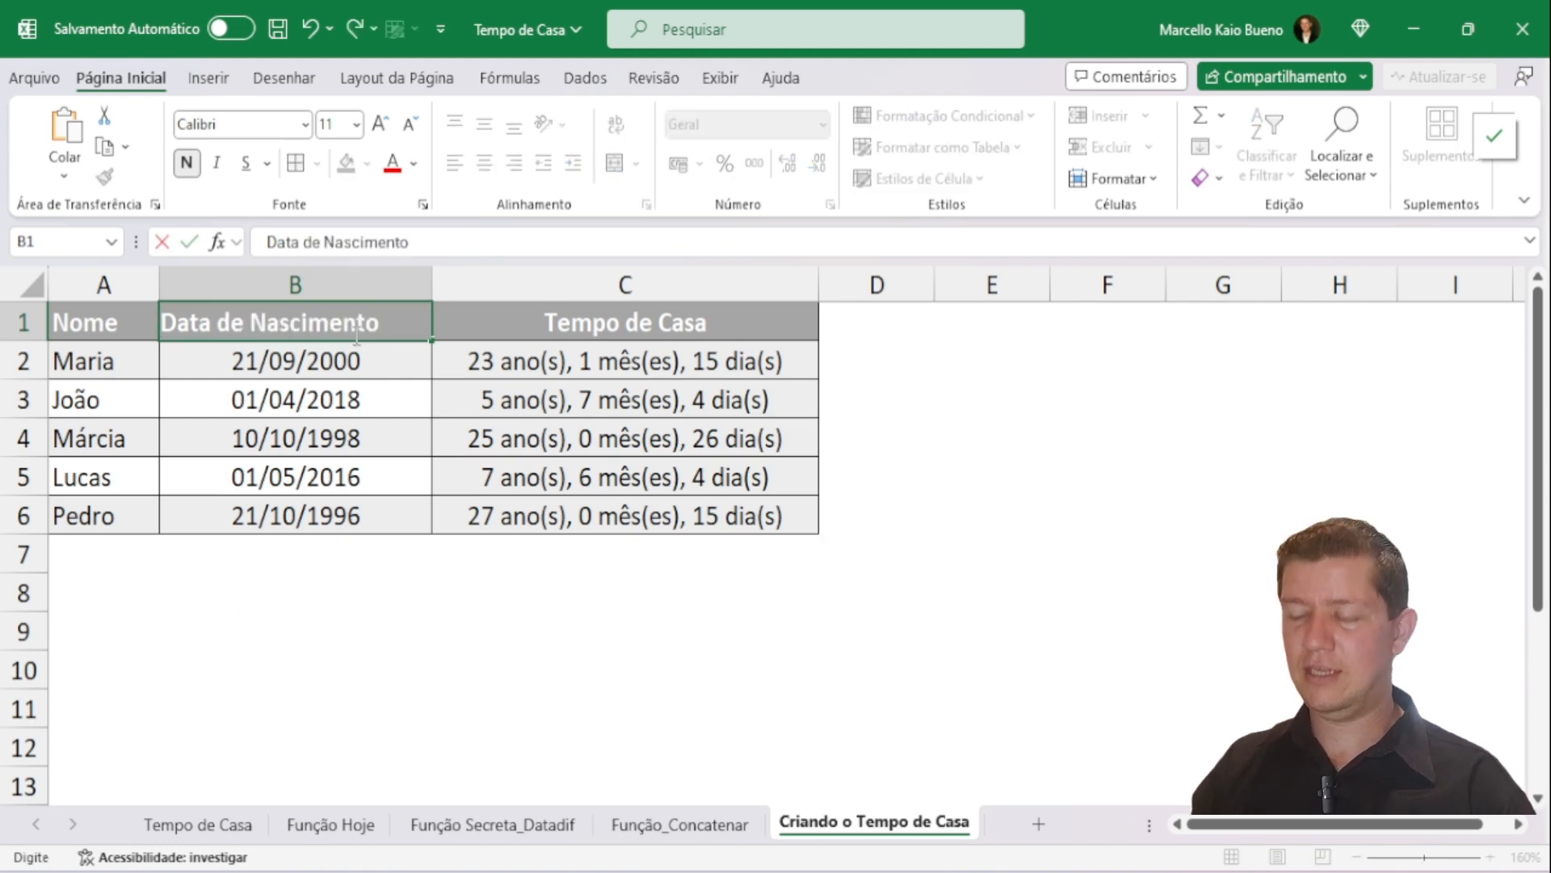
{"action": "key", "text": "Tab"}
{"action": "type", "text": "Idade"}
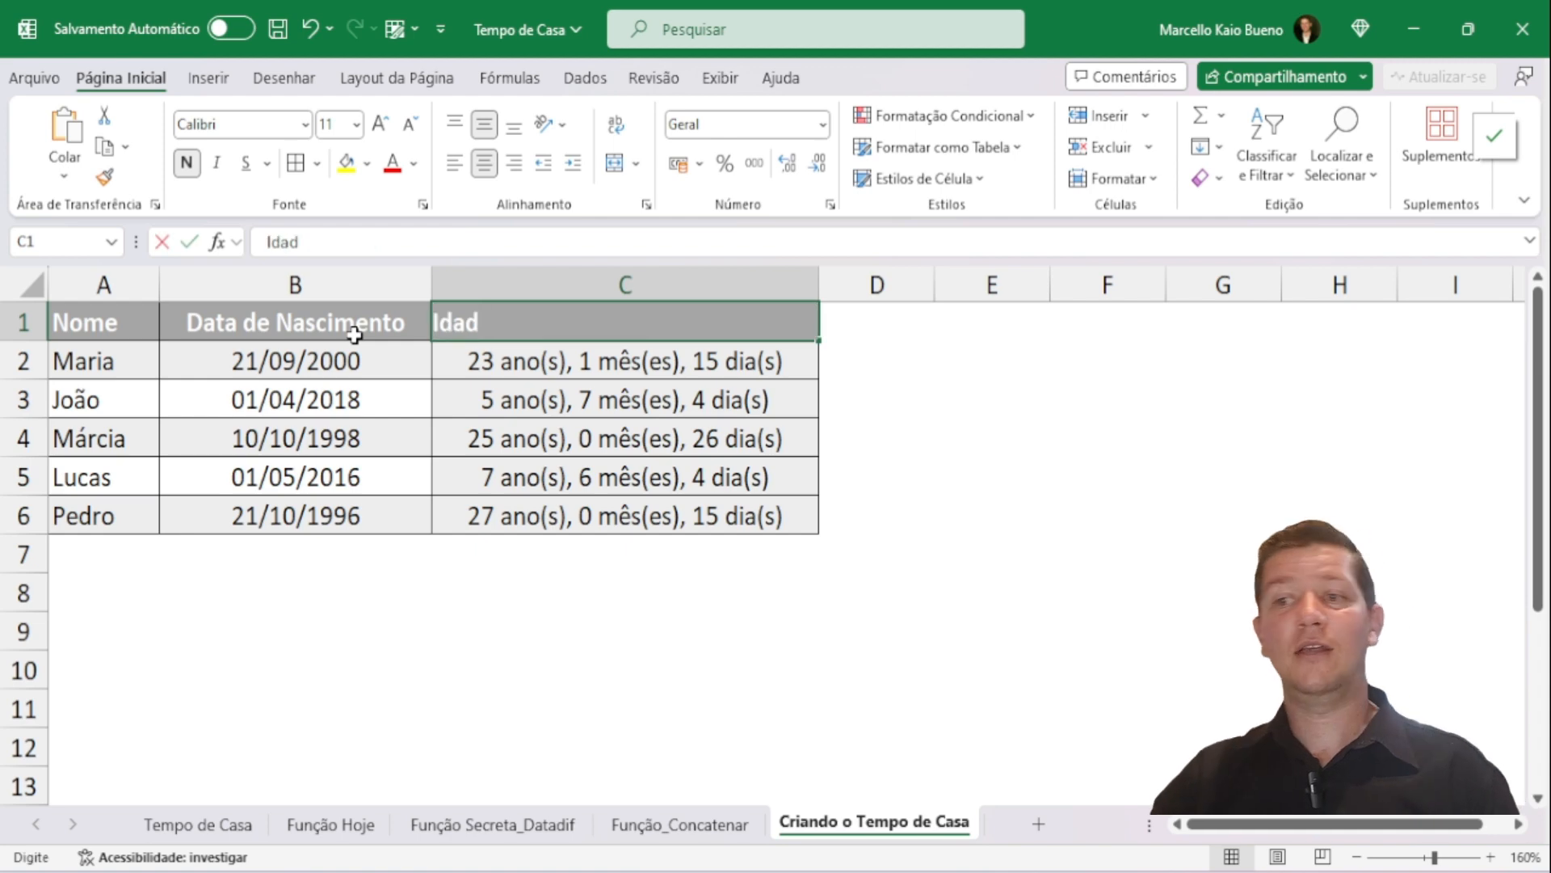
{"action": "key", "text": "Return"}
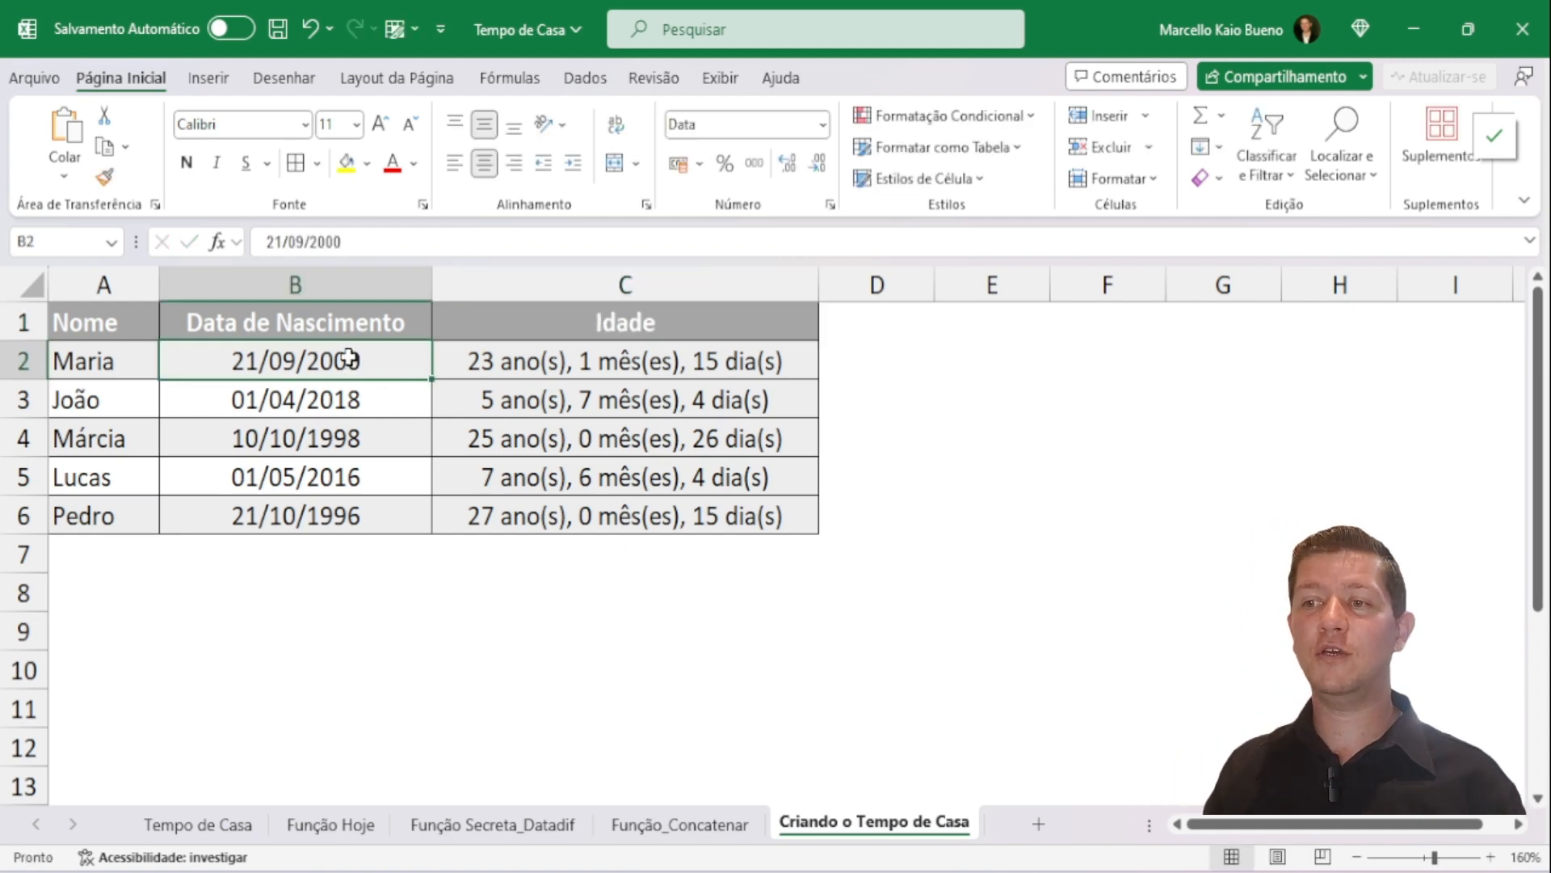